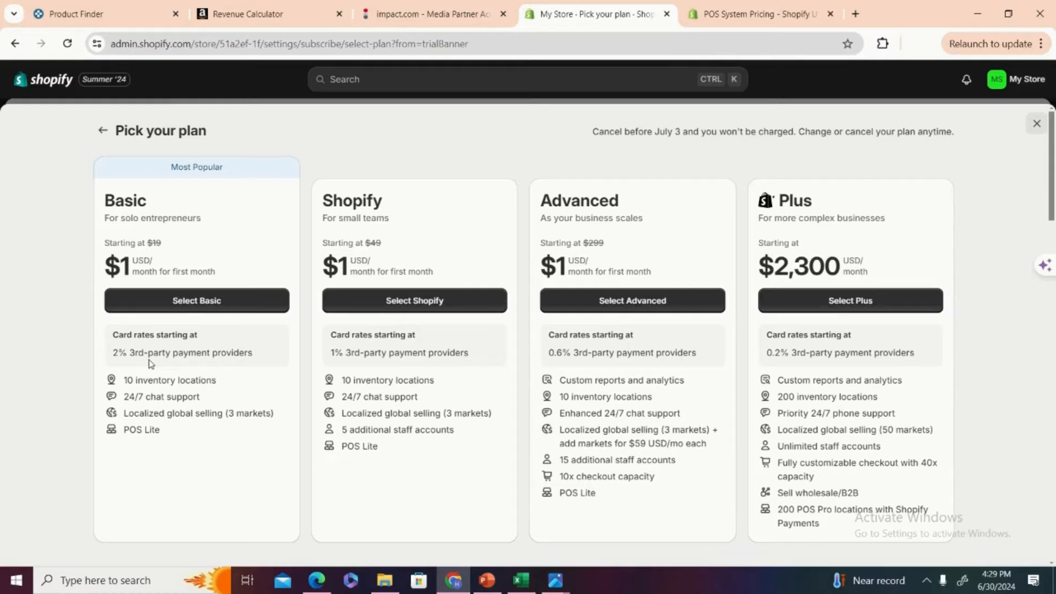
- Select the Basic plan and look over the payment form on the subscription checkout page
{"action": "left_click", "coordinate": [176, 306]}
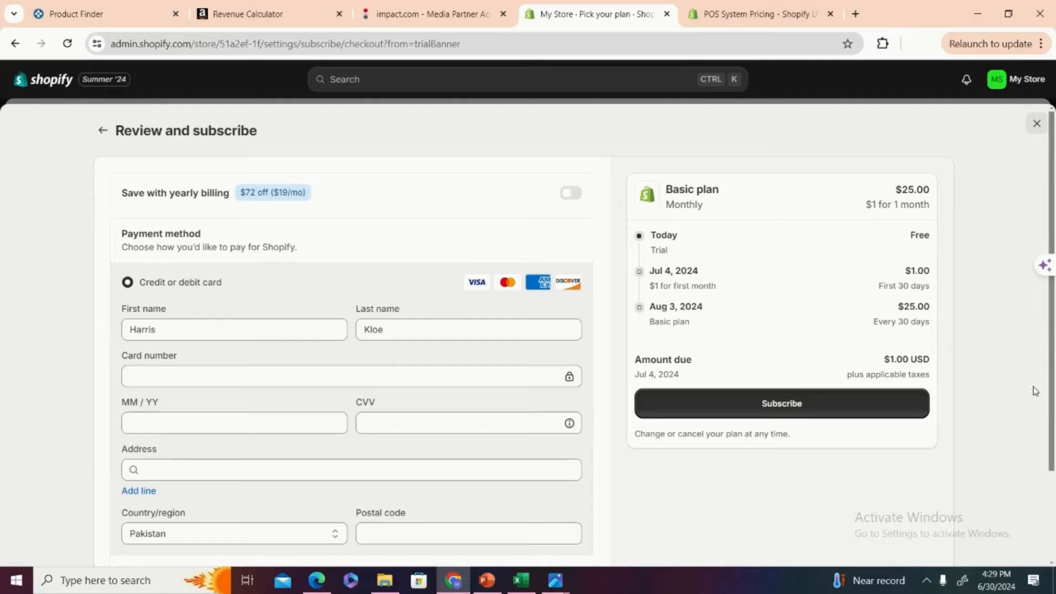
{"action": "left_click_drag", "start_coordinate": [1035, 391], "coordinate": [1036, 391]}
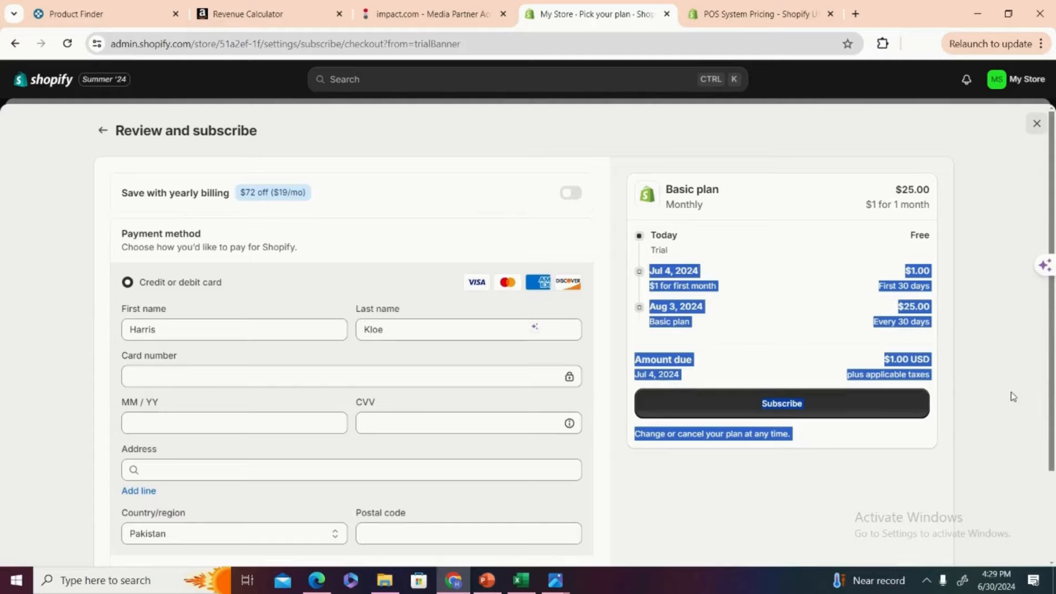
{"action": "left_click", "coordinate": [1013, 396]}
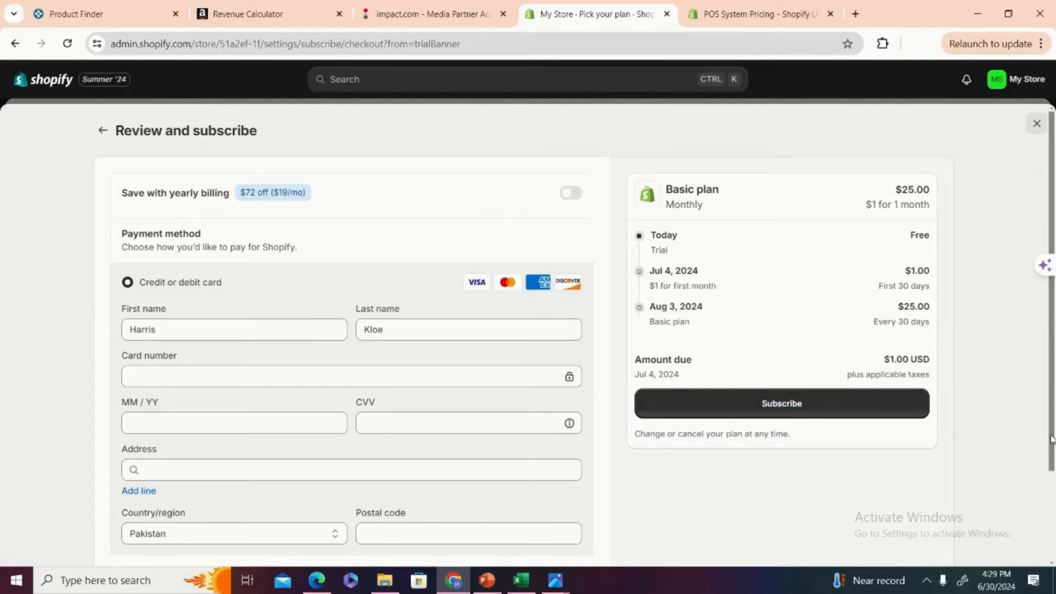
{"action": "scroll", "coordinate": [1052, 438], "scroll_direction": "down", "scroll_amount": 1}
{"action": "scroll", "coordinate": [1053, 436], "scroll_direction": "up", "scroll_amount": 1}
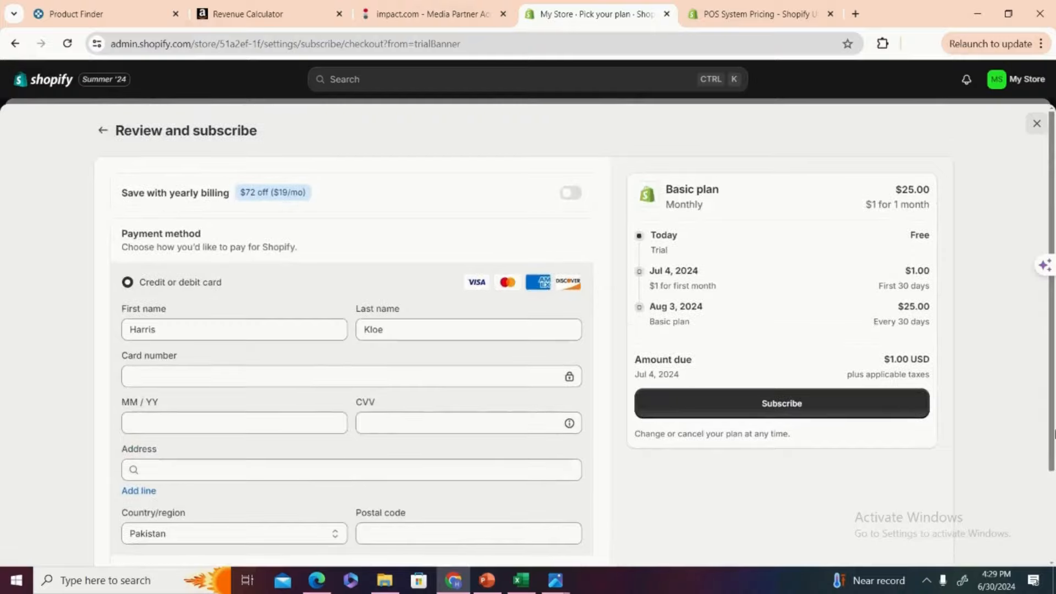
{"action": "scroll", "coordinate": [1053, 447], "scroll_direction": "down", "scroll_amount": 1}
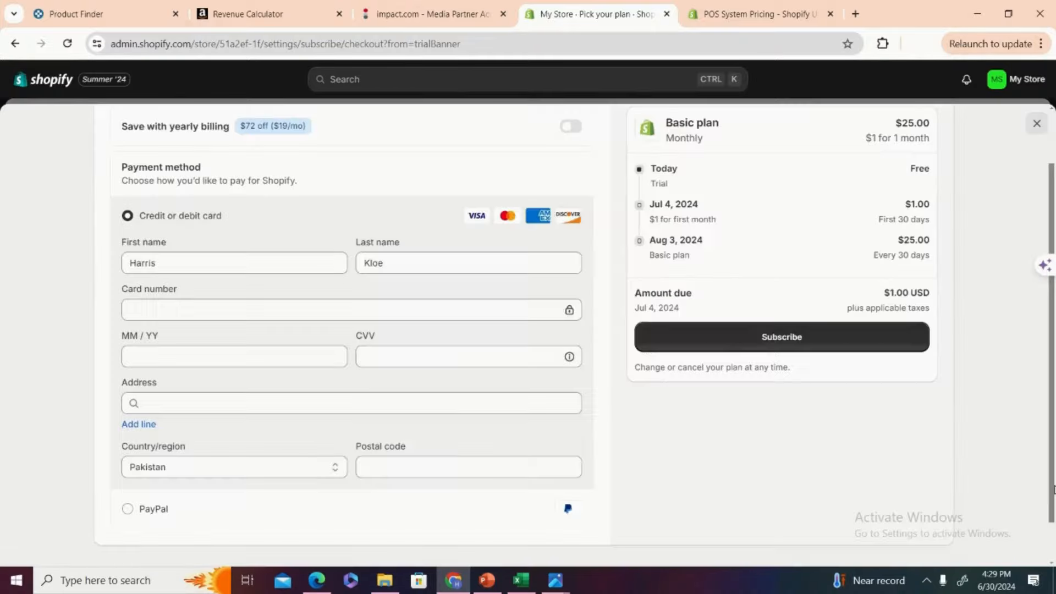
{"action": "scroll", "coordinate": [1054, 487], "scroll_direction": "up", "scroll_amount": 1}
{"action": "scroll", "coordinate": [1054, 435], "scroll_direction": "down", "scroll_amount": 1}
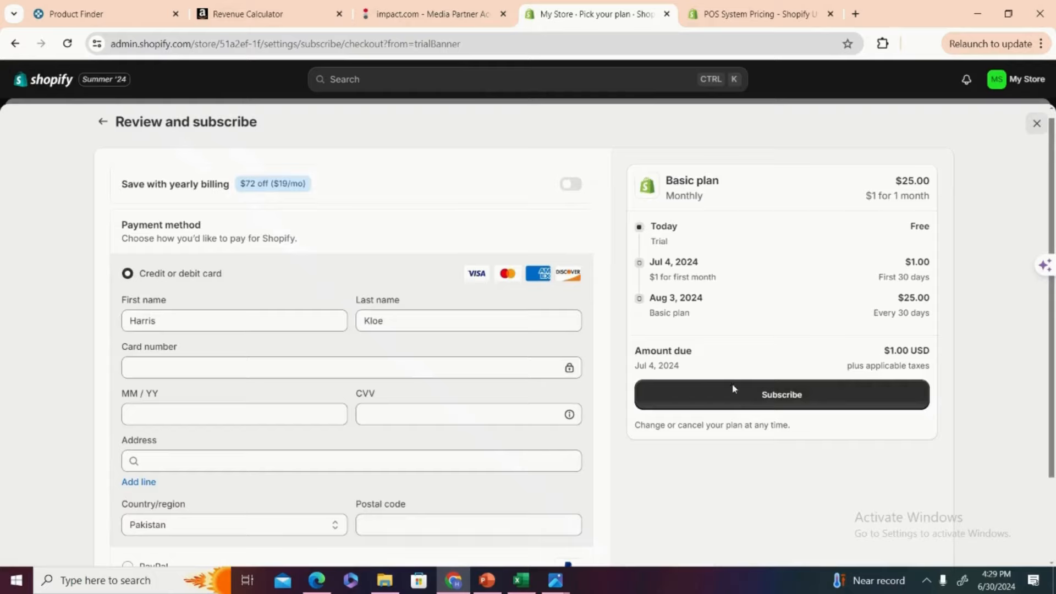
- Examine the due date, amount due, cancellation note and payment method options on the Basic plan checkout
{"action": "left_click_drag", "start_coordinate": [644, 365], "coordinate": [702, 368]}
{"action": "left_click", "coordinate": [959, 372]}
{"action": "left_click_drag", "start_coordinate": [883, 352], "coordinate": [934, 361]}
{"action": "left_click", "coordinate": [1003, 381]}
{"action": "left_click_drag", "start_coordinate": [1055, 380], "coordinate": [1055, 467]}
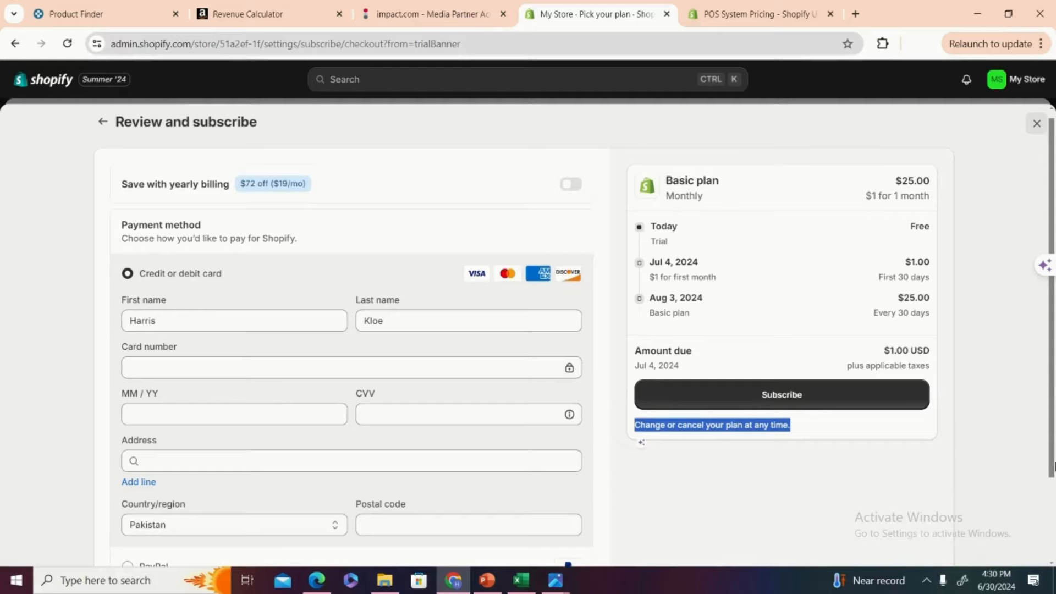
{"action": "left_click", "coordinate": [1016, 442]}
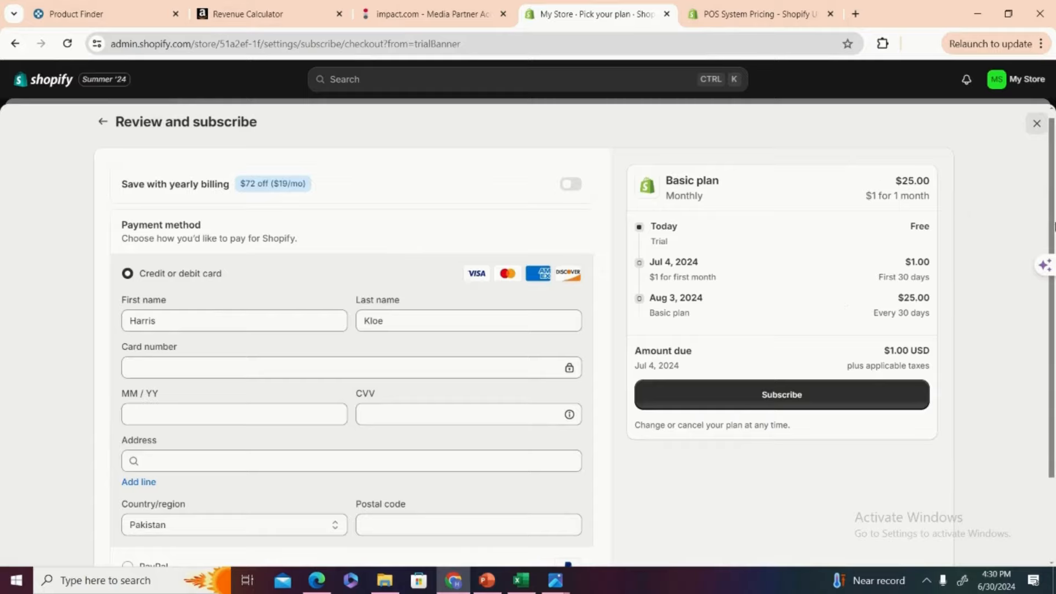
{"action": "left_click_drag", "start_coordinate": [1054, 222], "coordinate": [1054, 270]}
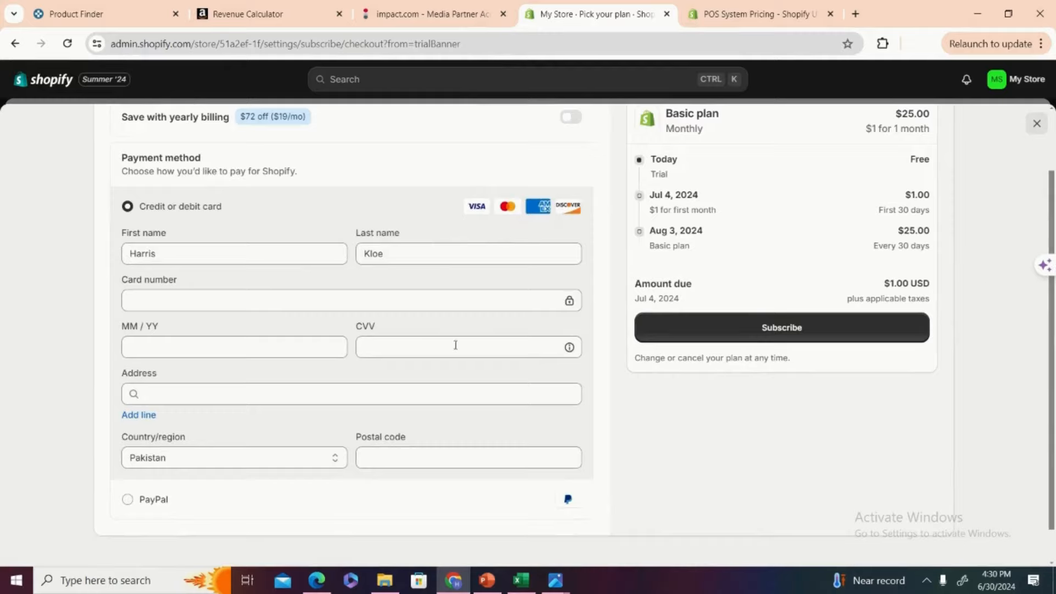
{"action": "left_click_drag", "start_coordinate": [1053, 208], "coordinate": [1054, 160]}
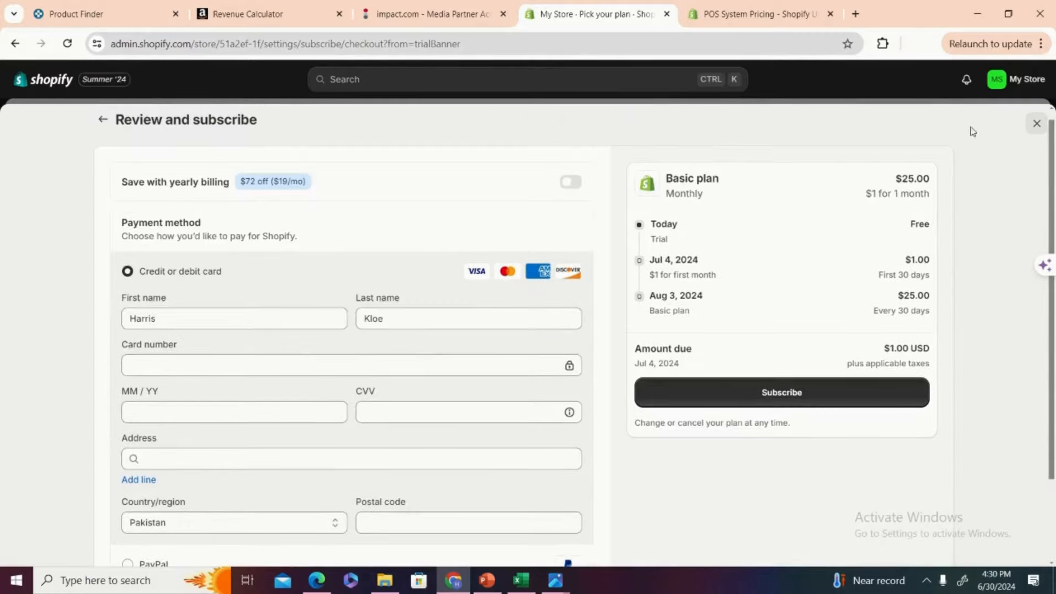
- Leave the checkout and plan pages without subscribing and return to the store admin's home page
{"action": "left_click", "coordinate": [103, 121]}
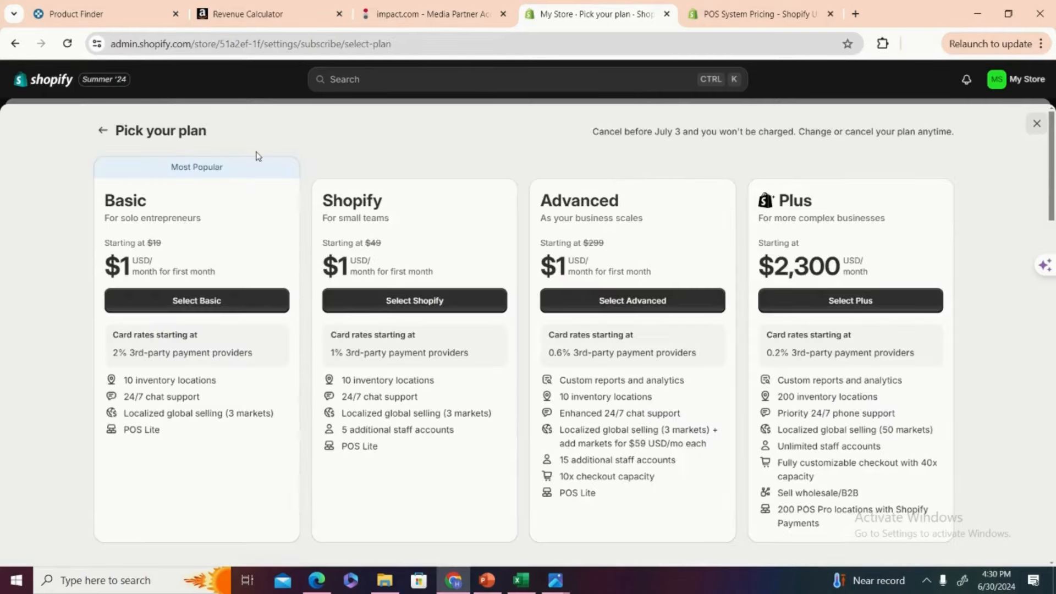
{"action": "left_click", "coordinate": [100, 133]}
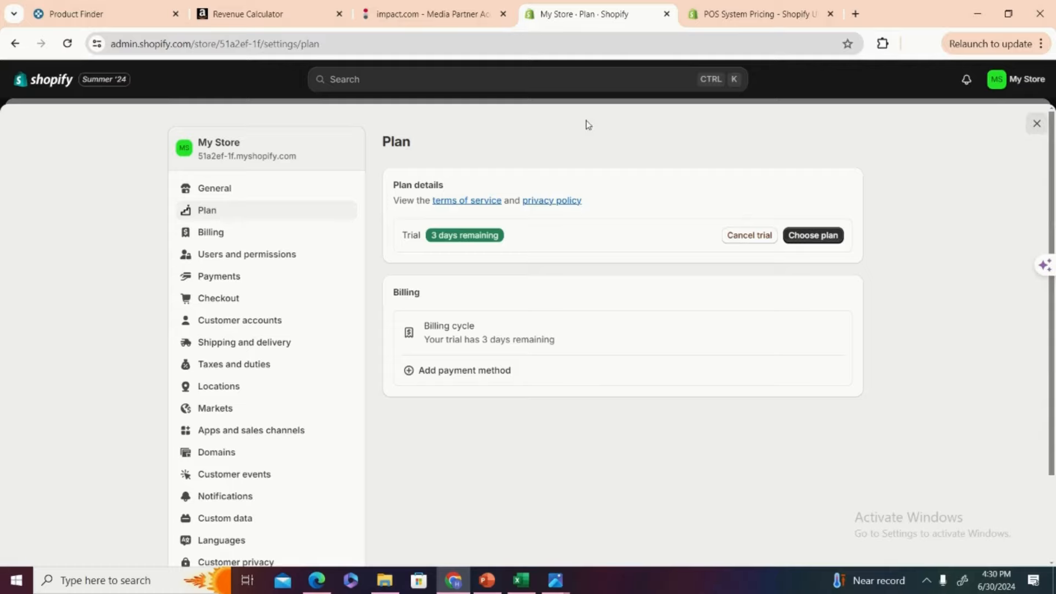
{"action": "left_click", "coordinate": [16, 44]}
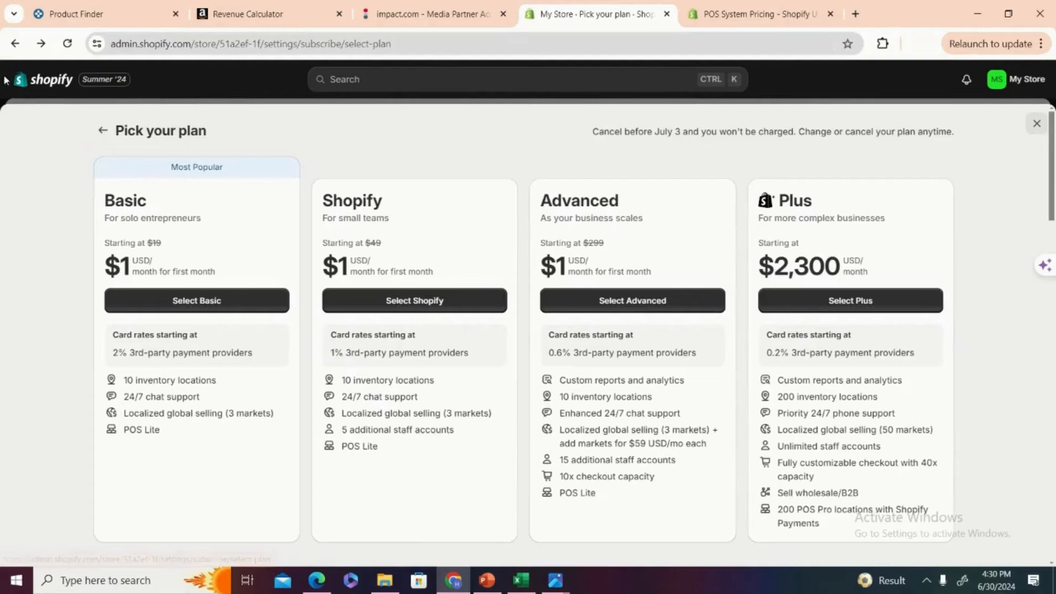
{"action": "left_click", "coordinate": [12, 49]}
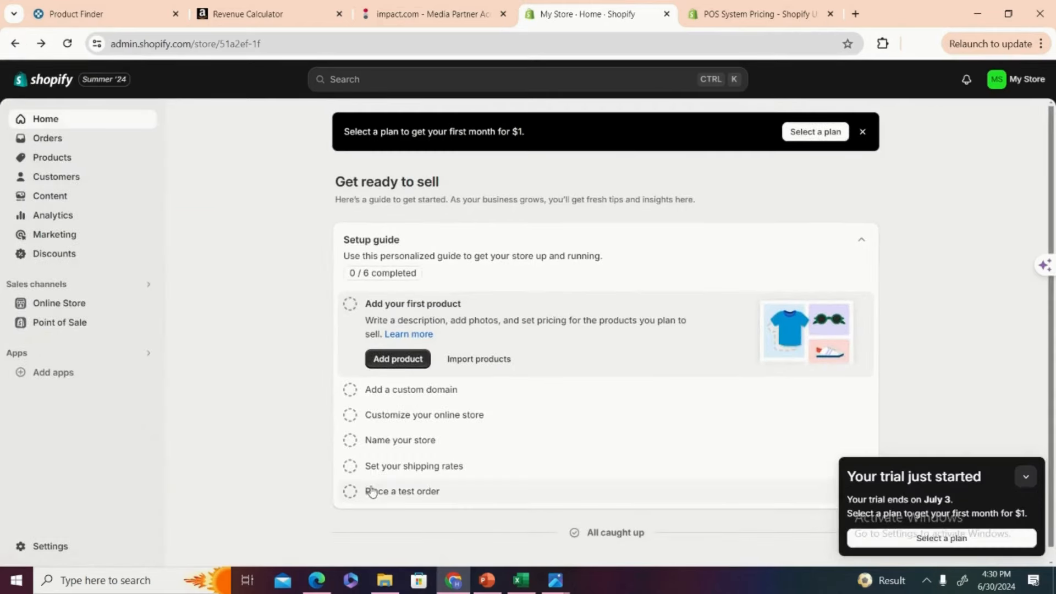
- Open the Themes page of the Online Store sales channel
{"action": "left_click", "coordinate": [73, 303]}
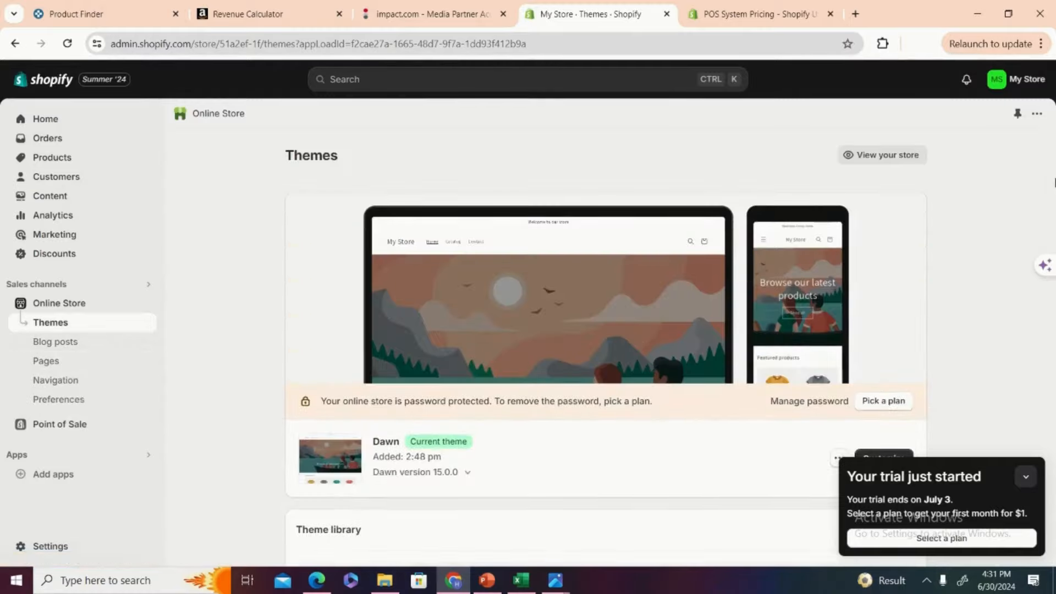
{"action": "key", "text": "ctrl+a"}
{"action": "left_click", "coordinate": [1027, 191]}
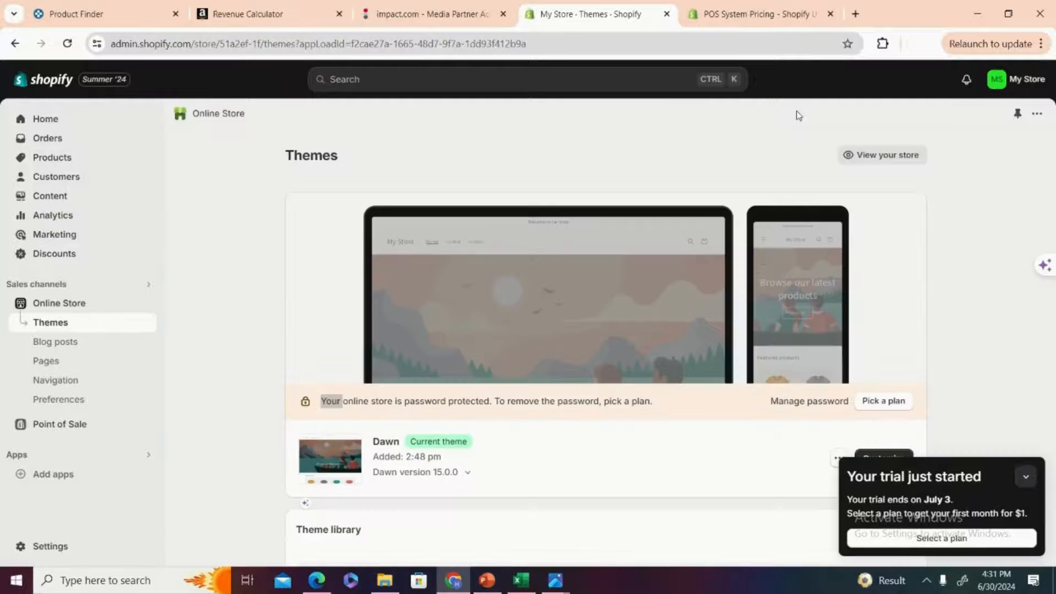
{"action": "left_click", "coordinate": [799, 113]}
- View the live storefront and its Catalog page, and close it to return to the themes
{"action": "left_click", "coordinate": [879, 162]}
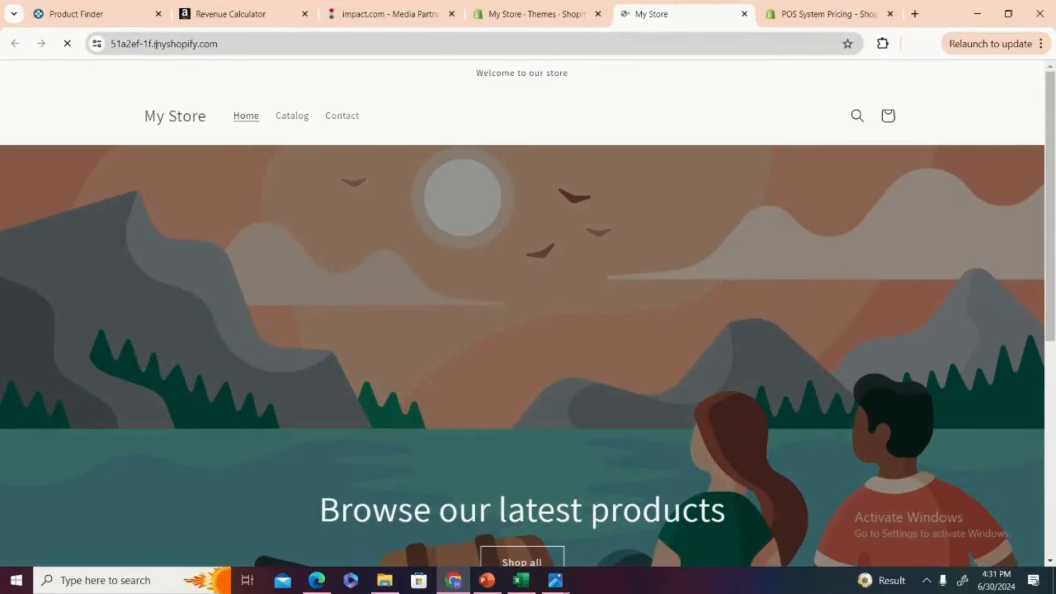
{"action": "left_click_drag", "start_coordinate": [1051, 96], "coordinate": [1053, 317]}
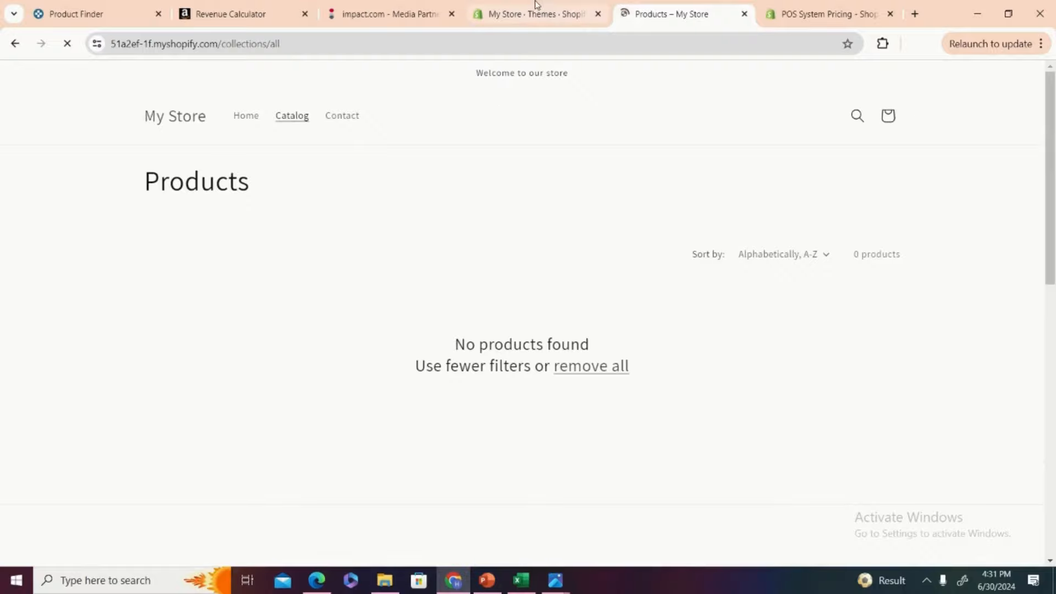
{"action": "left_click", "coordinate": [582, 15]}
{"action": "left_click", "coordinate": [745, 16]}
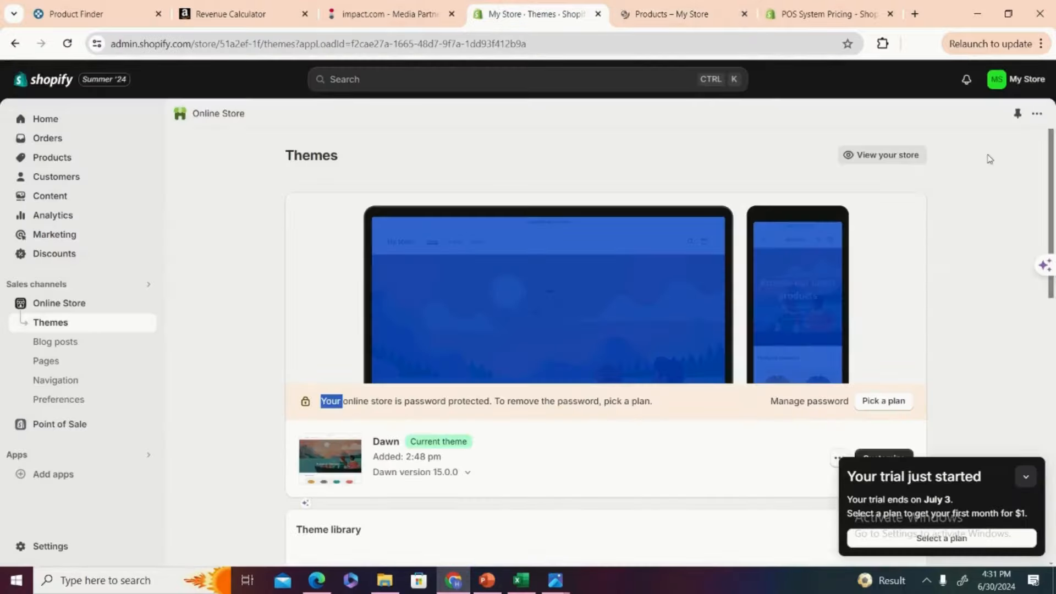
- Add the Spotlight theme from the popular free themes to the theme library
{"action": "scroll", "coordinate": [707, 247], "scroll_direction": "down", "scroll_amount": 4}
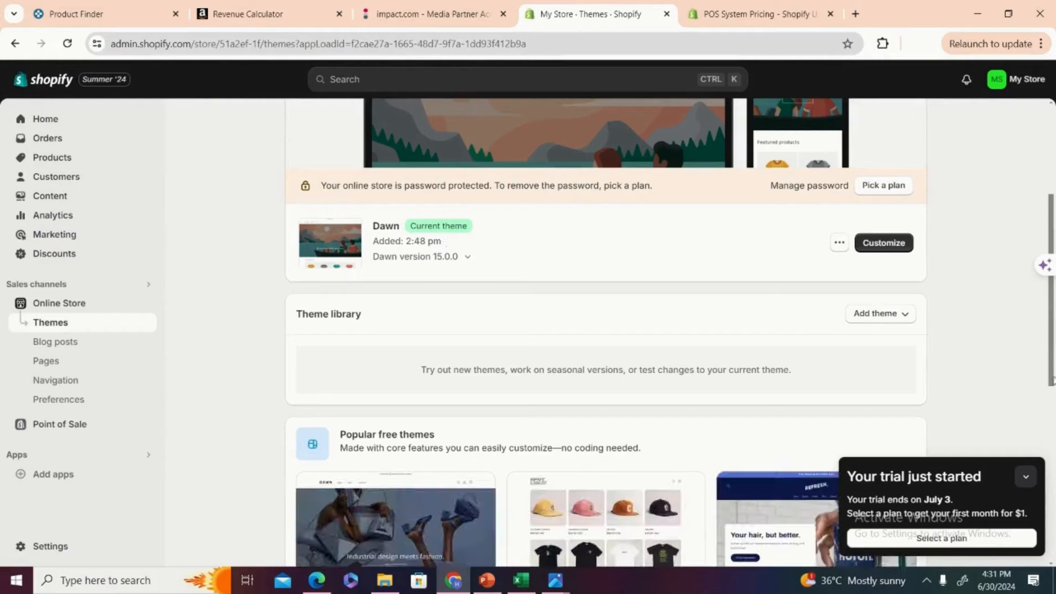
{"action": "scroll", "coordinate": [1052, 423], "scroll_direction": "down", "scroll_amount": 5}
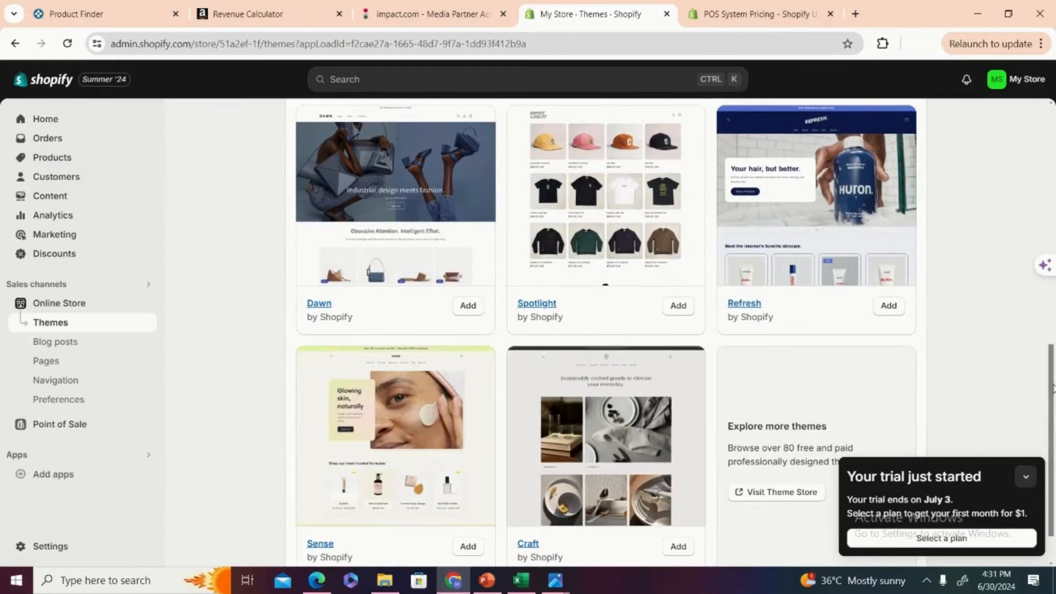
{"action": "left_click_drag", "start_coordinate": [1052, 388], "coordinate": [1051, 425]}
{"action": "left_click_drag", "start_coordinate": [1052, 384], "coordinate": [1052, 337]}
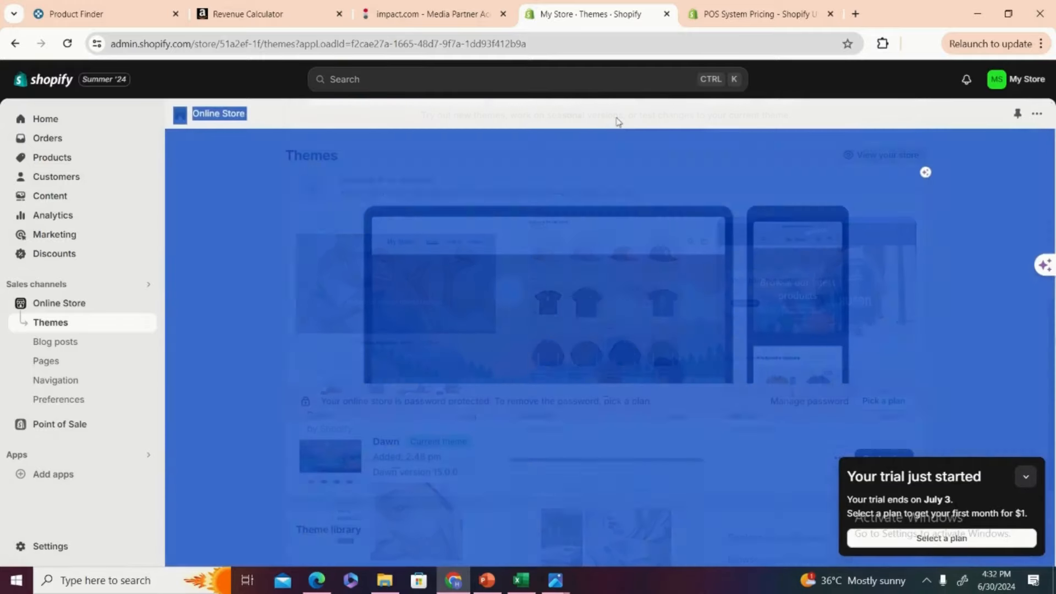
{"action": "left_click", "coordinate": [618, 122]}
{"action": "left_click_drag", "start_coordinate": [1049, 195], "coordinate": [1040, 436]}
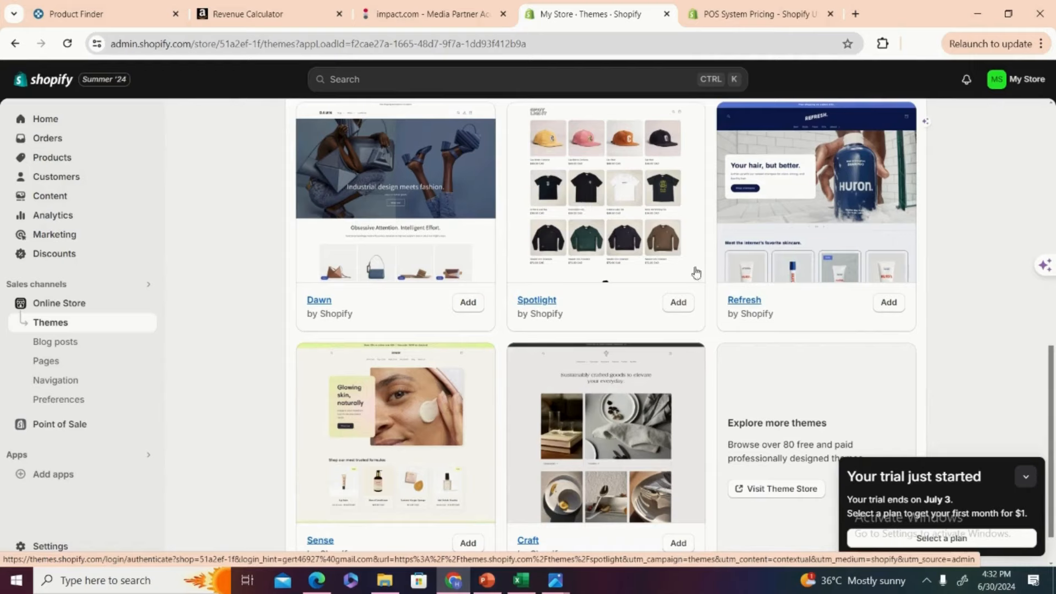
{"action": "left_click", "coordinate": [678, 303]}
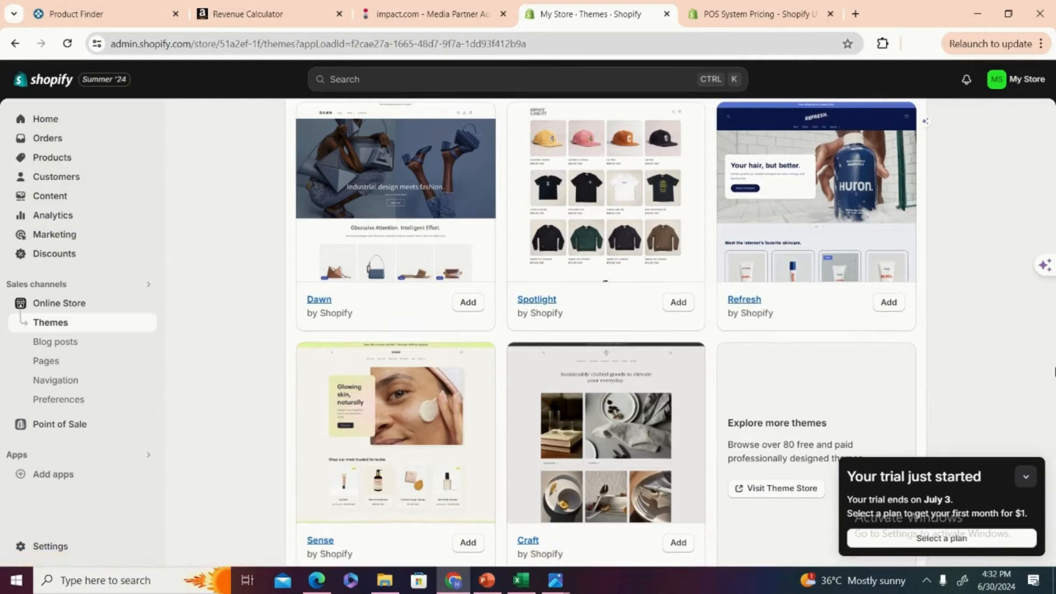
{"action": "scroll", "coordinate": [1049, 388], "scroll_direction": "up", "scroll_amount": 3}
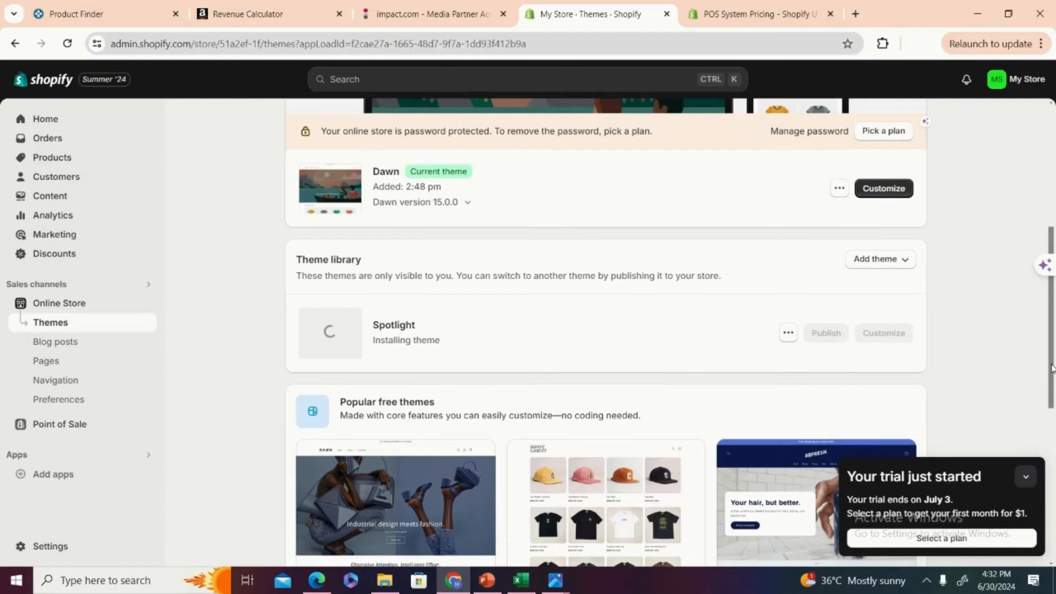
- Preview the Spotlight theme on the storefront and close the preview to return to the themes
{"action": "mouse_move", "coordinate": [1052, 368]}
{"action": "left_mouse_down"}
{"action": "mouse_move", "coordinate": [1052, 512]}
{"action": "mouse_move", "coordinate": [1053, 377]}
{"action": "left_mouse_up"}
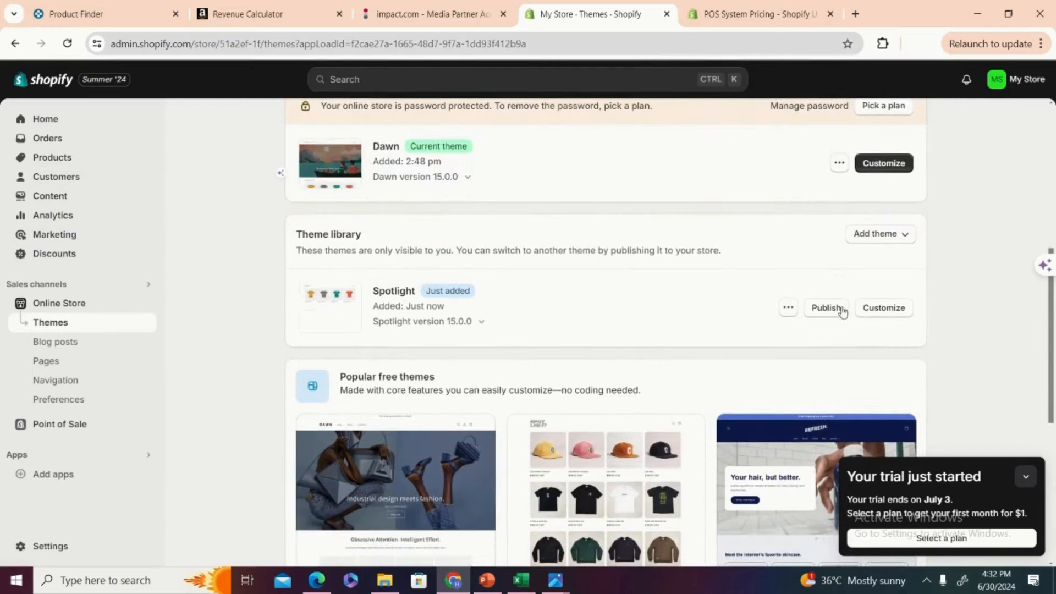
{"action": "left_click", "coordinate": [789, 308]}
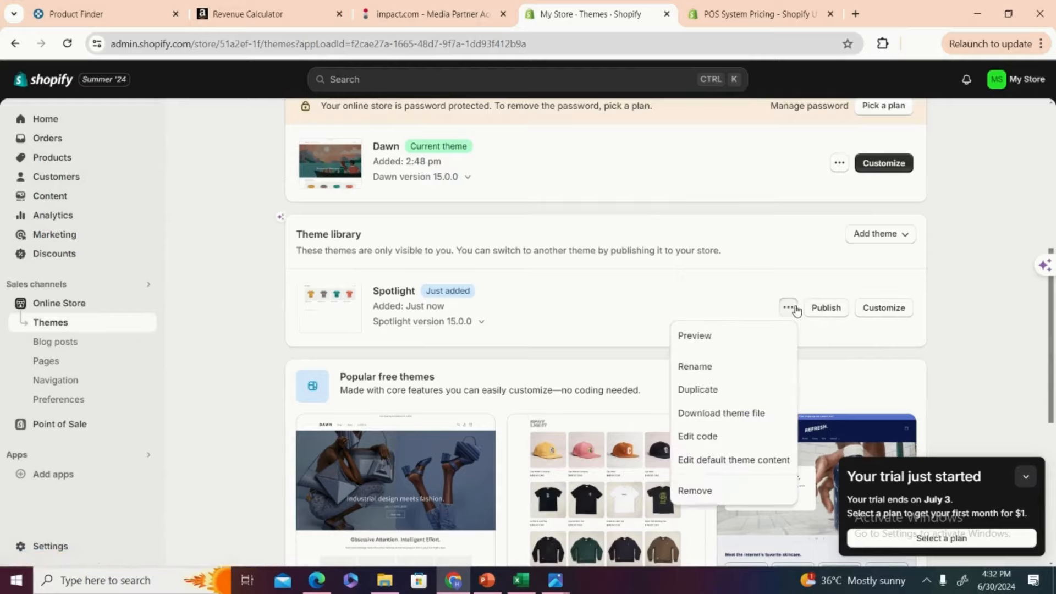
{"action": "left_click", "coordinate": [707, 336]}
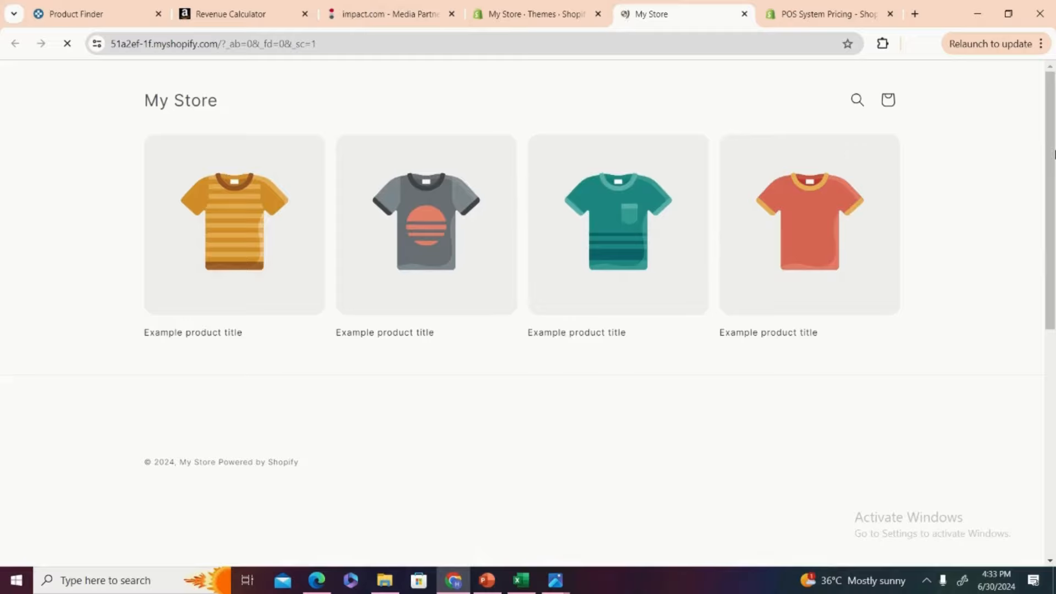
{"action": "left_click_drag", "start_coordinate": [1054, 153], "coordinate": [1055, 84]}
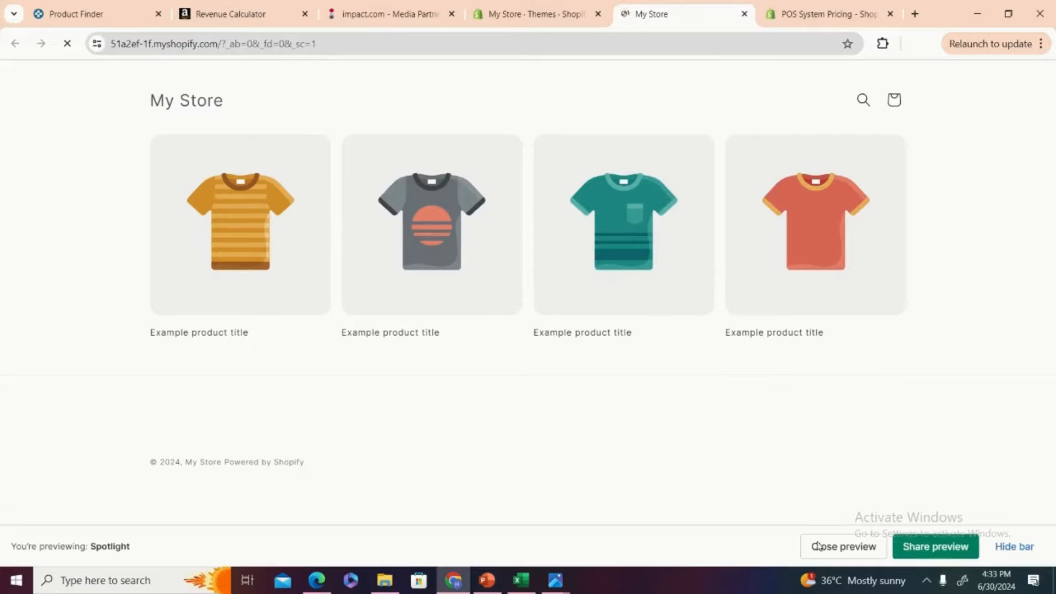
{"action": "left_click", "coordinate": [540, 12]}
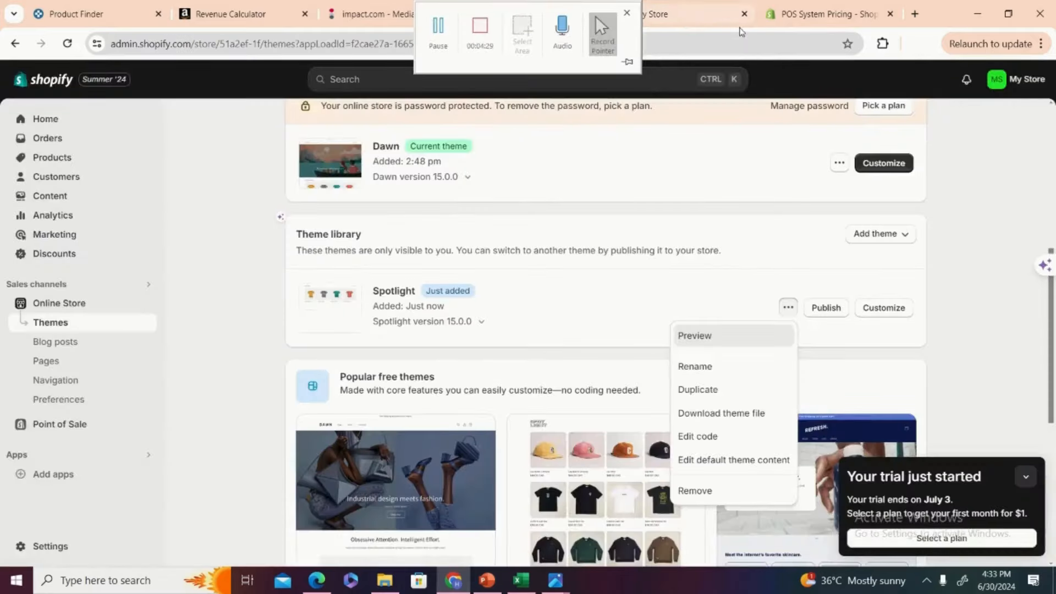
{"action": "left_click", "coordinate": [745, 14]}
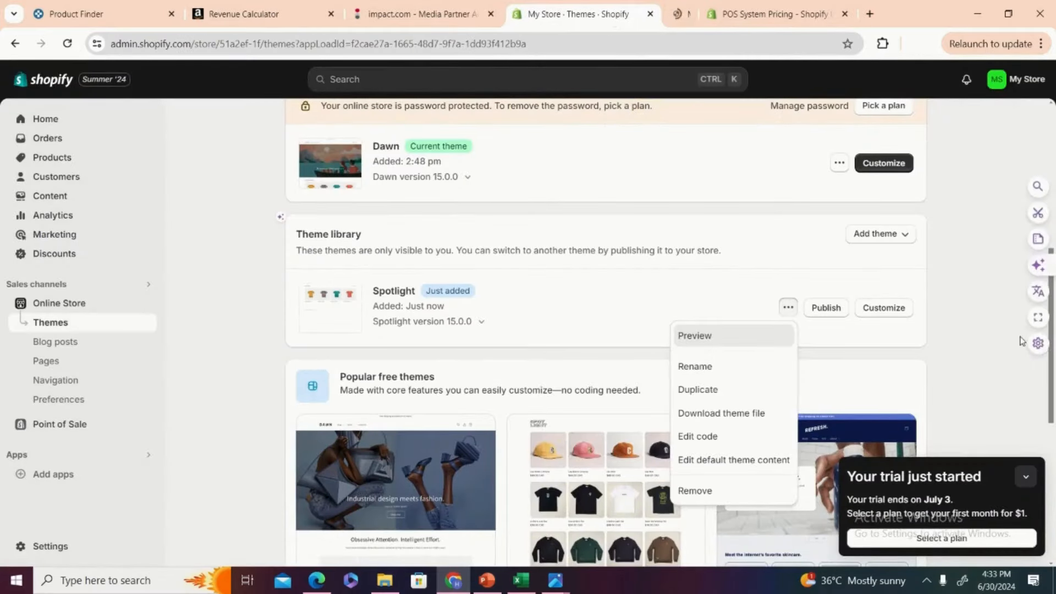
- Open the Spotlight theme from the theme library for customization in the theme editor
{"action": "left_click", "coordinate": [884, 307]}
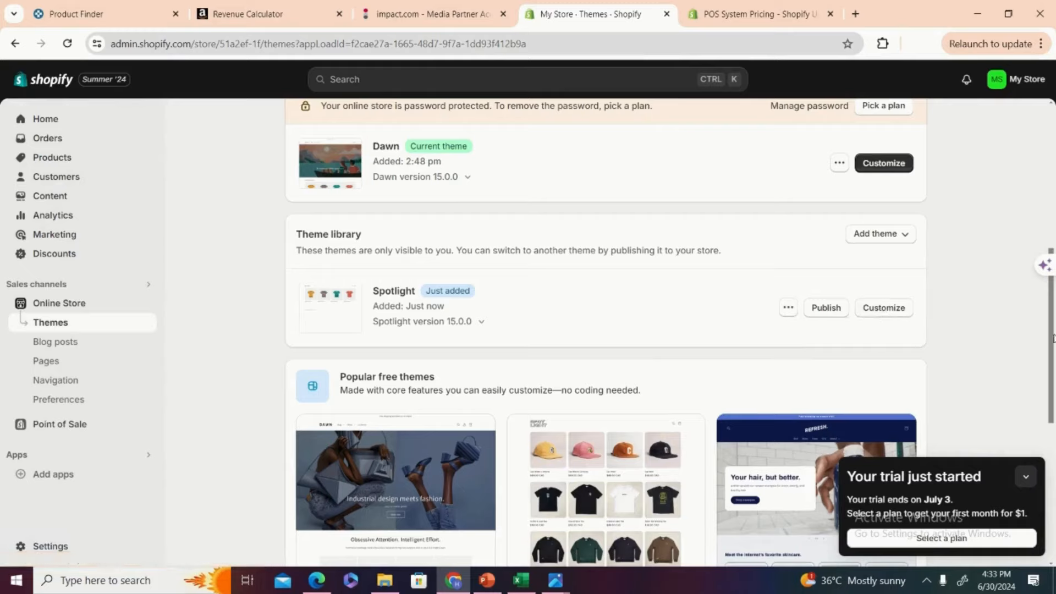
{"action": "scroll", "coordinate": [1045, 336], "scroll_direction": "down", "scroll_amount": 1}
{"action": "left_click_drag", "start_coordinate": [1055, 351], "coordinate": [1053, 346]}
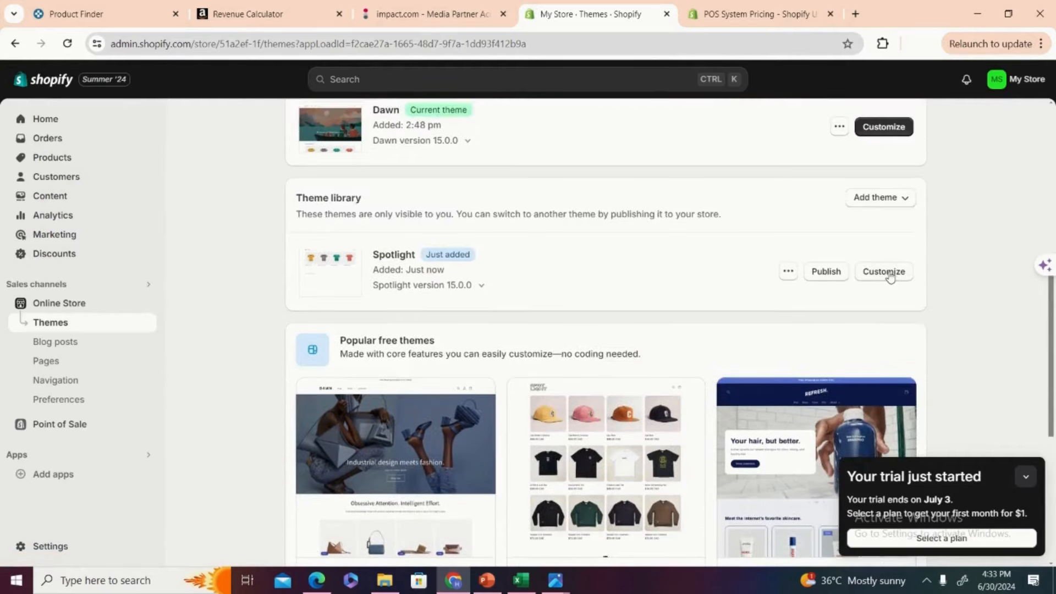
{"action": "left_click", "coordinate": [889, 274]}
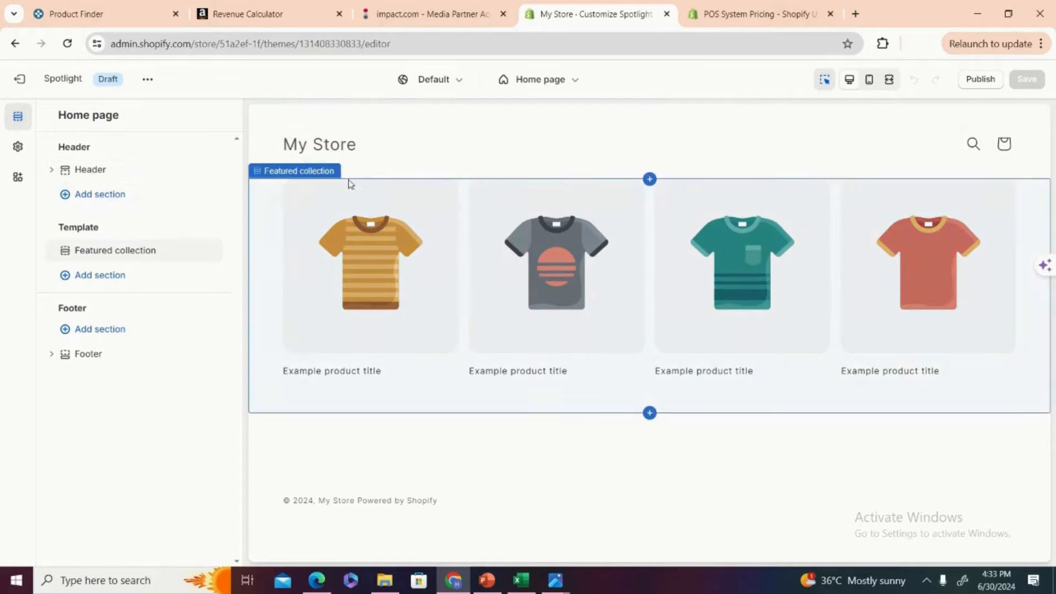
- Add an Announcement bar section to the header and set its Scheme 4 background color to olive green #B8BD4A
{"action": "left_click", "coordinate": [87, 196]}
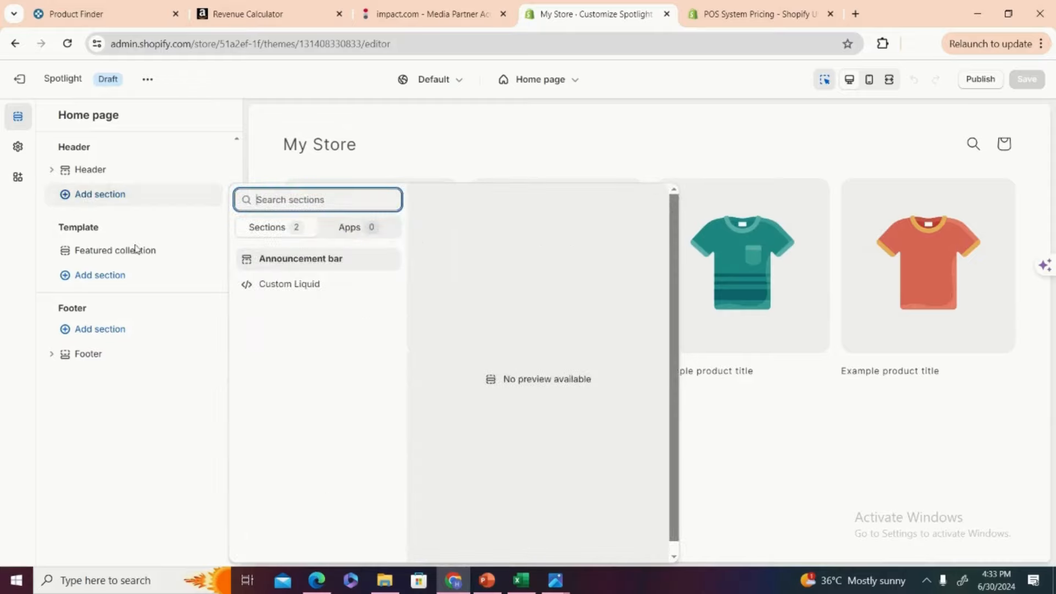
{"action": "left_click", "coordinate": [302, 258]}
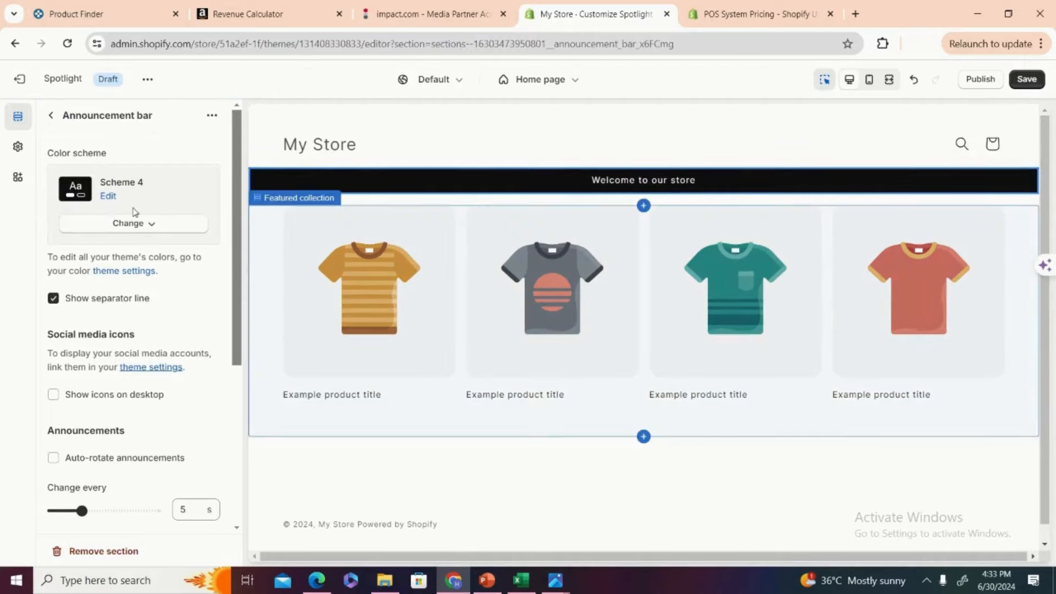
{"action": "left_click", "coordinate": [109, 197]}
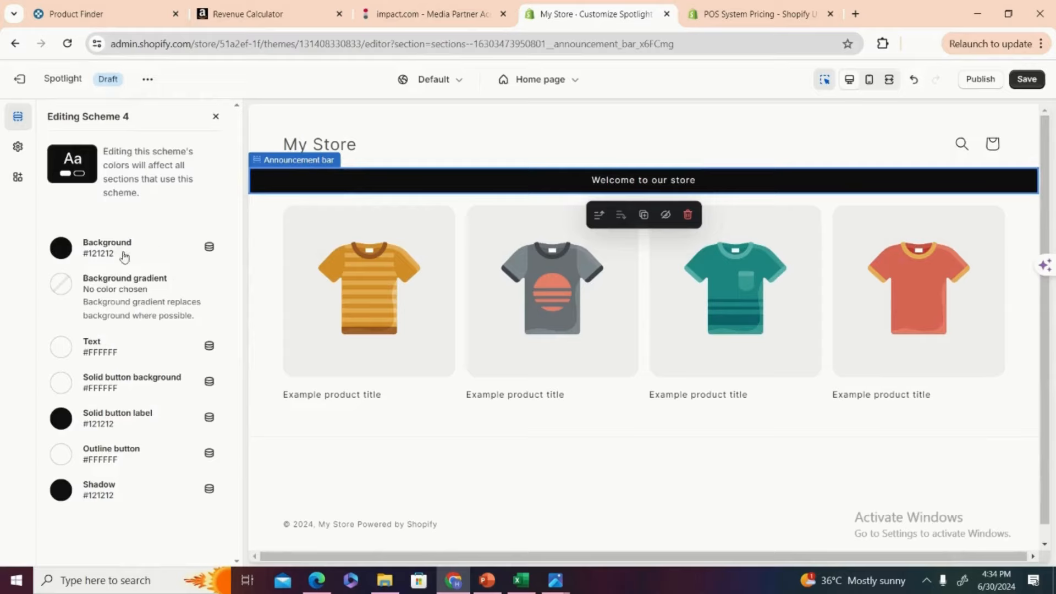
{"action": "left_click", "coordinate": [64, 252]}
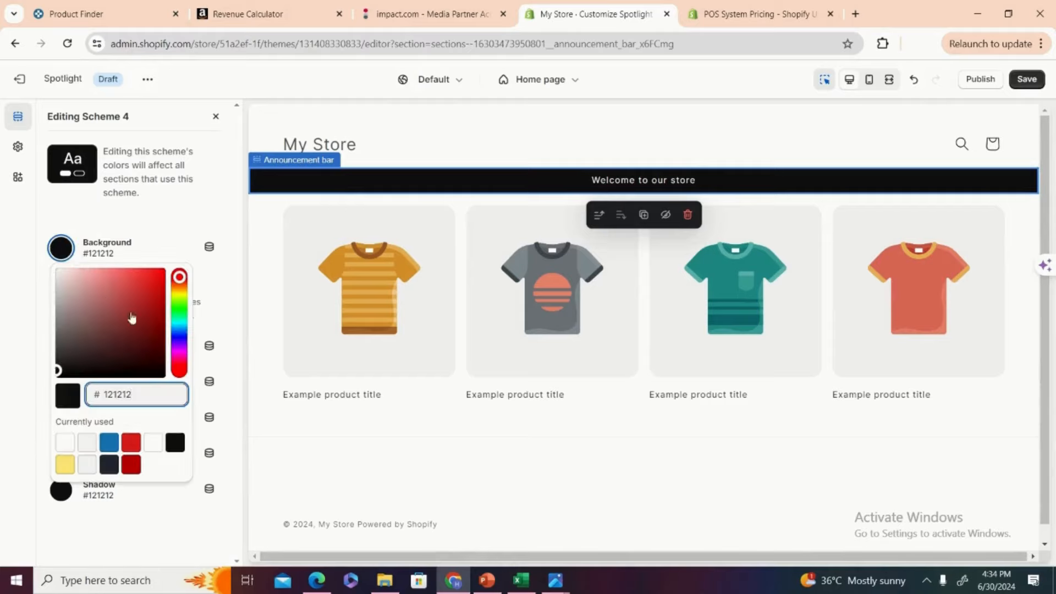
{"action": "left_click_drag", "start_coordinate": [183, 283], "coordinate": [123, 297]}
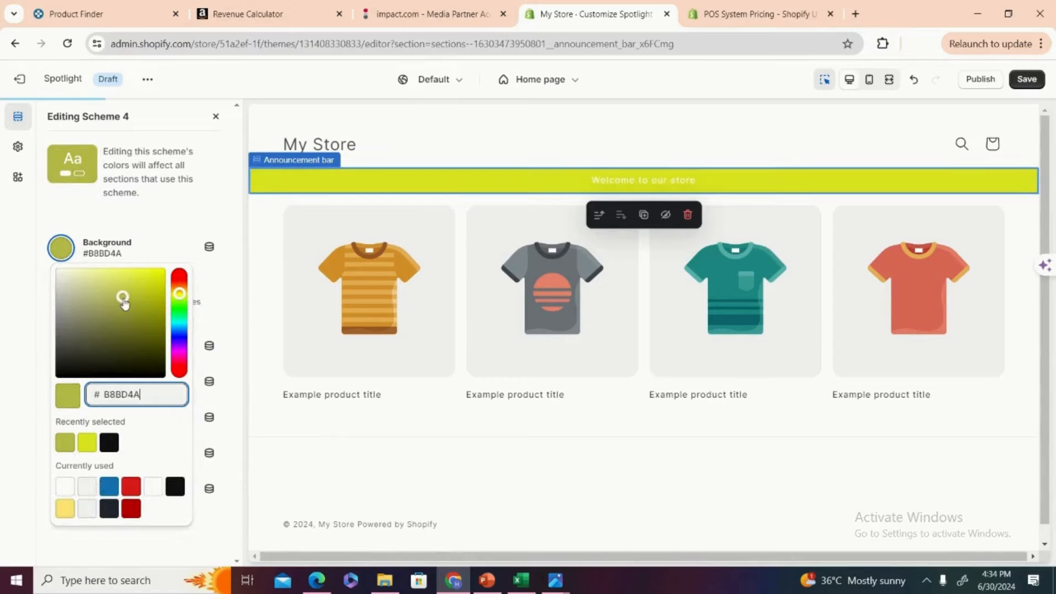
{"action": "left_click", "coordinate": [185, 236]}
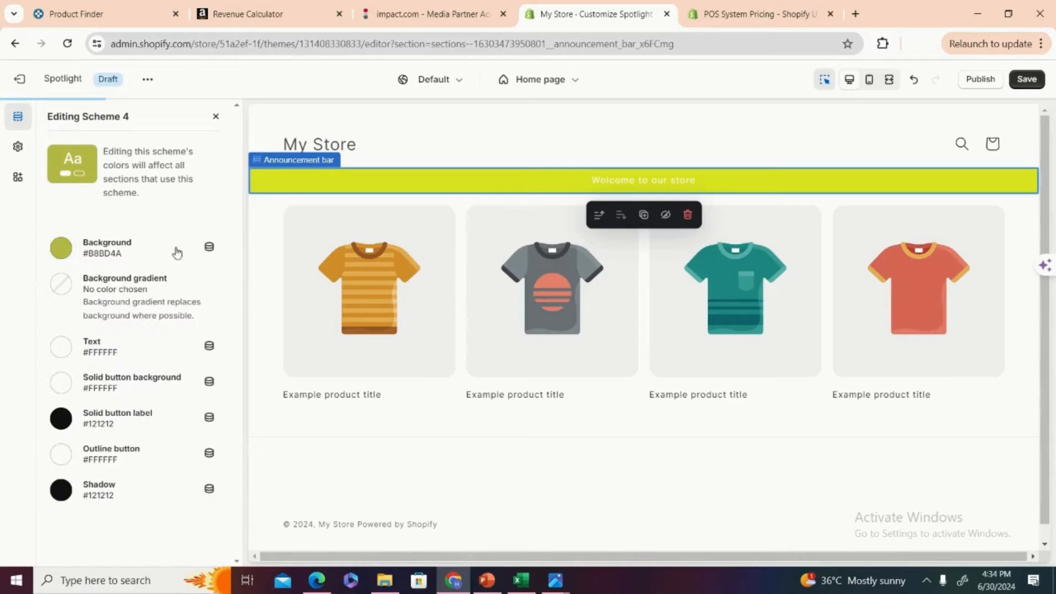
- Set the text color of Scheme 4 to near-black #181717 and close the scheme editing
{"action": "left_click", "coordinate": [61, 347]}
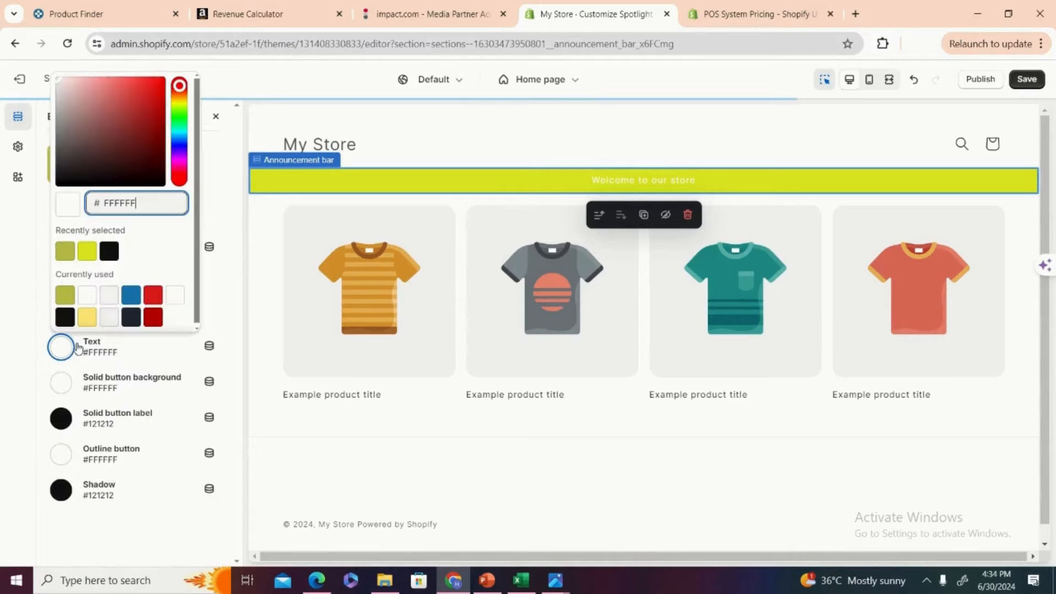
{"action": "left_click", "coordinate": [118, 253]}
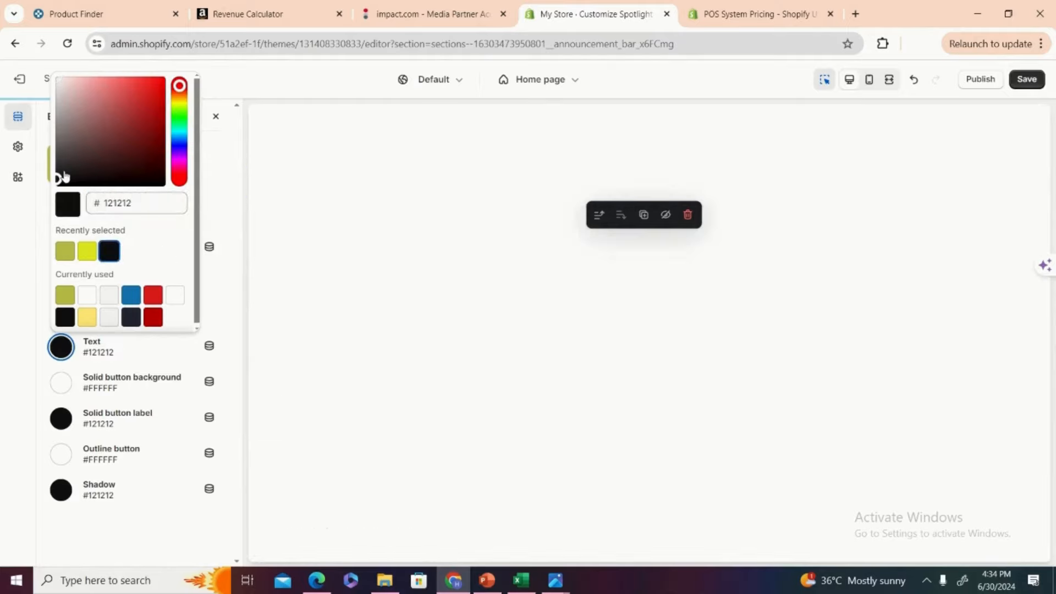
{"action": "left_click", "coordinate": [61, 179]}
{"action": "left_click", "coordinate": [220, 126]}
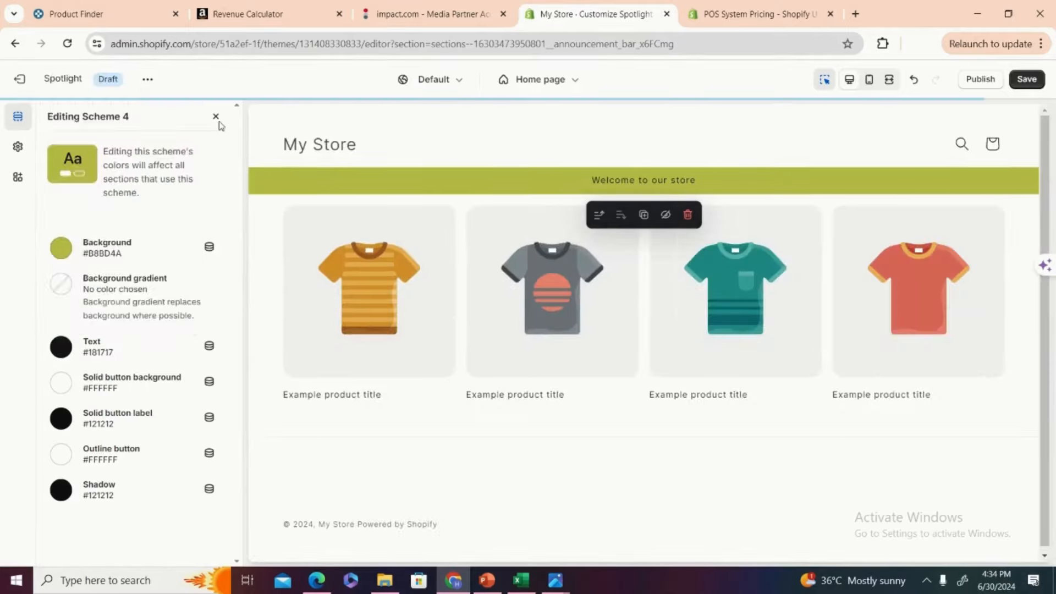
{"action": "left_click", "coordinate": [216, 119]}
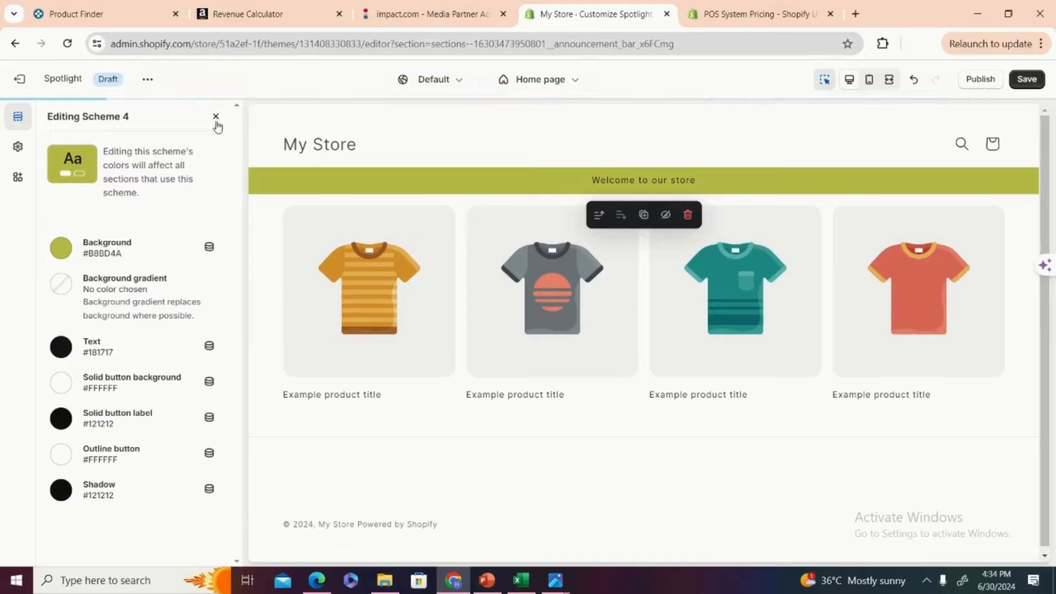
- Enable social media icons on desktop for the announcement bar and return to the home page sections
{"action": "left_click_drag", "start_coordinate": [238, 199], "coordinate": [233, 249]}
{"action": "scroll", "coordinate": [75, 231], "scroll_direction": "down", "scroll_amount": 2}
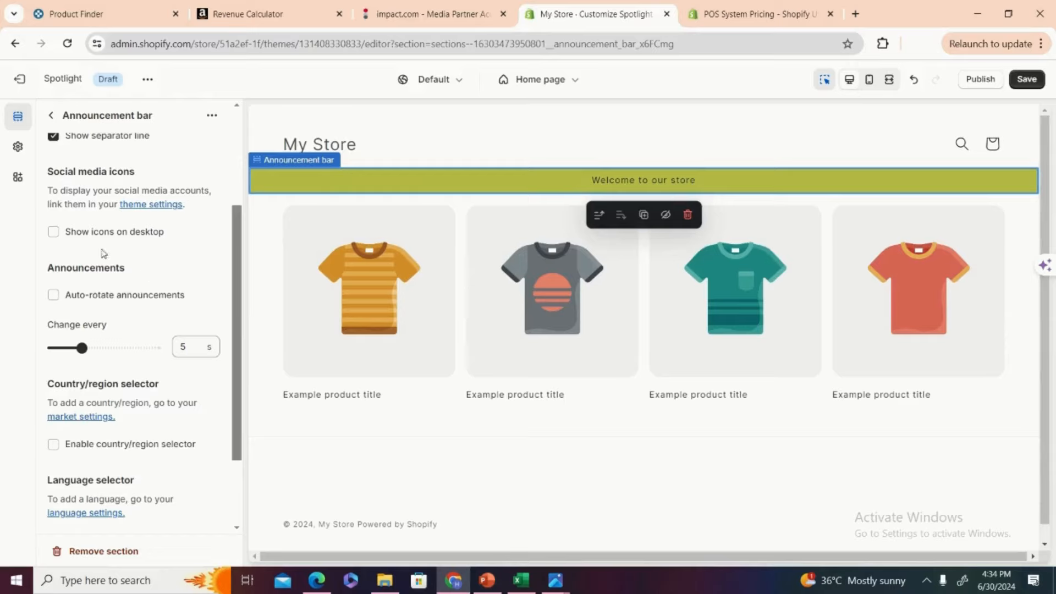
{"action": "left_click", "coordinate": [58, 233]}
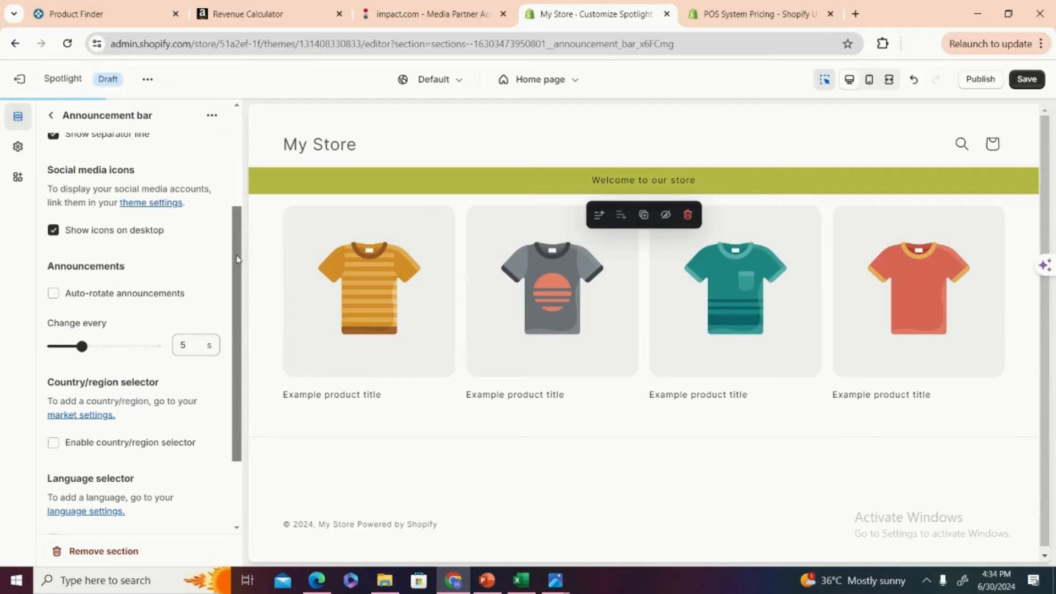
{"action": "mouse_move", "coordinate": [237, 257]}
{"action": "left_mouse_down"}
{"action": "mouse_move", "coordinate": [232, 361]}
{"action": "mouse_move", "coordinate": [230, 262]}
{"action": "left_mouse_up"}
{"action": "left_click_drag", "start_coordinate": [231, 341], "coordinate": [229, 155]}
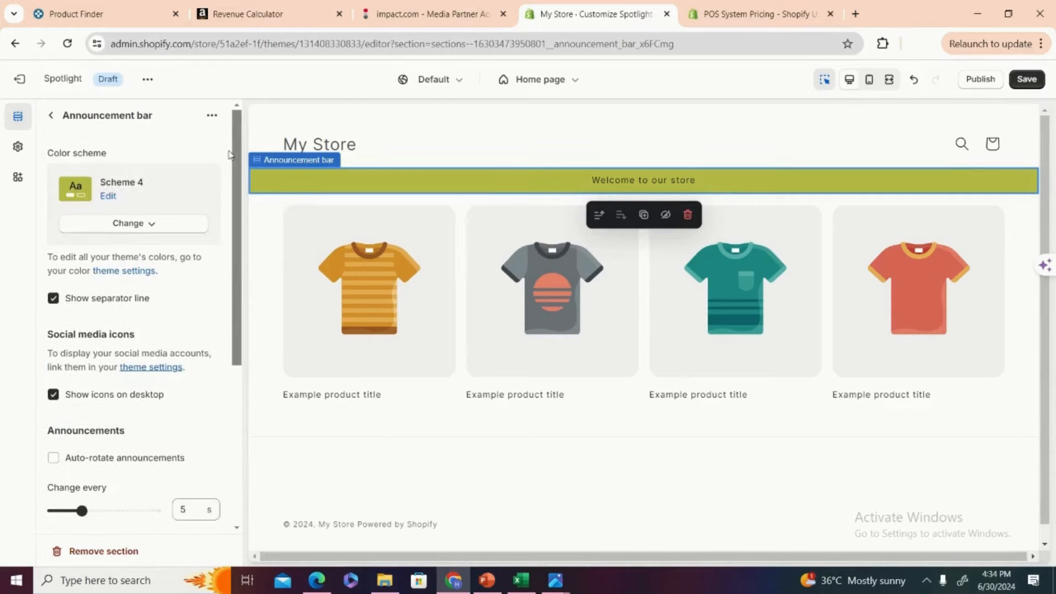
{"action": "left_click", "coordinate": [50, 115]}
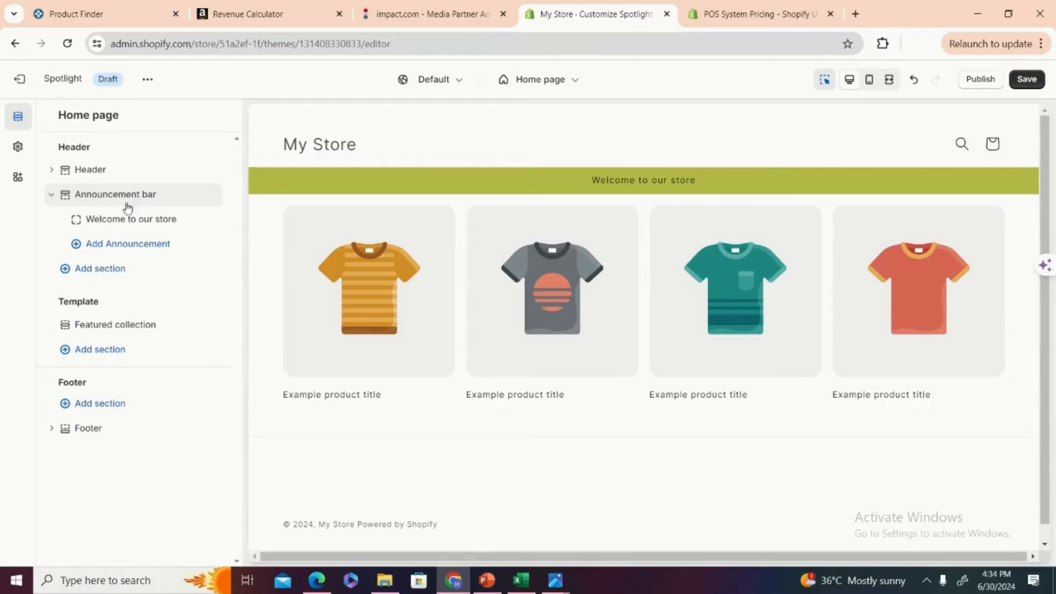
- Replace the announcement text "Welcome to our store" with "USE CODE SUMMER FOR 30% OFF"
{"action": "left_click", "coordinate": [156, 222]}
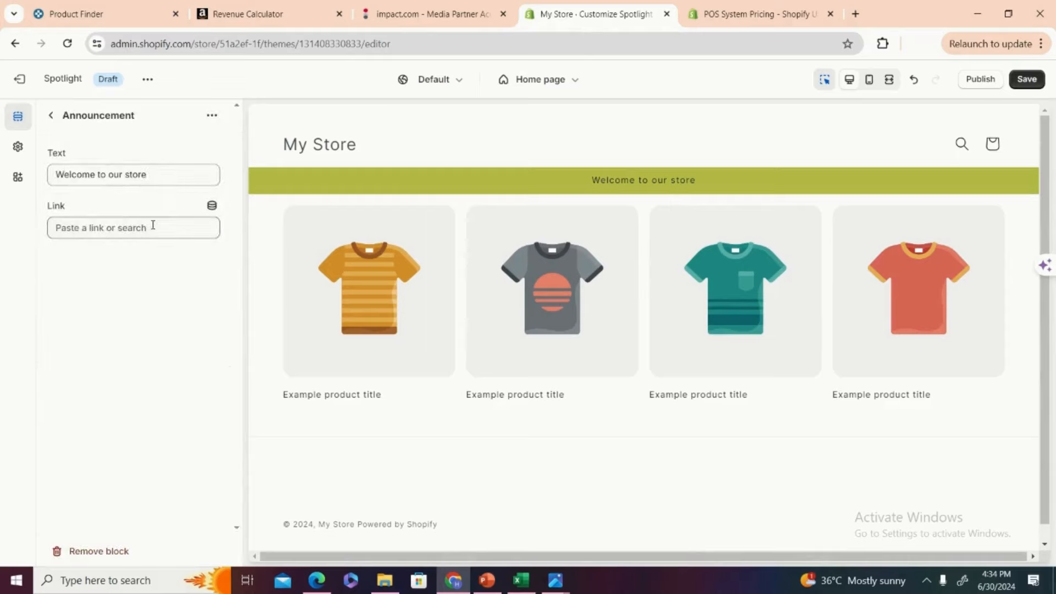
{"action": "left_click", "coordinate": [152, 177]}
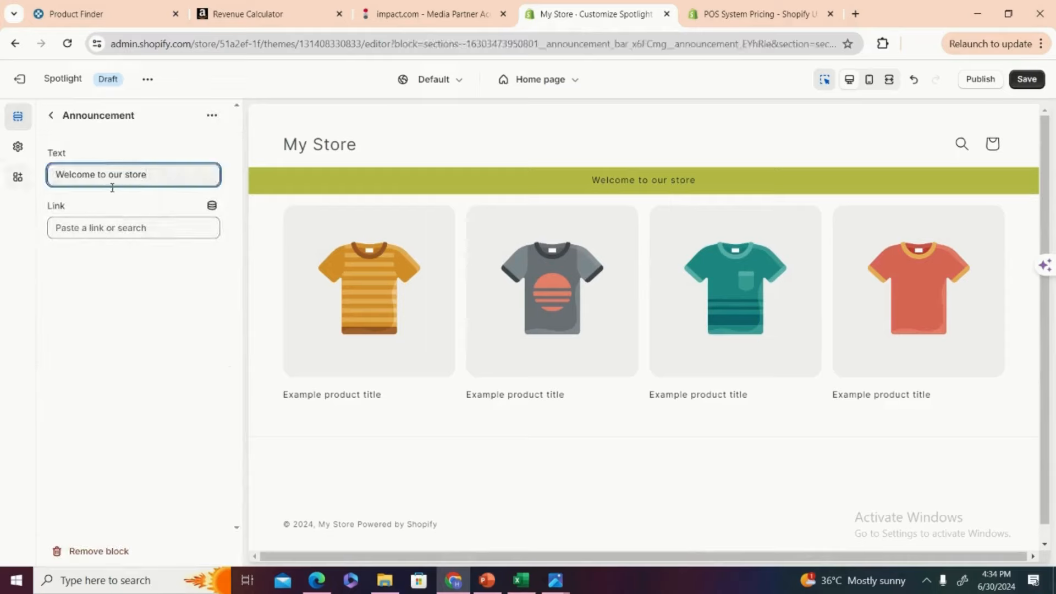
{"action": "left_click_drag", "start_coordinate": [153, 174], "coordinate": [48, 174]}
{"action": "key", "text": "BackSpace"}
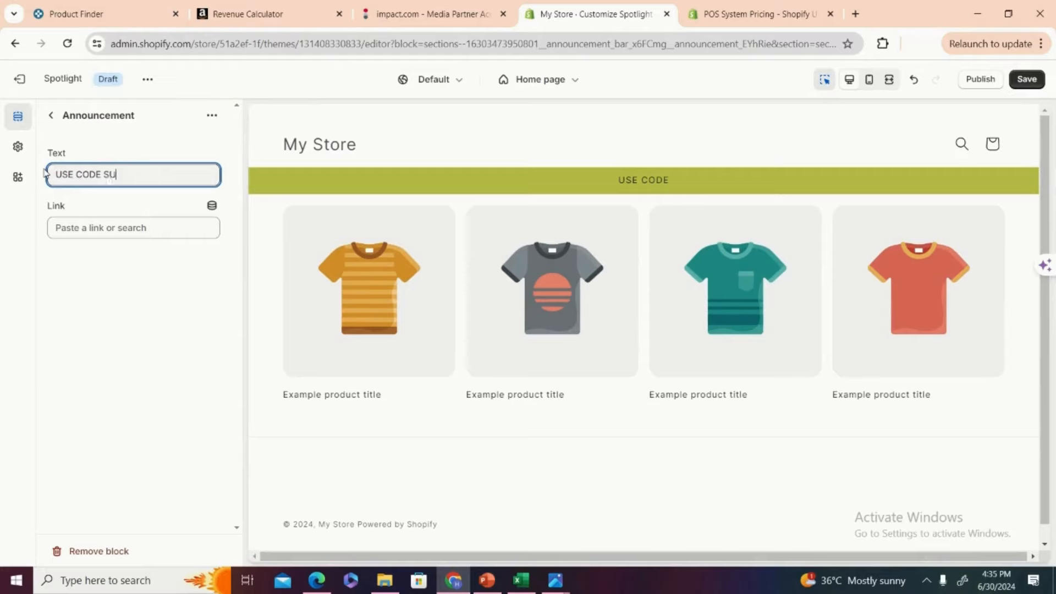
{"action": "type", "text": "MMER FOR 30"}
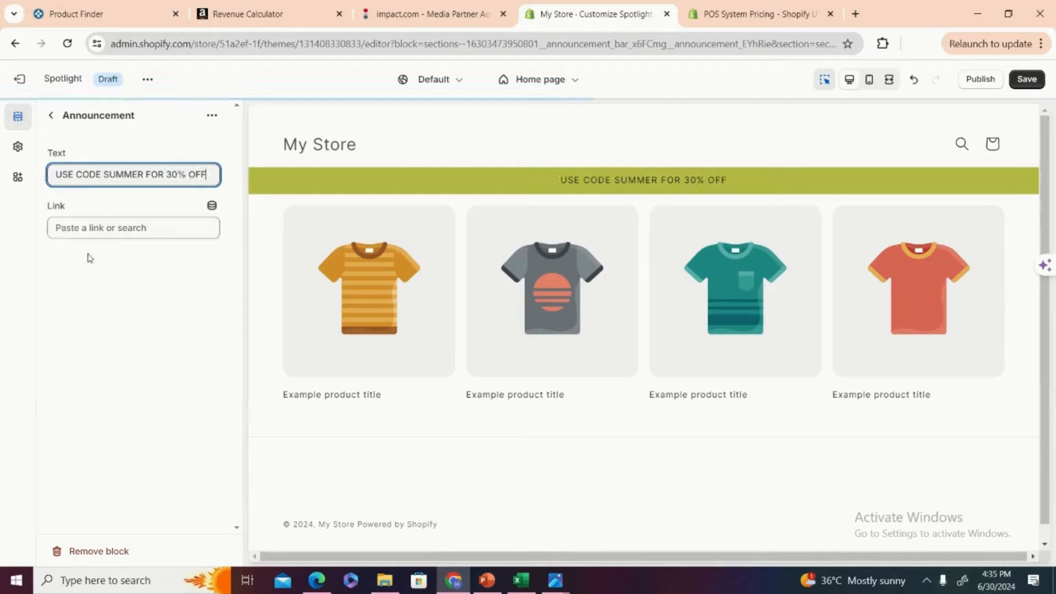
- Link the announcement to All products and open the settings of the Header section
{"action": "left_click", "coordinate": [99, 227]}
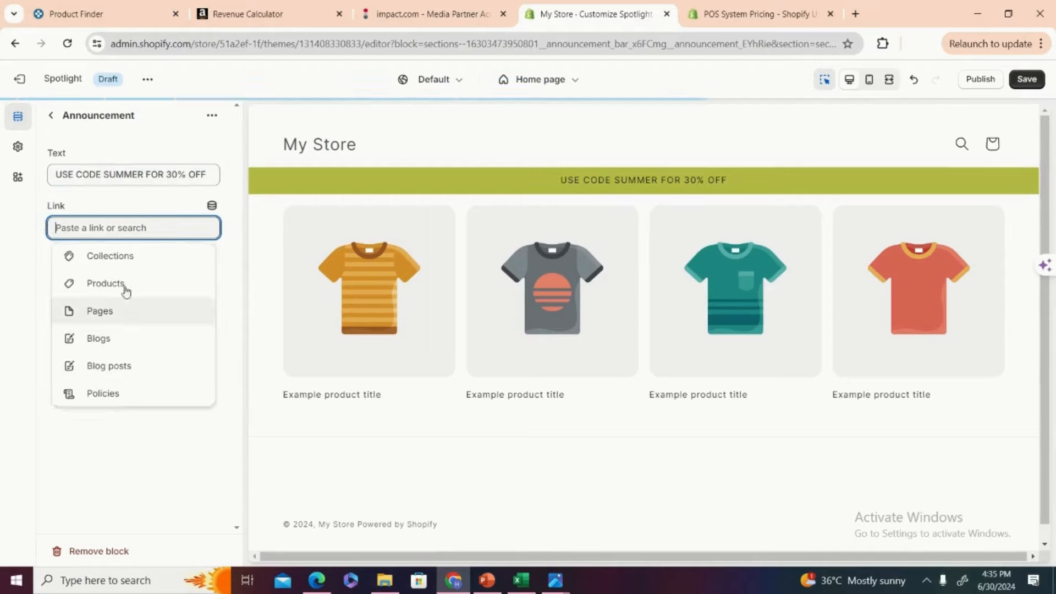
{"action": "left_click", "coordinate": [115, 306]}
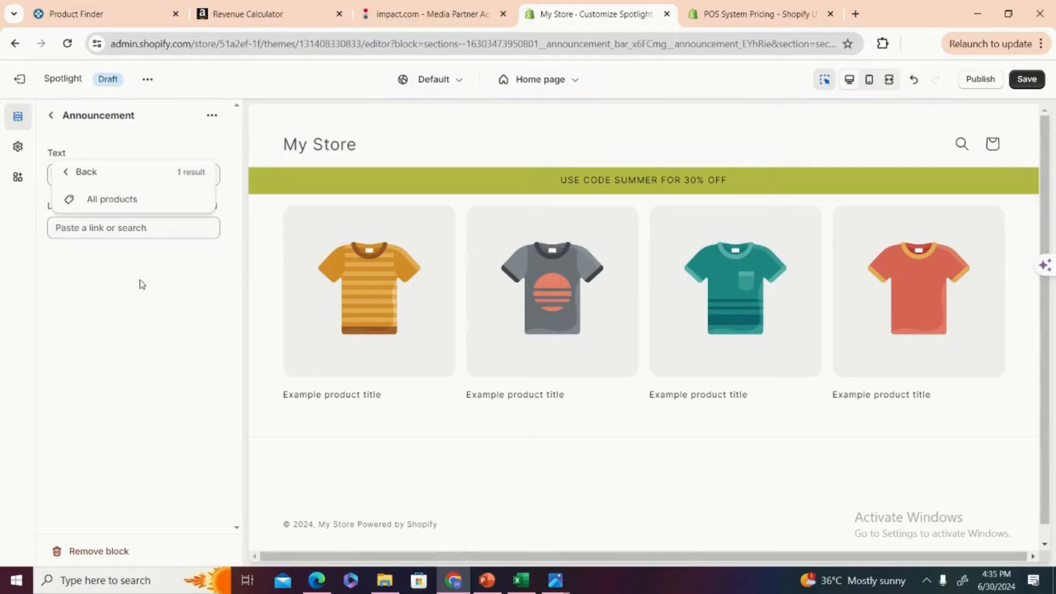
{"action": "left_click", "coordinate": [114, 200]}
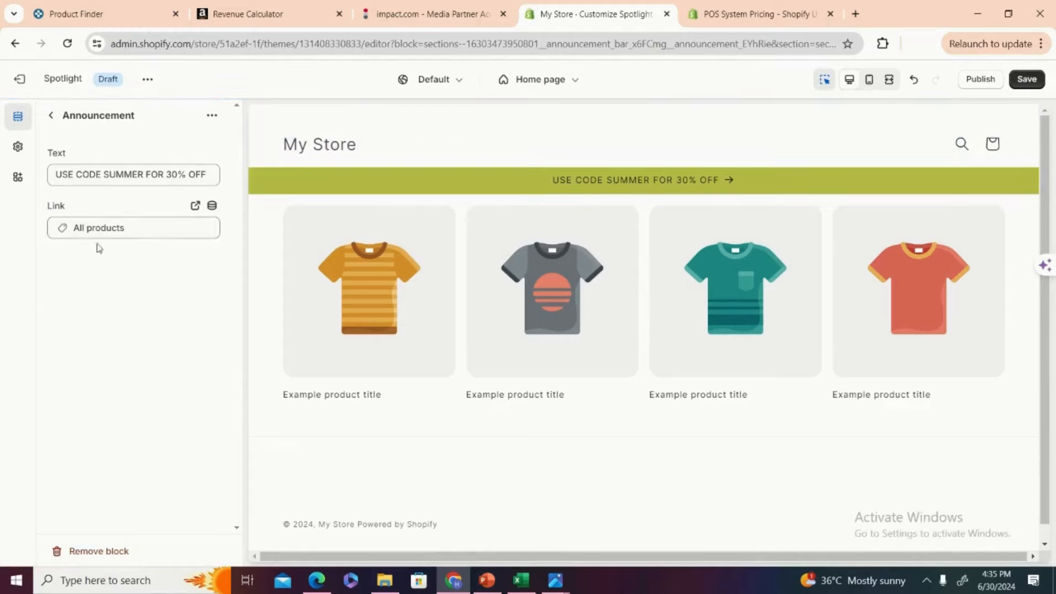
{"action": "left_click", "coordinate": [47, 116]}
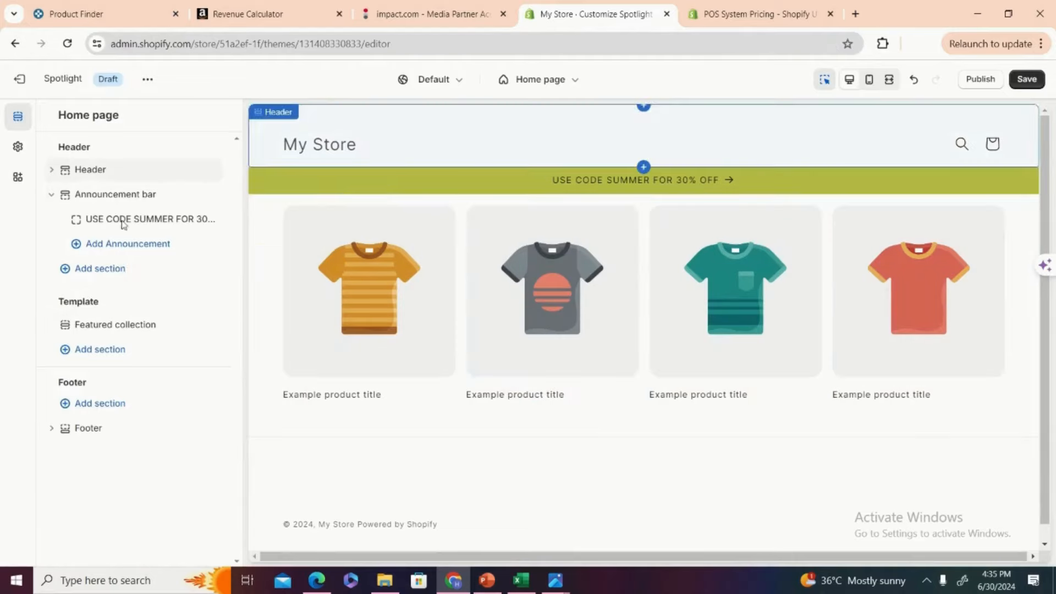
{"action": "left_click", "coordinate": [89, 169]}
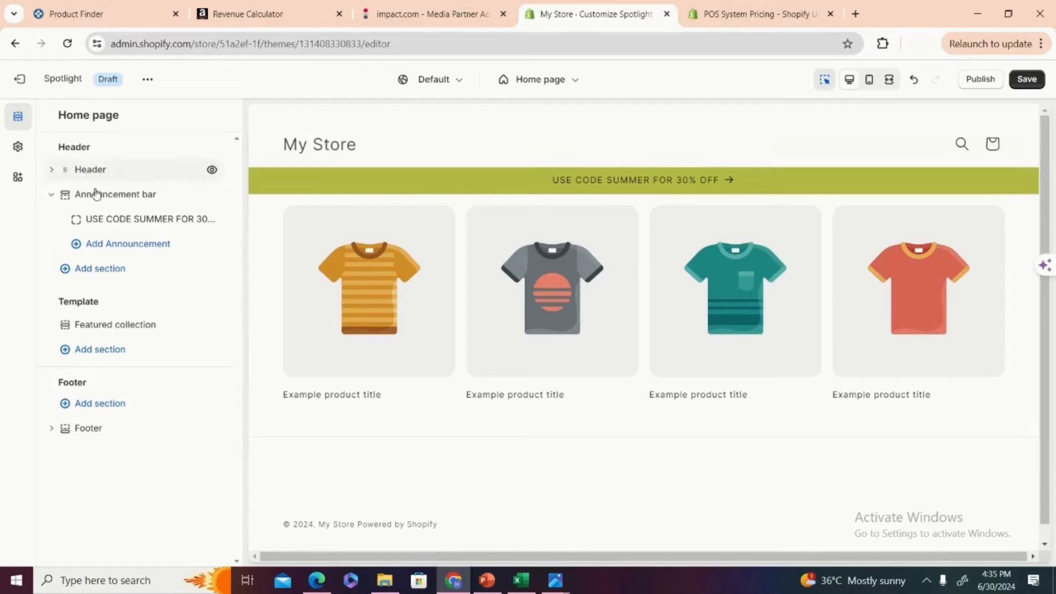
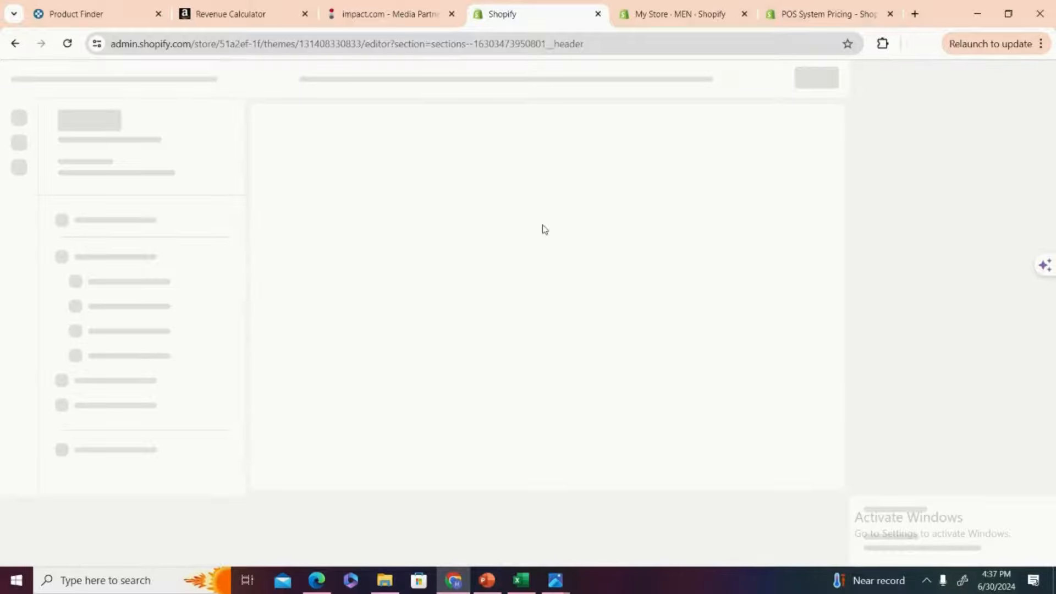
- In the store's navigation, rename the duplicate MEN menu with the handle men-1 to WOMEN and save it
{"action": "left_click", "coordinate": [726, 13]}
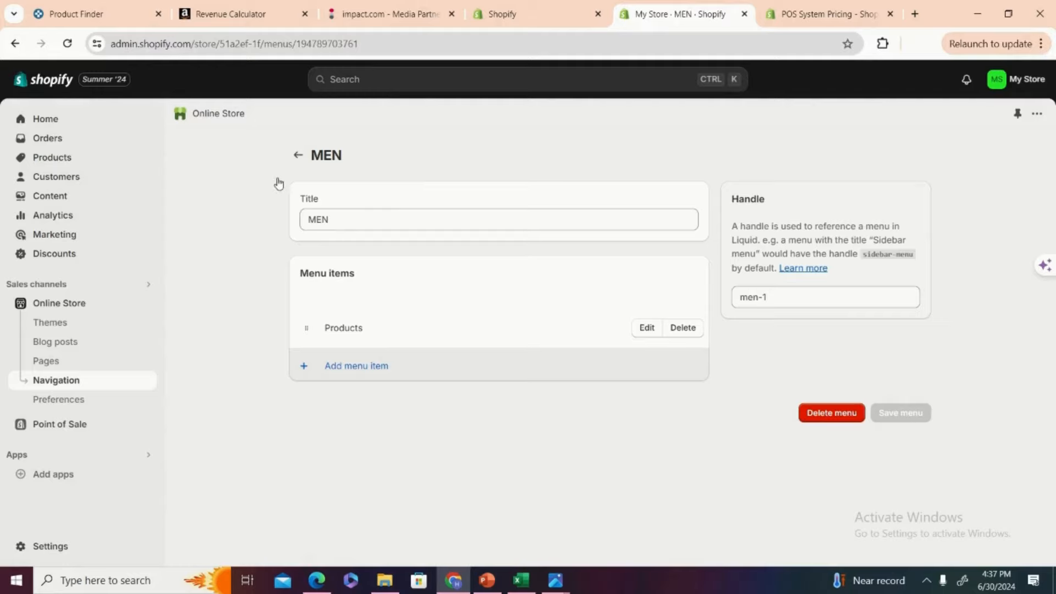
{"action": "left_click", "coordinate": [298, 155]}
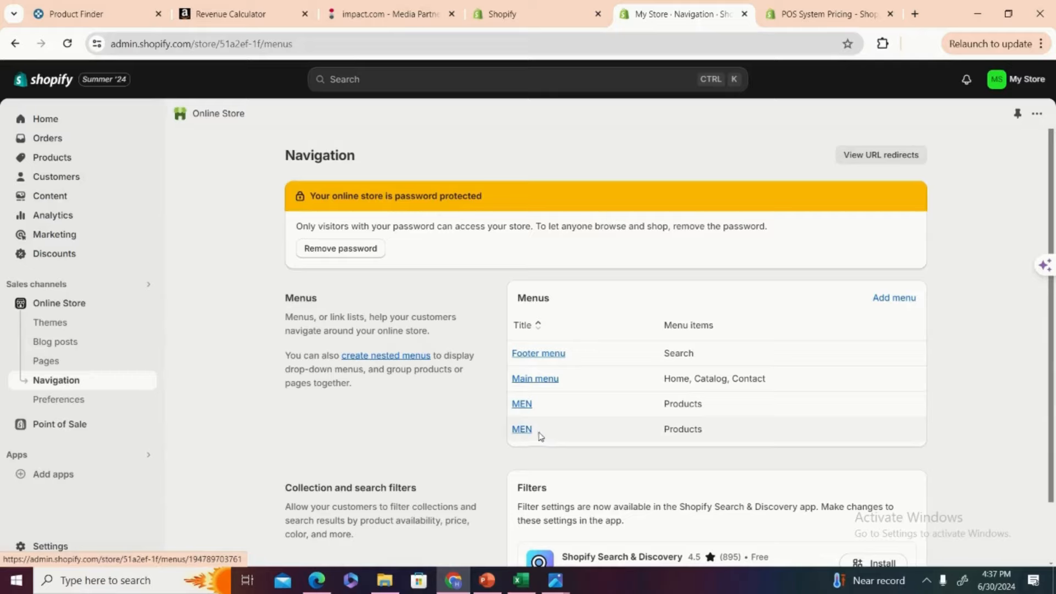
{"action": "left_click", "coordinate": [520, 432]}
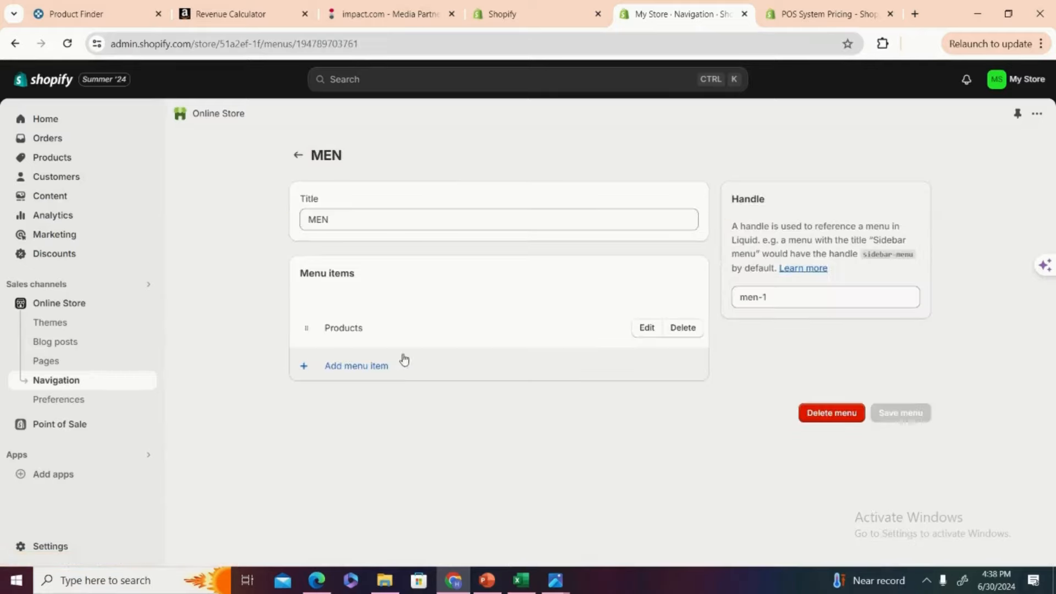
{"action": "left_click", "coordinate": [312, 222]}
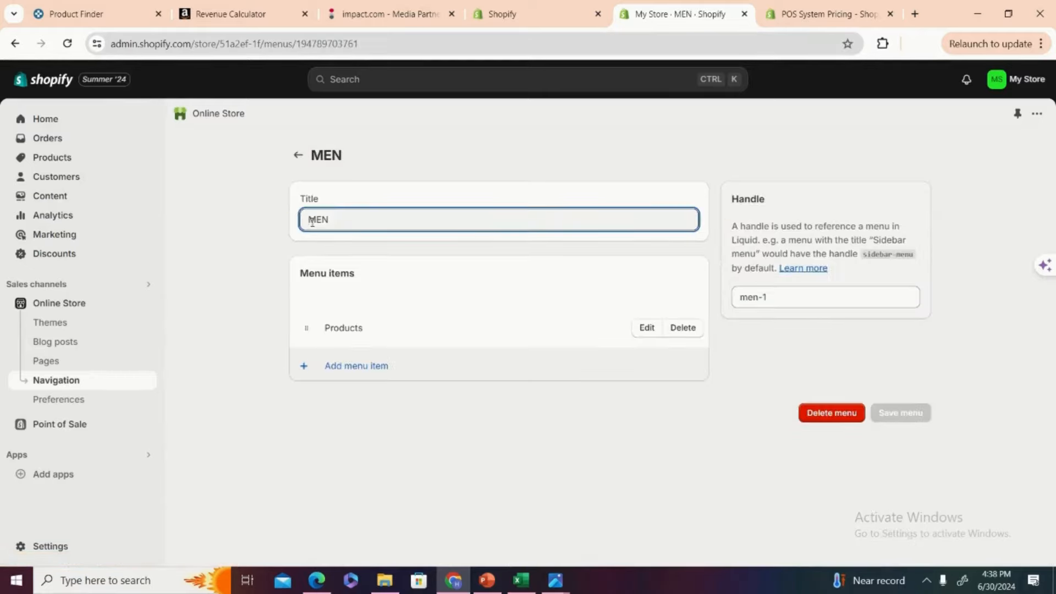
{"action": "type", "text": "WO"}
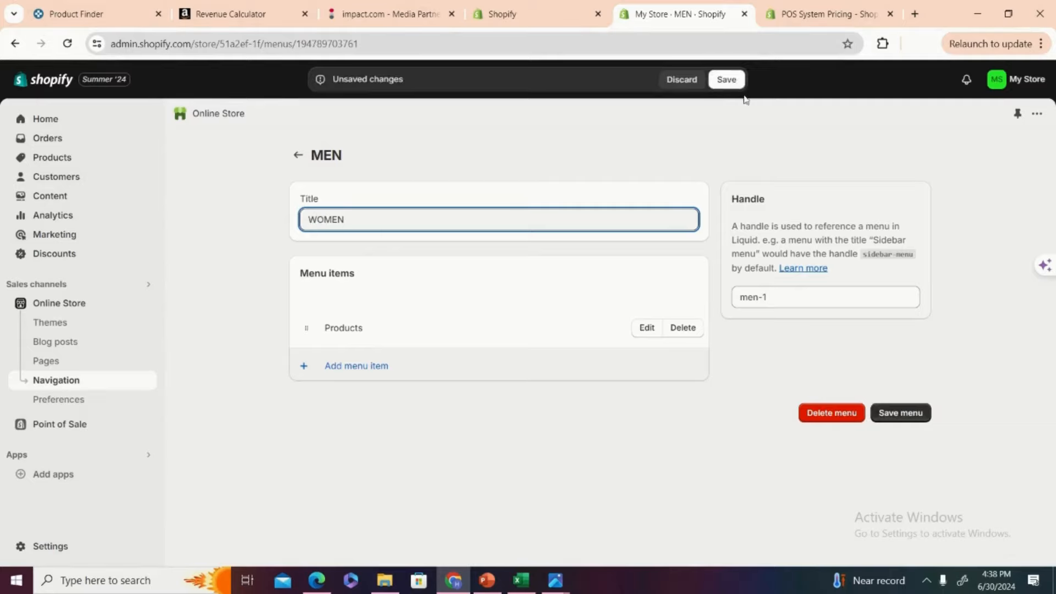
{"action": "left_click", "coordinate": [907, 416]}
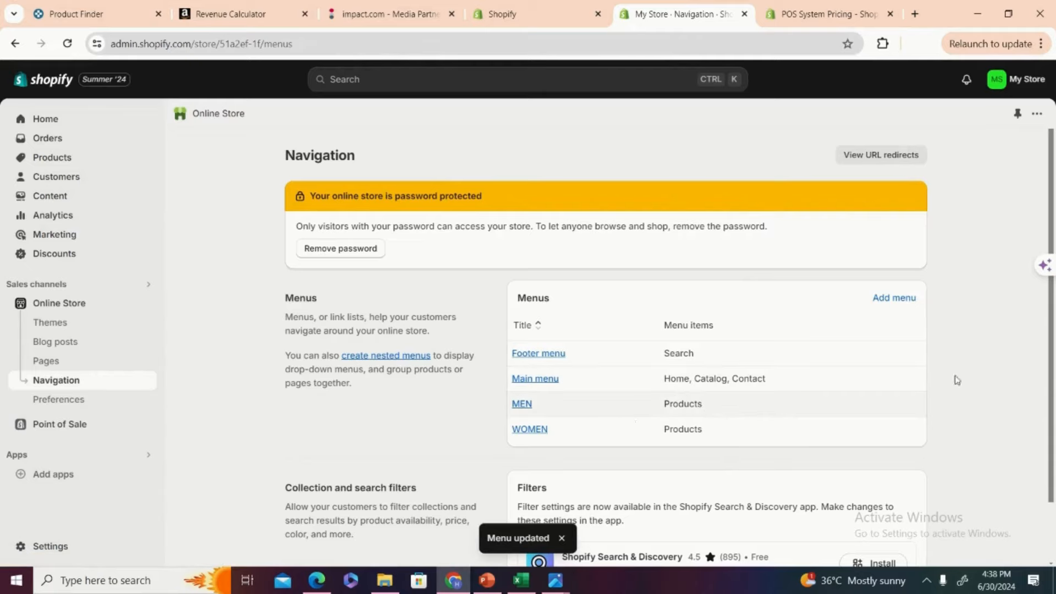
{"action": "left_click_drag", "start_coordinate": [1052, 365], "coordinate": [1042, 435]}
- Return to the theme editor, switch to the mobile preview, and assign the WOMEN menu to the Header section
{"action": "left_click", "coordinate": [553, 6]}
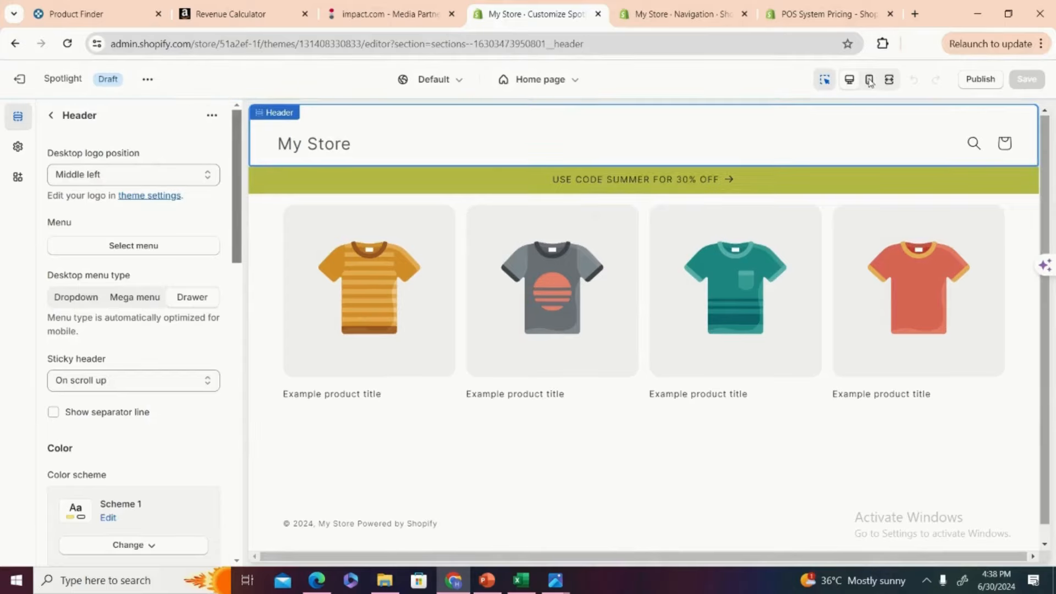
{"action": "left_click", "coordinate": [870, 80]}
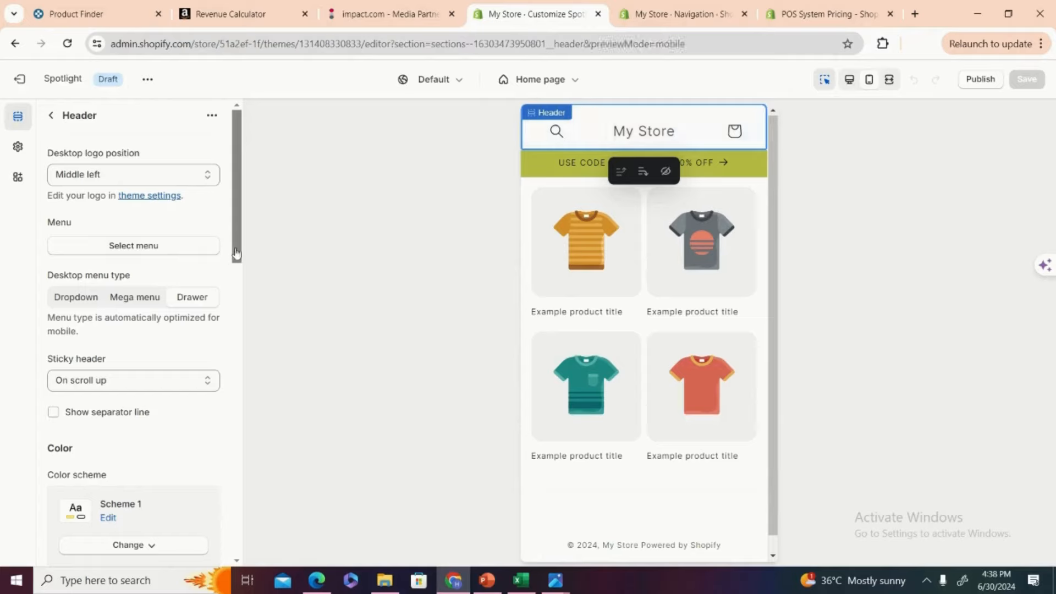
{"action": "left_click_drag", "start_coordinate": [236, 251], "coordinate": [194, 256]}
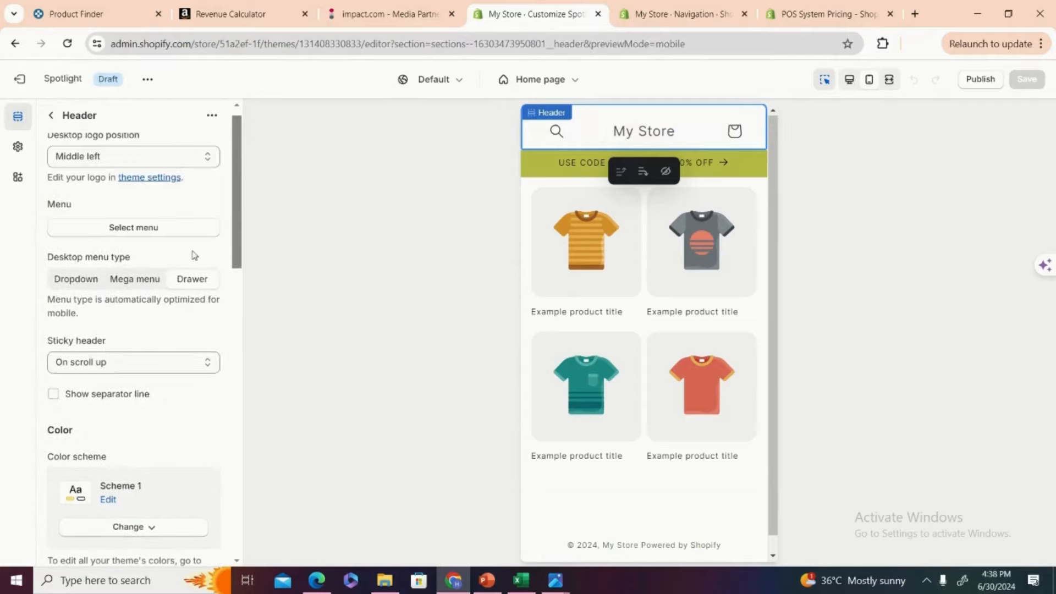
{"action": "left_click", "coordinate": [172, 227]}
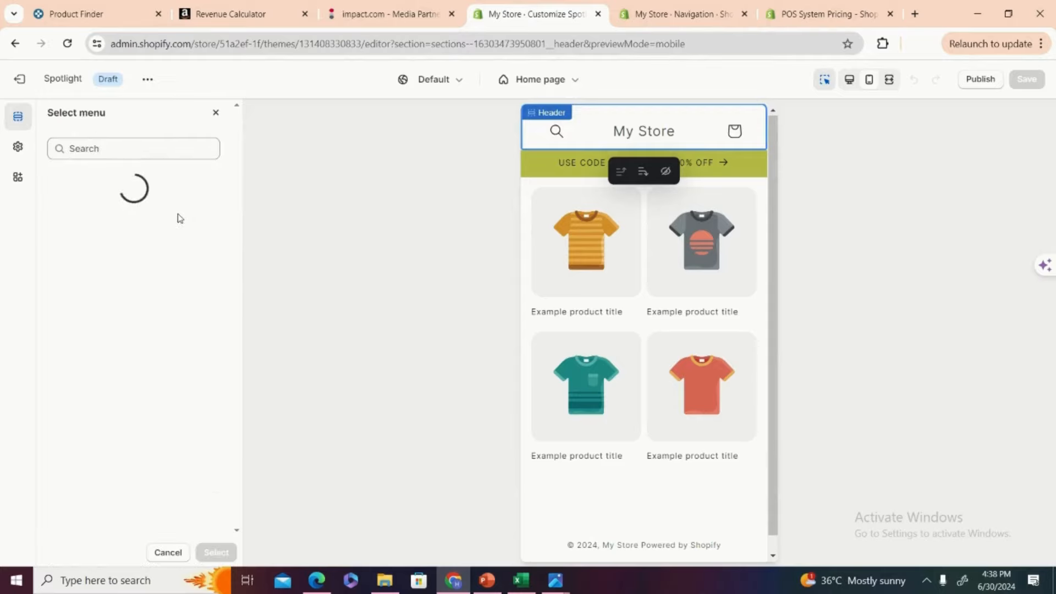
{"action": "left_click", "coordinate": [137, 155]}
{"action": "type", "text": "MEN"}
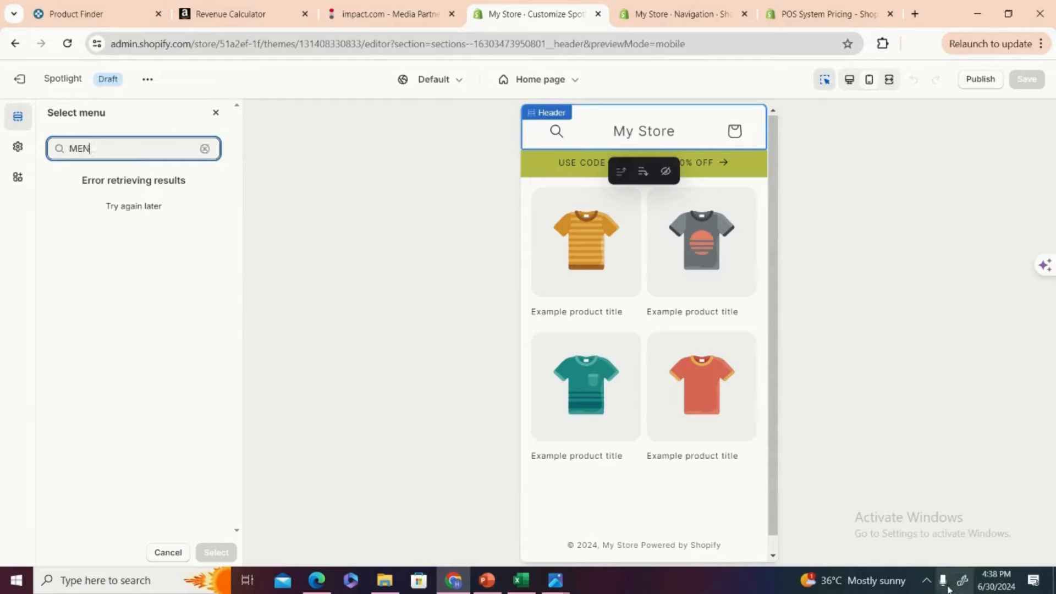
{"action": "left_click", "coordinate": [928, 581]}
{"action": "left_click", "coordinate": [928, 582]}
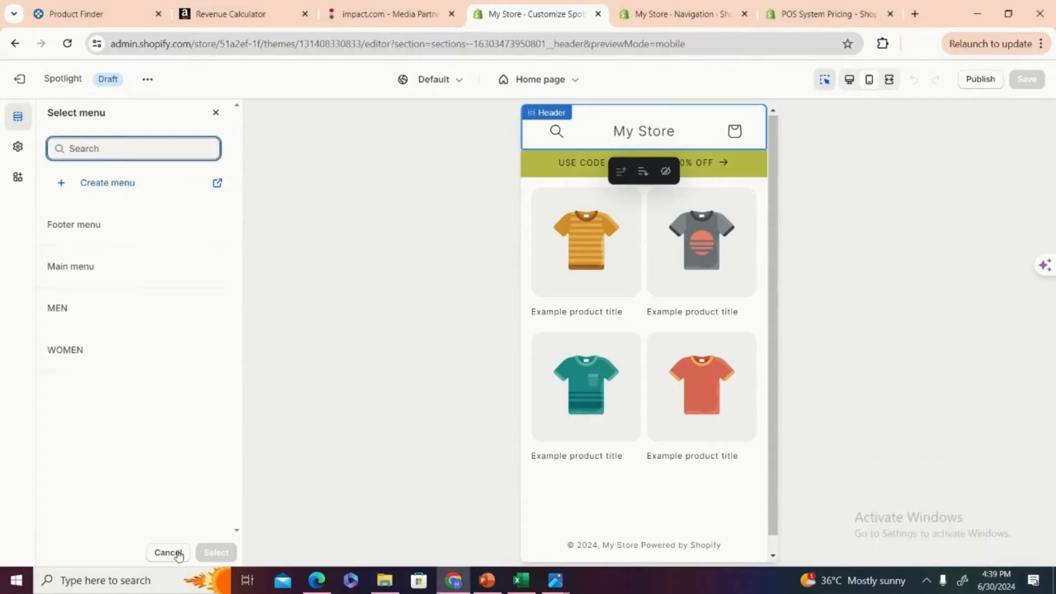
{"action": "left_click", "coordinate": [123, 313]}
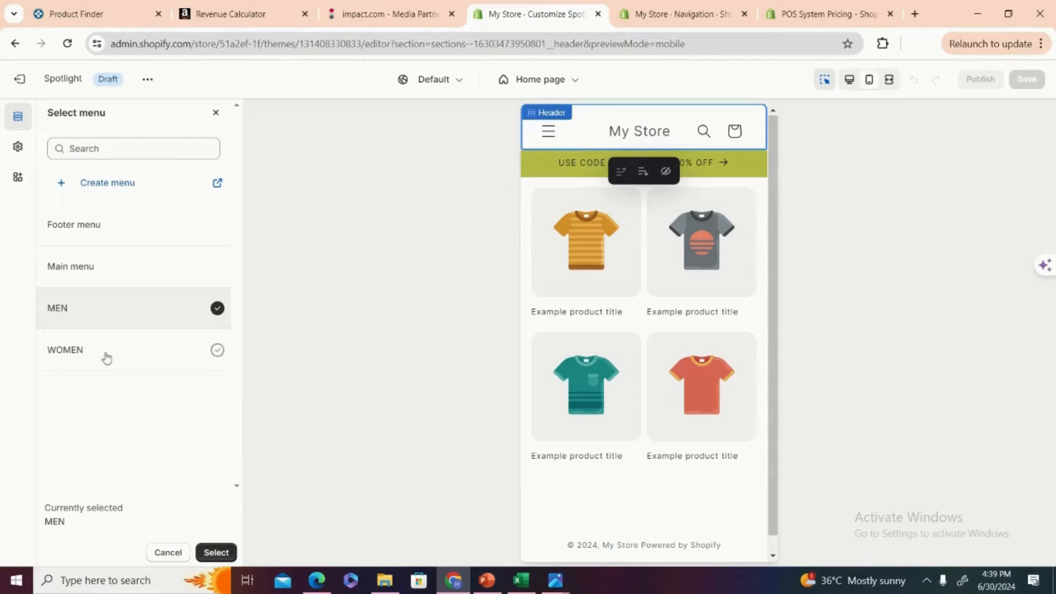
{"action": "left_click", "coordinate": [217, 355]}
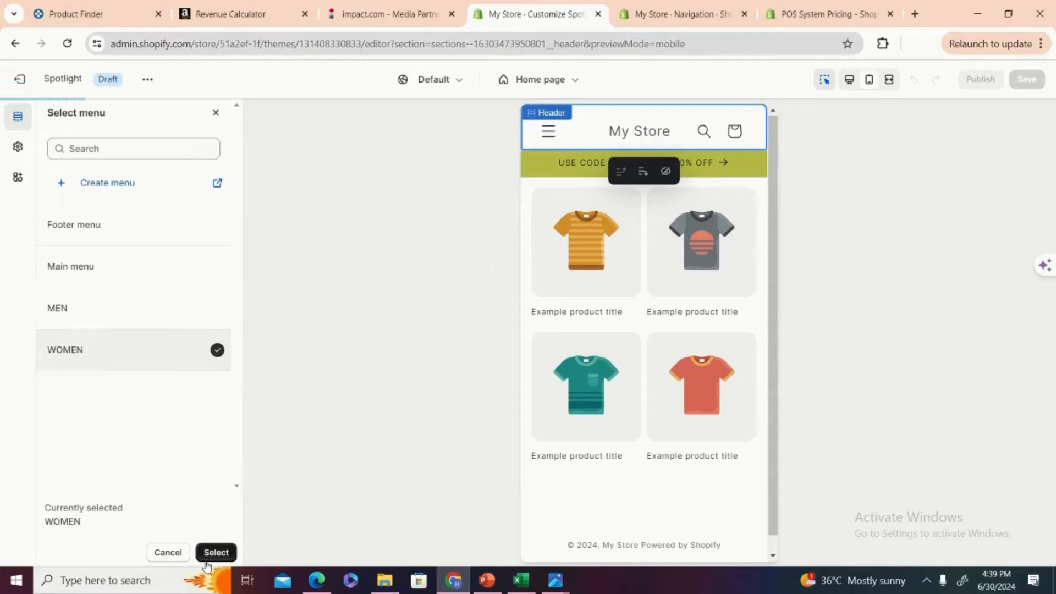
{"action": "left_click", "coordinate": [215, 552]}
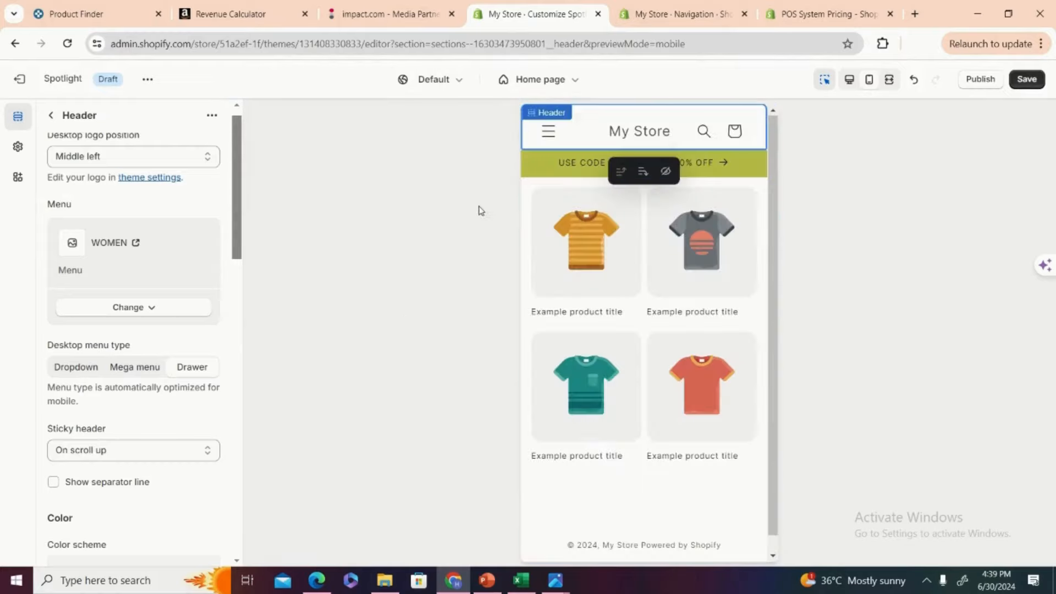
- Test the header's menu drawer in the mobile preview, following its Products link, and check the drawer in the desktop preview
{"action": "left_click", "coordinate": [537, 124]}
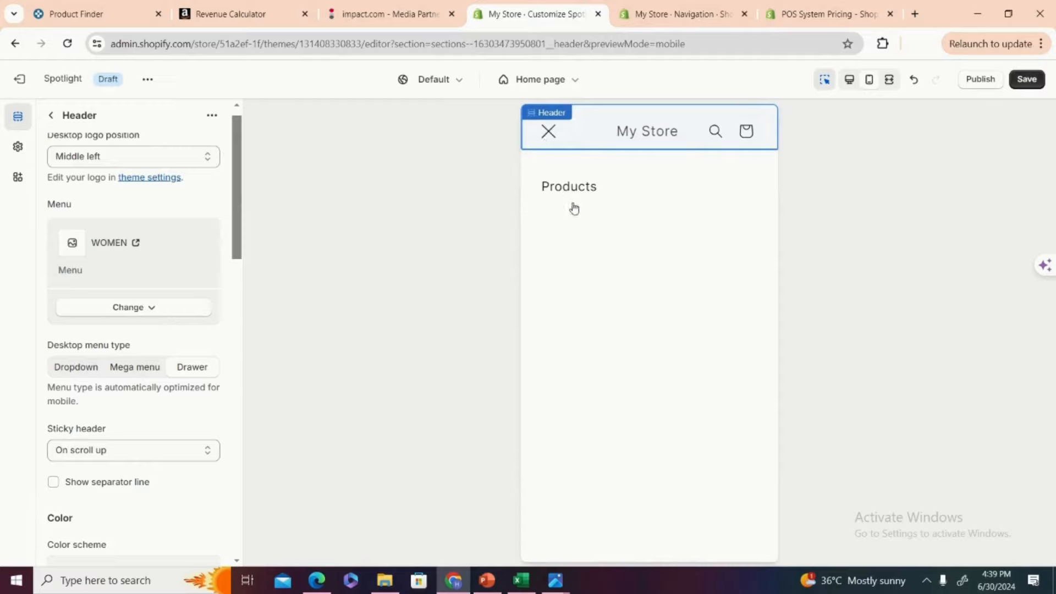
{"action": "left_click", "coordinate": [575, 200]}
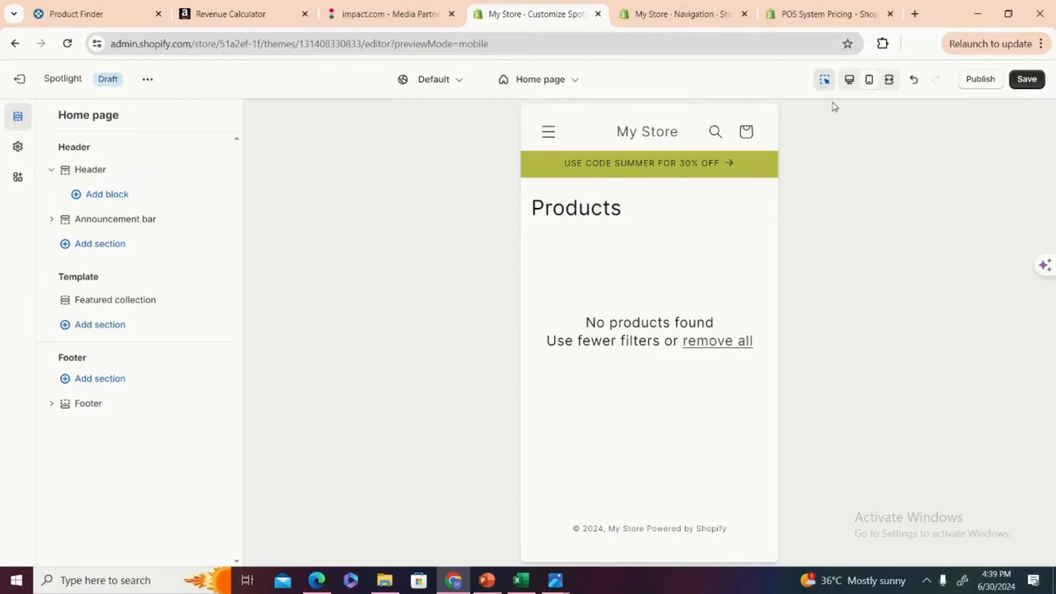
{"action": "left_click", "coordinate": [849, 80]}
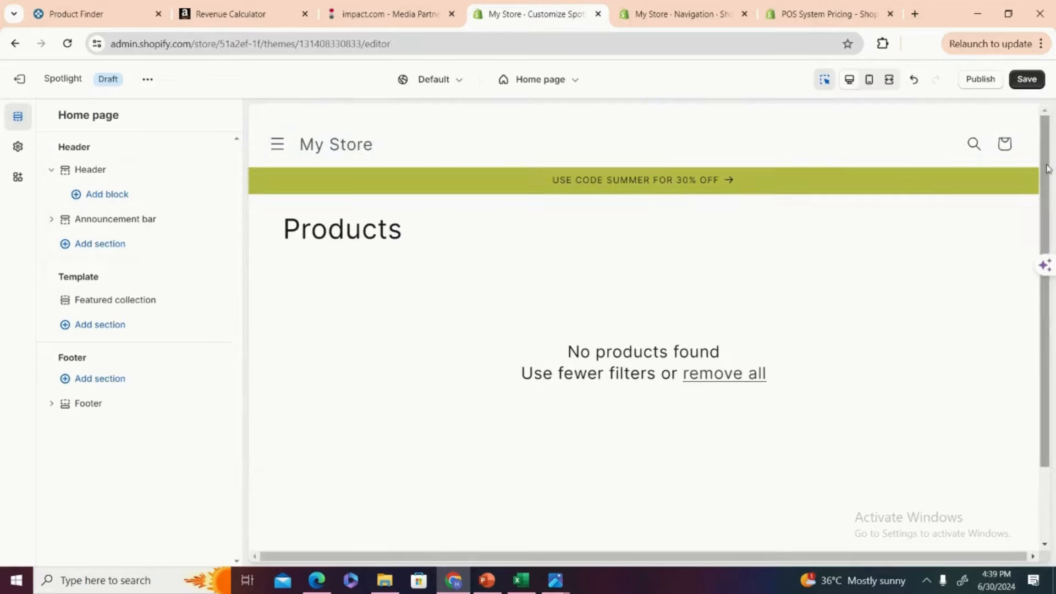
{"action": "left_click_drag", "start_coordinate": [1046, 169], "coordinate": [1049, 137]}
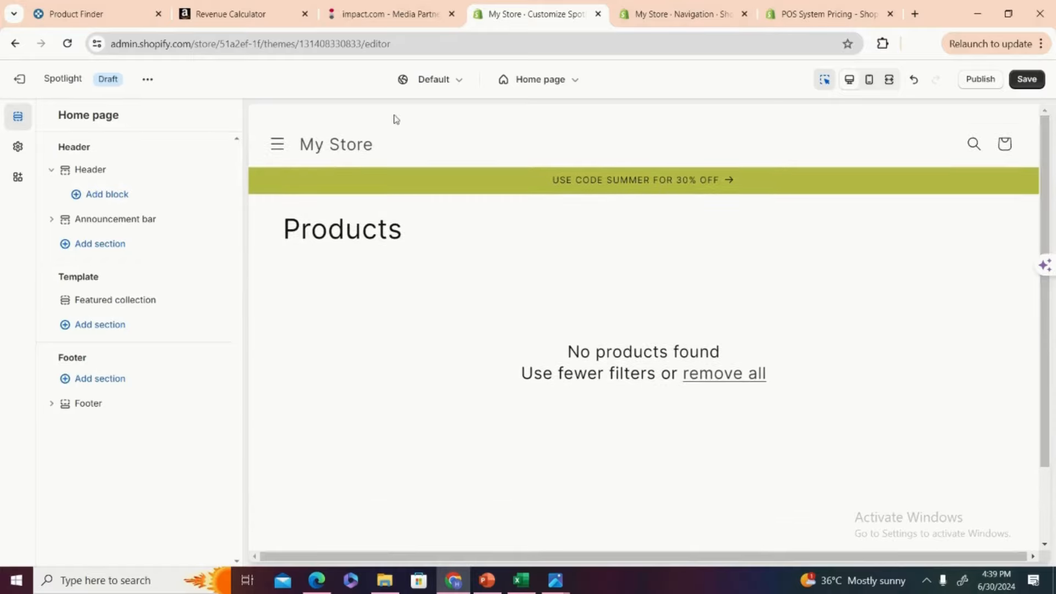
{"action": "left_click", "coordinate": [283, 154]}
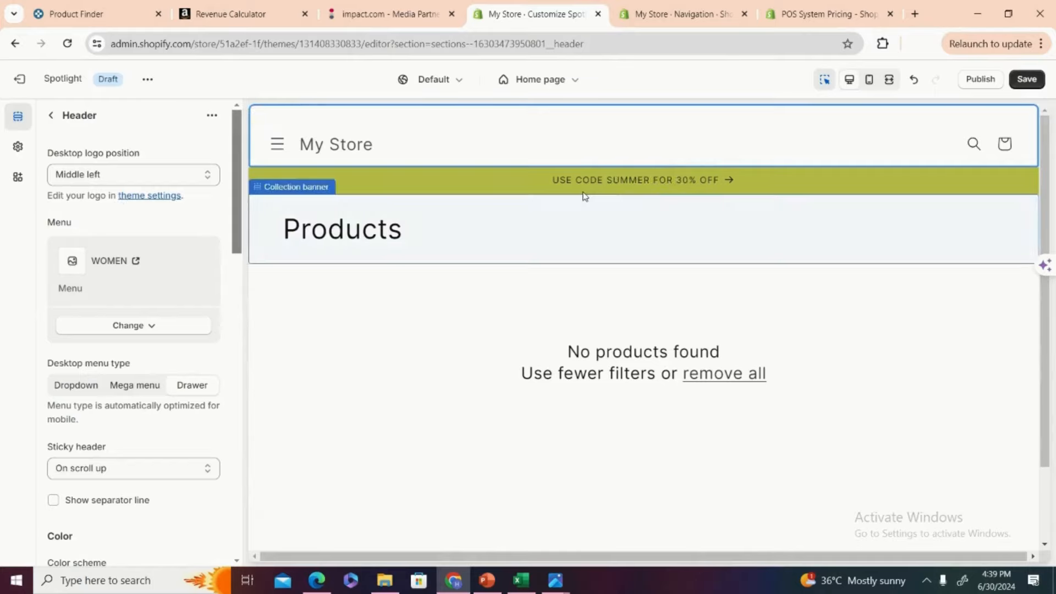
{"action": "left_click", "coordinate": [278, 142]}
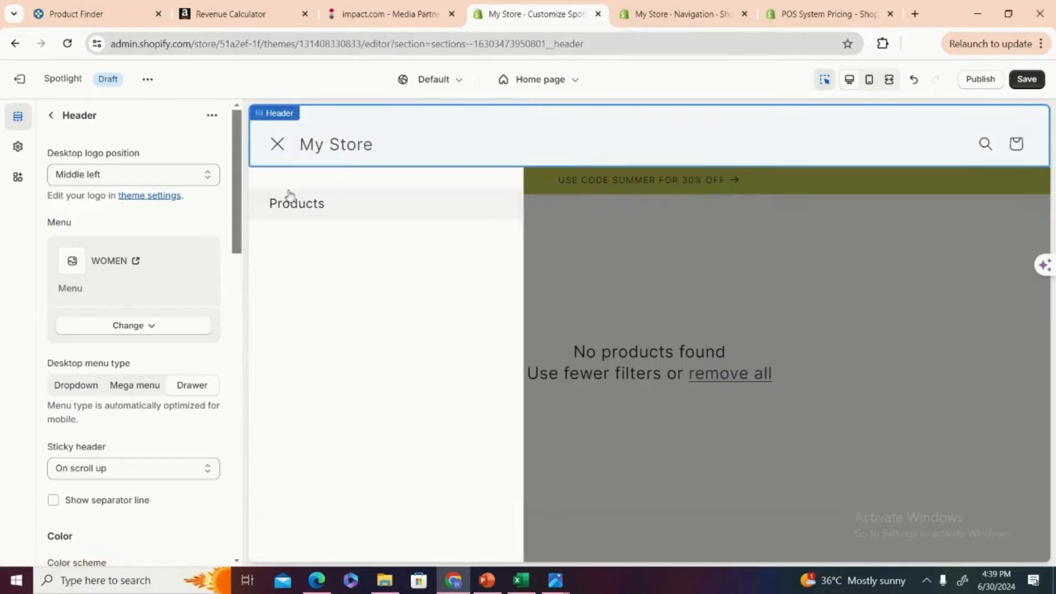
{"action": "left_click", "coordinate": [274, 117]}
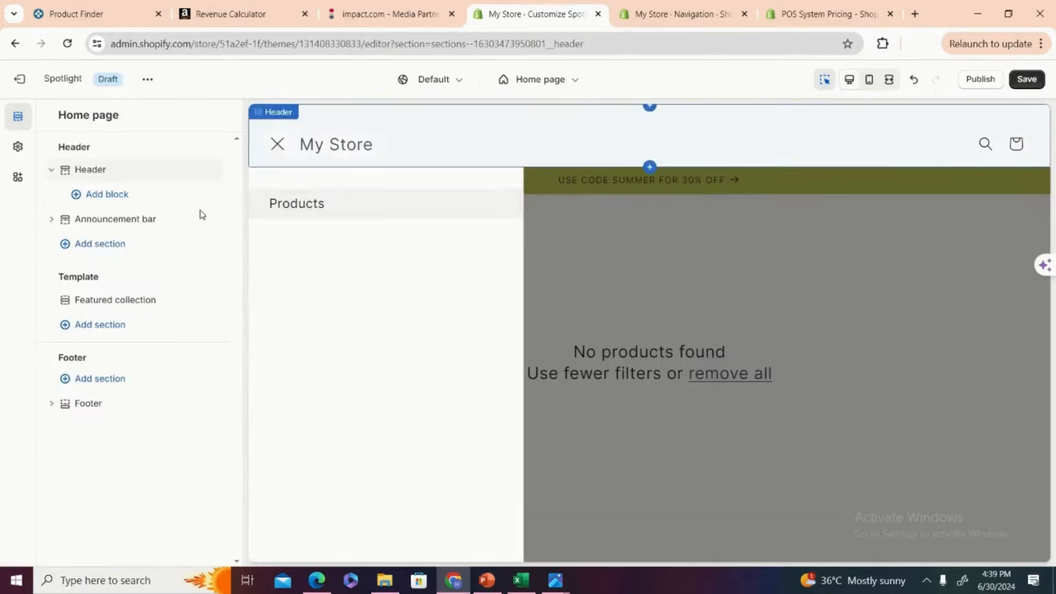
{"action": "left_click", "coordinate": [118, 175]}
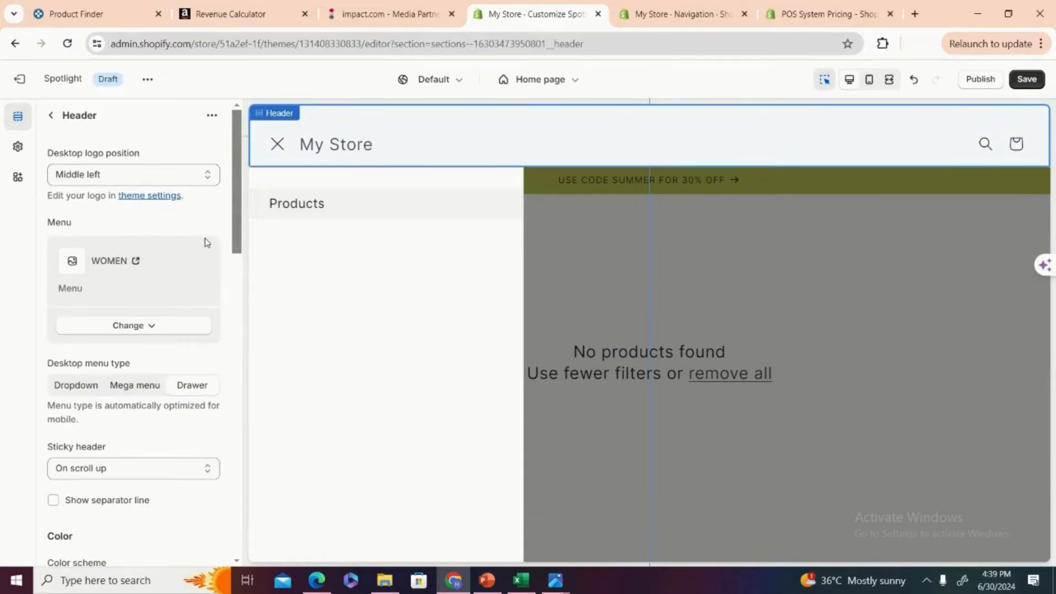
{"action": "mouse_move", "coordinate": [242, 232]}
{"action": "left_mouse_down"}
{"action": "mouse_move", "coordinate": [235, 289]}
{"action": "mouse_move", "coordinate": [239, 231]}
{"action": "left_mouse_up"}
{"action": "left_click", "coordinate": [222, 226]}
{"action": "left_click", "coordinate": [156, 326]}
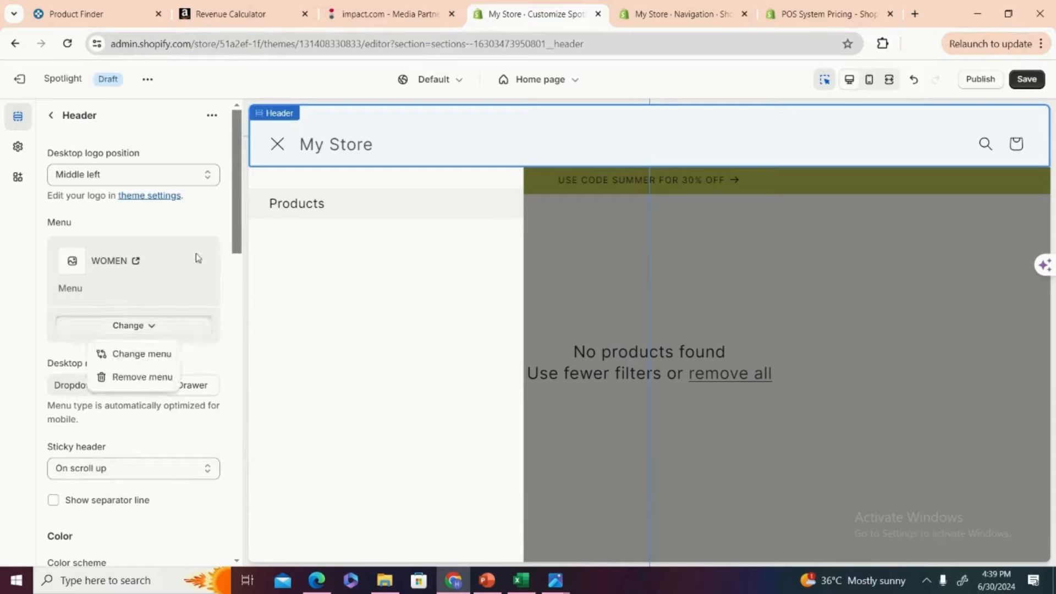
{"action": "left_click", "coordinate": [211, 206]}
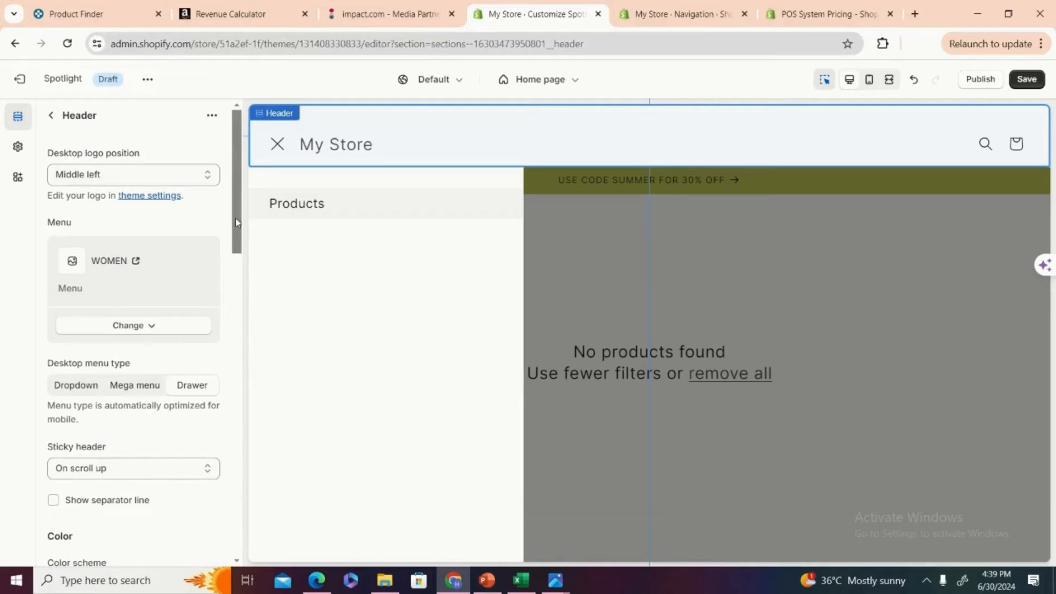
- Try Scheme 4 and Scheme 5 as the Header section's color scheme
{"action": "left_click_drag", "start_coordinate": [235, 218], "coordinate": [223, 332]}
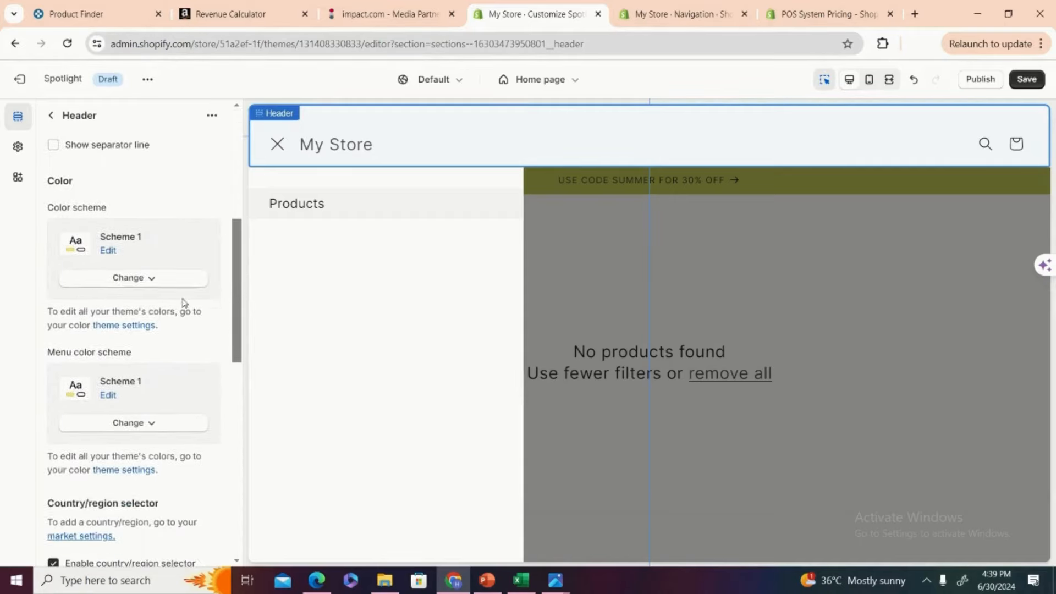
{"action": "left_click", "coordinate": [141, 279]}
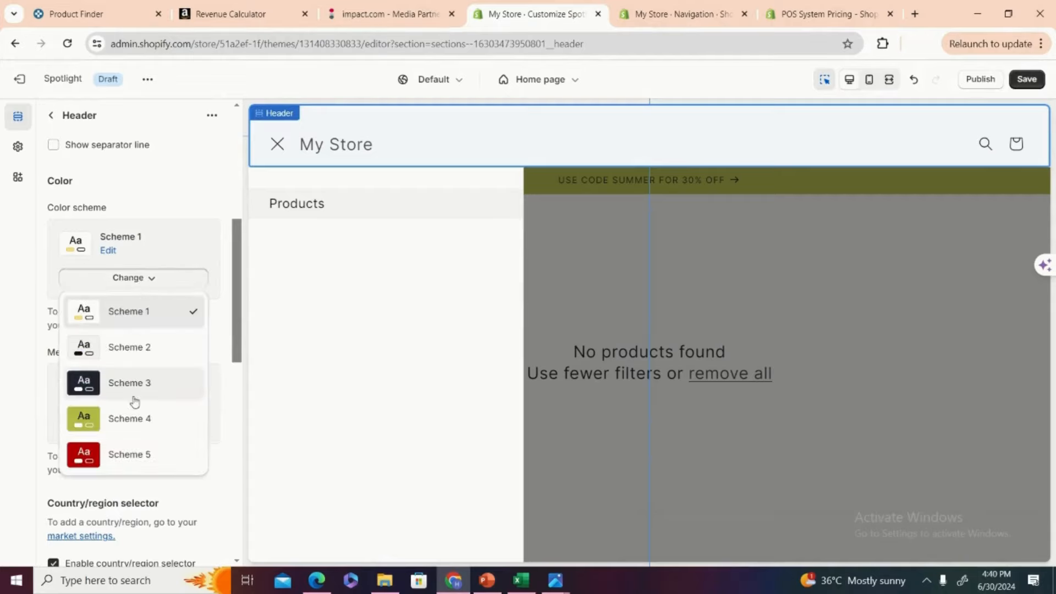
{"action": "left_click", "coordinate": [140, 418]}
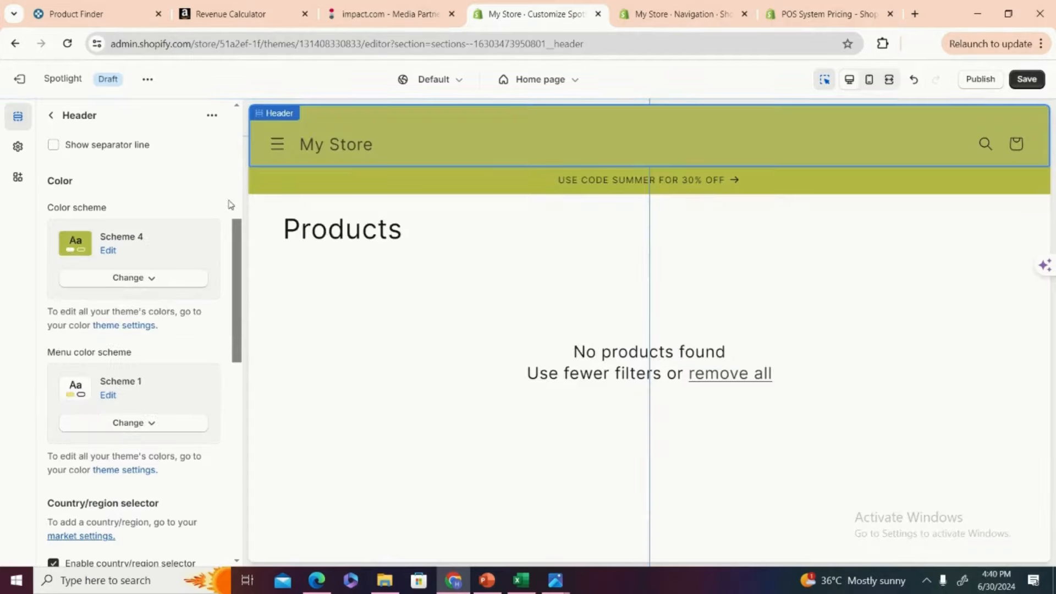
{"action": "left_click", "coordinate": [165, 279]}
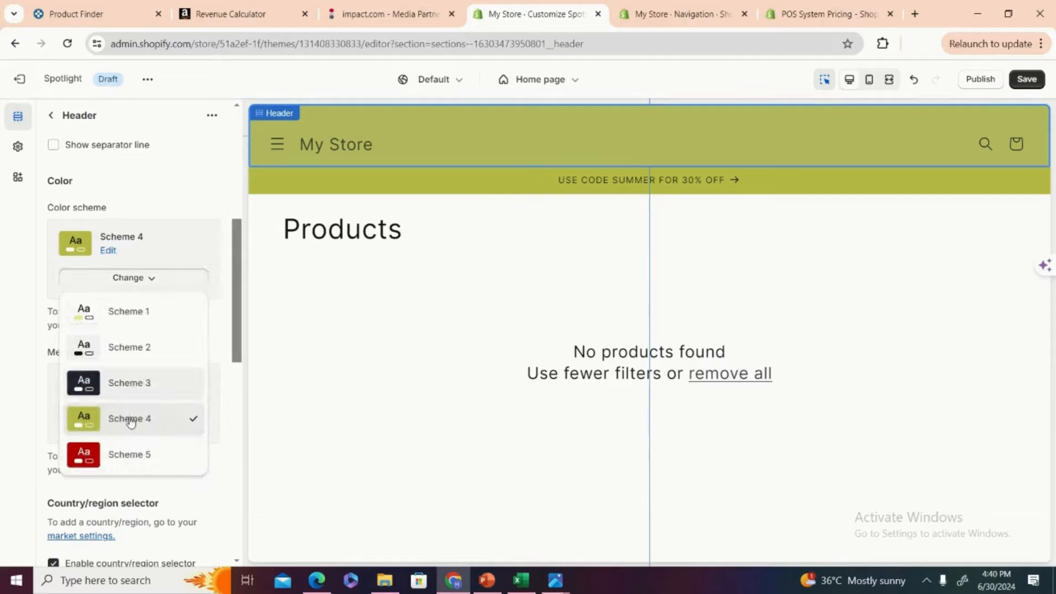
{"action": "left_click", "coordinate": [142, 452]}
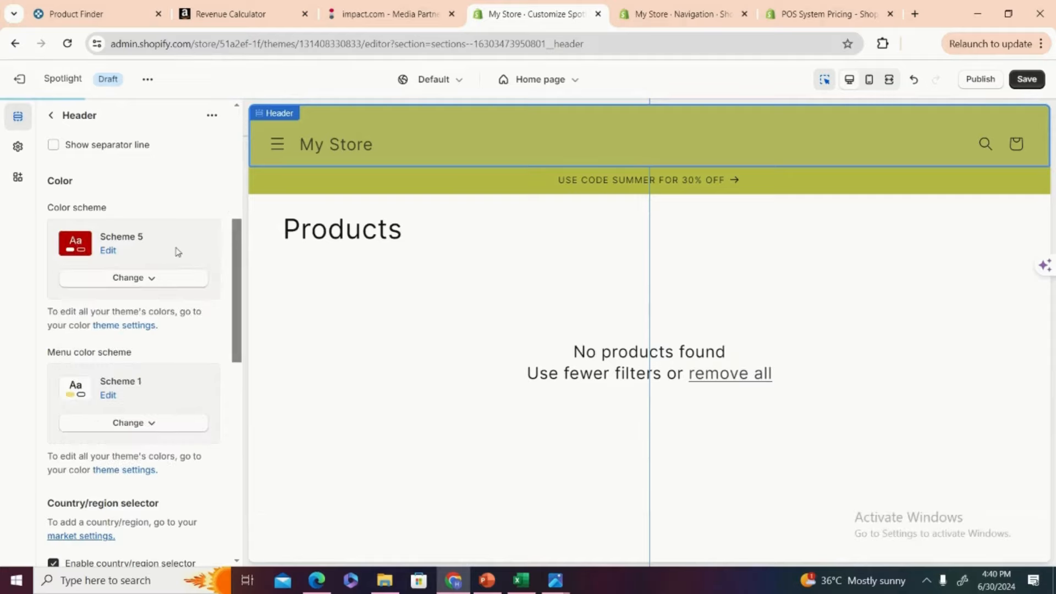
- Set the Header section's color scheme to Scheme 2 and return to the home page sections
{"action": "left_click", "coordinate": [150, 283]}
{"action": "left_click", "coordinate": [138, 351]}
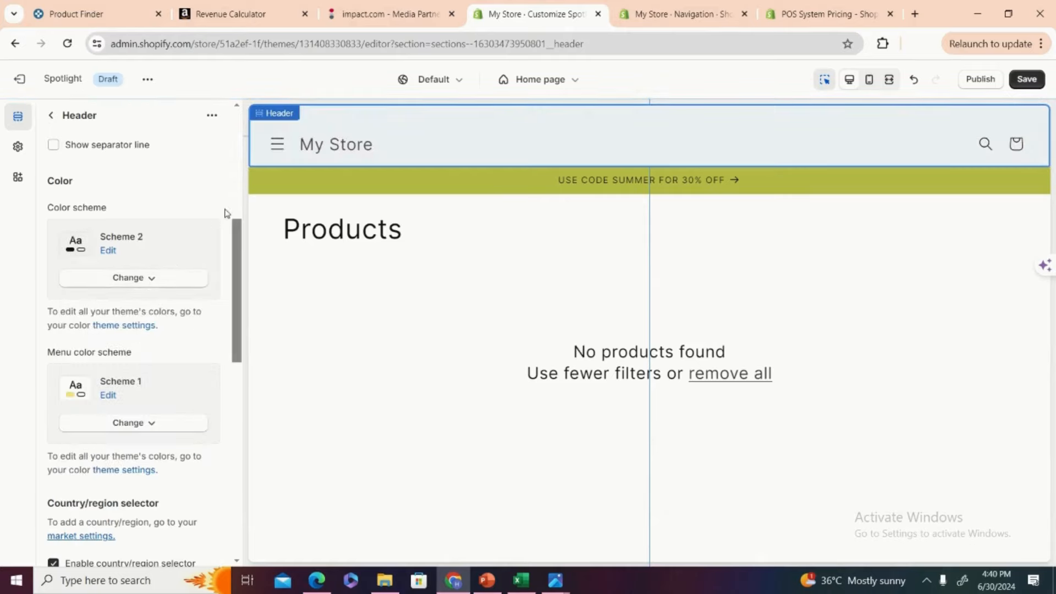
{"action": "left_click_drag", "start_coordinate": [237, 261], "coordinate": [234, 426]}
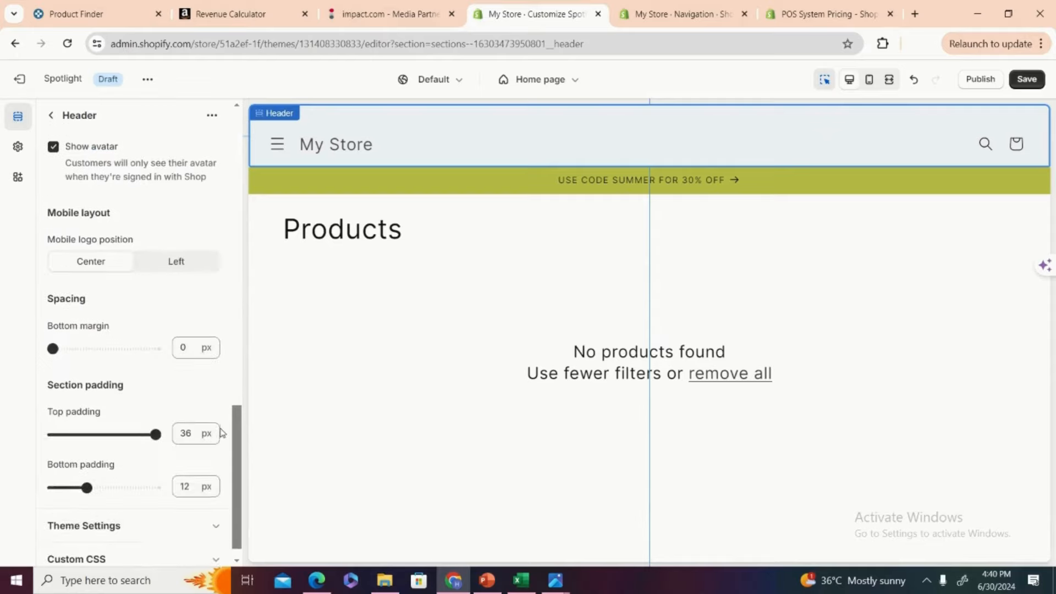
{"action": "scroll", "coordinate": [221, 431], "scroll_direction": "up", "scroll_amount": 1}
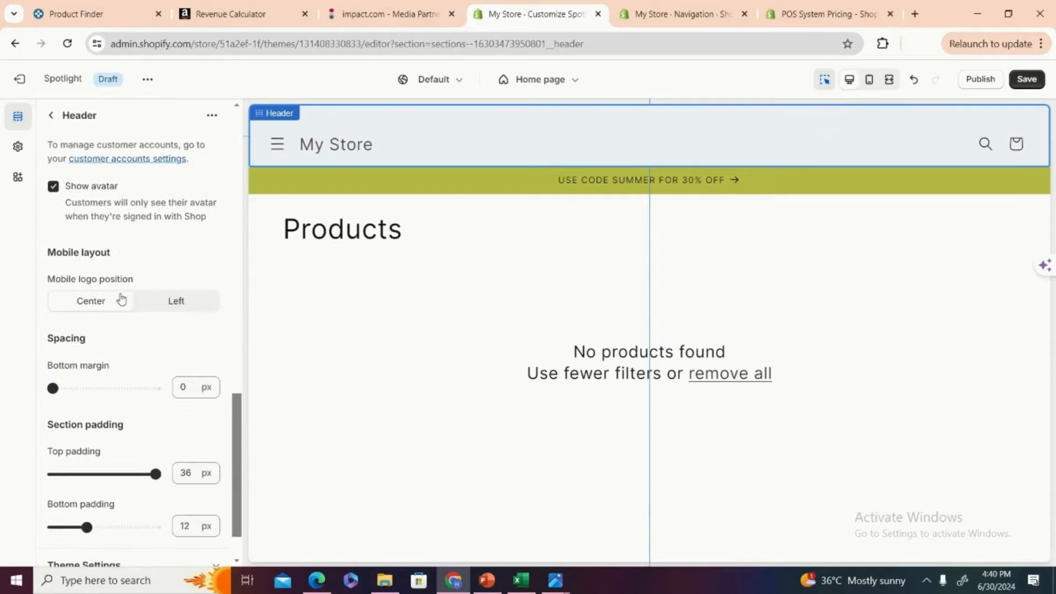
{"action": "scroll", "coordinate": [233, 409], "scroll_direction": "down", "scroll_amount": 2}
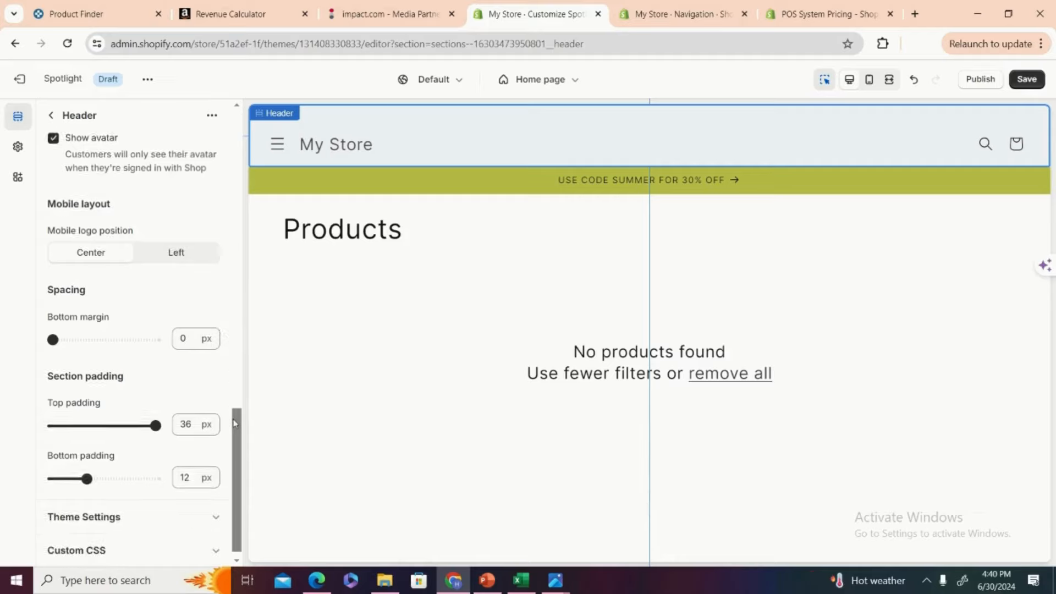
{"action": "left_click_drag", "start_coordinate": [234, 440], "coordinate": [245, 126]}
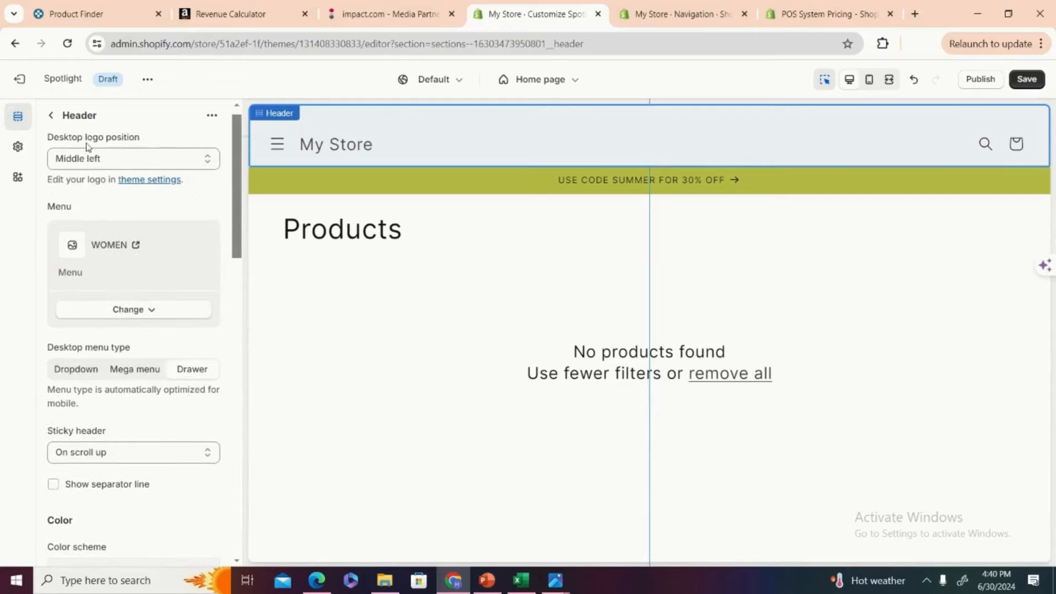
{"action": "left_click", "coordinate": [50, 116]}
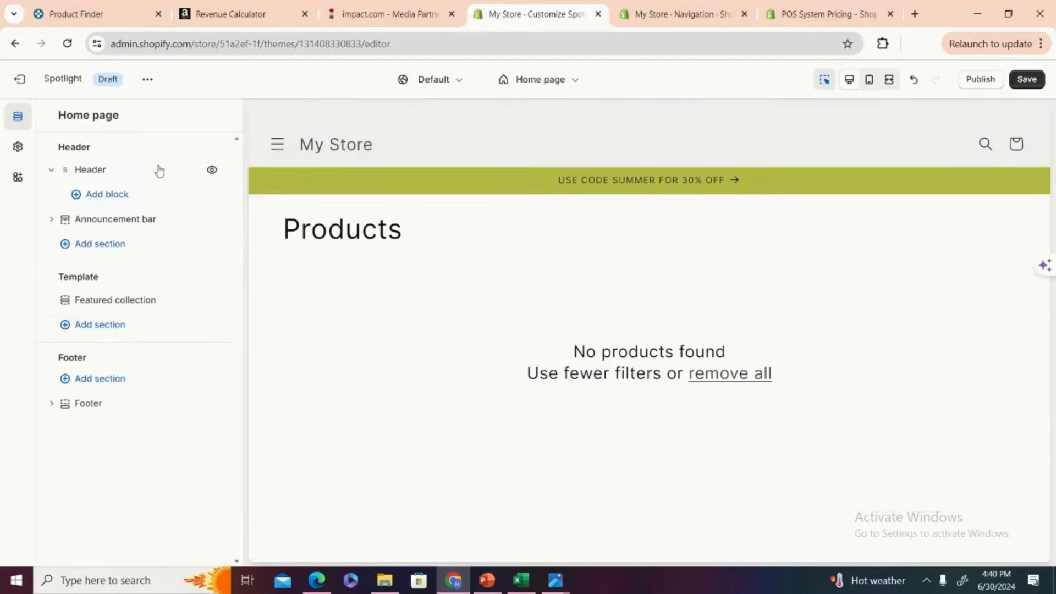
- Bring the preview back to the Home page and add an Image with text section to the template below Featured collection
{"action": "left_click", "coordinate": [562, 79]}
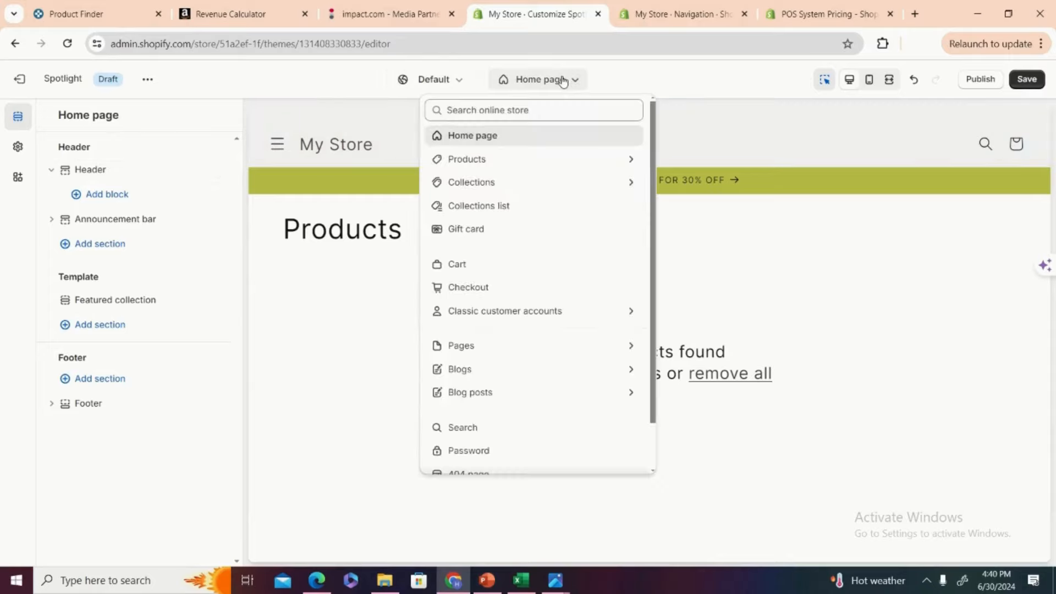
{"action": "left_click", "coordinate": [489, 137]}
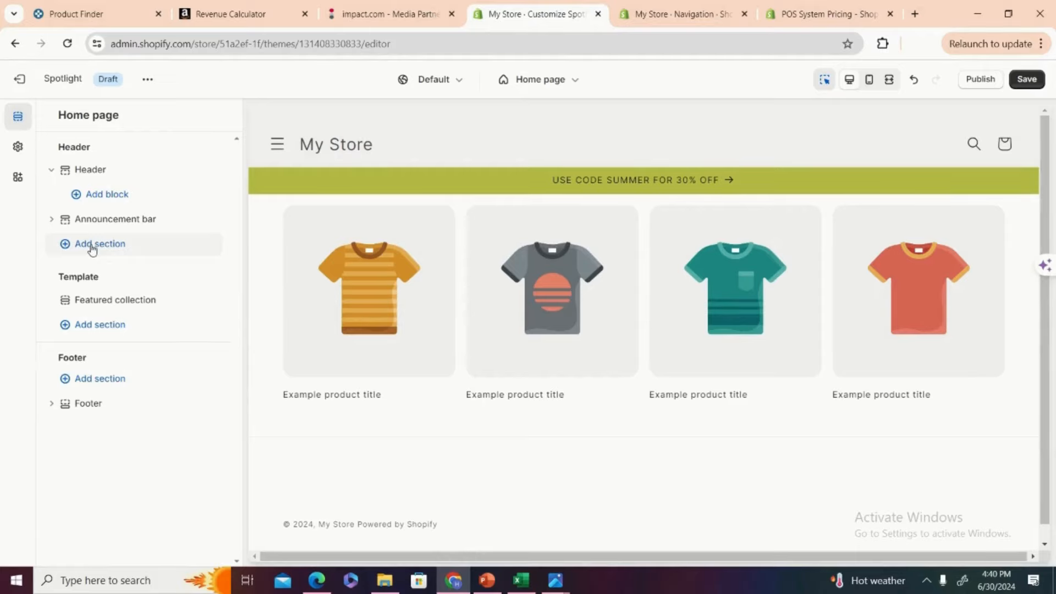
{"action": "left_click", "coordinate": [95, 327]}
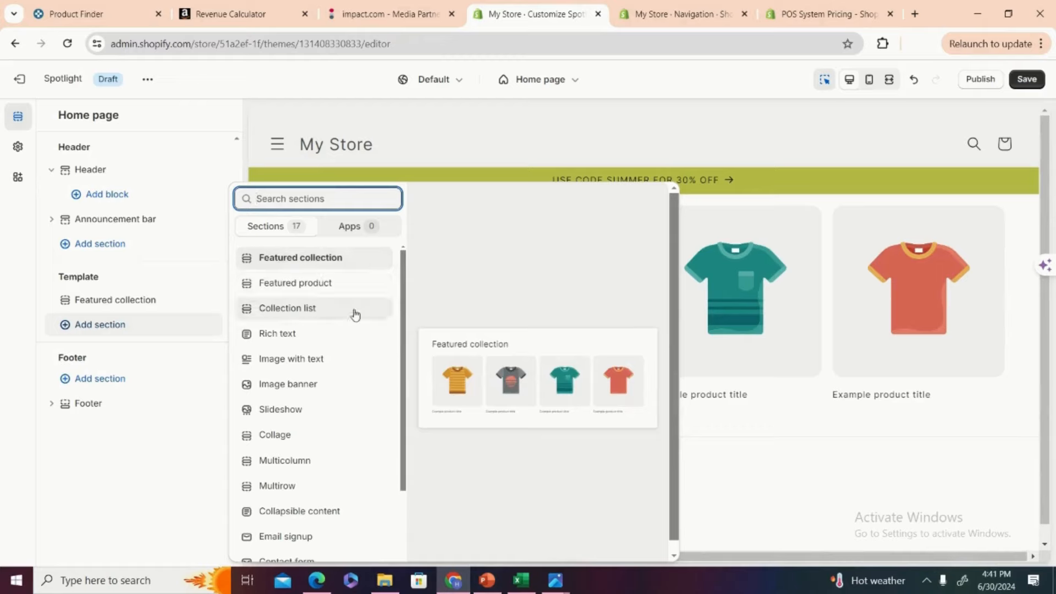
{"action": "left_click", "coordinate": [346, 359]}
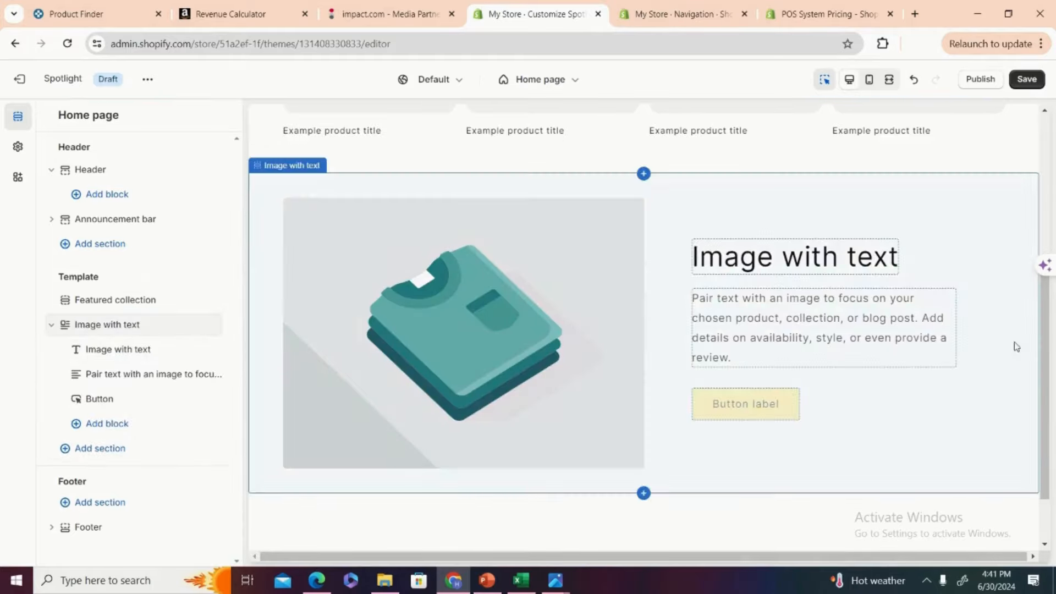
{"action": "left_click_drag", "start_coordinate": [1043, 352], "coordinate": [1050, 217]}
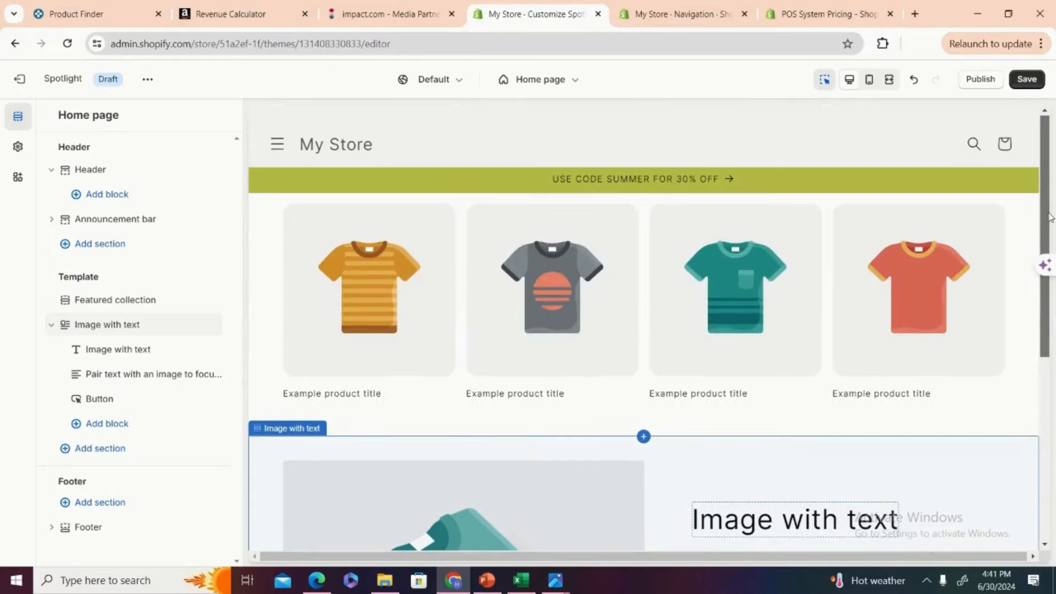
- Move the Image with text section above Featured collection in the template
{"action": "left_click", "coordinate": [57, 327]}
{"action": "left_click_drag", "start_coordinate": [66, 329], "coordinate": [66, 300]}
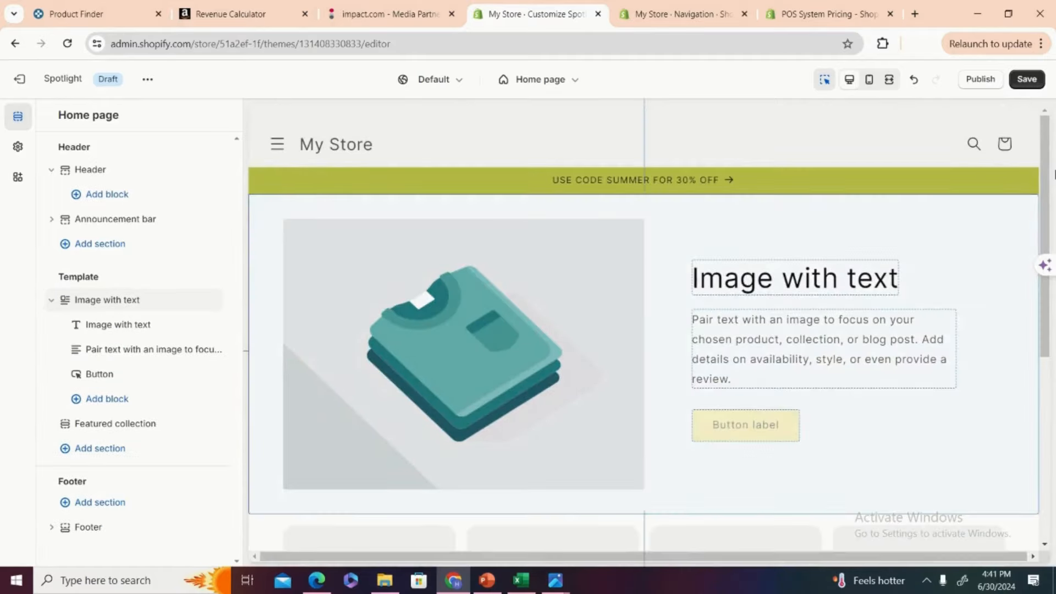
{"action": "mouse_move", "coordinate": [1042, 175]}
{"action": "left_mouse_down"}
{"action": "mouse_move", "coordinate": [1025, 370]}
{"action": "mouse_move", "coordinate": [1040, 194]}
{"action": "left_mouse_up"}
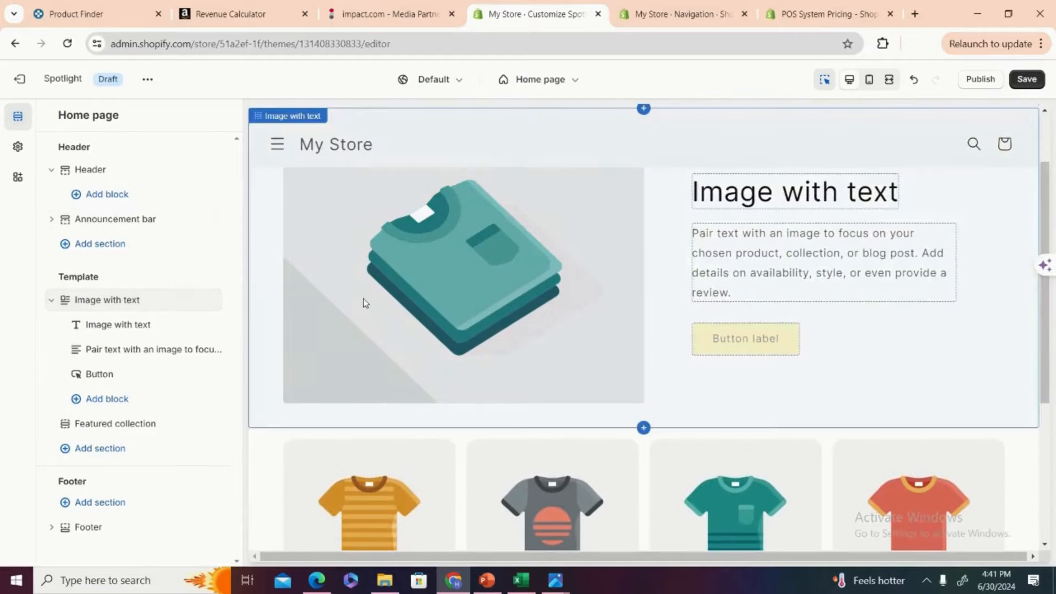
- Replace the Image with text section's heading with "NEW ARRIVALS"
{"action": "left_click", "coordinate": [144, 326]}
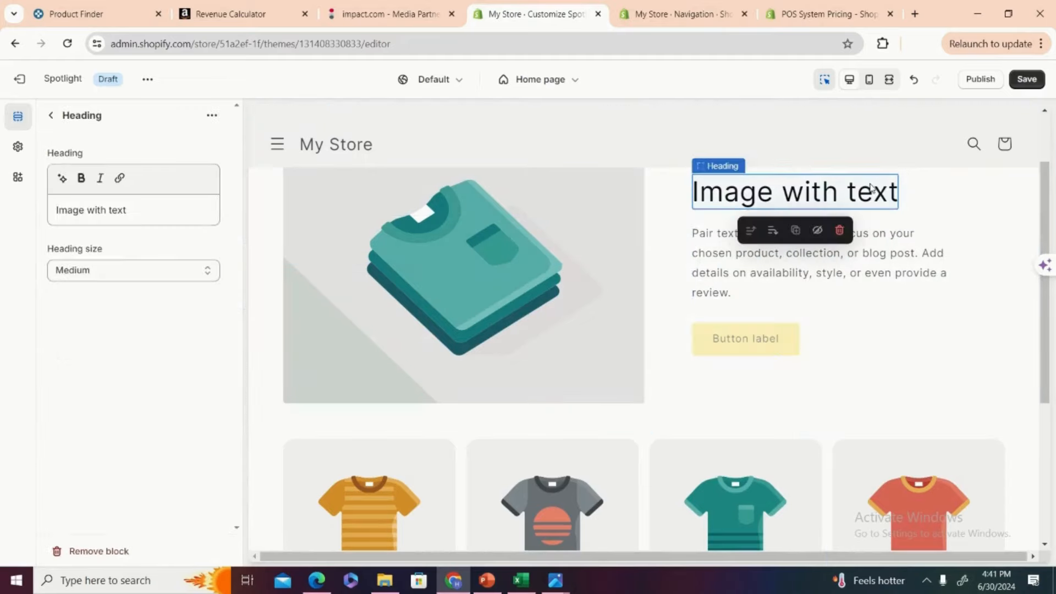
{"action": "double_click", "coordinate": [893, 192]}
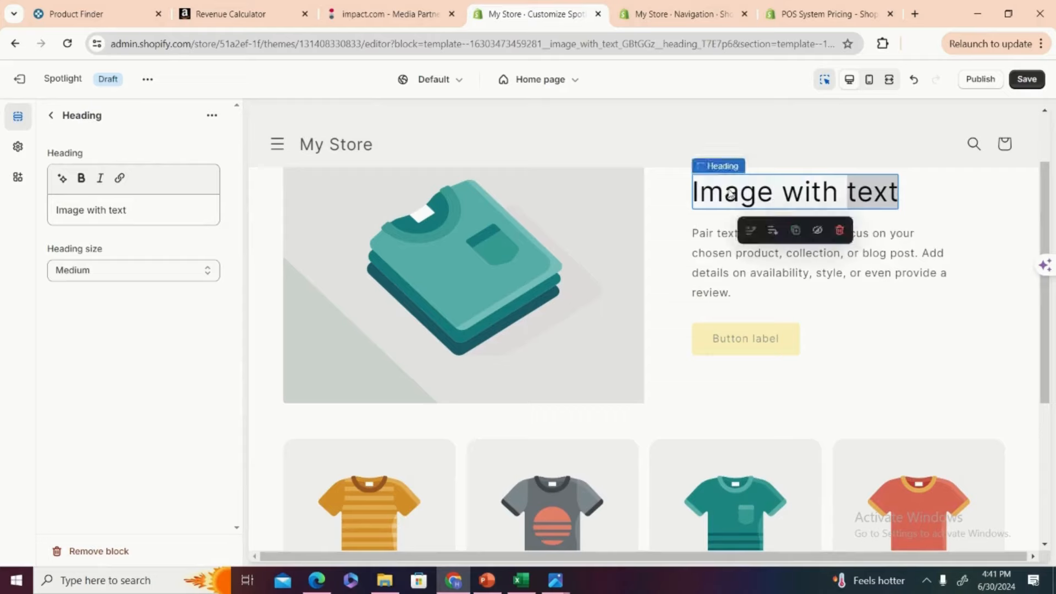
{"action": "double_click", "coordinate": [696, 197]}
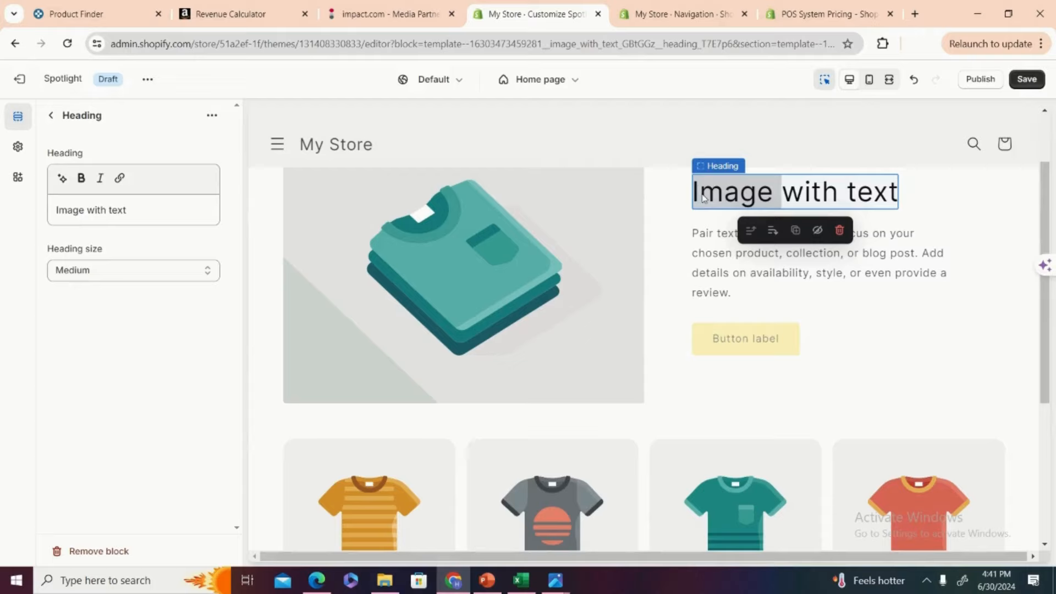
{"action": "left_click_drag", "start_coordinate": [137, 209], "coordinate": [55, 209]}
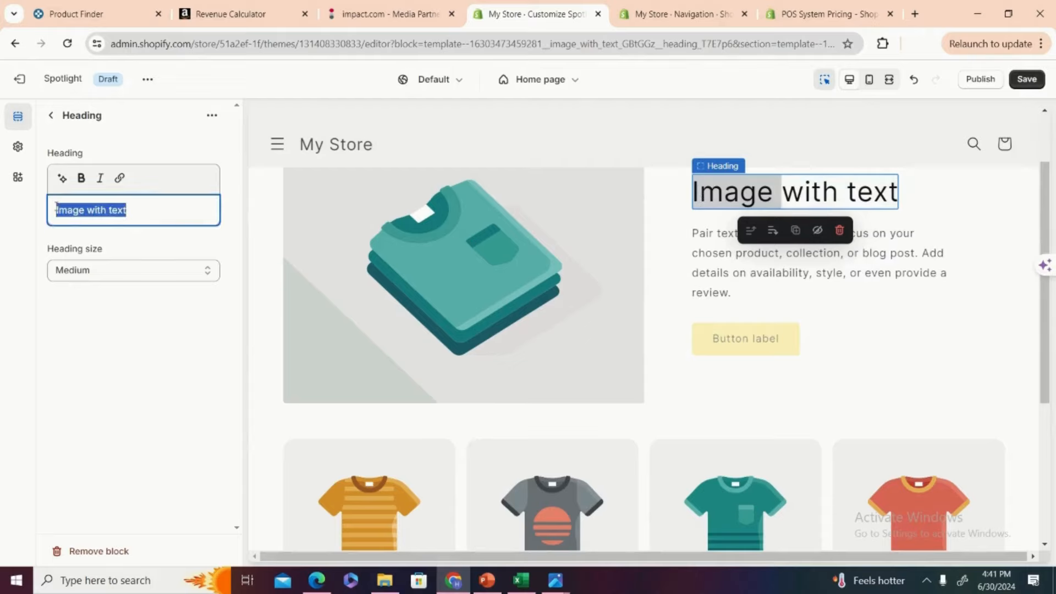
{"action": "key", "text": "BackSpace"}
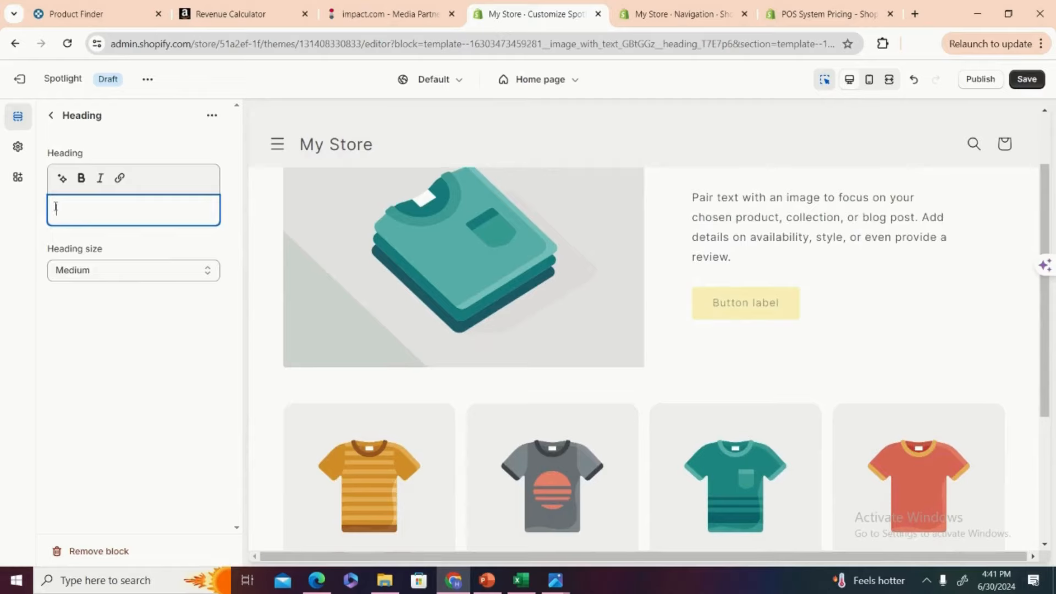
{"action": "type", "text": "NEW ARRI"}
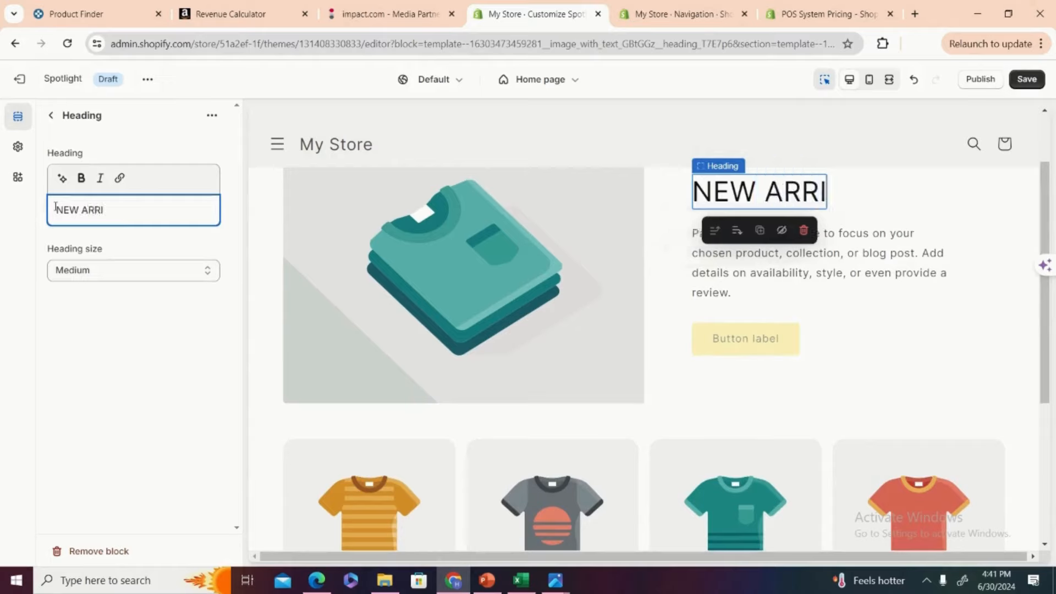
{"action": "type", "text": "VALS"}
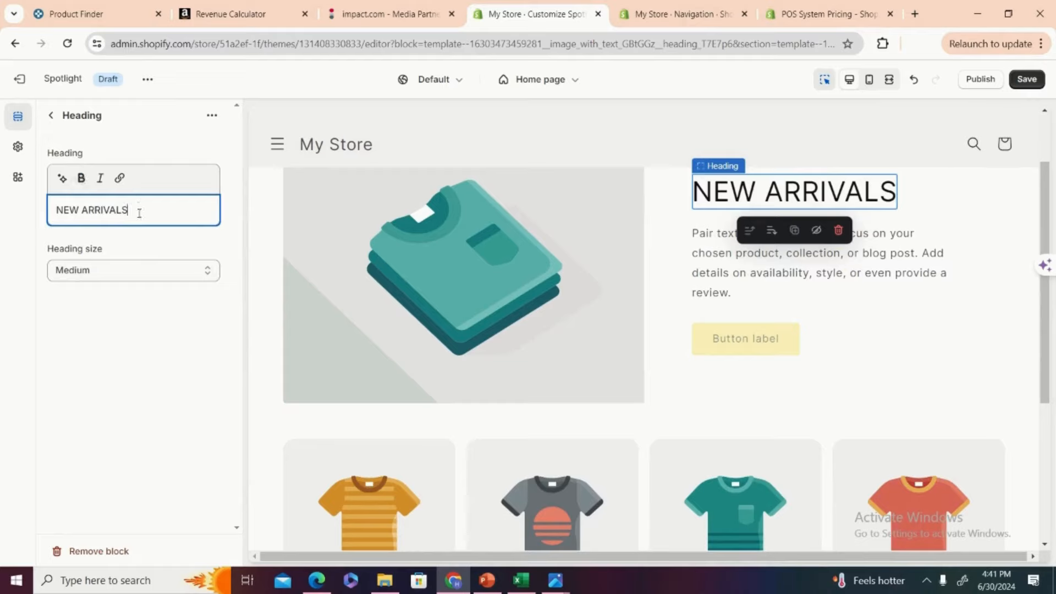
- Make the whole NEW ARRIVALS heading bold and return to the home page sections
{"action": "left_click_drag", "start_coordinate": [137, 212], "coordinate": [50, 215]}
{"action": "left_click", "coordinate": [81, 178]}
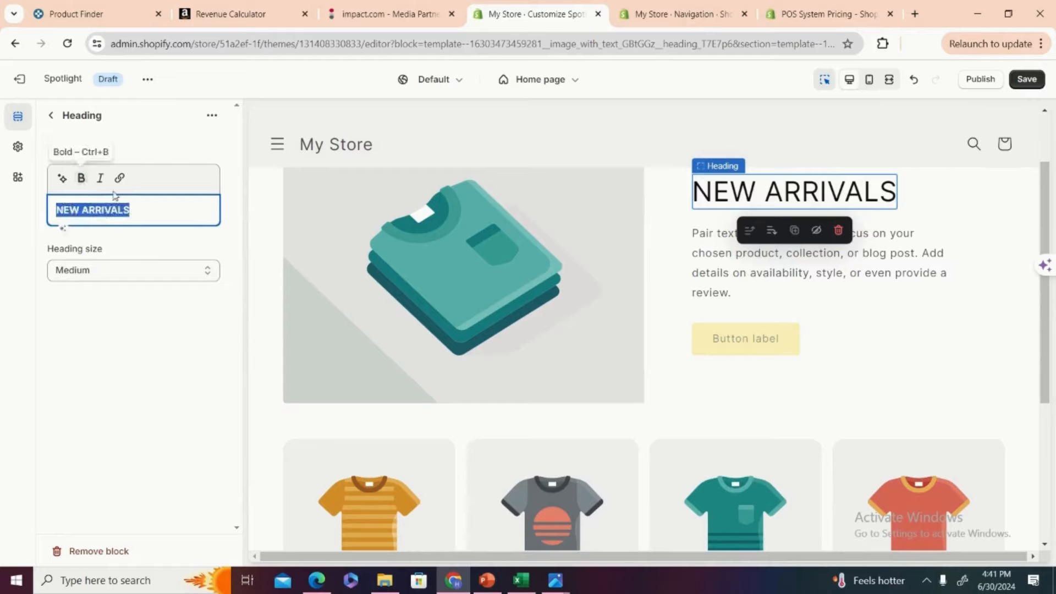
{"action": "left_click", "coordinate": [132, 248]}
{"action": "left_click", "coordinate": [74, 314]}
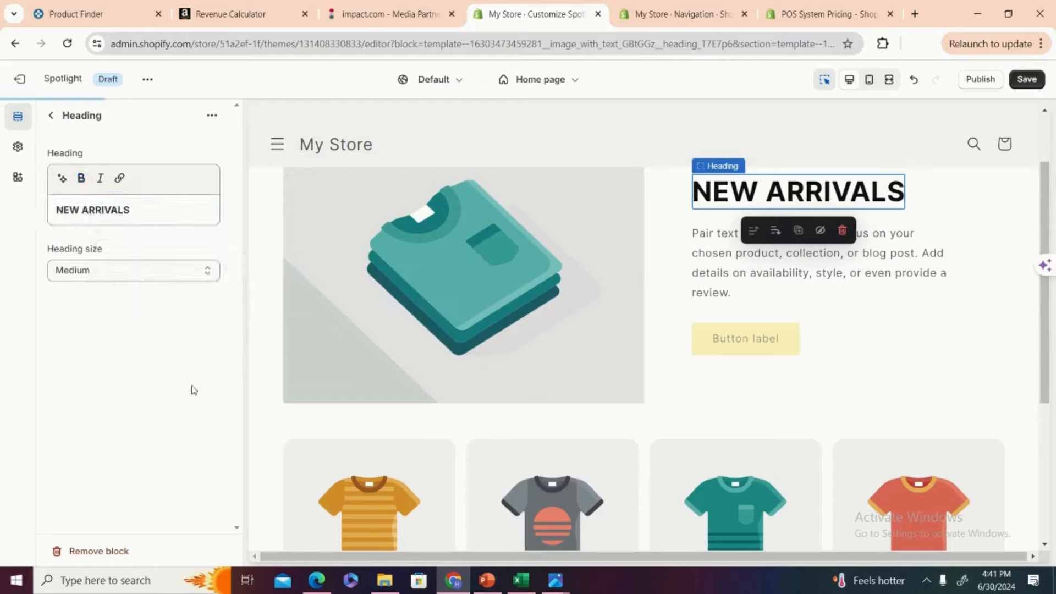
{"action": "left_click", "coordinate": [51, 117]}
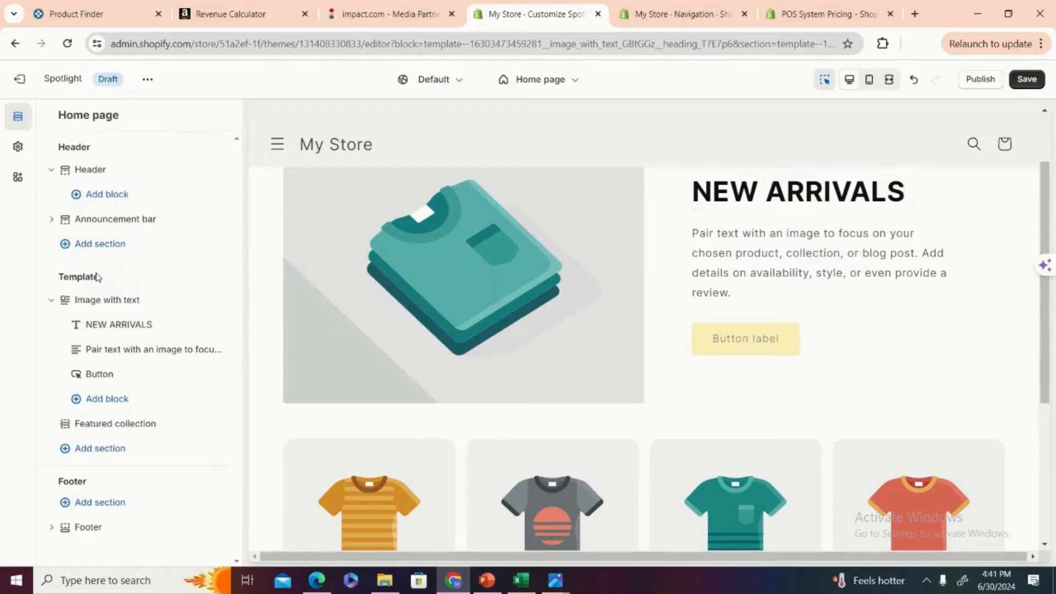
- Replace the text block under the heading with "Check out our latest collections in Men's and Women apparel"
{"action": "left_click", "coordinate": [744, 294]}
{"action": "left_click_drag", "start_coordinate": [162, 267], "coordinate": [24, 212]}
{"action": "key", "text": "BackSpace"}
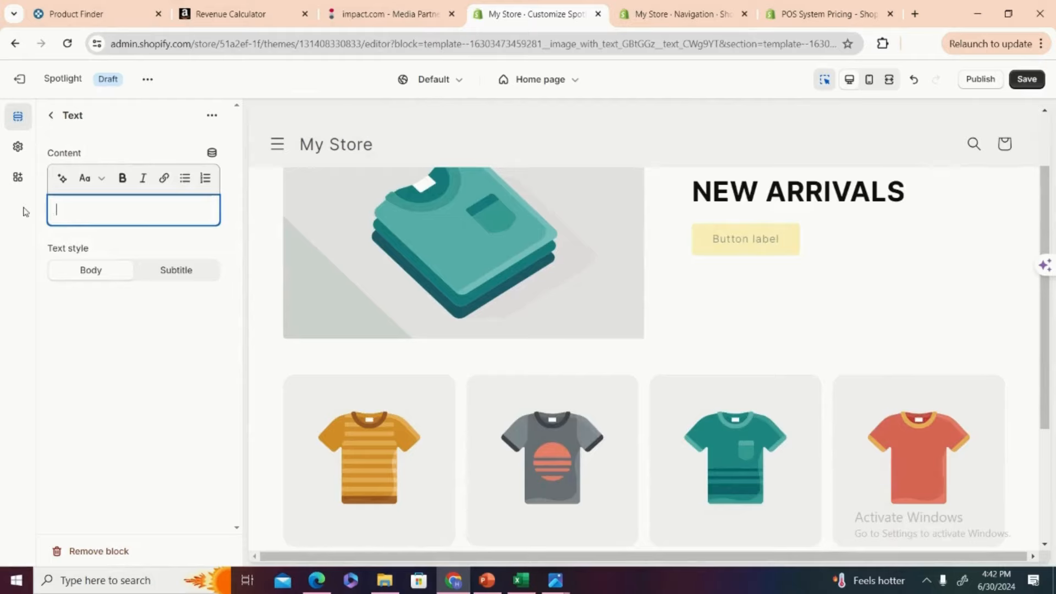
{"action": "type", "text": "Check out o"}
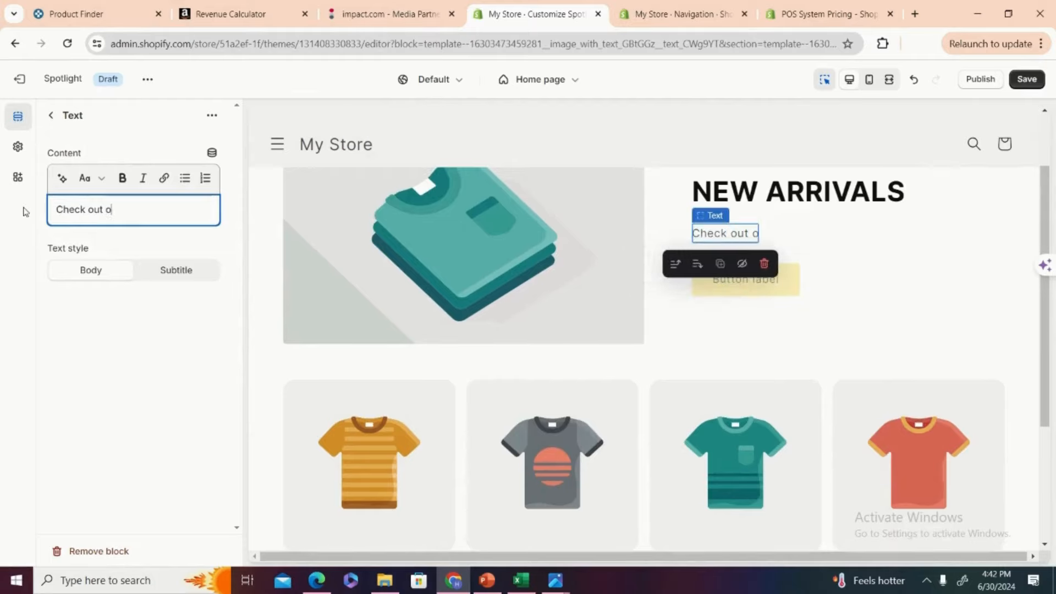
{"action": "type", "text": "ur latest col"}
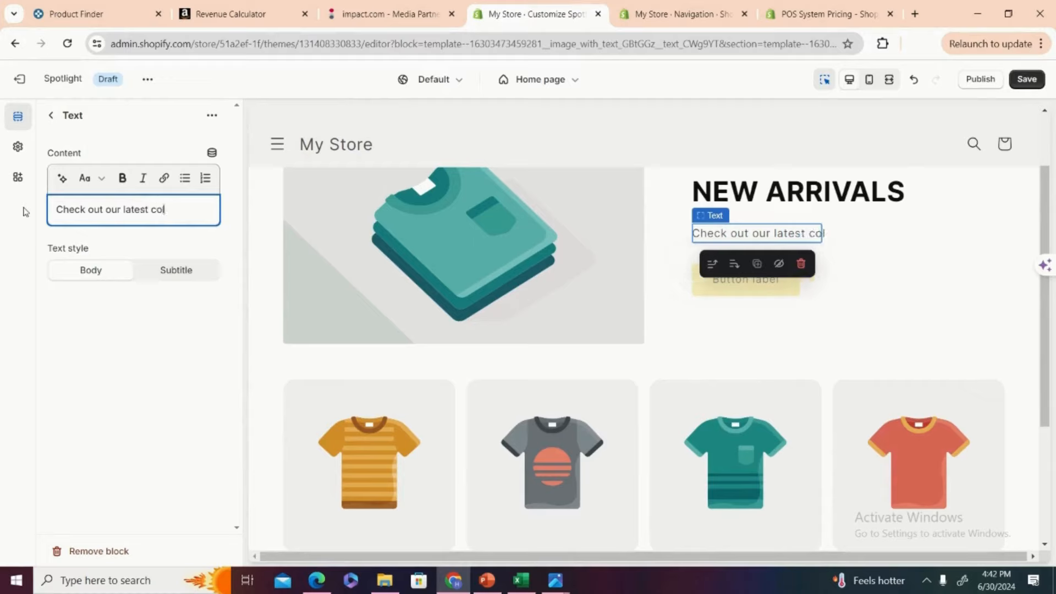
{"action": "type", "text": "lectio"}
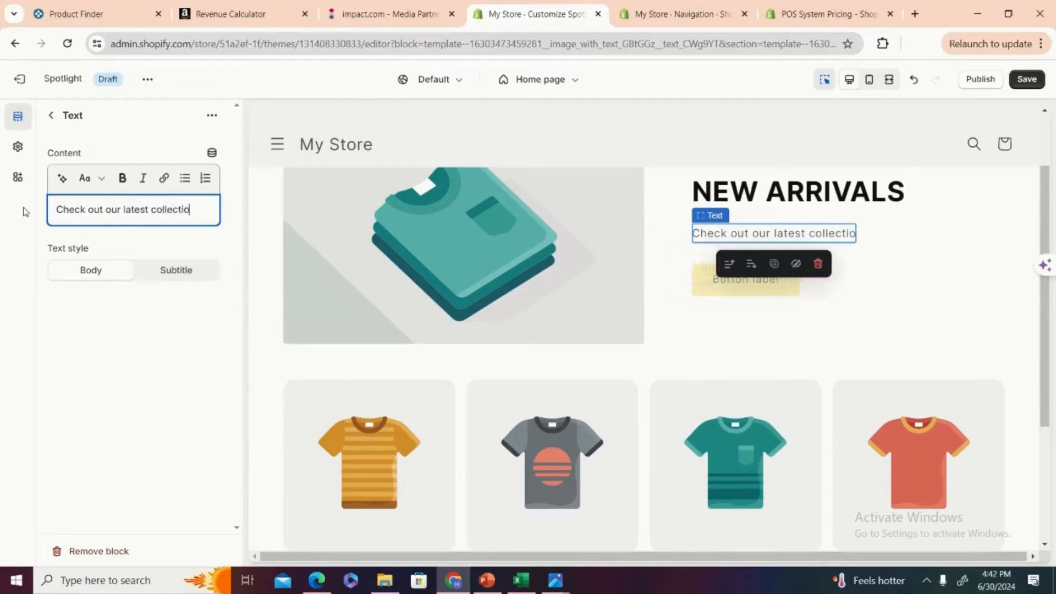
{"action": "type", "text": "ns"}
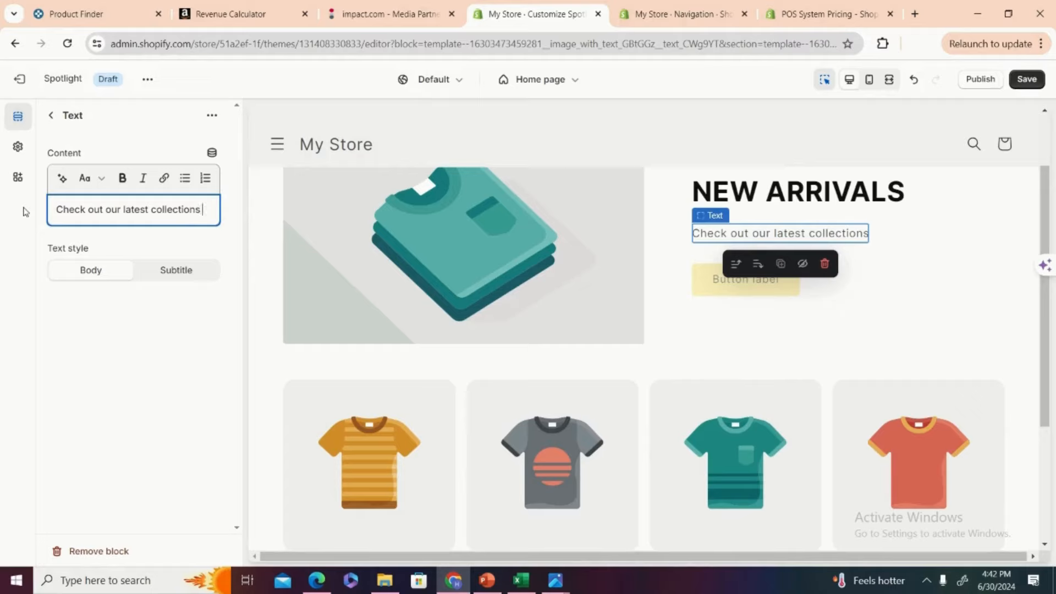
{"action": "type", "text": " in Mens ad"}
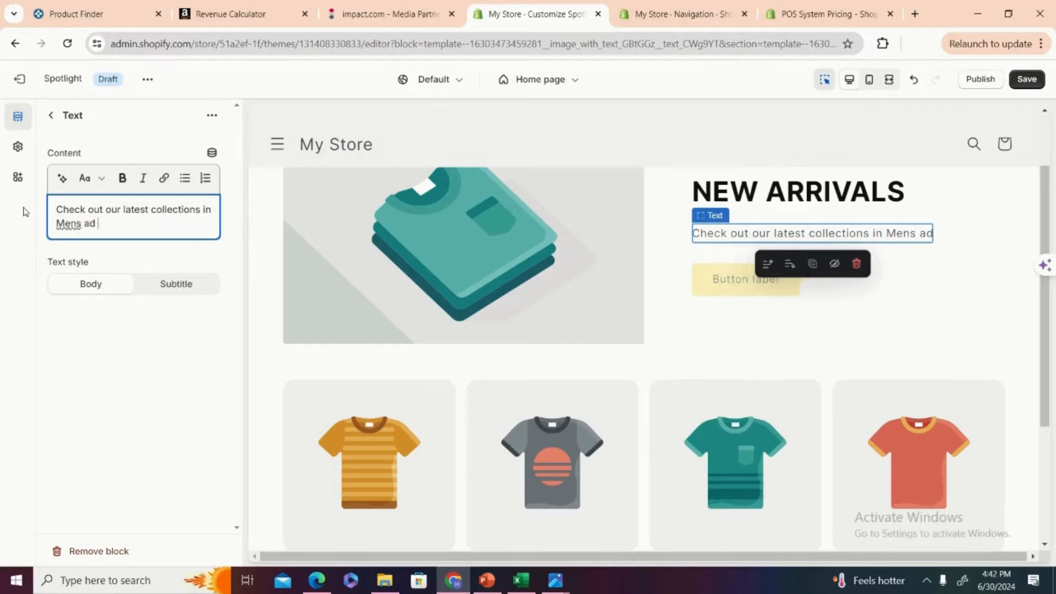
{"action": "key", "text": "BackSpace"}
{"action": "type", "text": "nd Woe"}
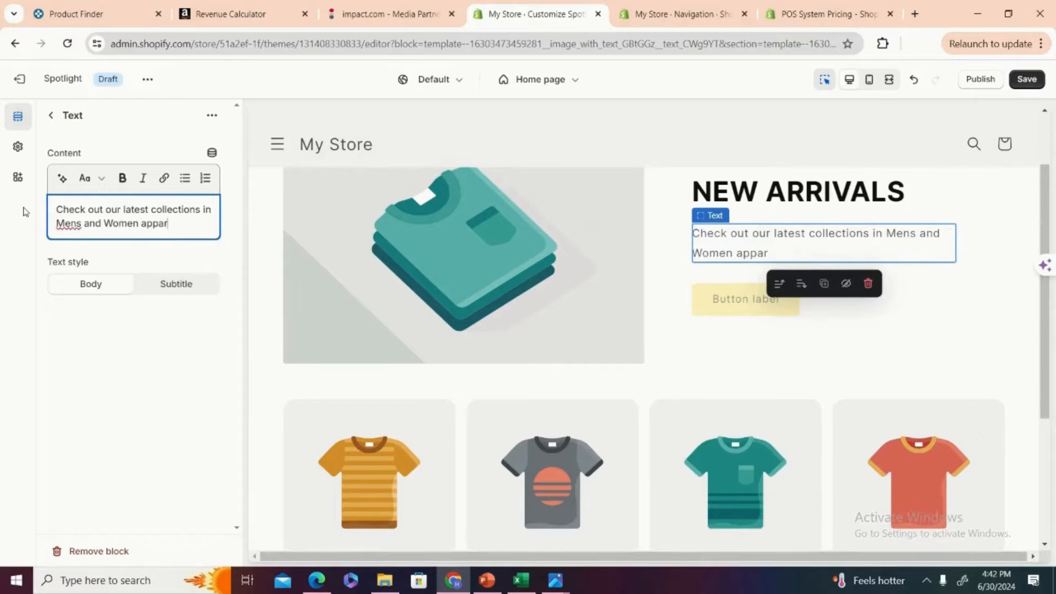
{"action": "left_click", "coordinate": [61, 221]}
{"action": "key", "text": "Return"}
{"action": "key", "text": "BackSpace"}
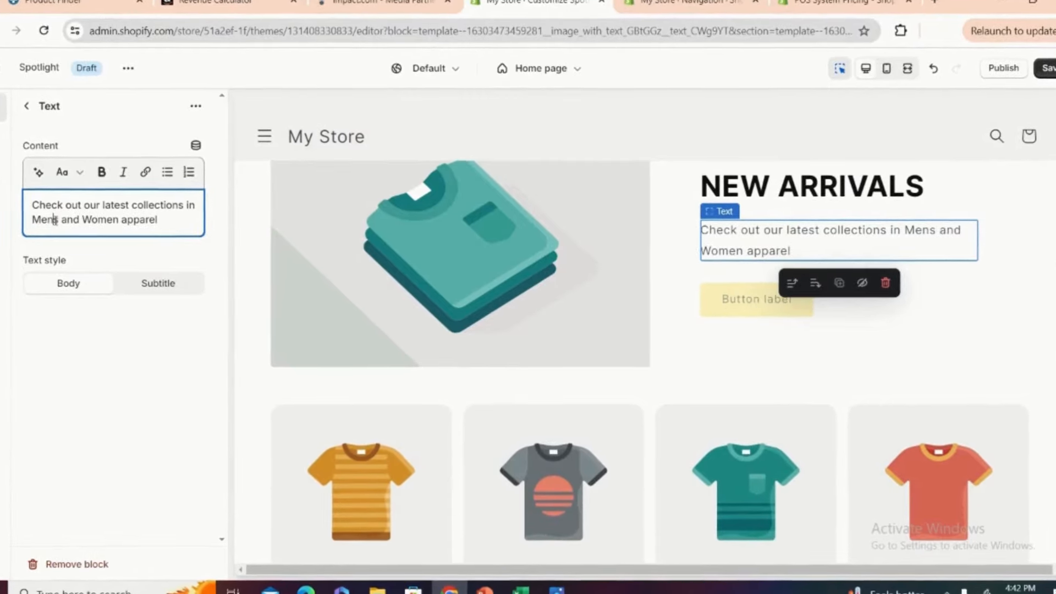
{"action": "type", "text": "'"}
- Try the Subtitle text style on the text block, look at its paragraph formats, restore Body and return to the sections
{"action": "left_click", "coordinate": [144, 283]}
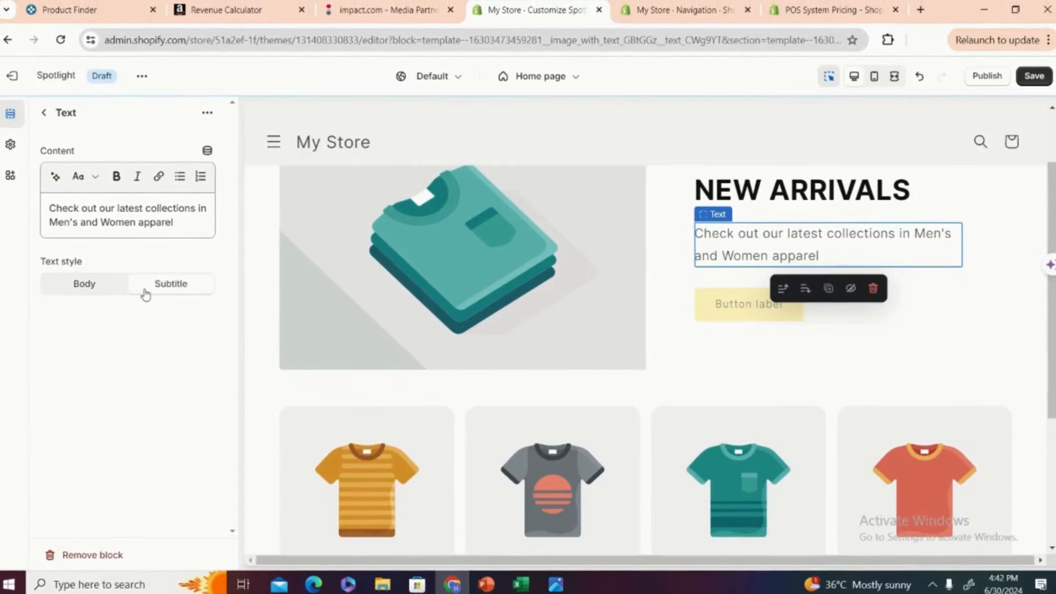
{"action": "left_click", "coordinate": [117, 292]}
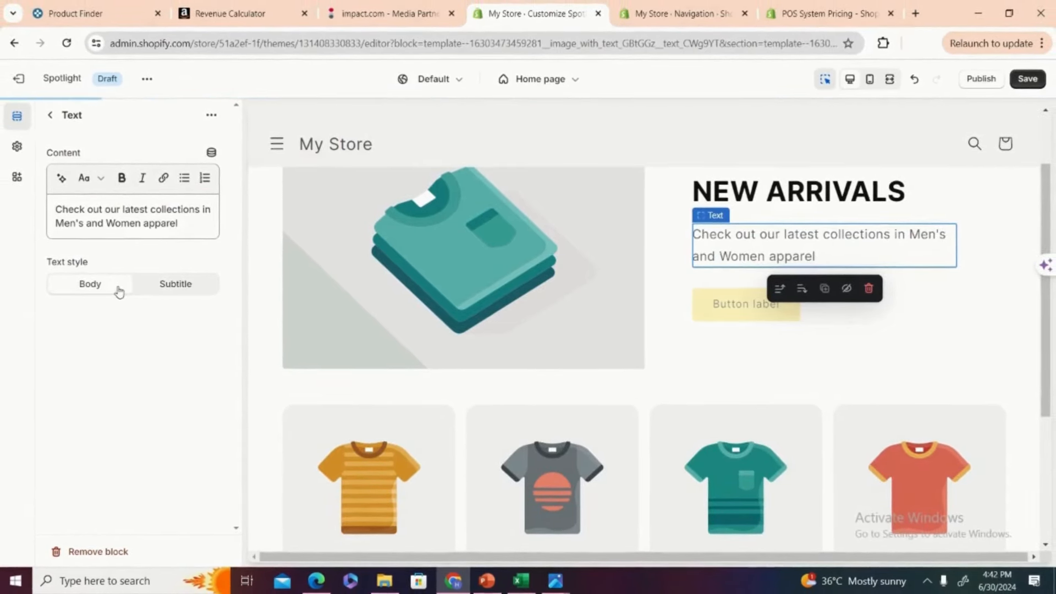
{"action": "left_click", "coordinate": [162, 288]}
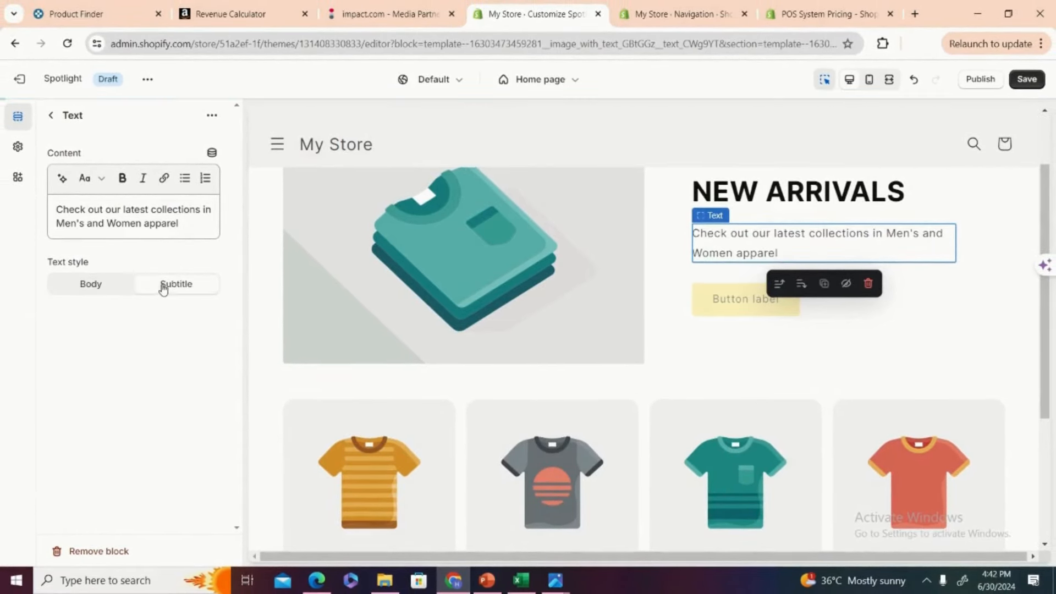
{"action": "left_click", "coordinate": [85, 177]}
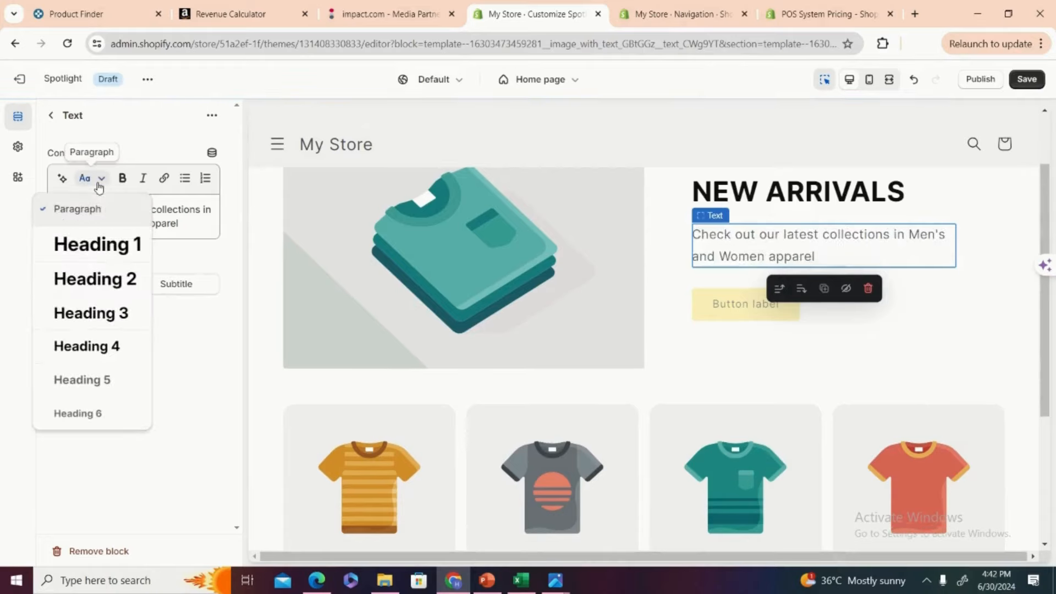
{"action": "left_click", "coordinate": [204, 411]}
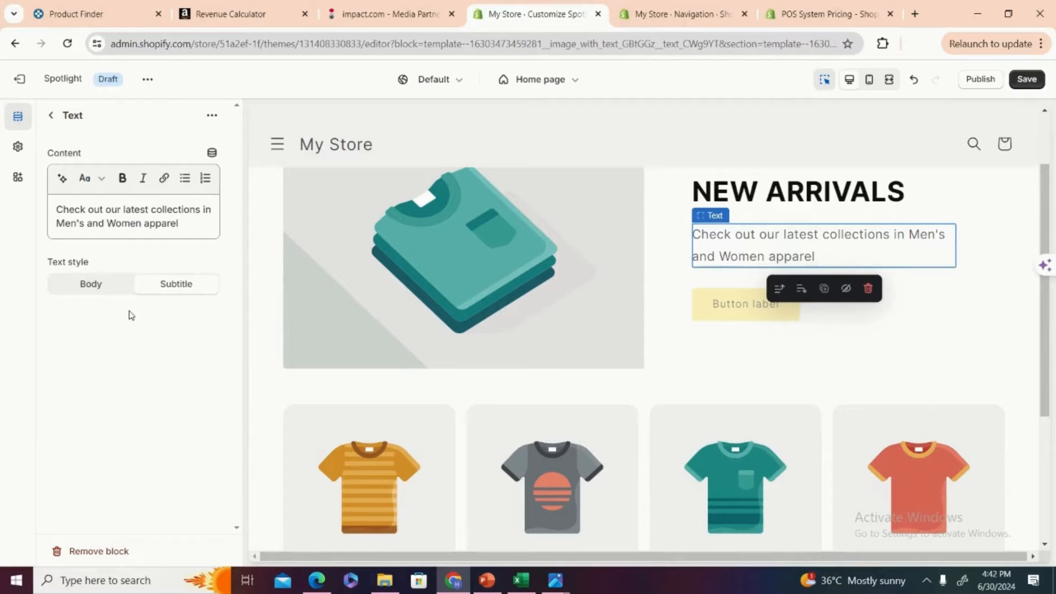
{"action": "left_click", "coordinate": [101, 290]}
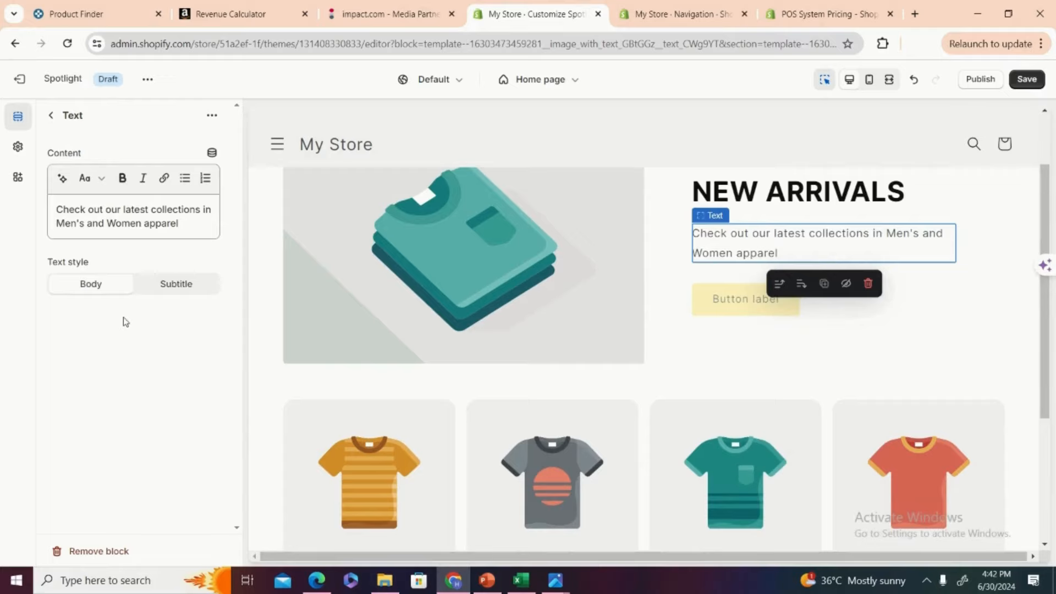
{"action": "left_click", "coordinate": [51, 116]}
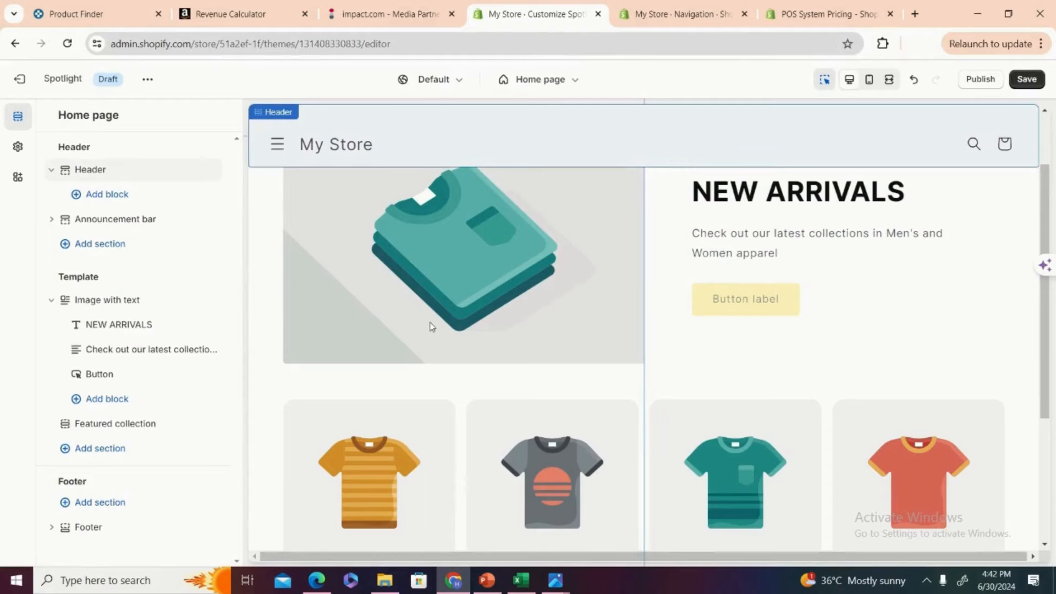
- Set the Image with text section's image by trying to upload d4.jfif from Downloads, and upload and apply D5.jpg
{"action": "left_click", "coordinate": [567, 295]}
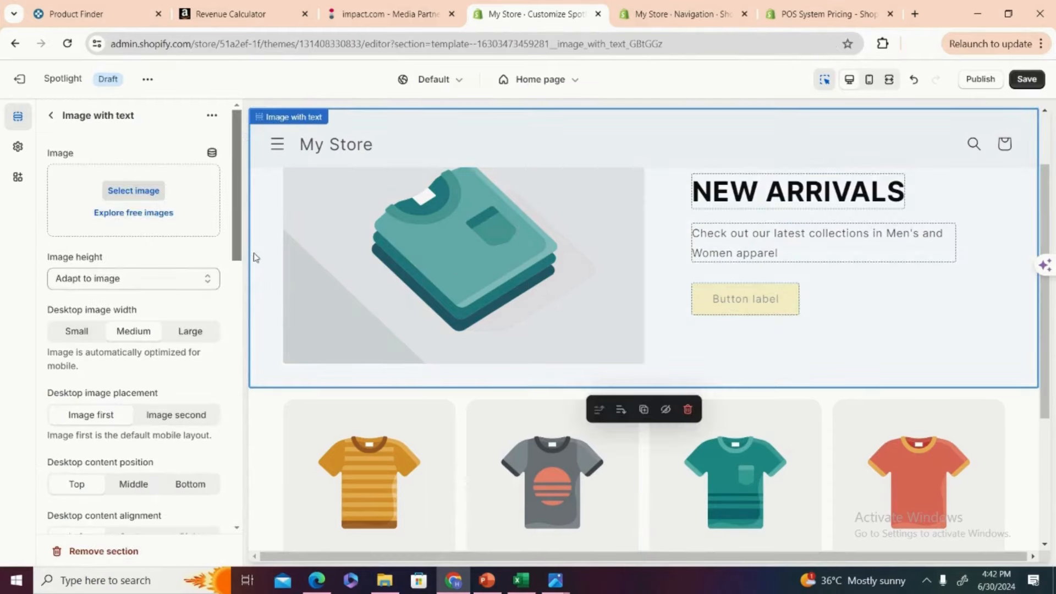
{"action": "mouse_move", "coordinate": [239, 227]}
{"action": "left_mouse_down"}
{"action": "mouse_move", "coordinate": [238, 257]}
{"action": "mouse_move", "coordinate": [236, 216]}
{"action": "left_mouse_up"}
{"action": "left_click", "coordinate": [137, 218]}
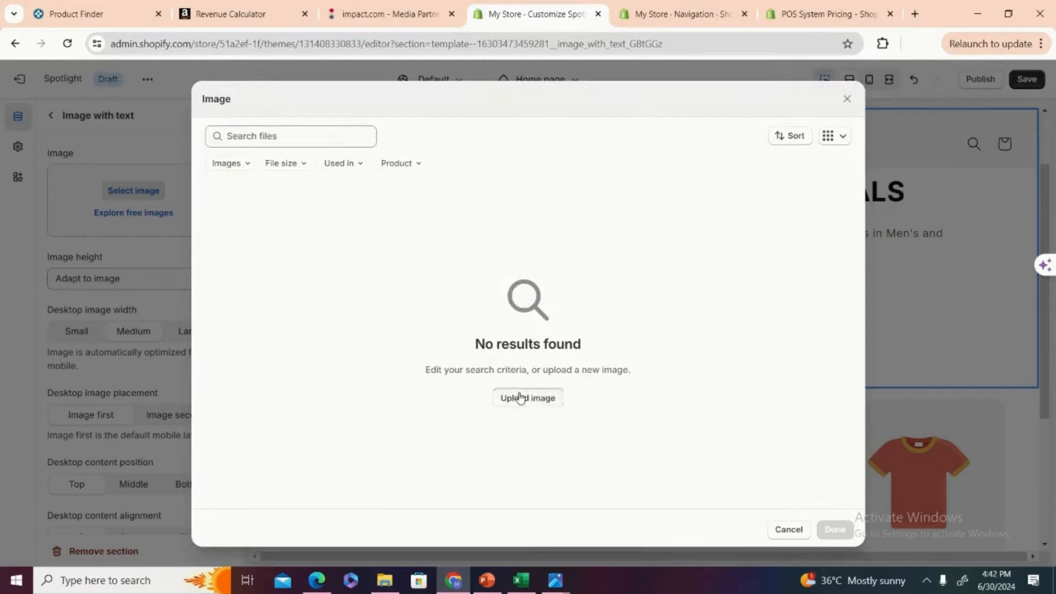
{"action": "left_click", "coordinate": [525, 397]}
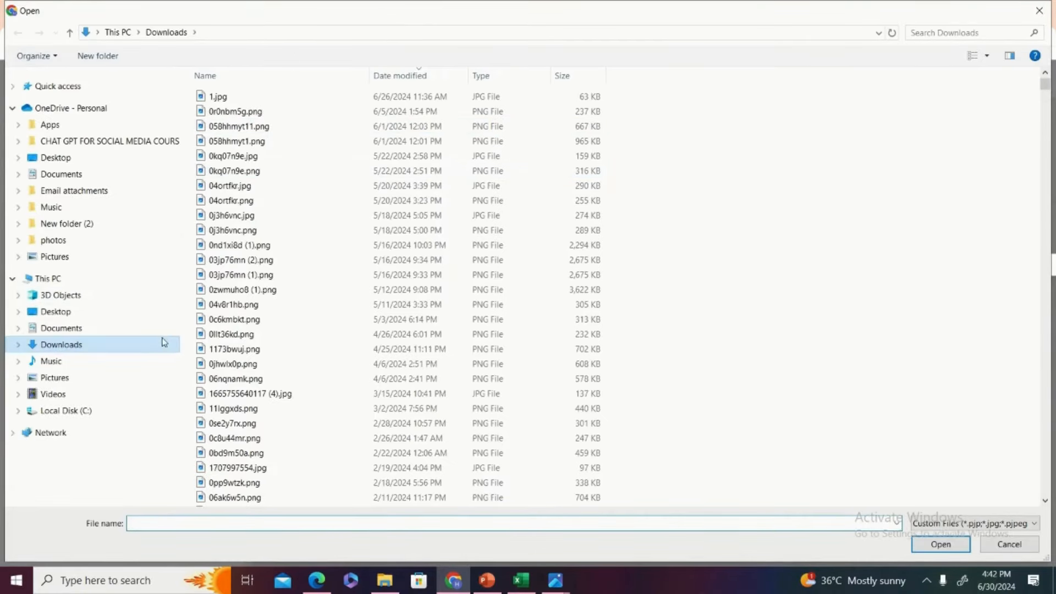
{"action": "left_click", "coordinate": [947, 527]}
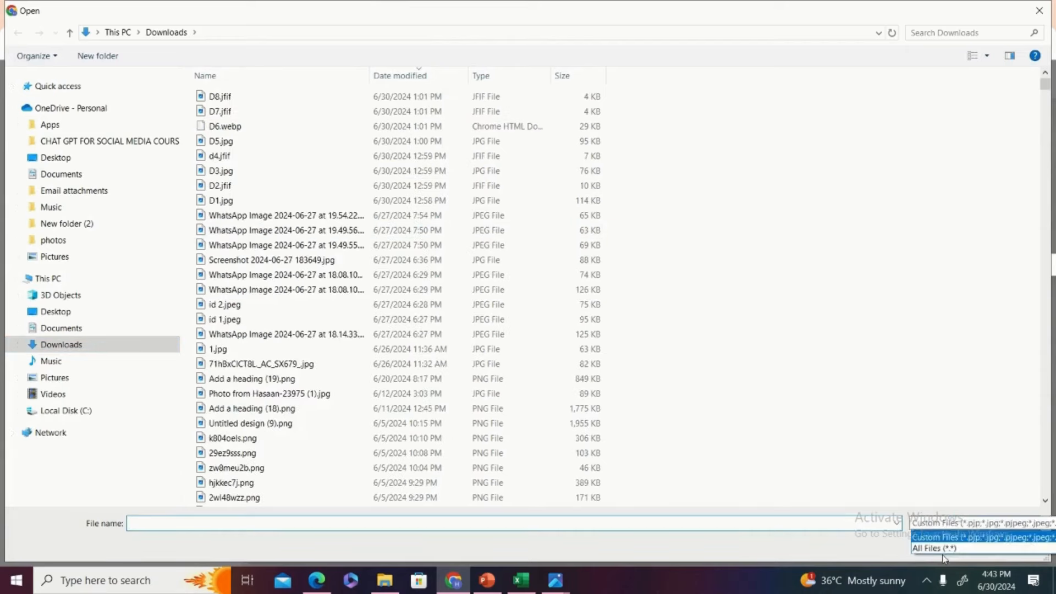
{"action": "left_click", "coordinate": [285, 159]}
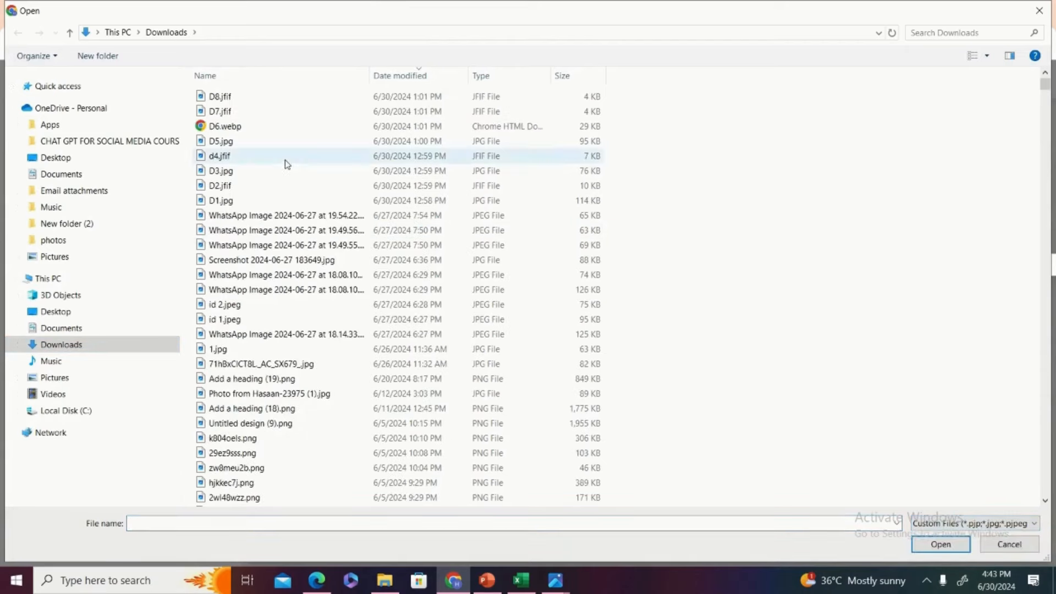
{"action": "left_click", "coordinate": [286, 162]}
{"action": "double_click", "coordinate": [285, 162]}
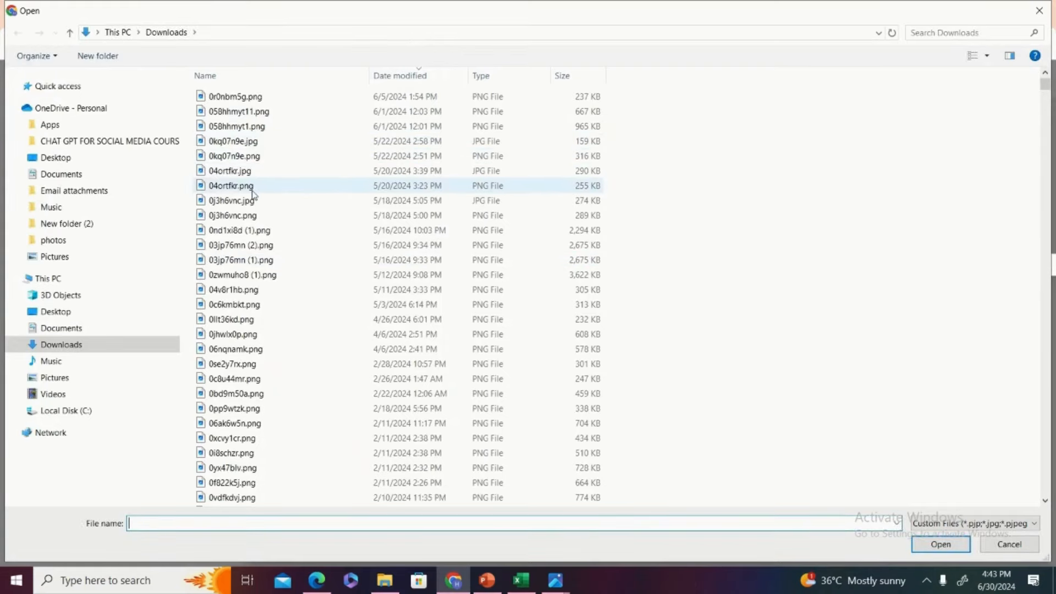
{"action": "double_click", "coordinate": [252, 144]}
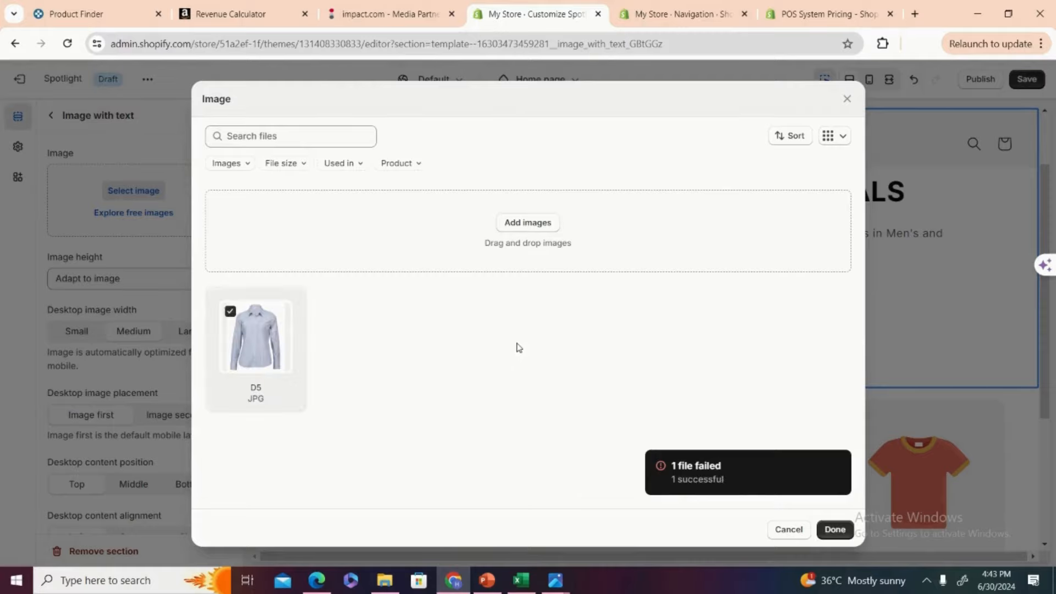
{"action": "left_click", "coordinate": [850, 527]}
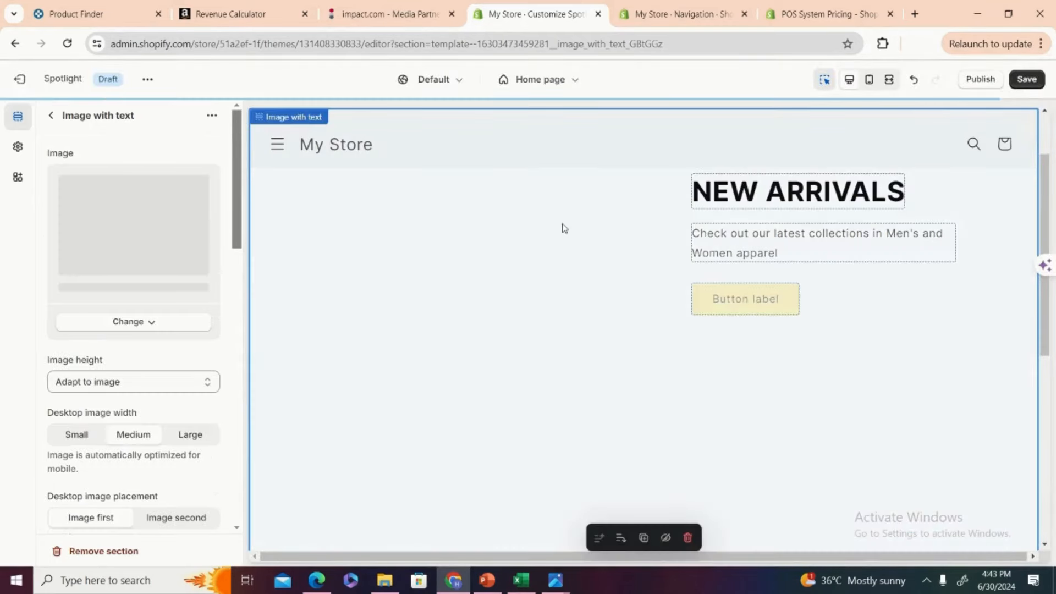
- Try the Medium image height on the Image with text section, and set it to Small
{"action": "mouse_move", "coordinate": [1046, 202]}
{"action": "left_mouse_down"}
{"action": "mouse_move", "coordinate": [1050, 163]}
{"action": "mouse_move", "coordinate": [1048, 191]}
{"action": "left_mouse_up"}
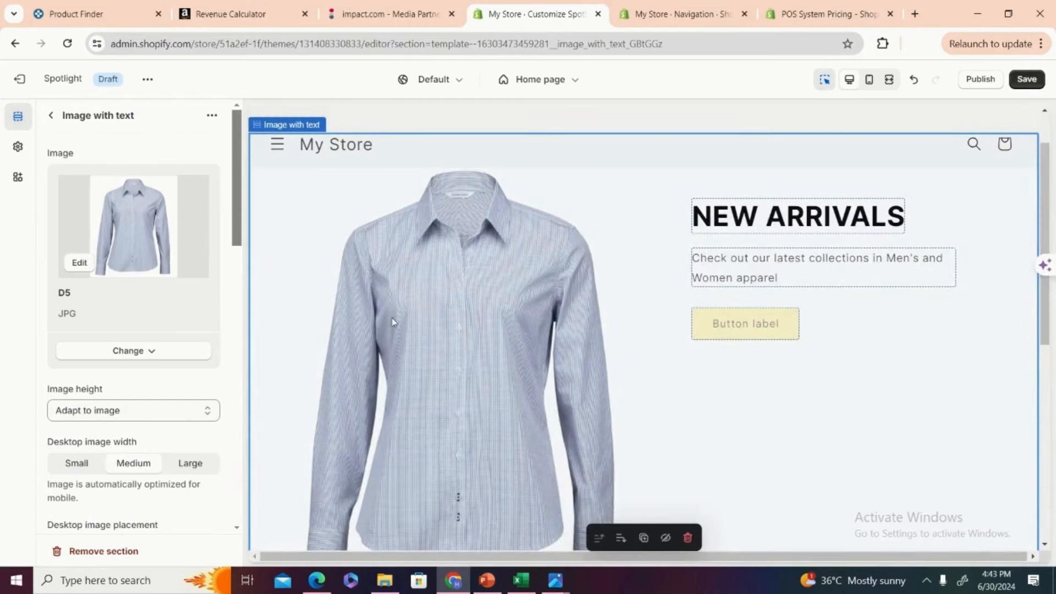
{"action": "left_click", "coordinate": [207, 408]}
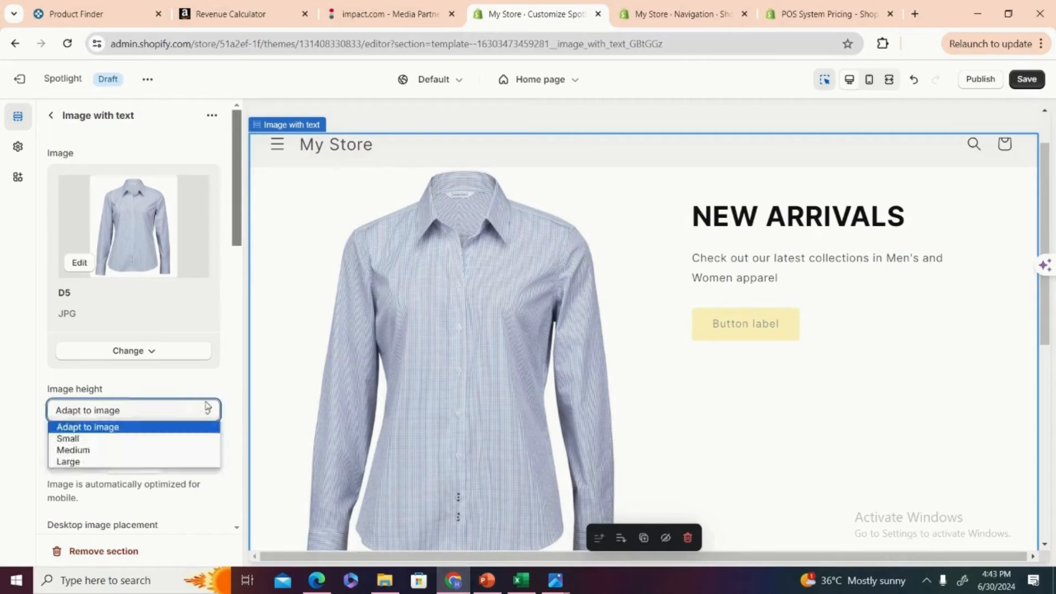
{"action": "left_click", "coordinate": [177, 450]}
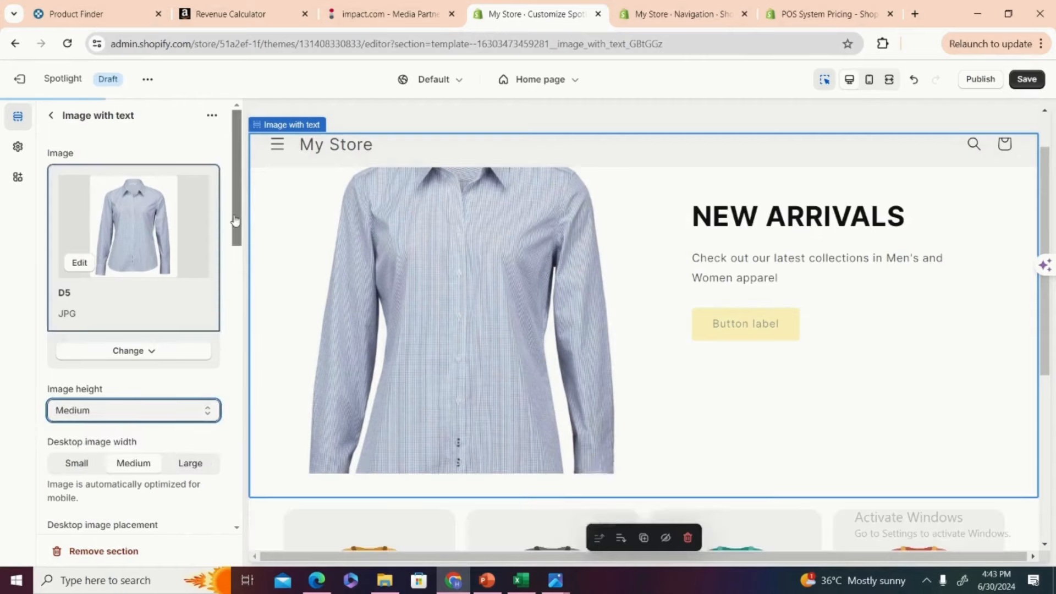
{"action": "left_click", "coordinate": [188, 414]}
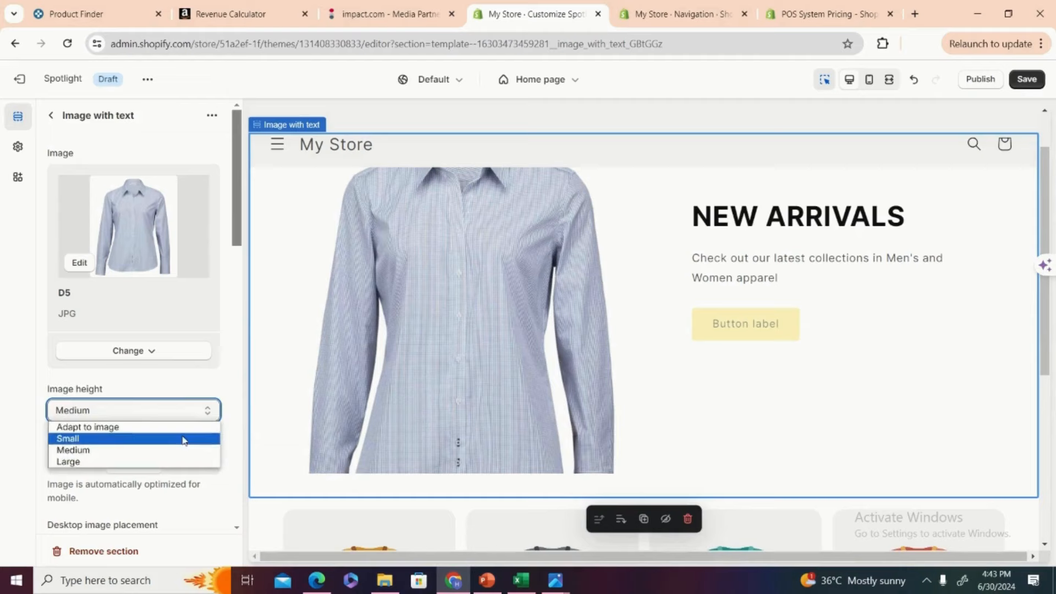
{"action": "left_click", "coordinate": [184, 439]}
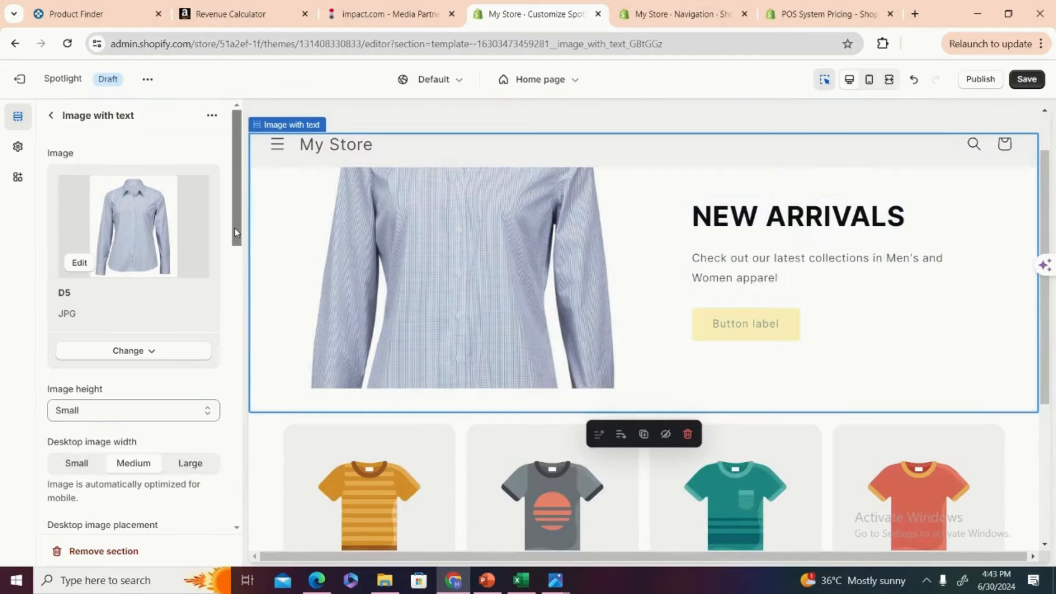
- Set the Image with text section's desktop content position to Top and check the section in the preview
{"action": "left_click_drag", "start_coordinate": [234, 230], "coordinate": [221, 333]}
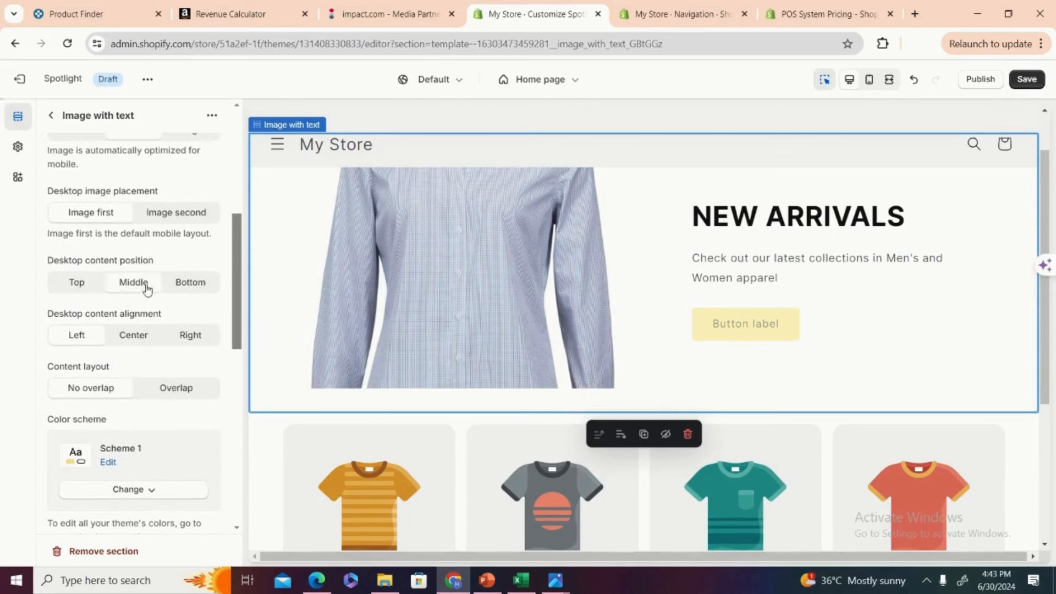
{"action": "left_click", "coordinate": [145, 286]}
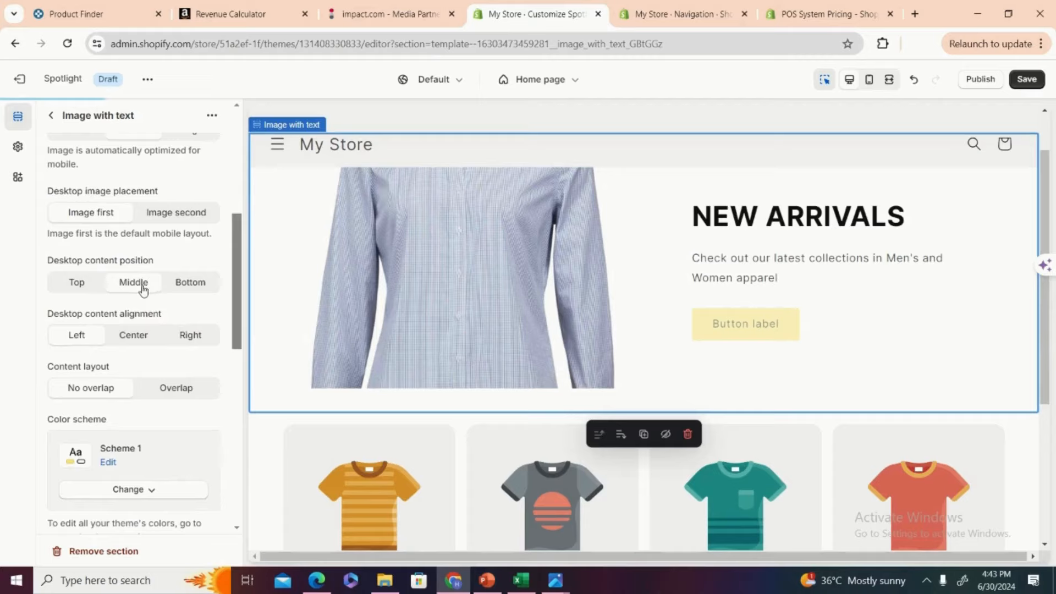
{"action": "left_click", "coordinate": [92, 286]}
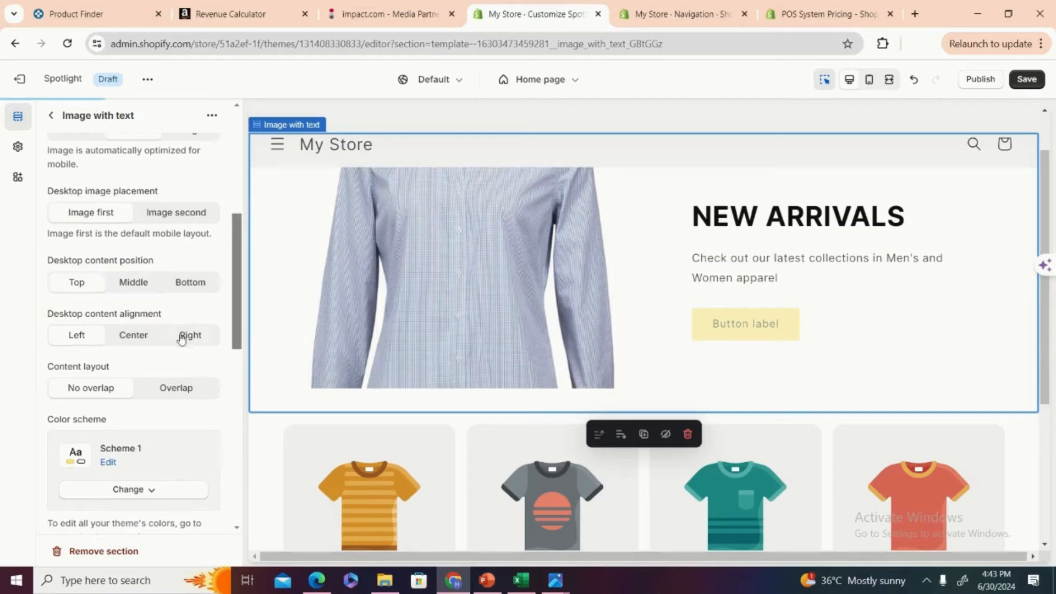
{"action": "left_click_drag", "start_coordinate": [240, 335], "coordinate": [211, 201]}
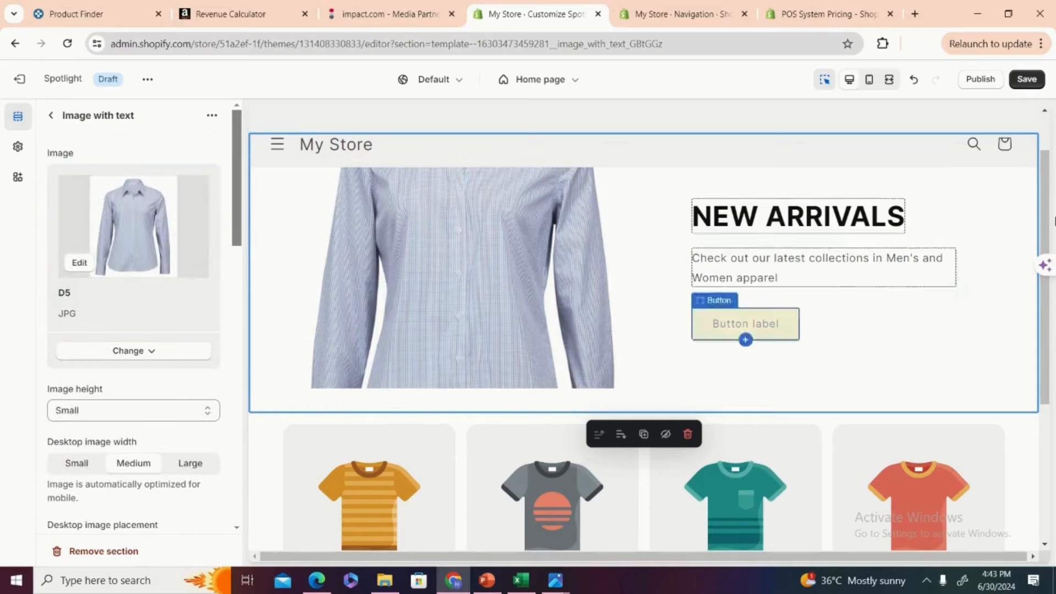
{"action": "left_click_drag", "start_coordinate": [1047, 222], "coordinate": [1048, 163]}
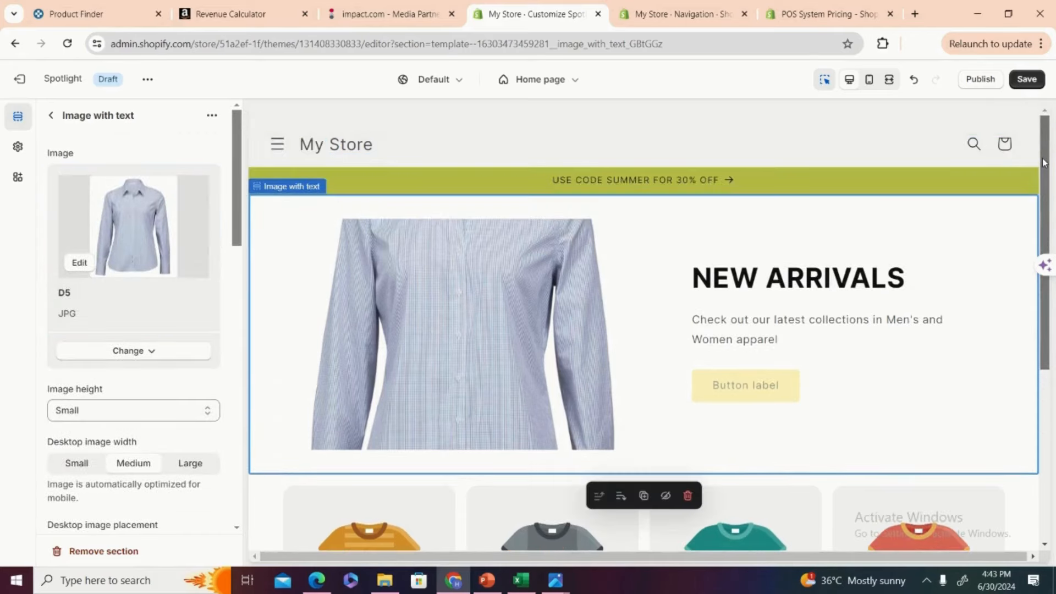
{"action": "left_click", "coordinate": [863, 155]}
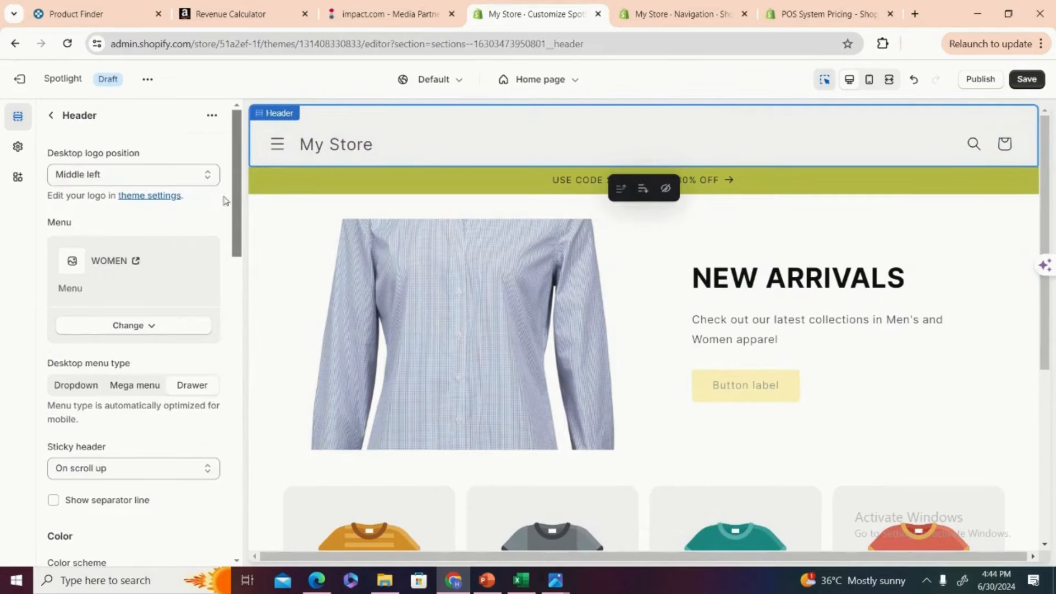
{"action": "left_click_drag", "start_coordinate": [237, 209], "coordinate": [327, 233]}
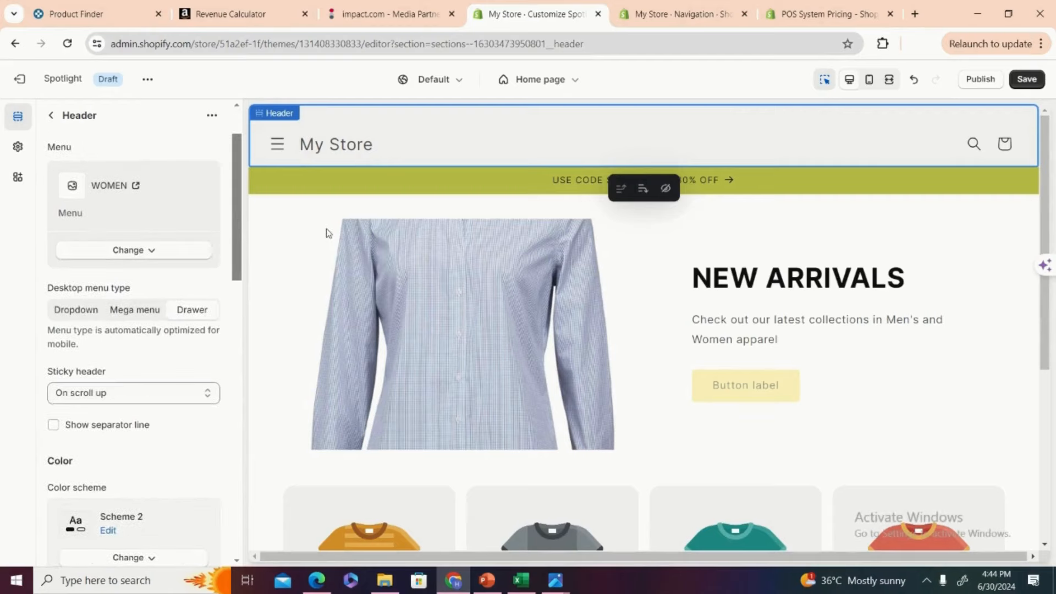
- Change the label of the button under the NEW ARRIVALS text to "SHOP NOW"
{"action": "left_click", "coordinate": [721, 388]}
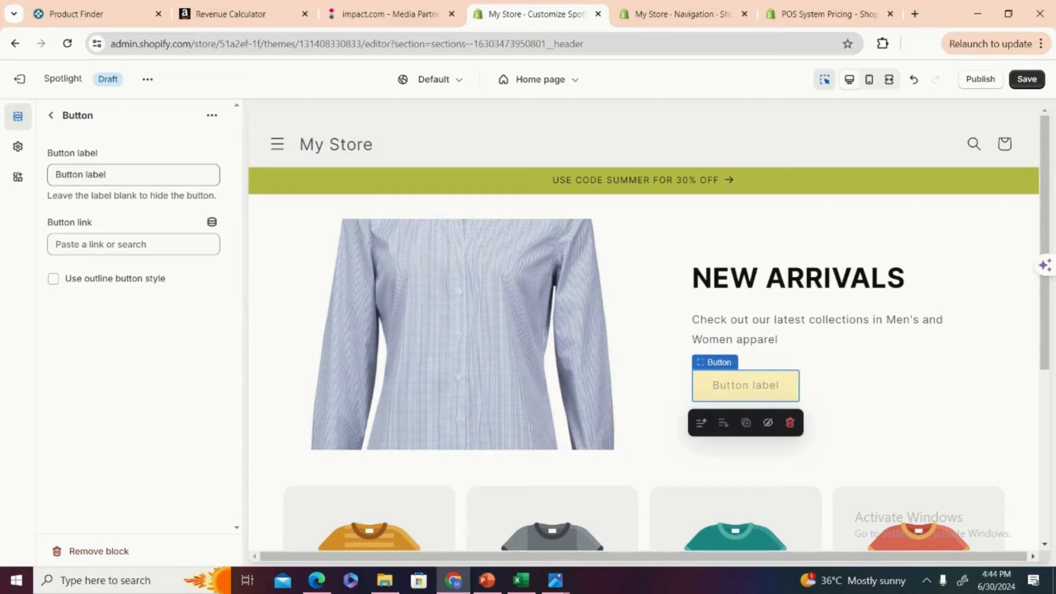
{"action": "left_click", "coordinate": [126, 173]}
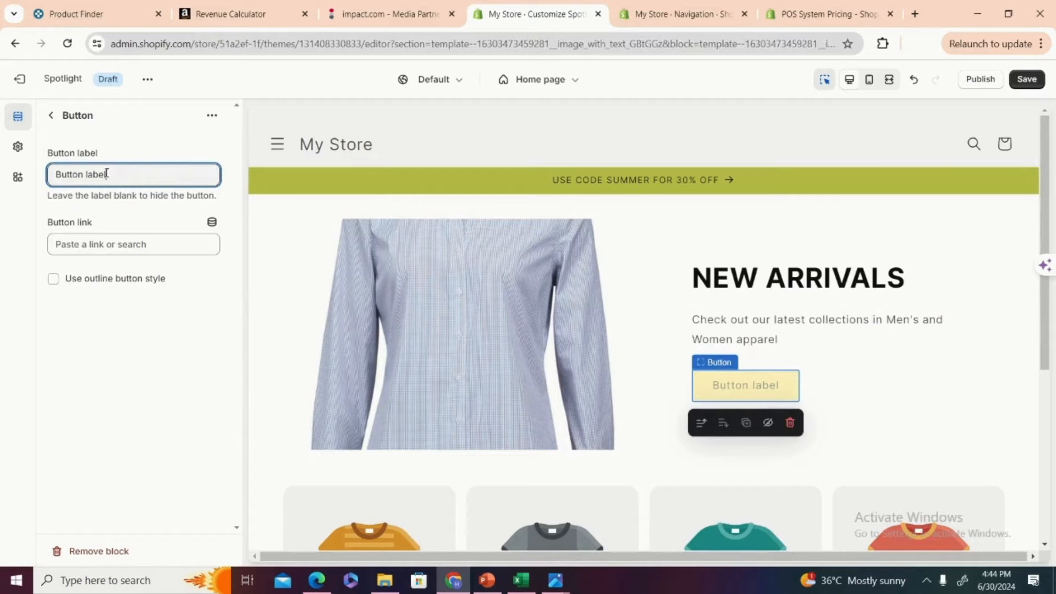
{"action": "left_click_drag", "start_coordinate": [107, 174], "coordinate": [58, 174]}
{"action": "key", "text": "BackSpace"}
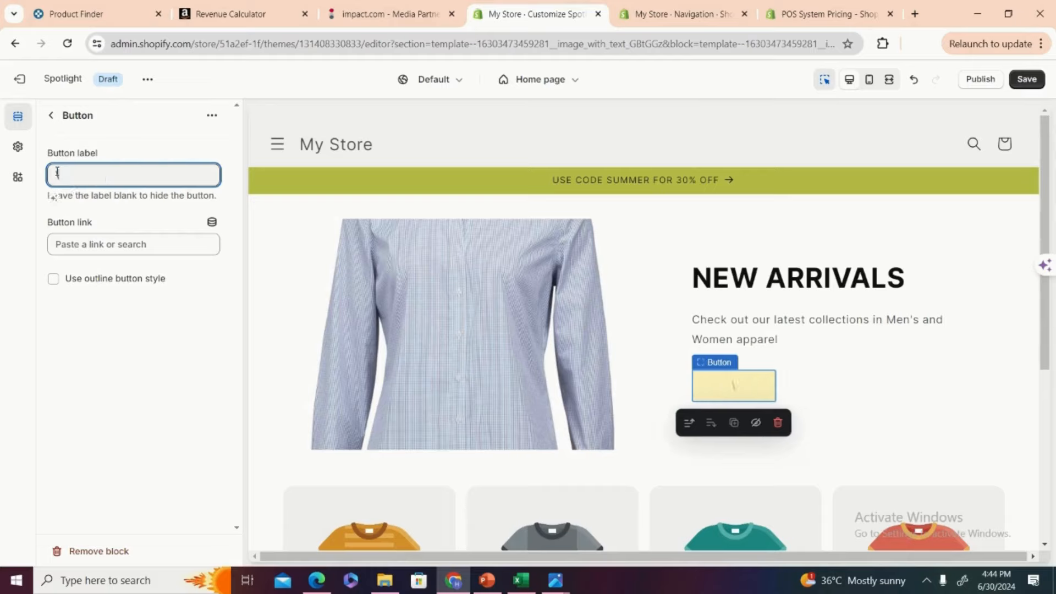
{"action": "type", "text": "SHOP NE"}
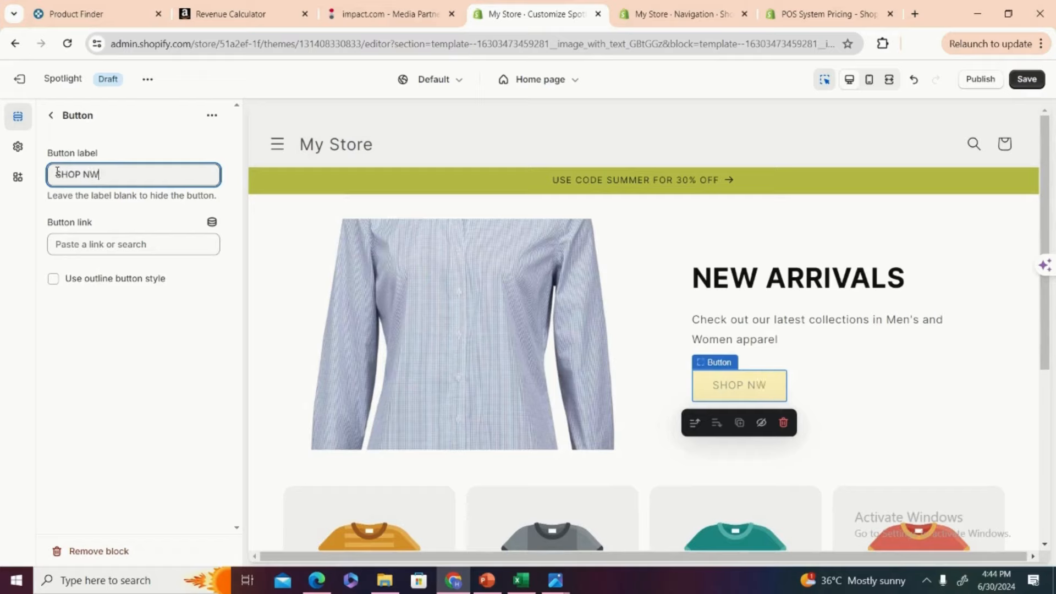
{"action": "key", "text": "BackSpace"}
{"action": "type", "text": "OW"}
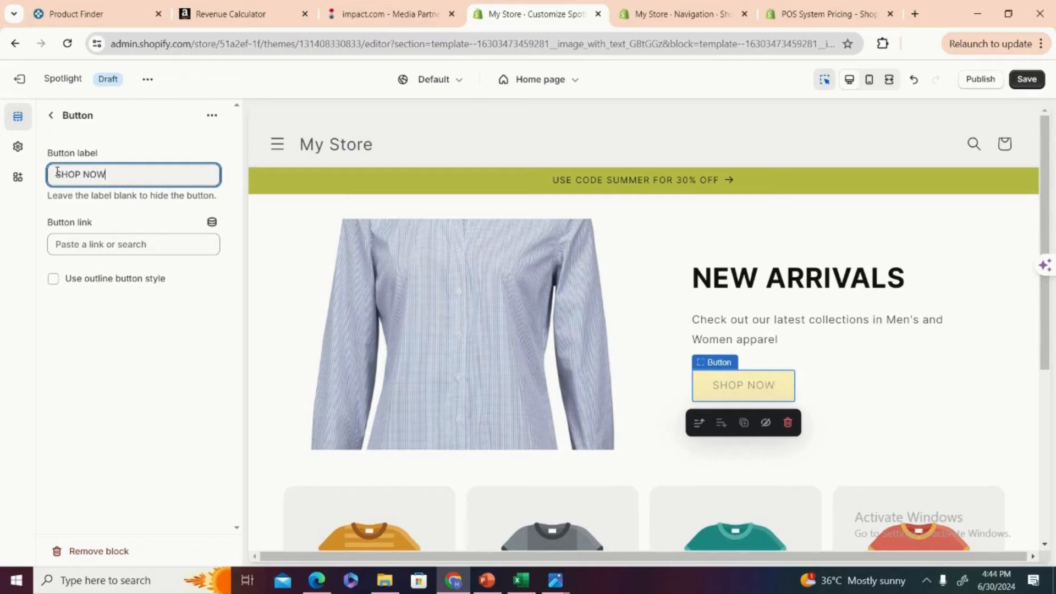
- Link the SHOP NOW button to All collections
{"action": "left_click", "coordinate": [85, 247]}
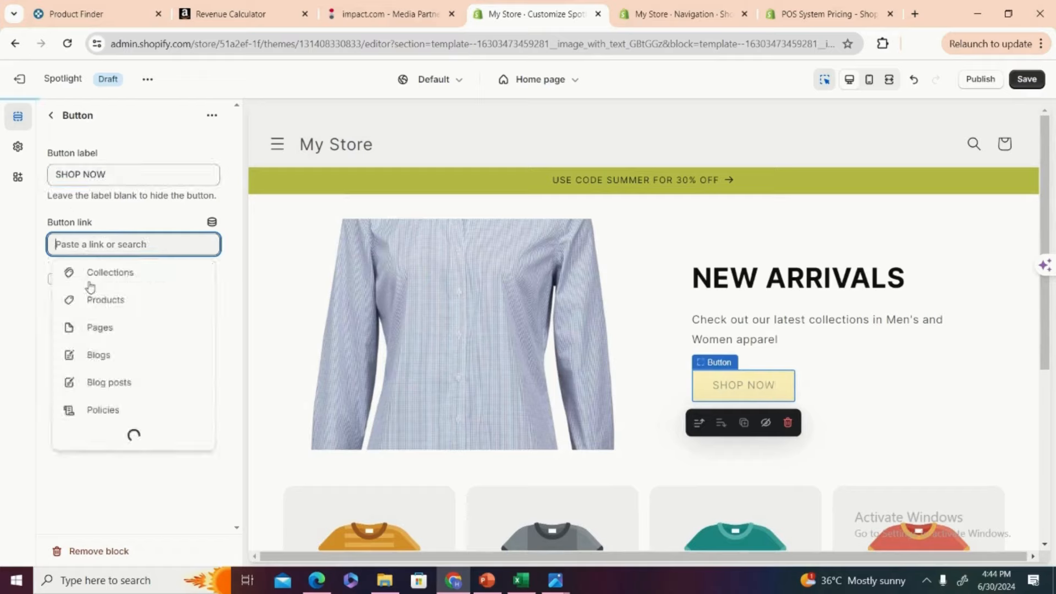
{"action": "left_click", "coordinate": [120, 274]}
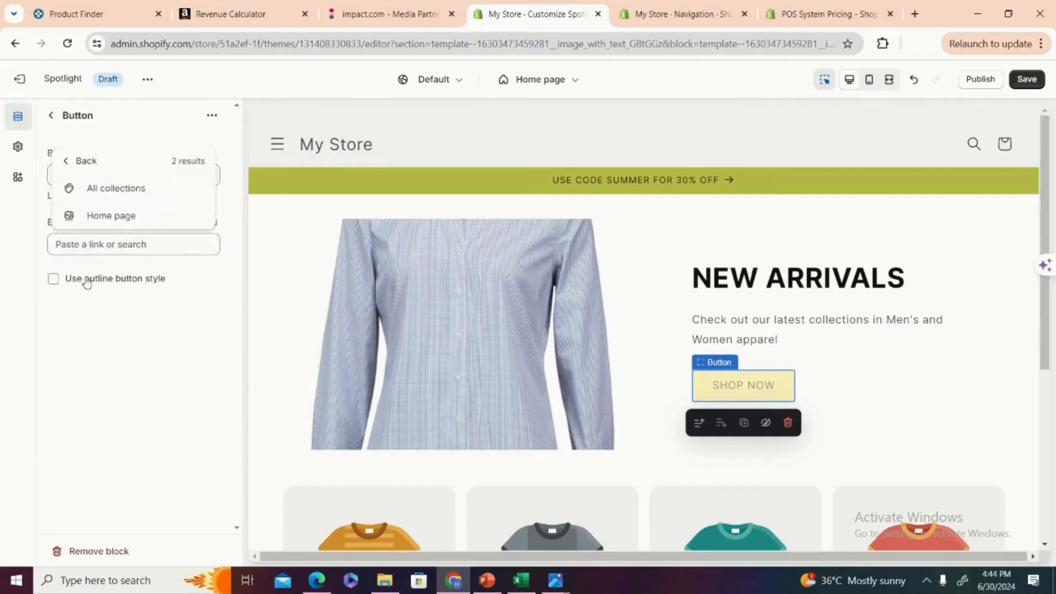
{"action": "left_click", "coordinate": [107, 189]}
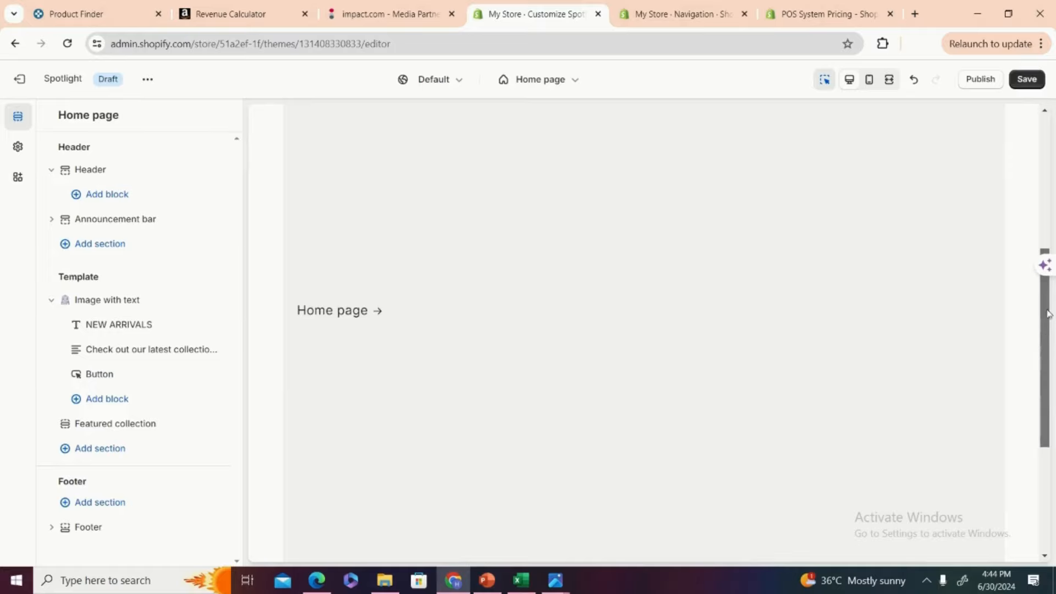
- Return the preview from the Collections page to the home page and check the SHOP NOW button there
{"action": "mouse_move", "coordinate": [1043, 265]}
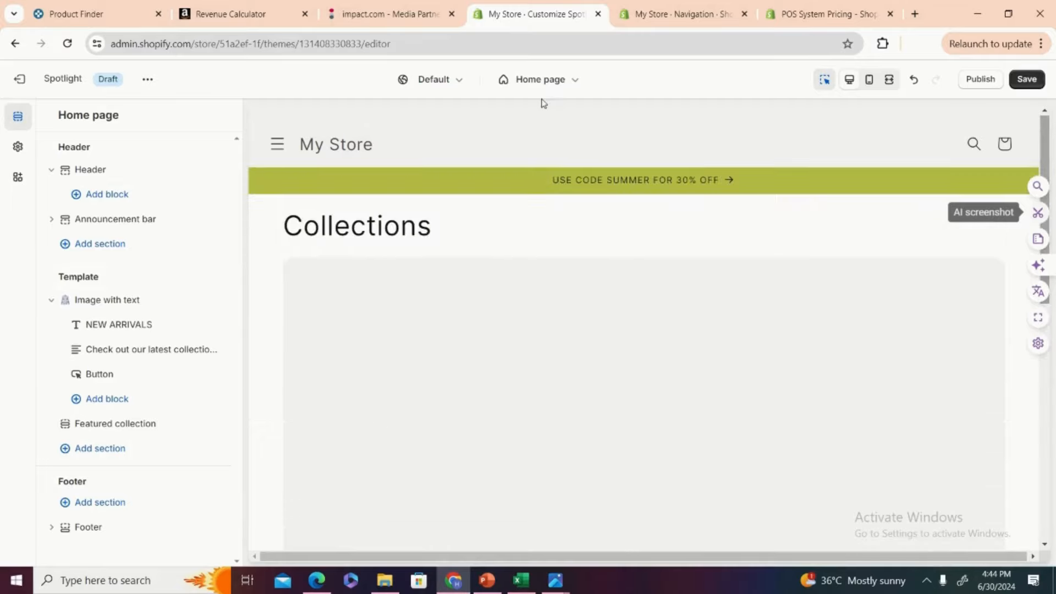
{"action": "left_click", "coordinate": [553, 83]}
{"action": "left_click", "coordinate": [519, 137]}
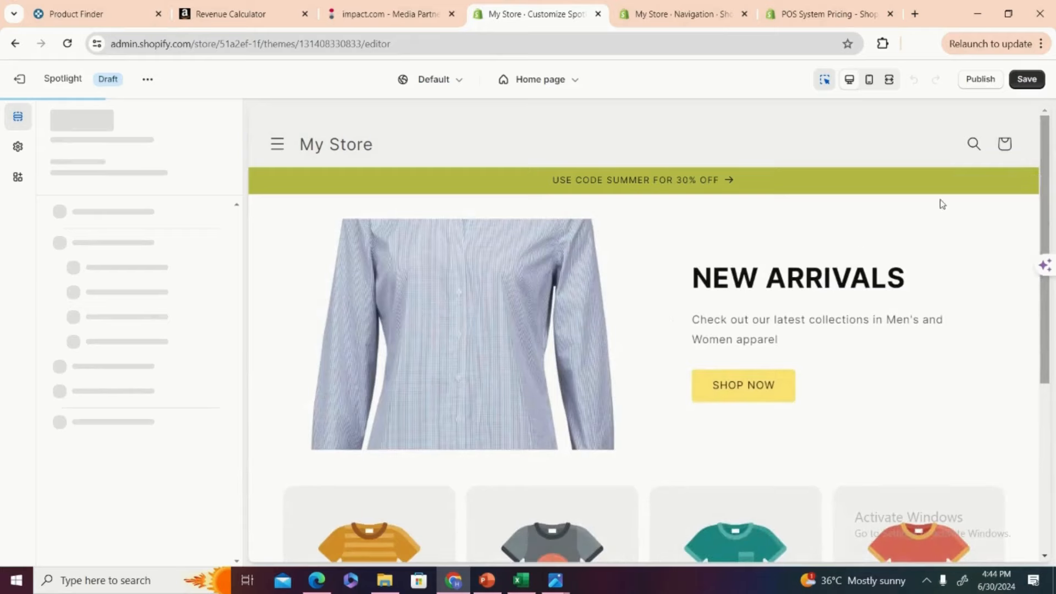
{"action": "scroll", "coordinate": [1049, 174], "scroll_direction": "down", "scroll_amount": 1}
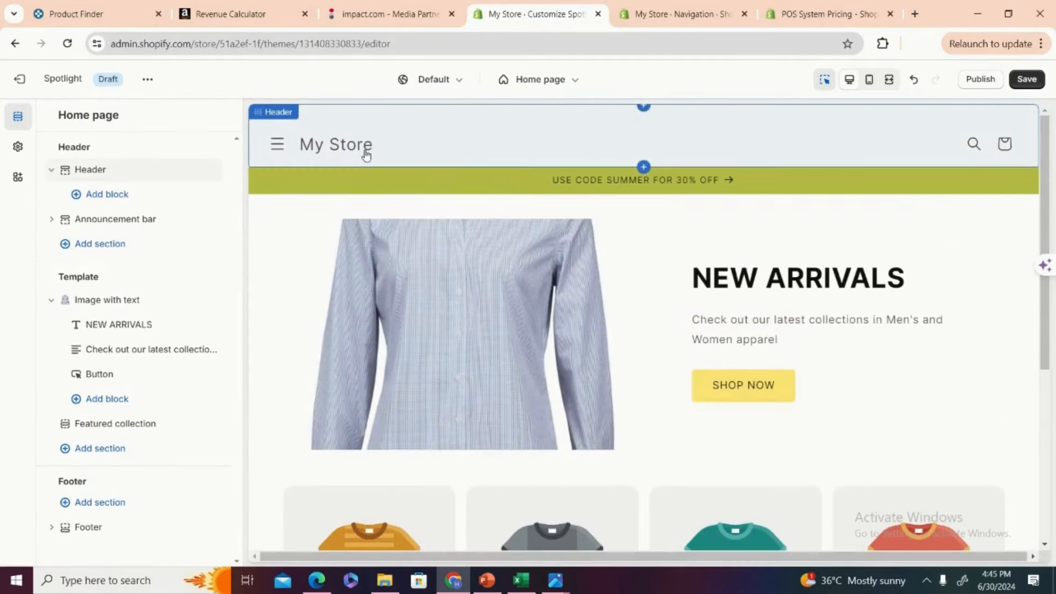
- Check the header settings for the store name, and switch to the store admin to open the General settings
{"action": "left_click", "coordinate": [365, 152]}
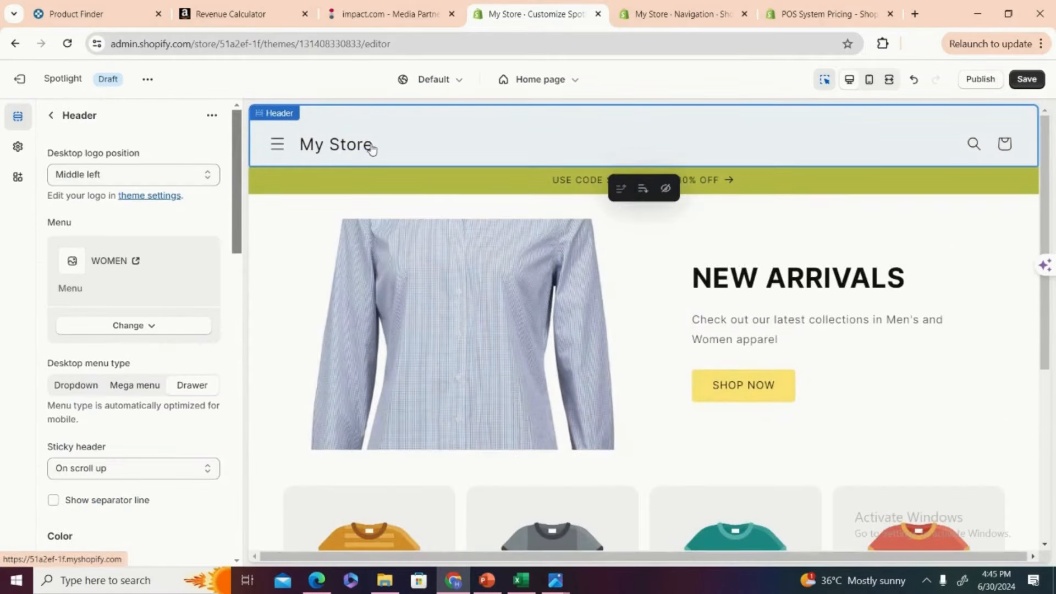
{"action": "left_click", "coordinate": [366, 150]}
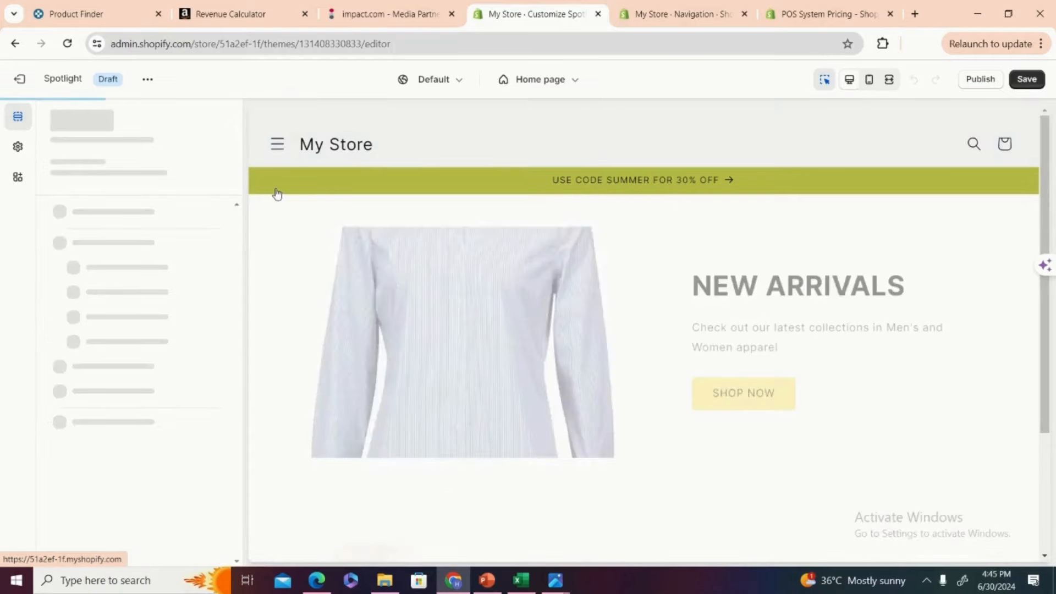
{"action": "left_click", "coordinate": [708, 7]}
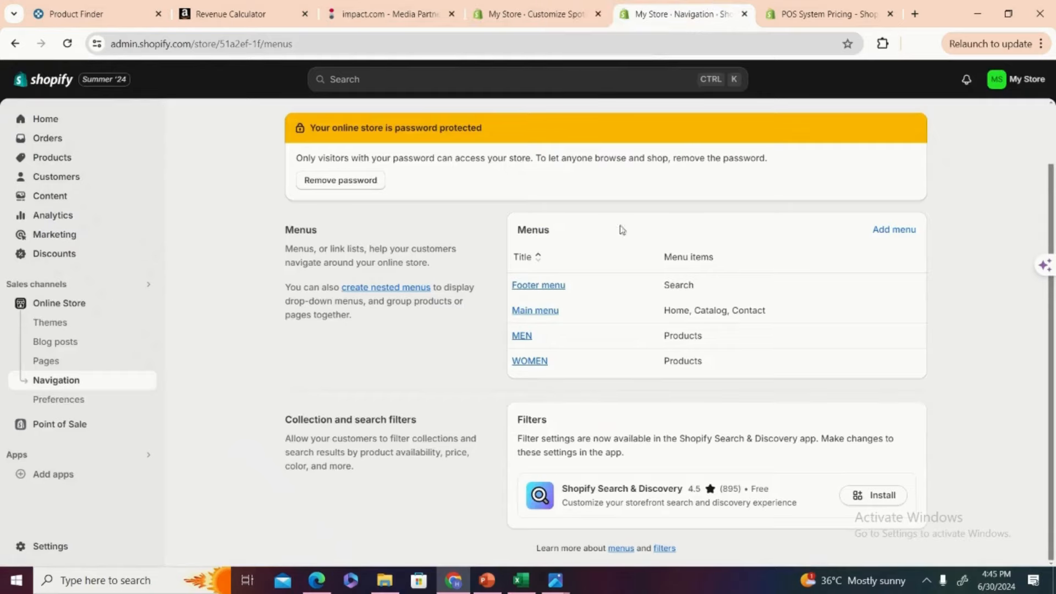
{"action": "left_click", "coordinate": [33, 119]}
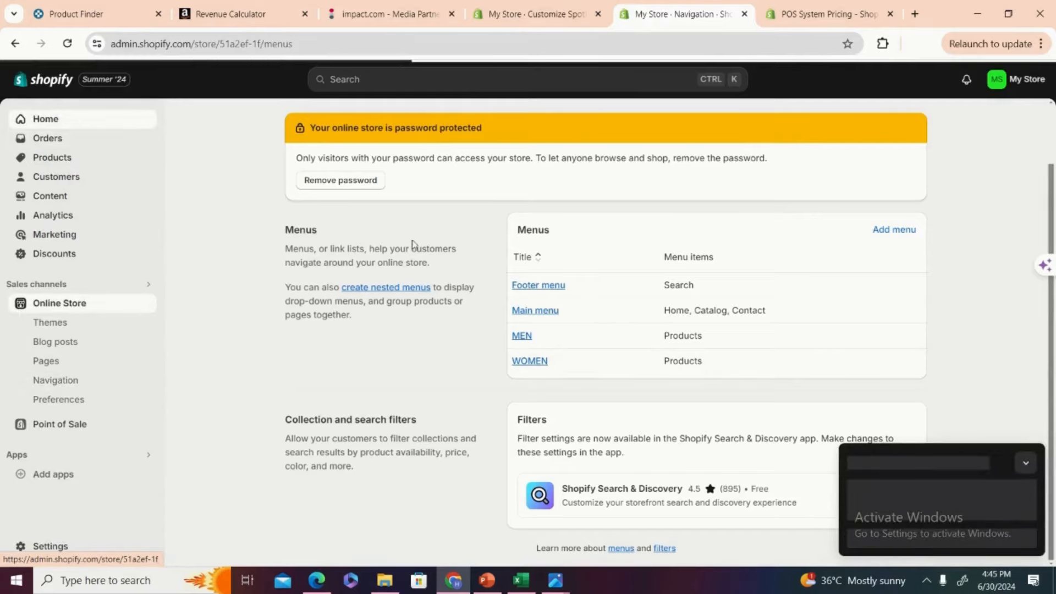
{"action": "left_click", "coordinate": [536, 14]}
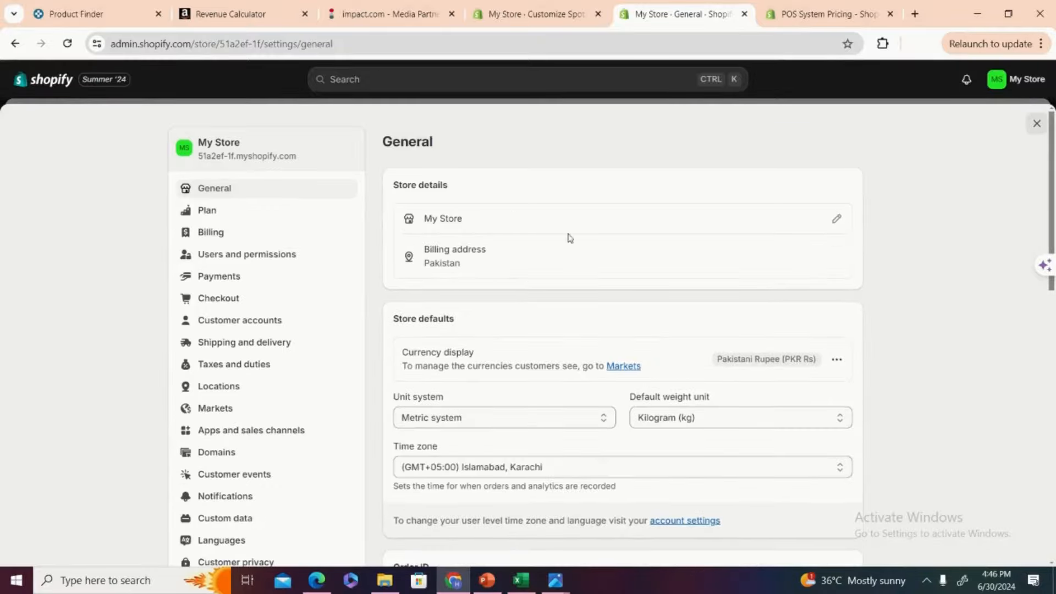
- Rename the store as COCO in the store details and save the profile
{"action": "left_click", "coordinate": [836, 219]}
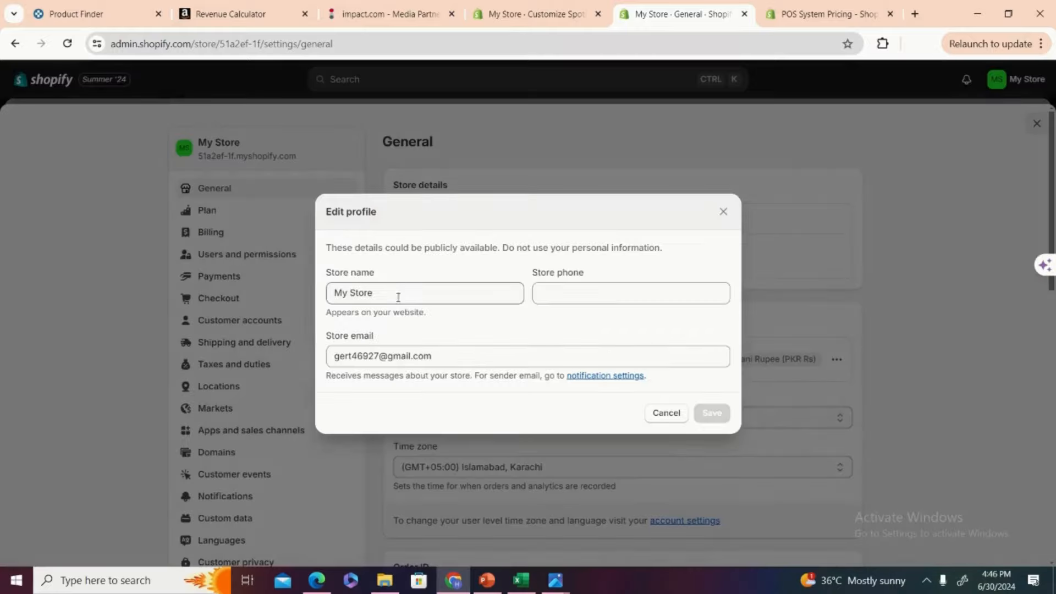
{"action": "triple_click", "coordinate": [398, 297]}
{"action": "key", "text": "BackSpace"}
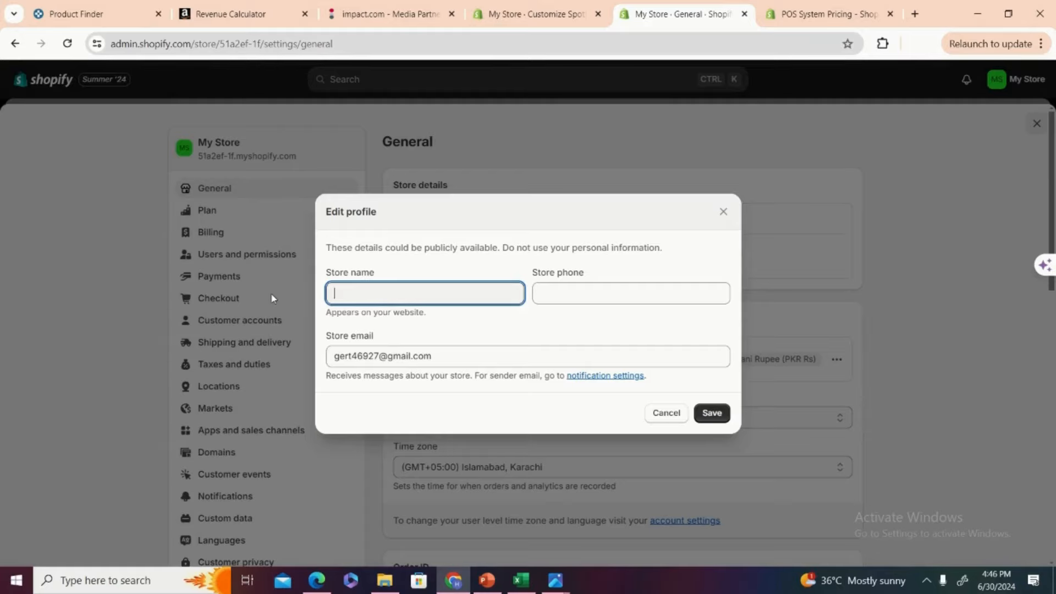
{"action": "type", "text": "coco SUMM"}
{"action": "key", "text": "BackSpace"}
{"action": "key", "text": "BackSpace"}
{"action": "key", "text": "BackSpace"}
{"action": "key", "text": "BackSpace"}
{"action": "left_click", "coordinate": [711, 413]}
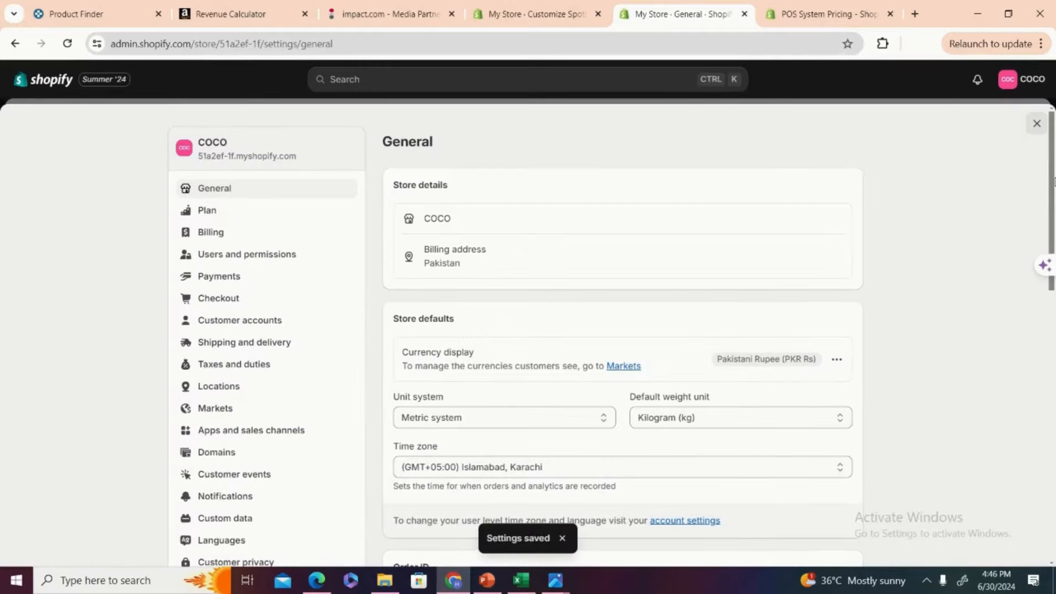
- Save the theme changes, reload the theme editor and go back to the store's General settings
{"action": "left_click_drag", "start_coordinate": [1054, 179], "coordinate": [1053, 203]}
{"action": "left_click", "coordinate": [538, 13]}
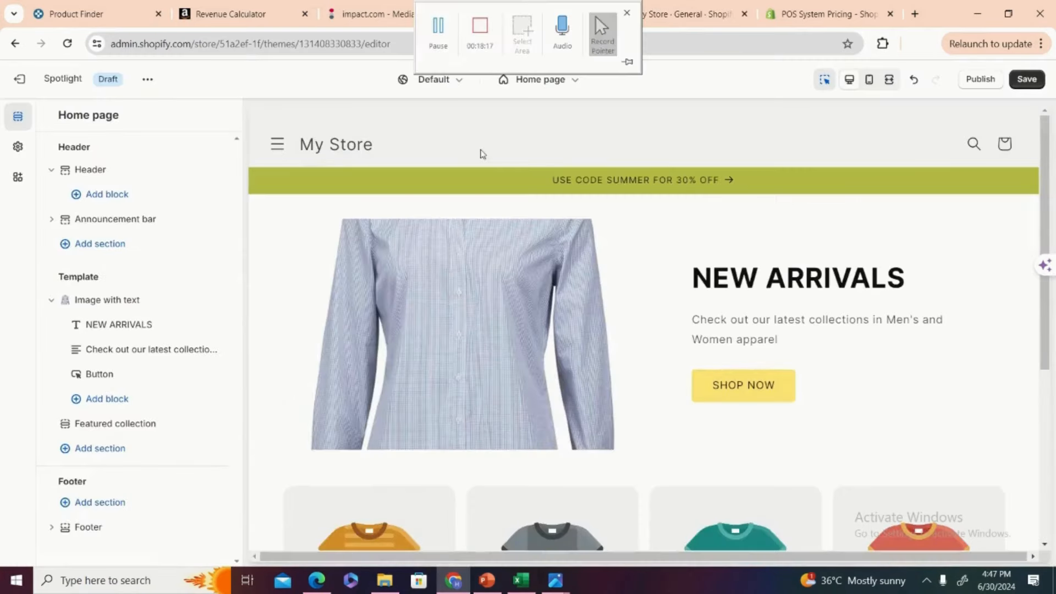
{"action": "left_click", "coordinate": [1026, 78]}
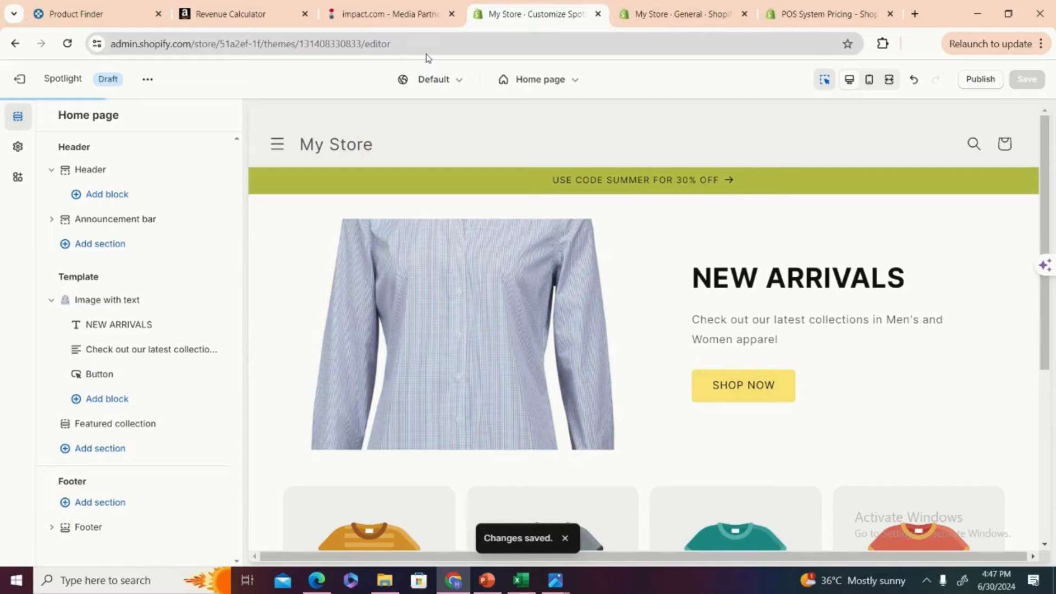
{"action": "key", "text": "F5"}
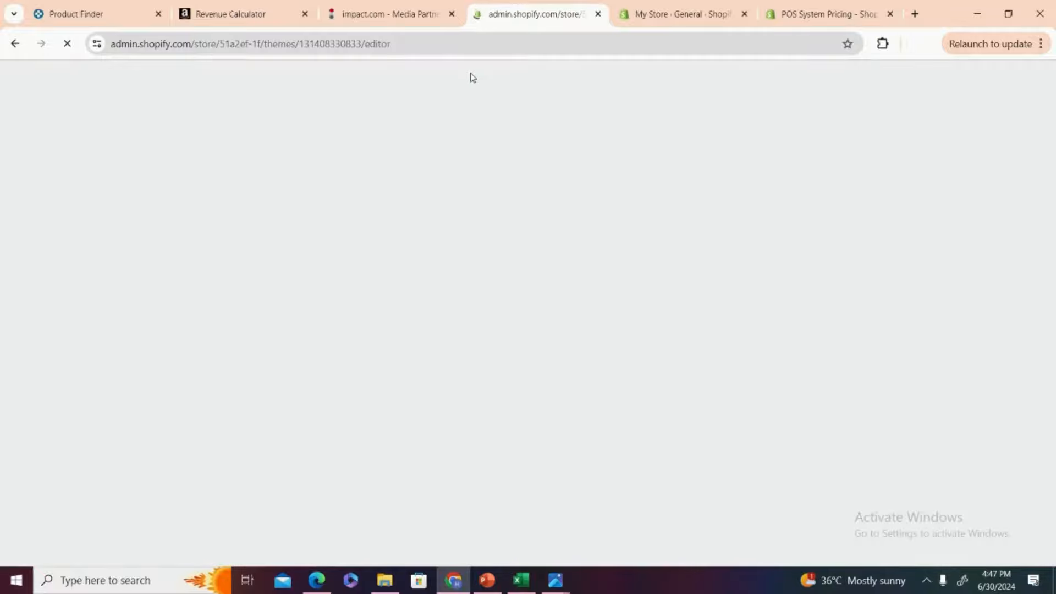
{"action": "key", "text": "ctrl+Tab"}
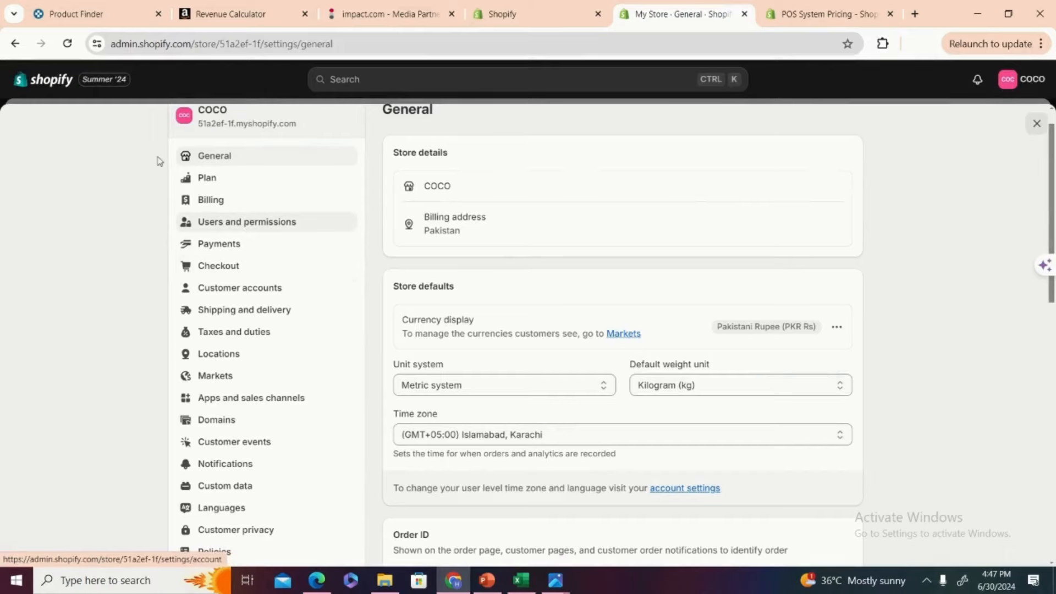
- Open the store's Payments settings and review the provider, capture method and manual payment sections
{"action": "scroll", "coordinate": [1053, 177], "scroll_direction": "down", "scroll_amount": 1}
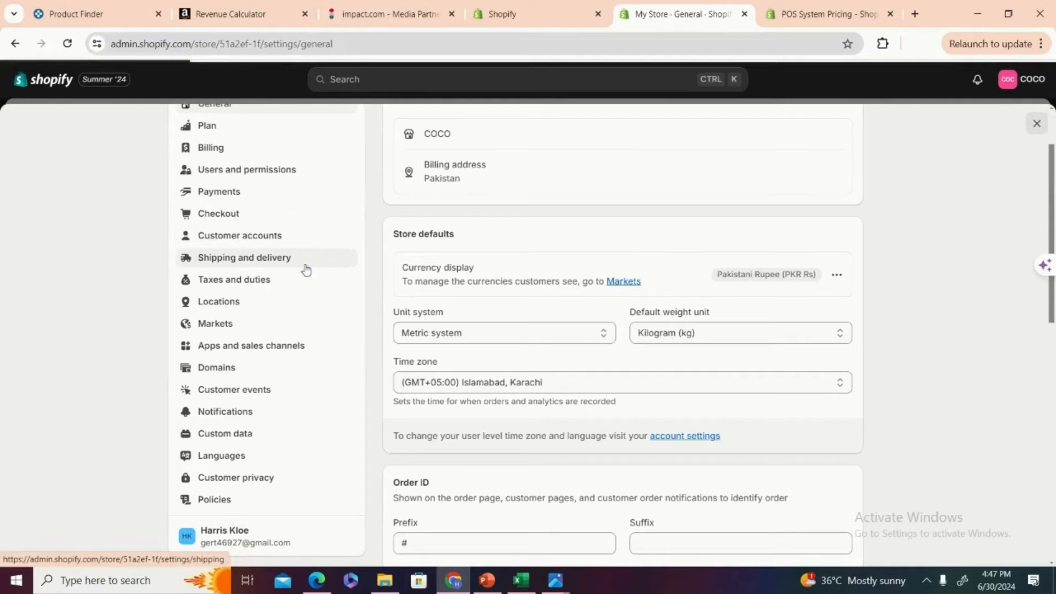
{"action": "left_click", "coordinate": [243, 192]}
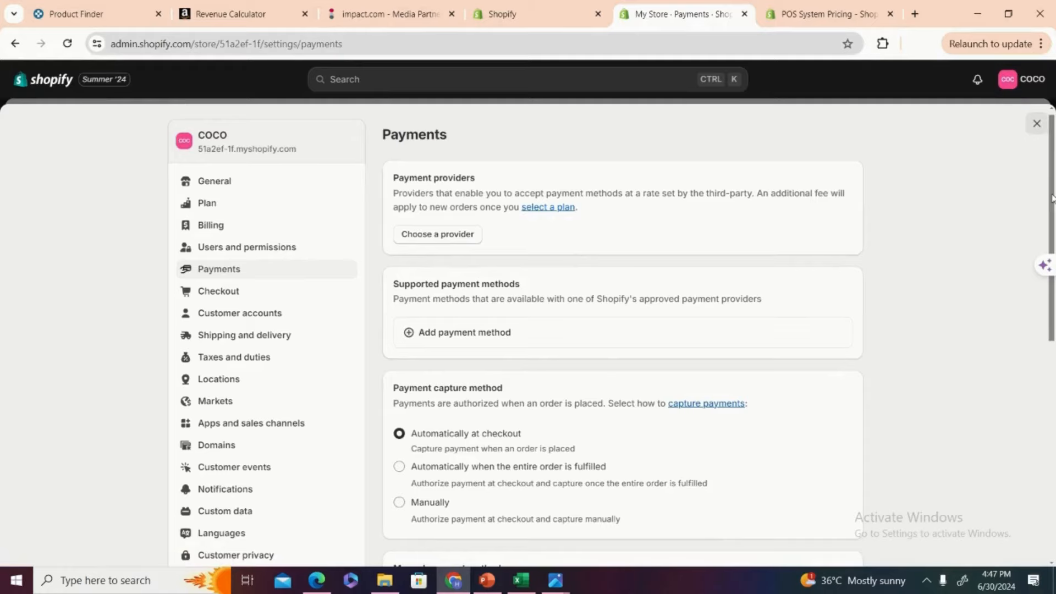
{"action": "scroll", "coordinate": [1052, 198], "scroll_direction": "down", "scroll_amount": 5}
{"action": "scroll", "coordinate": [1050, 232], "scroll_direction": "up", "scroll_amount": 2}
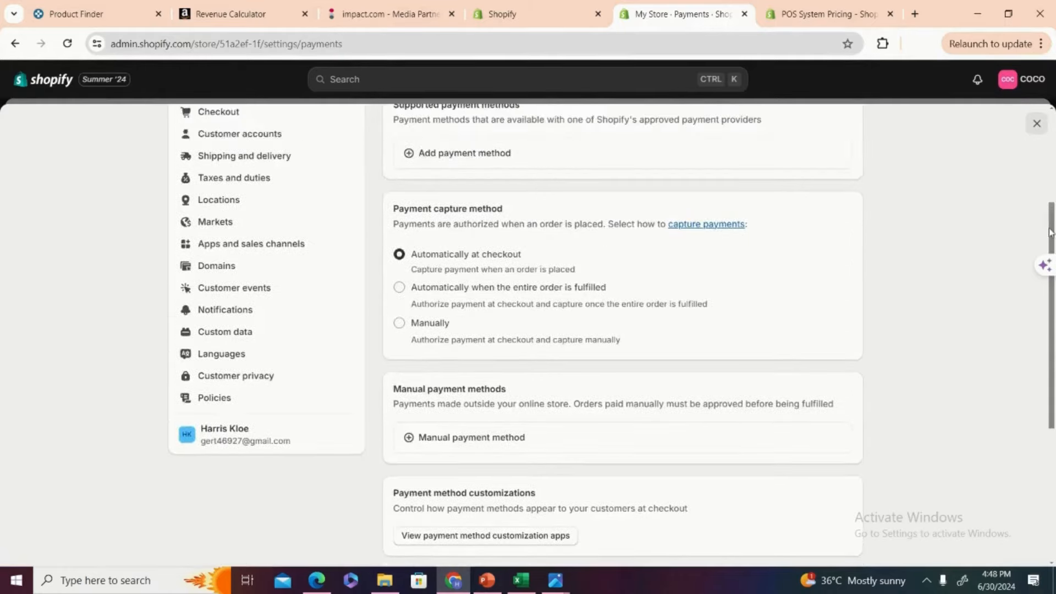
{"action": "scroll", "coordinate": [1051, 232], "scroll_direction": "up", "scroll_amount": 3}
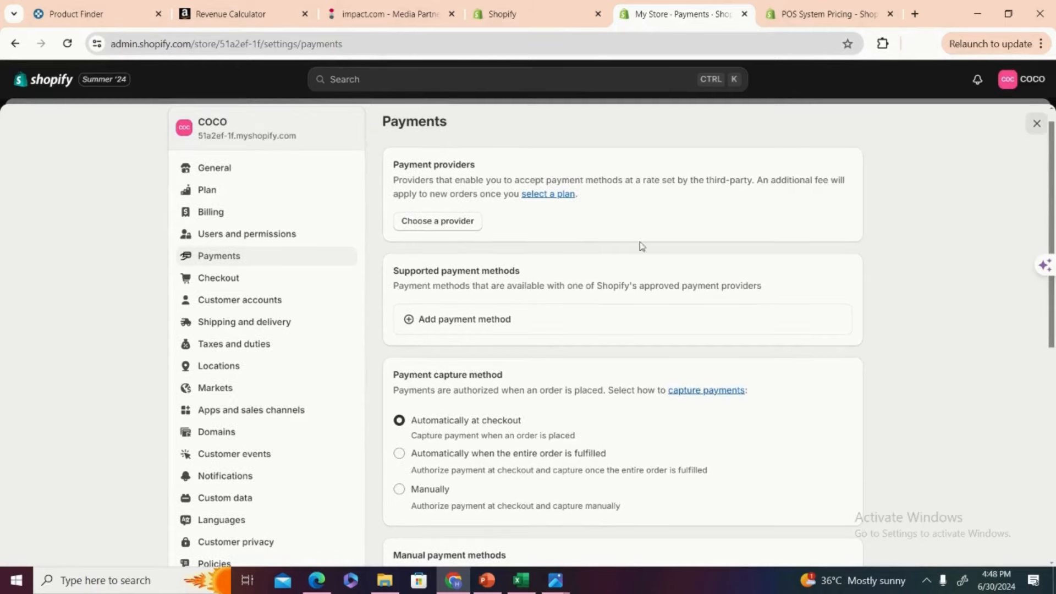
- View the list of third-party payment providers and return to the Payments settings
{"action": "left_click", "coordinate": [445, 233]}
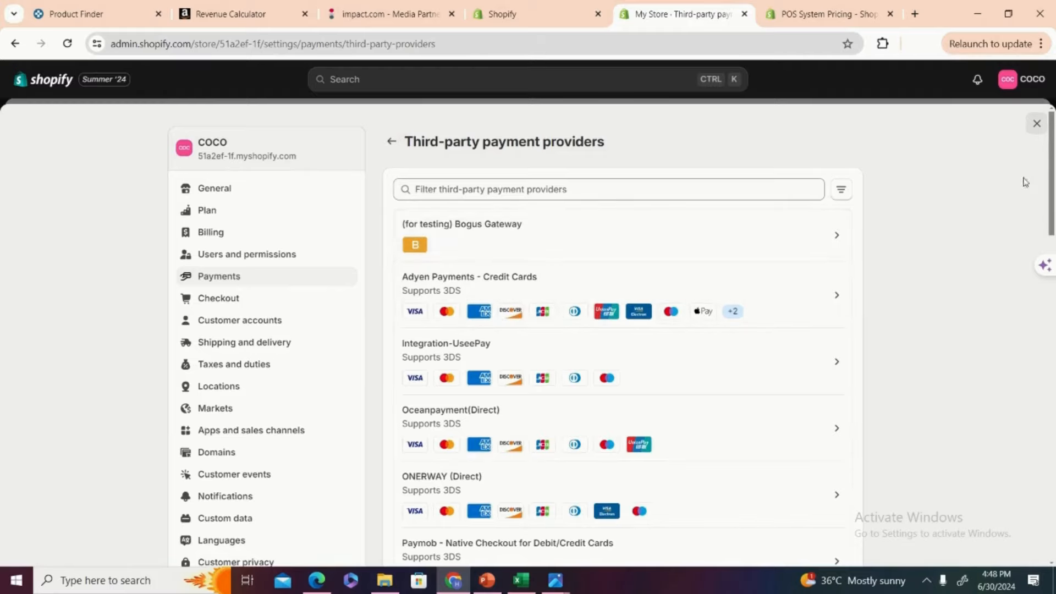
{"action": "mouse_move", "coordinate": [1053, 183]}
{"action": "left_mouse_down"}
{"action": "mouse_move", "coordinate": [1050, 266]}
{"action": "mouse_move", "coordinate": [1053, 188]}
{"action": "left_mouse_up"}
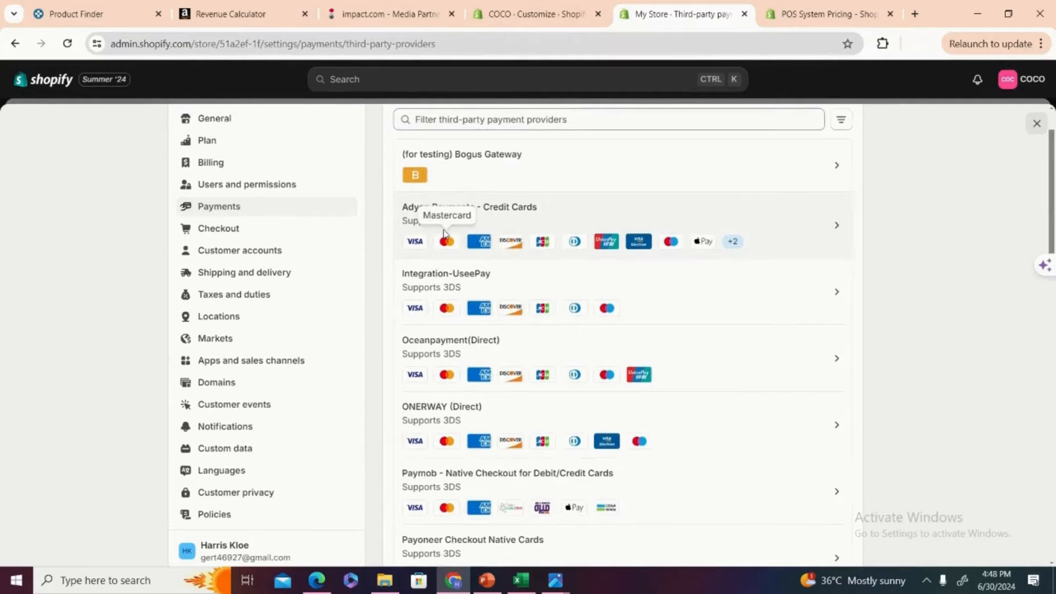
{"action": "left_click", "coordinate": [543, 221]}
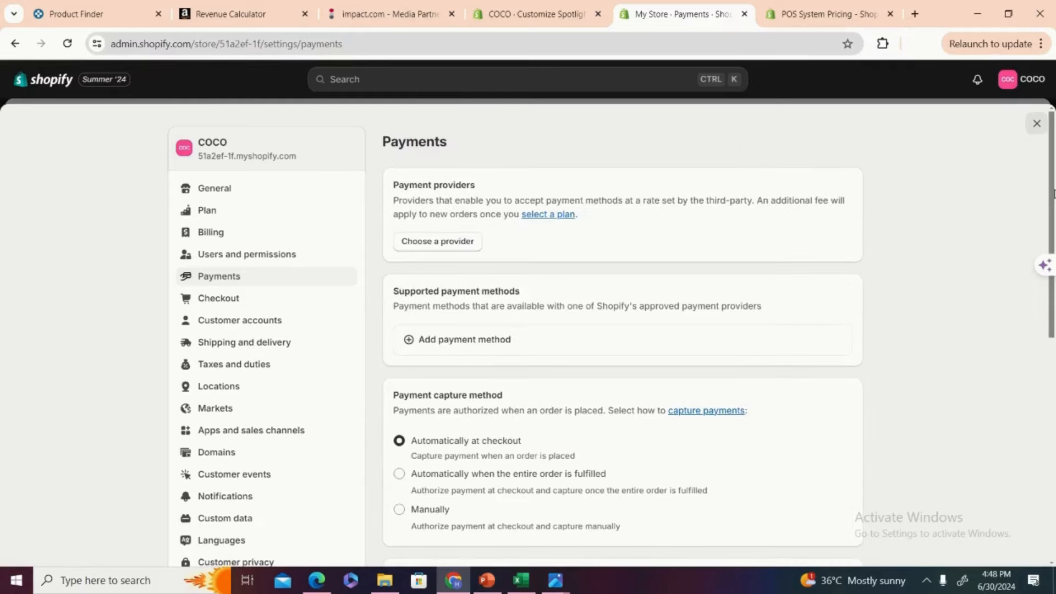
- Start adding a supported payment method and search the payment methods for "card"
{"action": "scroll", "coordinate": [1053, 192], "scroll_direction": "down", "scroll_amount": 2}
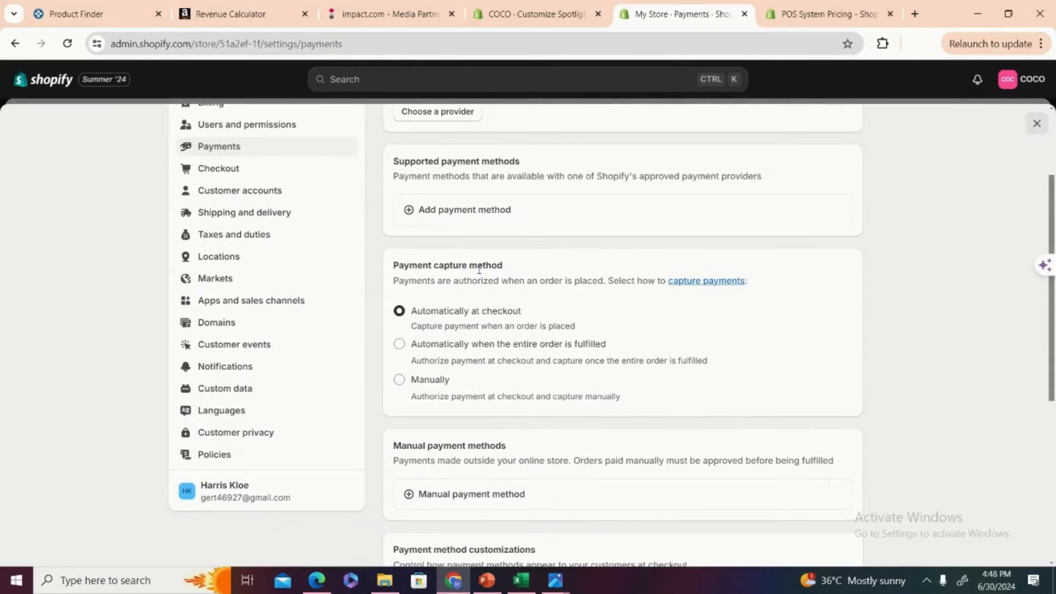
{"action": "left_click", "coordinate": [432, 219]}
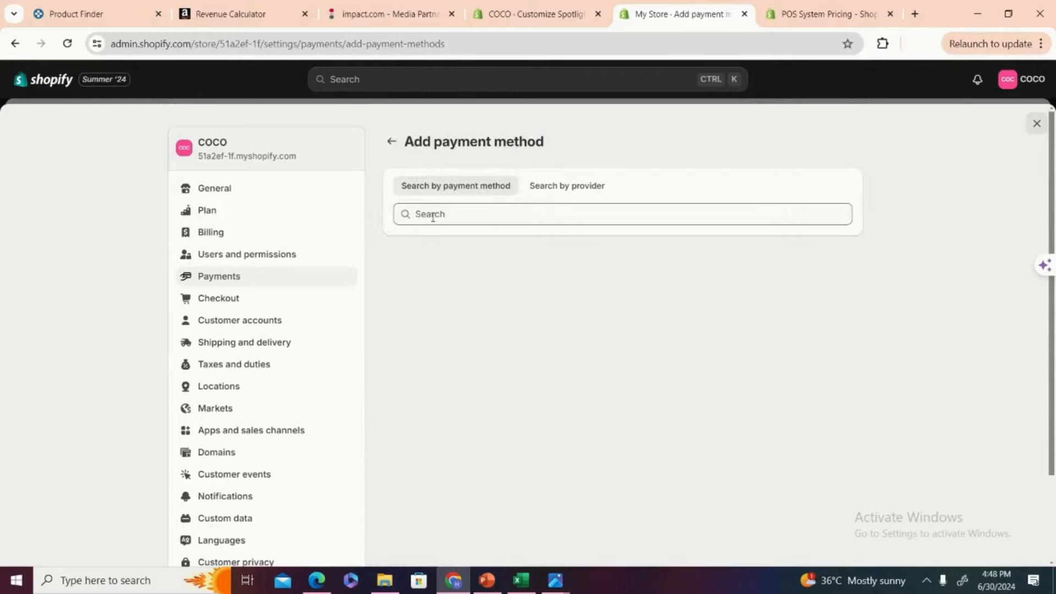
{"action": "left_click", "coordinate": [450, 214]}
{"action": "type", "text": "card"}
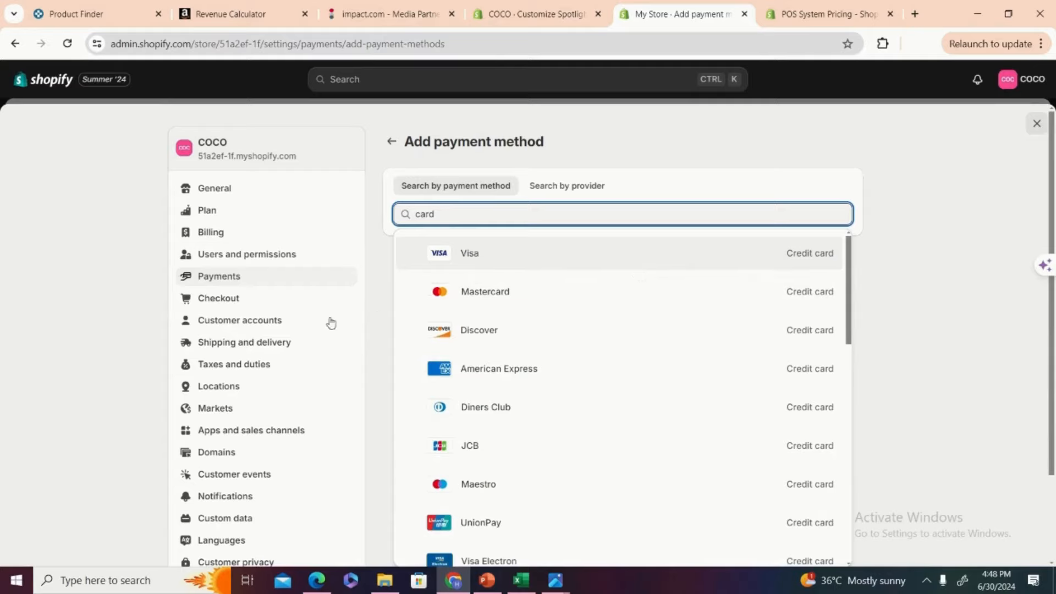
- Select Visa, Mastercard, Discover, American Express, Maestro and UnionPay as the payment methods to find providers for
{"action": "left_click", "coordinate": [471, 263]}
{"action": "left_click", "coordinate": [469, 302]}
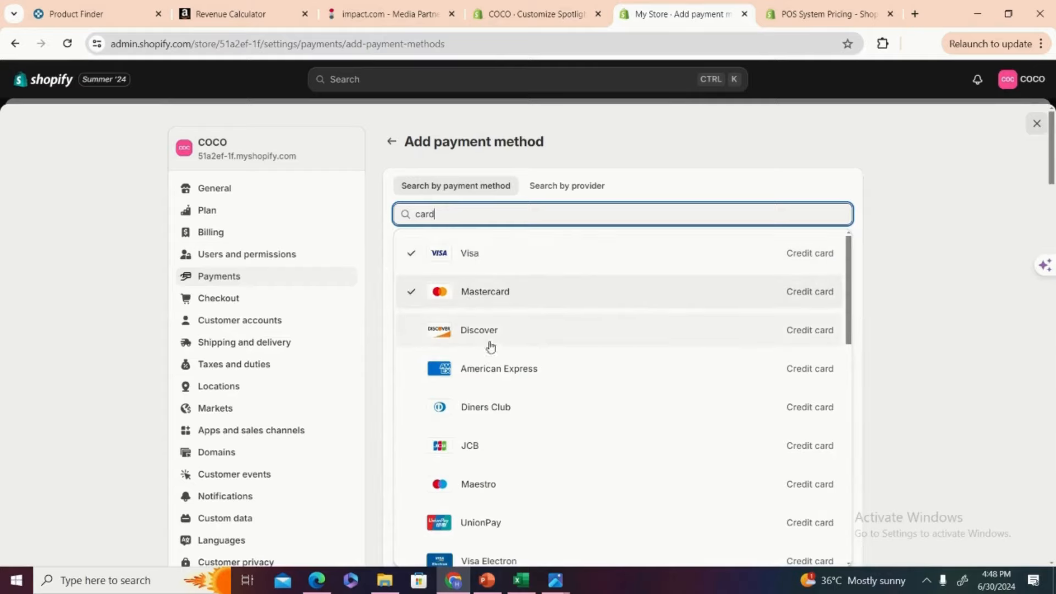
{"action": "left_click", "coordinate": [496, 346]}
{"action": "left_click", "coordinate": [501, 384]}
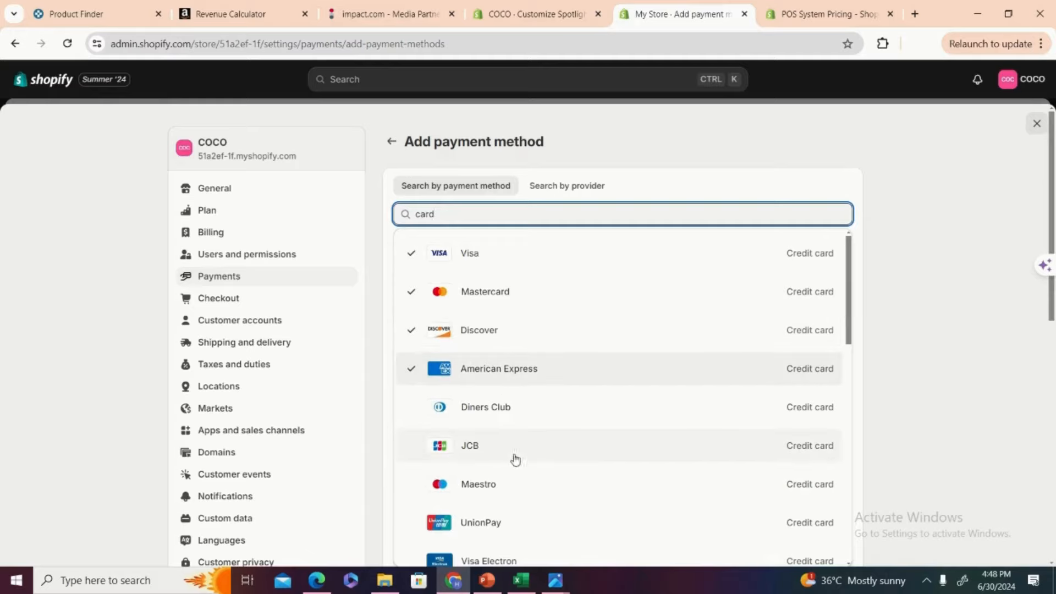
{"action": "left_click", "coordinate": [525, 488]}
{"action": "left_click", "coordinate": [530, 523]}
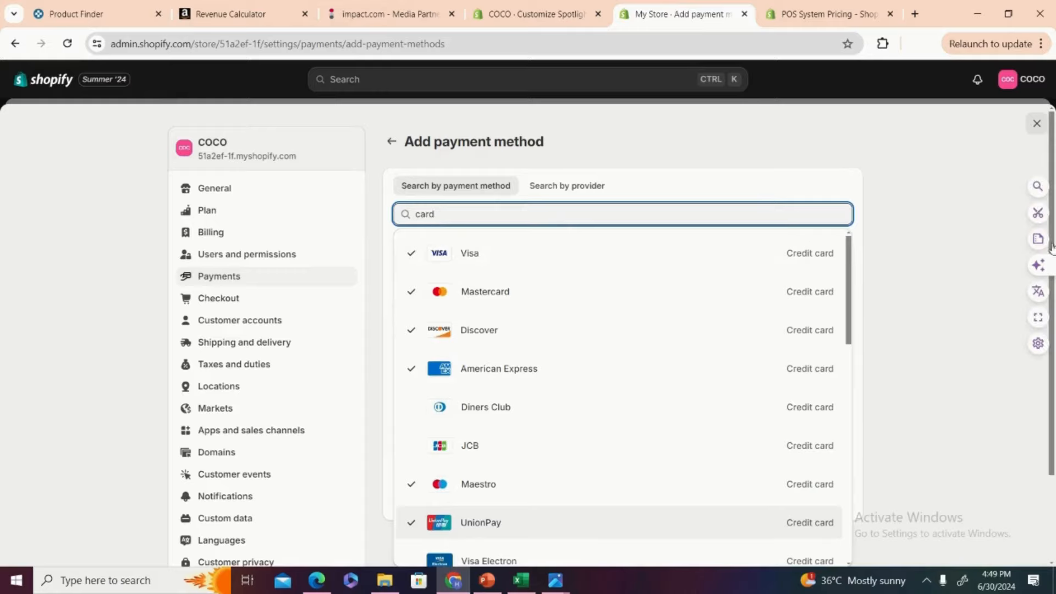
- View the Oceanpayment provider's details from the matching providers and go back to the Payments settings
{"action": "left_click", "coordinate": [1042, 158]}
{"action": "left_click_drag", "start_coordinate": [1052, 144], "coordinate": [1049, 179]}
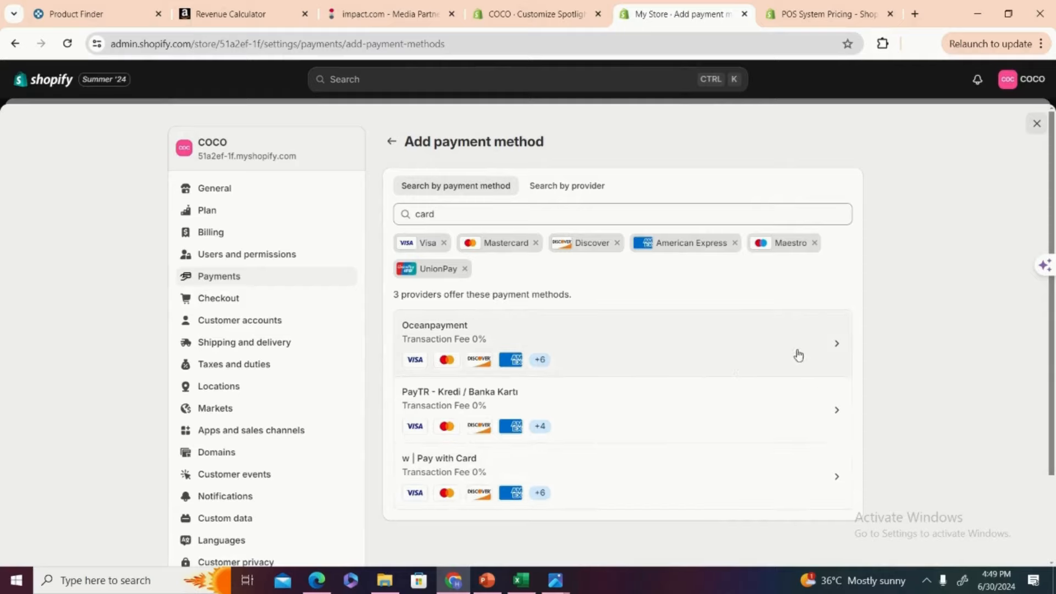
{"action": "left_click", "coordinate": [724, 353]}
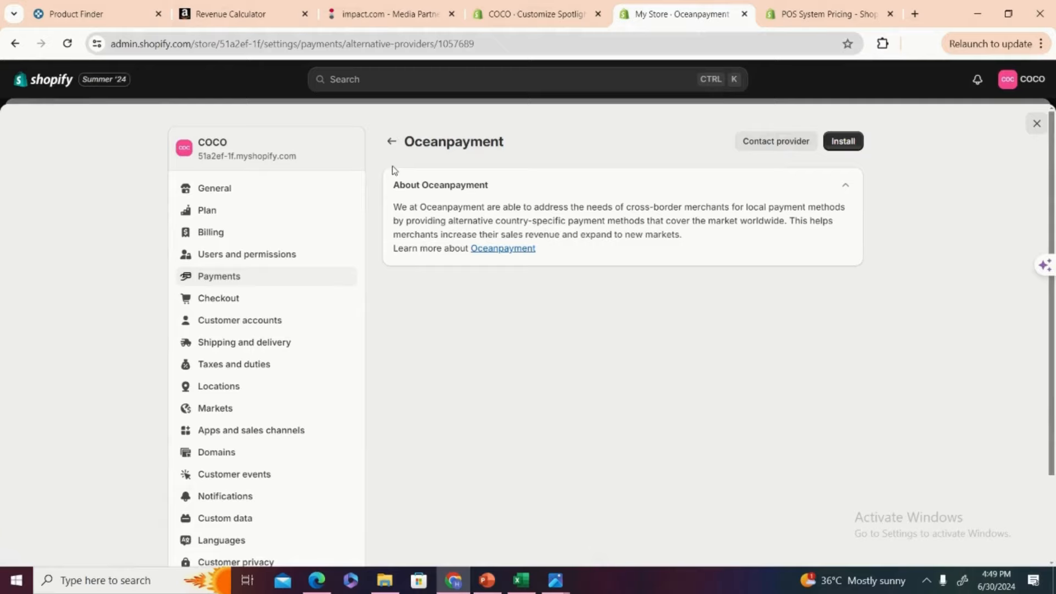
{"action": "left_click", "coordinate": [391, 142]}
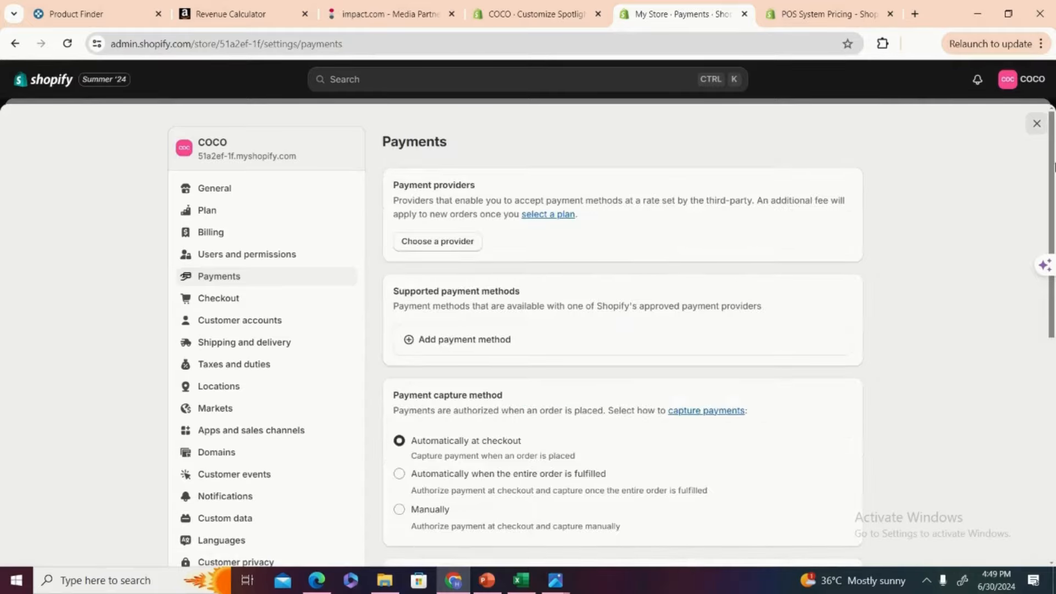
- Open the Cash on Delivery (COD) setup under manual payment methods, inspect its details and instructions fields, and cancel it
{"action": "left_click_drag", "start_coordinate": [1053, 171], "coordinate": [1048, 286]}
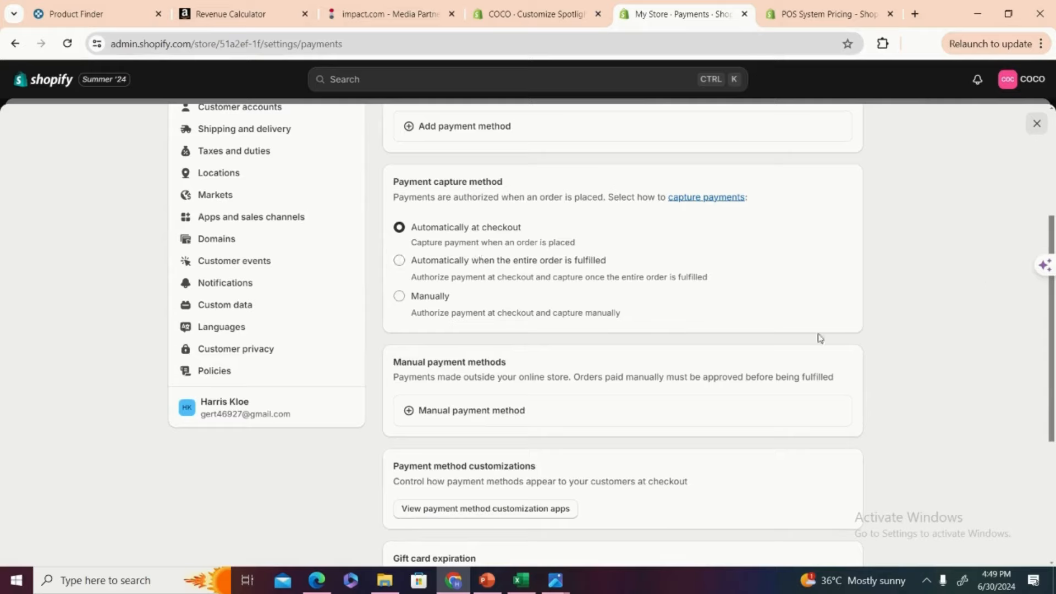
{"action": "left_click_drag", "start_coordinate": [1055, 354], "coordinate": [1054, 383]}
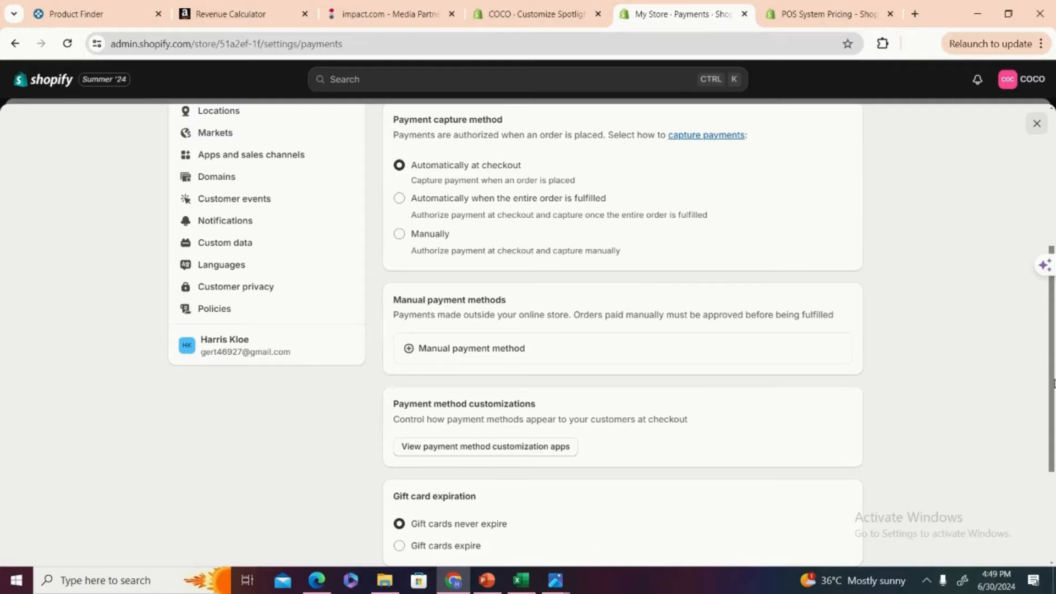
{"action": "left_click_drag", "start_coordinate": [1054, 383], "coordinate": [1055, 453]}
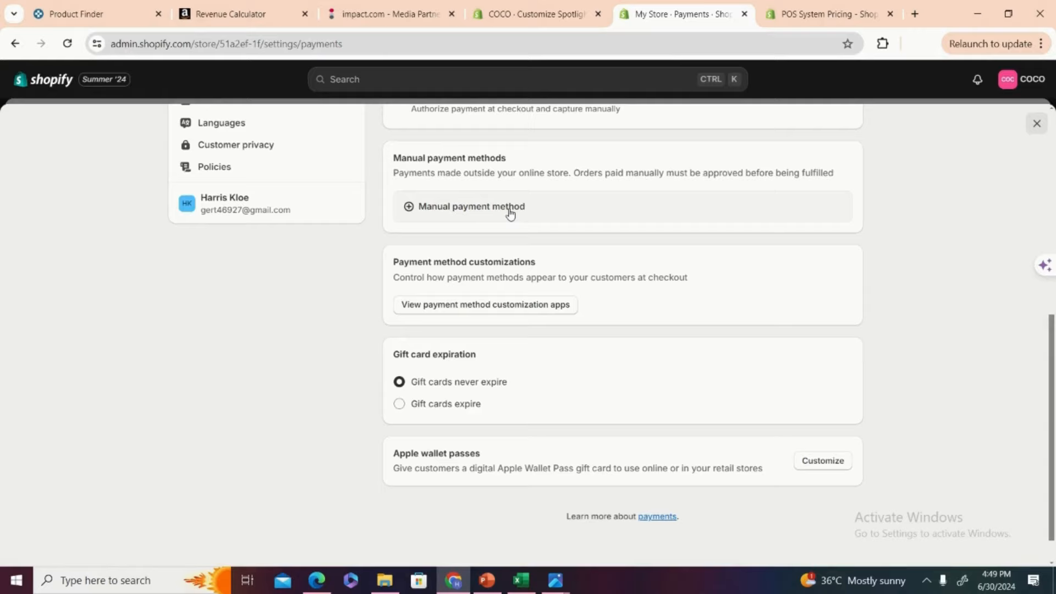
{"action": "left_click", "coordinate": [448, 212]}
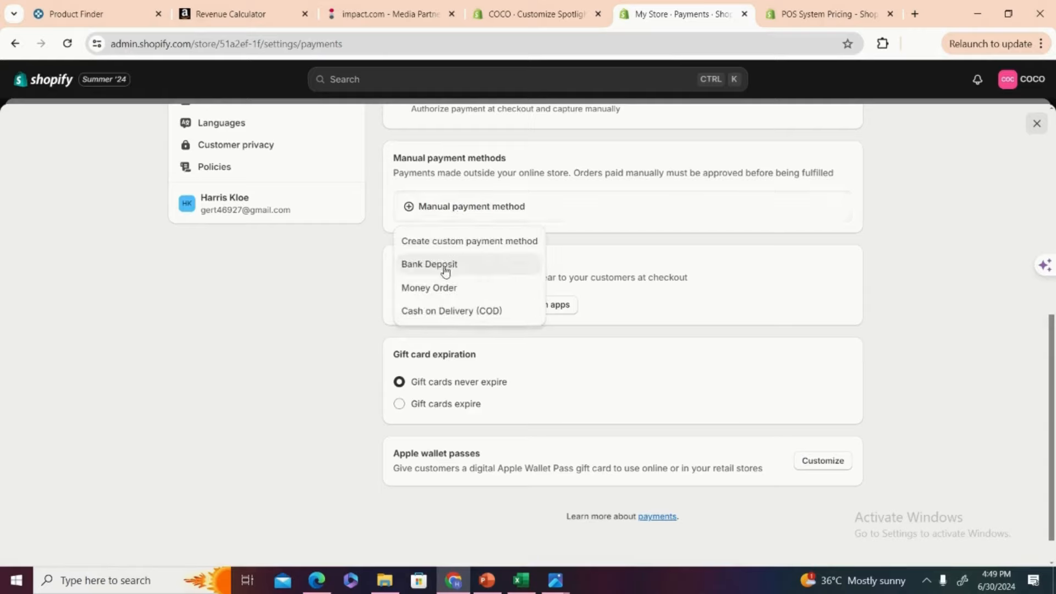
{"action": "left_click", "coordinate": [454, 312]}
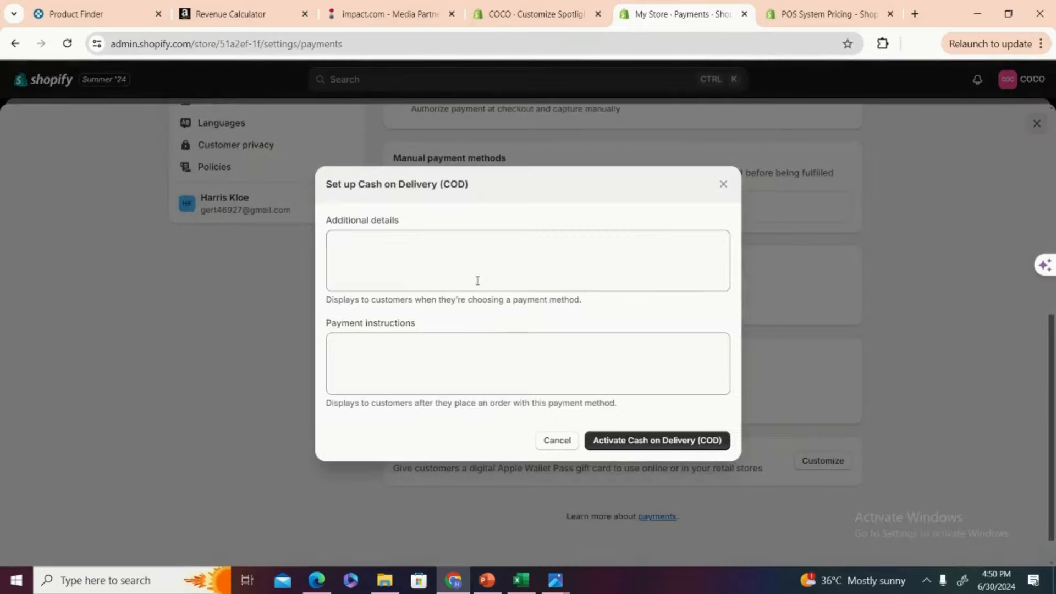
{"action": "left_click", "coordinate": [446, 286]}
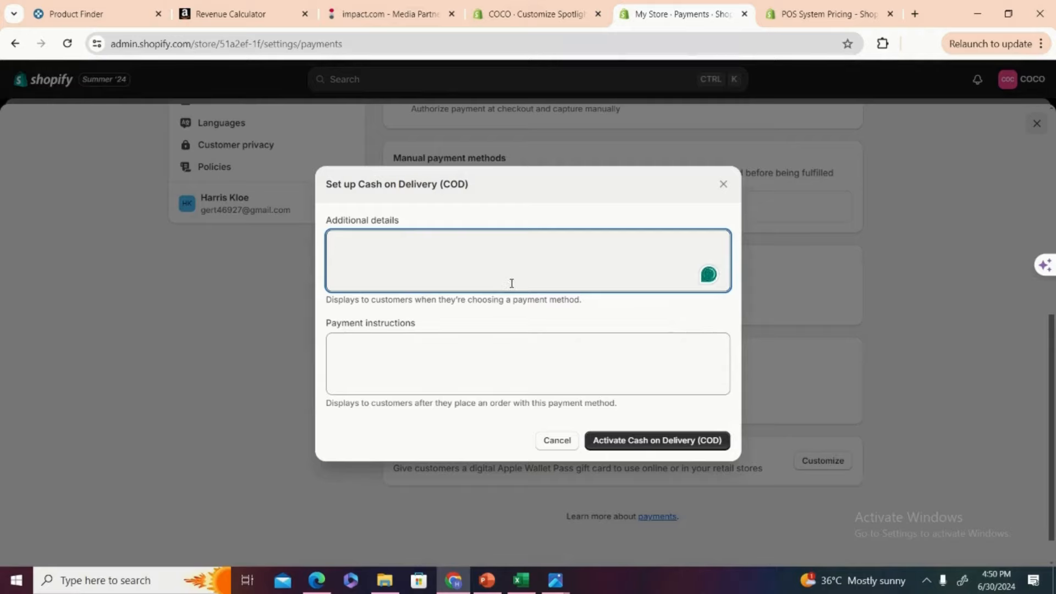
{"action": "left_click", "coordinate": [432, 364]}
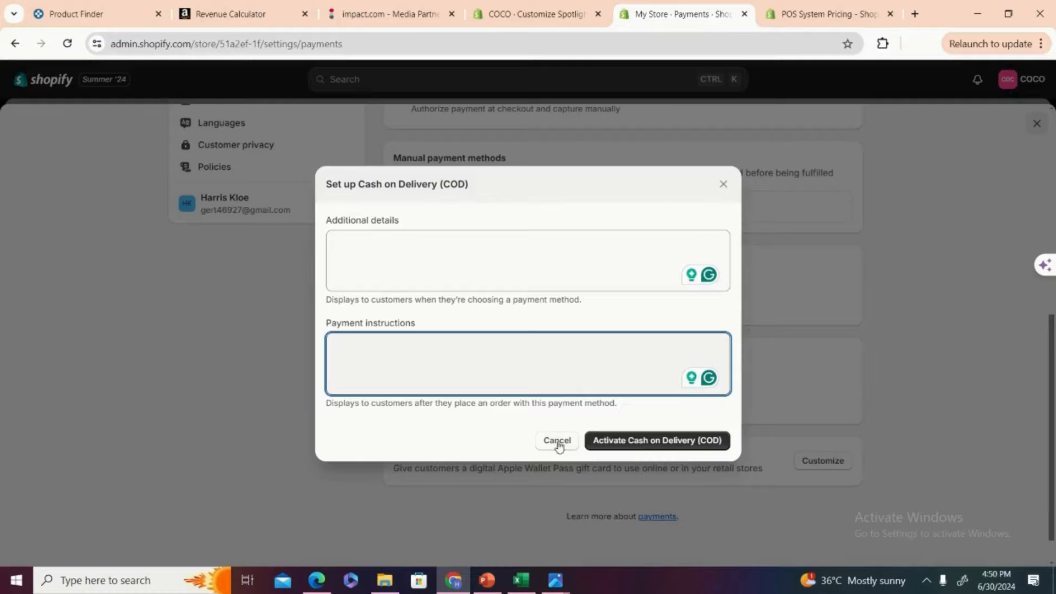
{"action": "left_click", "coordinate": [450, 243]}
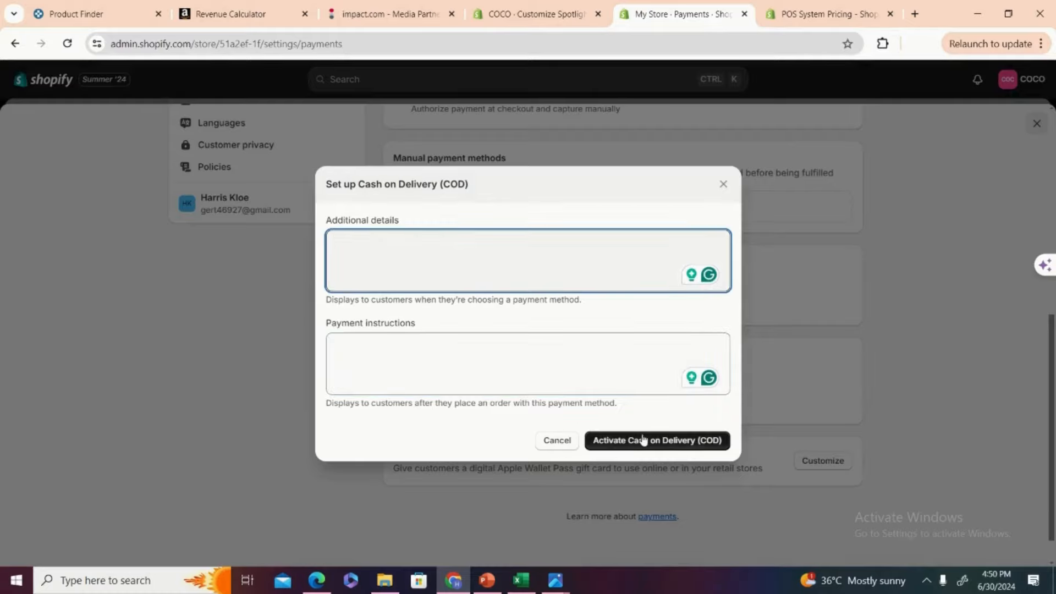
{"action": "left_click", "coordinate": [568, 440]}
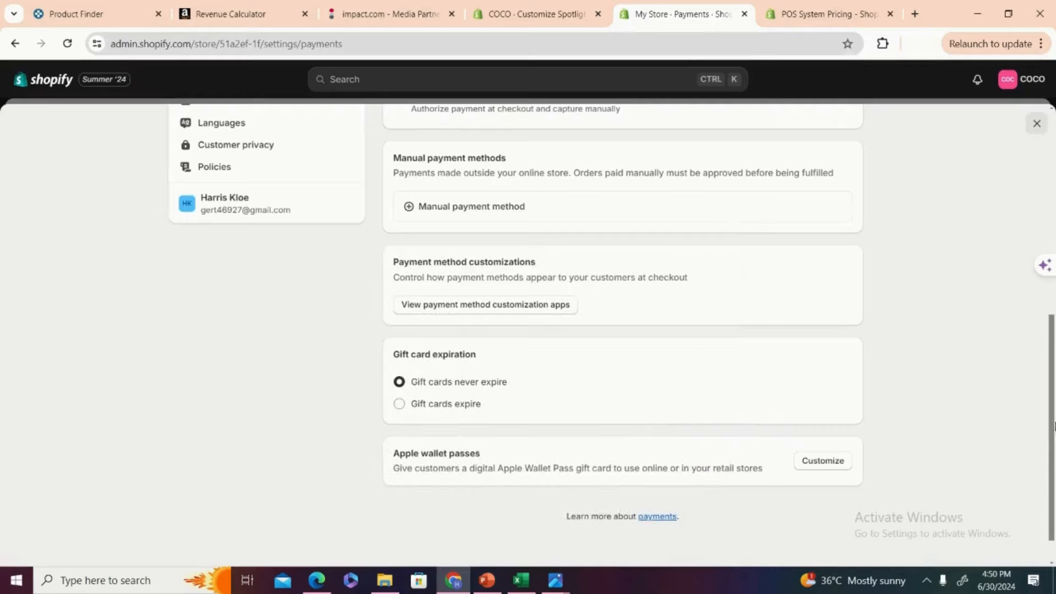
- Leave the Payments settings and open the store's Shipping and delivery settings
{"action": "left_click_drag", "start_coordinate": [1055, 427], "coordinate": [1055, 442]}
{"action": "left_click", "coordinate": [924, 425]}
{"action": "left_click_drag", "start_coordinate": [1053, 437], "coordinate": [1054, 246]}
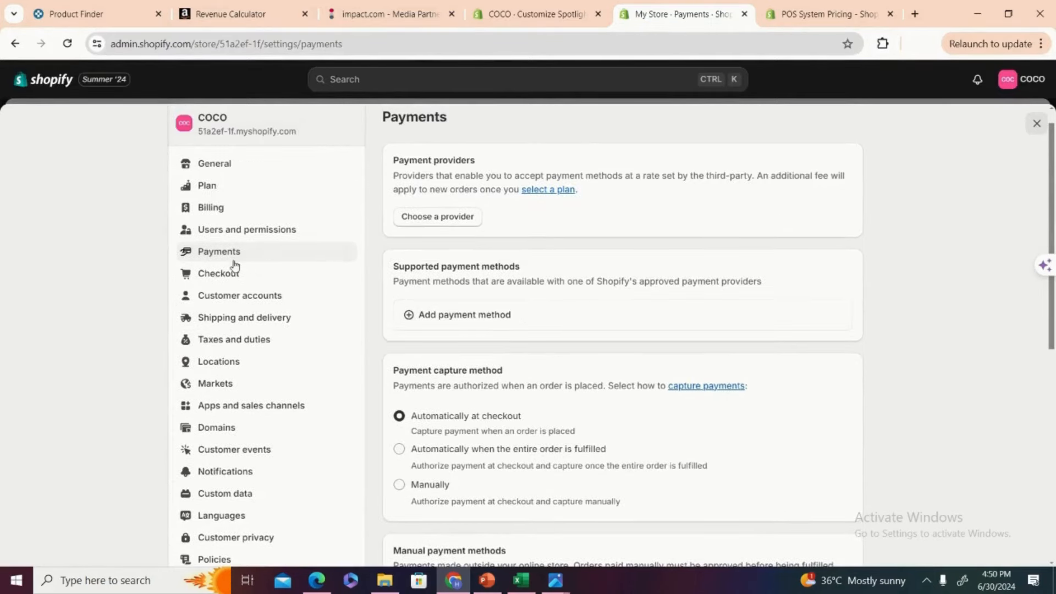
{"action": "left_click", "coordinate": [274, 324]}
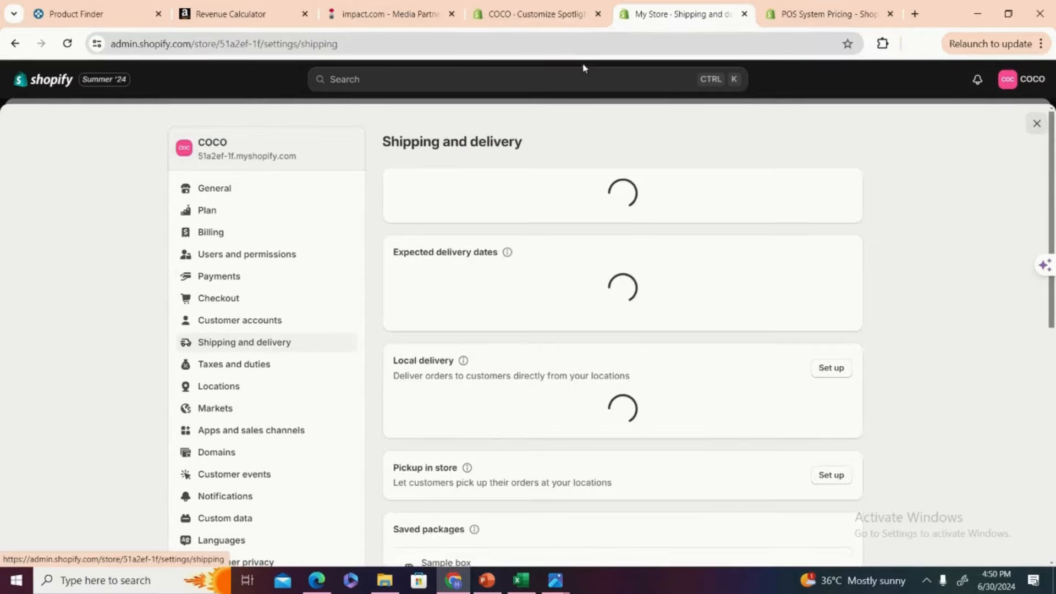
- Check the home page in the theme editor, and return to Shipping and delivery to review the general shipping rates
{"action": "left_click", "coordinate": [511, 8]}
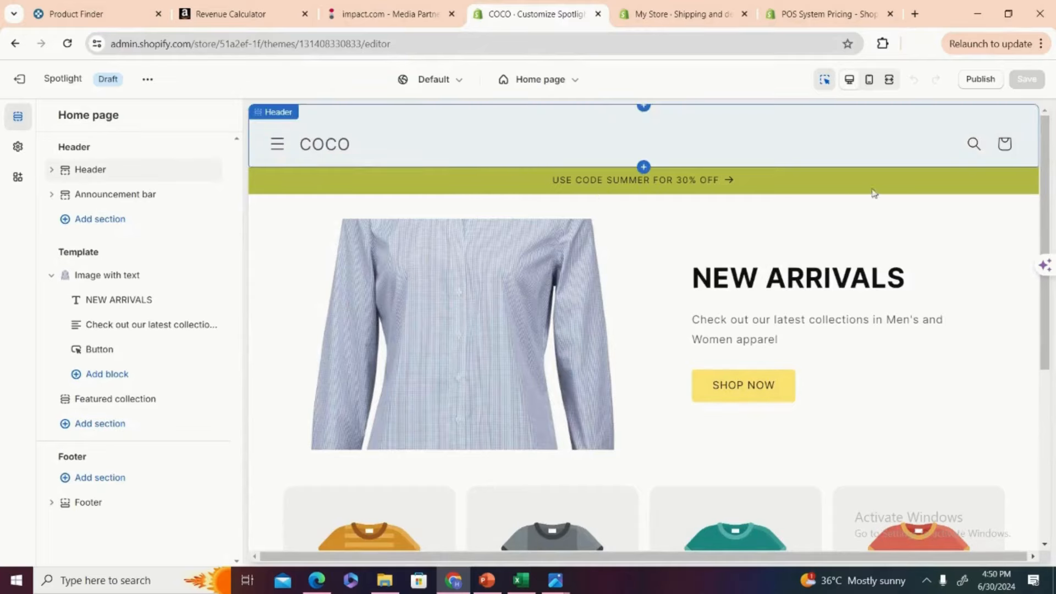
{"action": "left_click", "coordinate": [710, 12]}
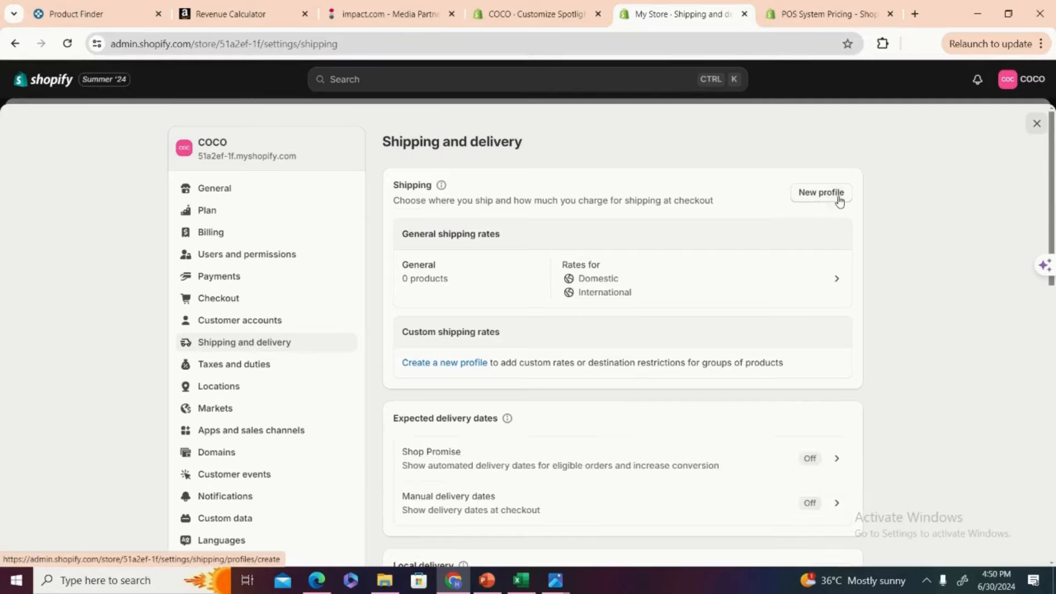
{"action": "left_click_drag", "start_coordinate": [1055, 206], "coordinate": [1055, 226]}
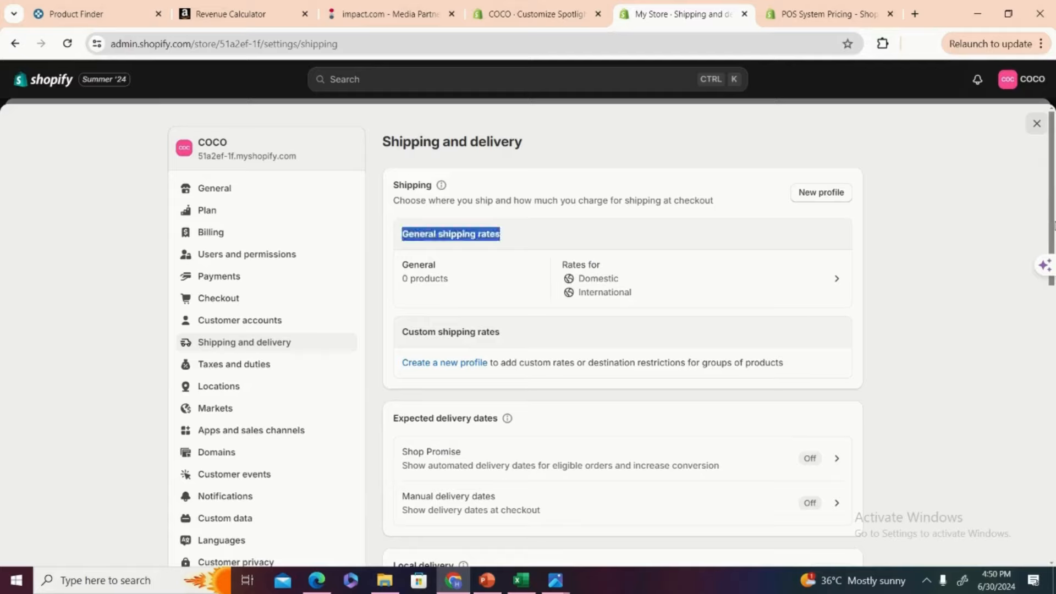
{"action": "left_click", "coordinate": [408, 249]}
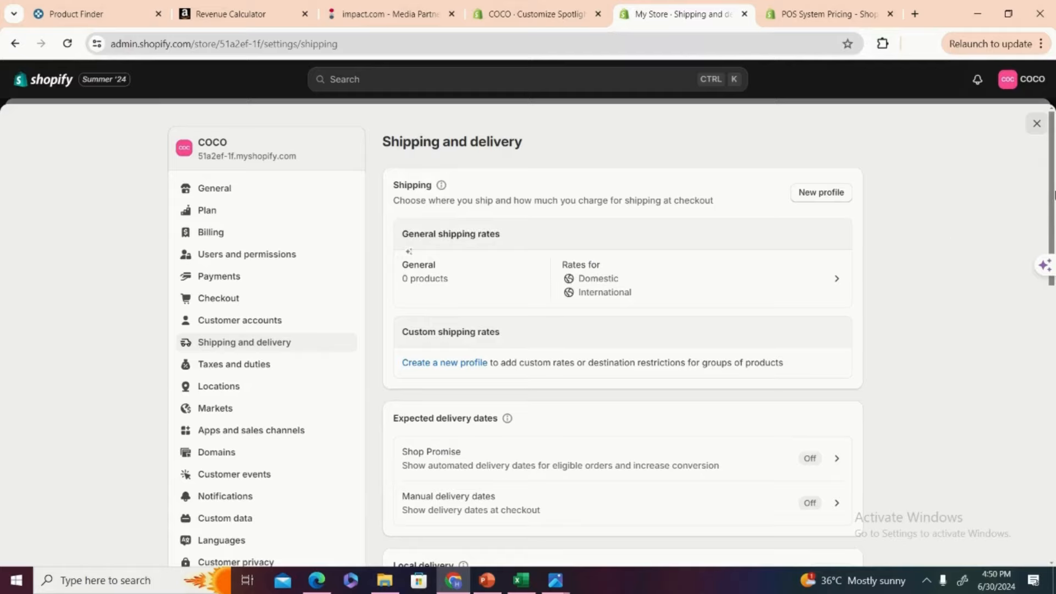
- Start a new shipping profile and name it FASHION PRODUCTS
{"action": "left_click", "coordinate": [841, 201]}
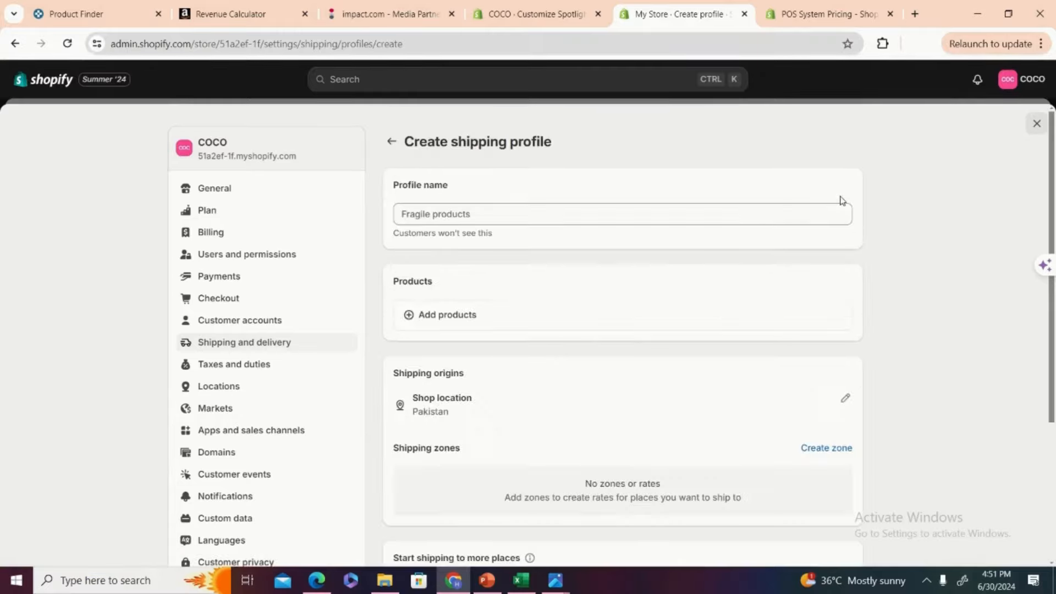
{"action": "left_click", "coordinate": [636, 214]}
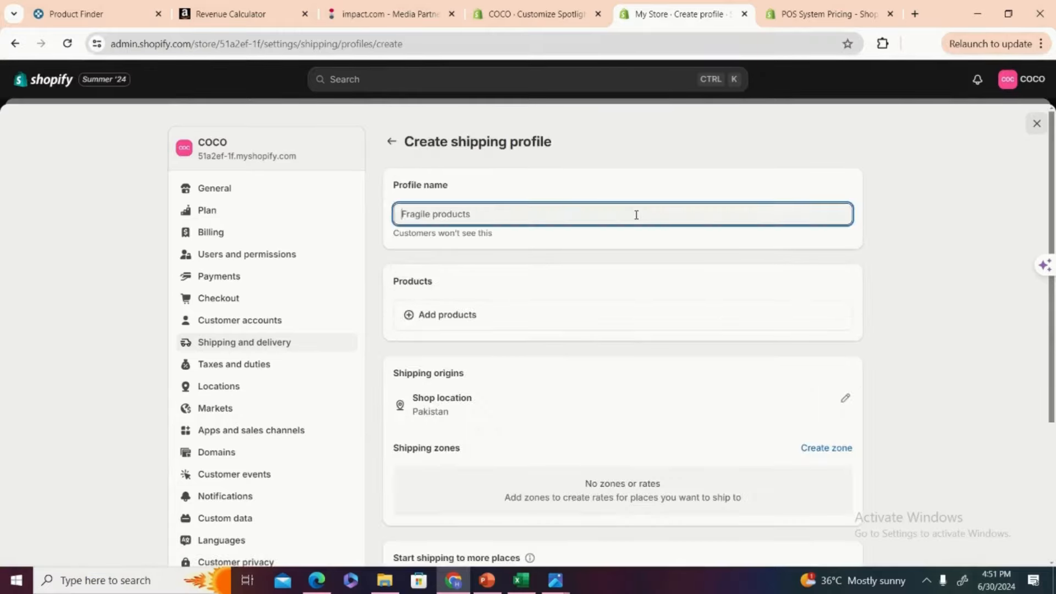
{"action": "type", "text": "FAS"}
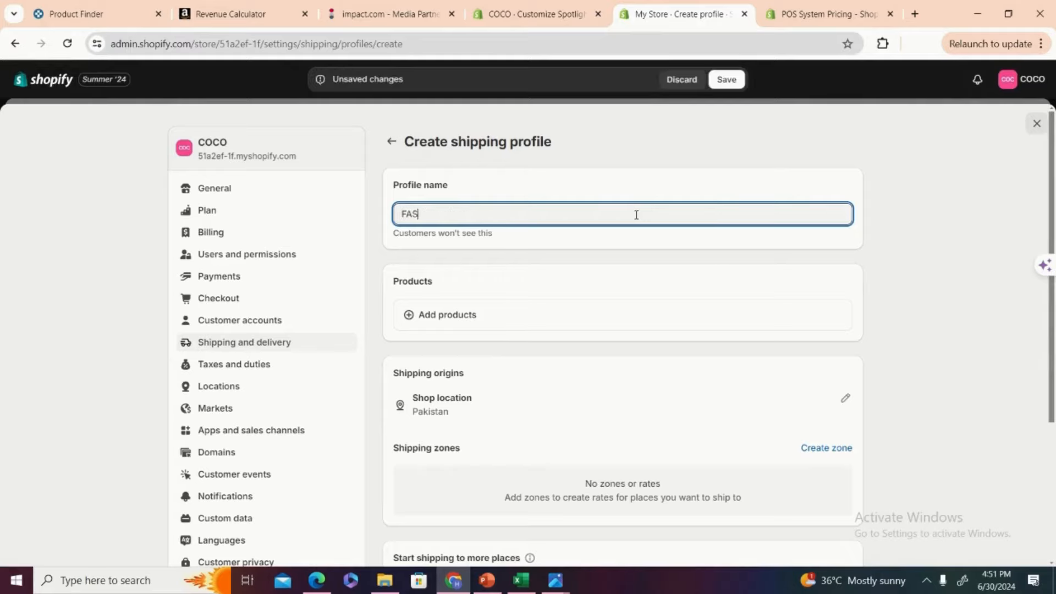
{"action": "type", "text": "HION PROD"}
{"action": "scroll", "coordinate": [1050, 275], "scroll_direction": "down", "scroll_amount": 3}
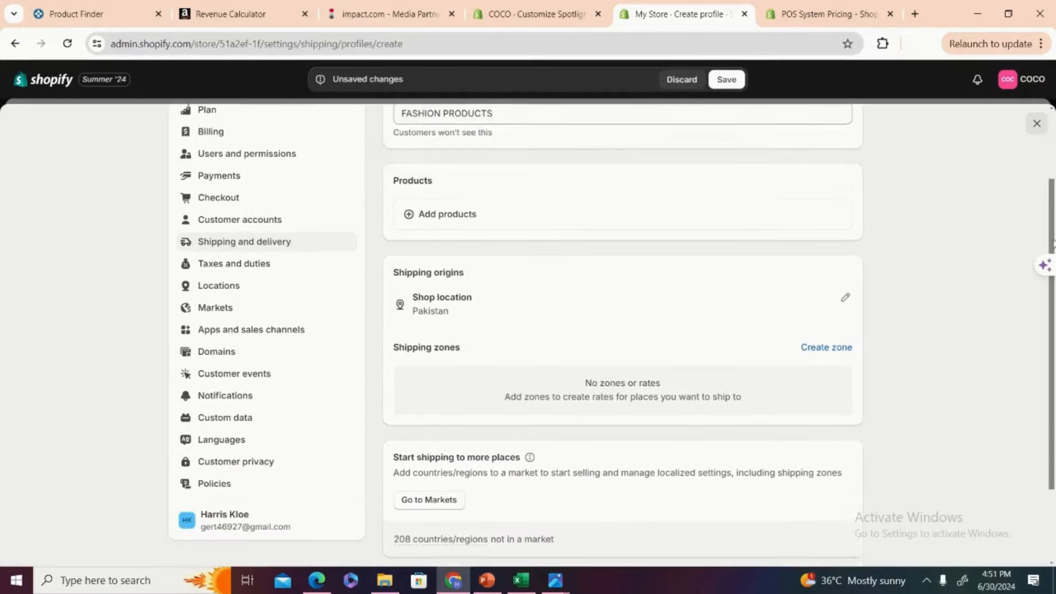
- Go from the new shipping profile to the store's Markets settings and open the International market
{"action": "scroll", "coordinate": [1050, 280], "scroll_direction": "down", "scroll_amount": 1}
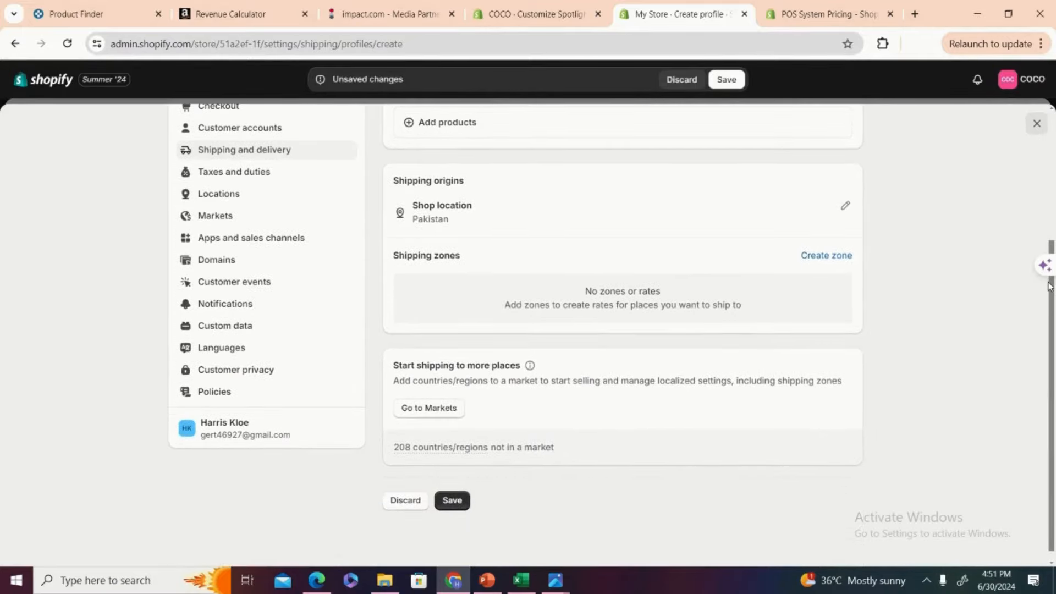
{"action": "left_click_drag", "start_coordinate": [1050, 285], "coordinate": [1048, 294]}
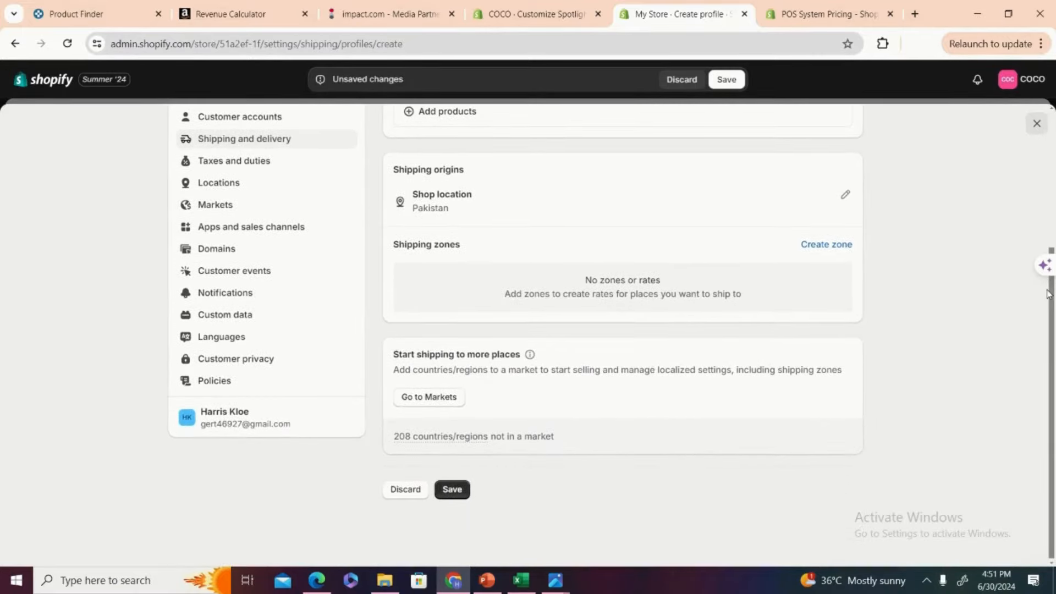
{"action": "left_click", "coordinate": [451, 397]}
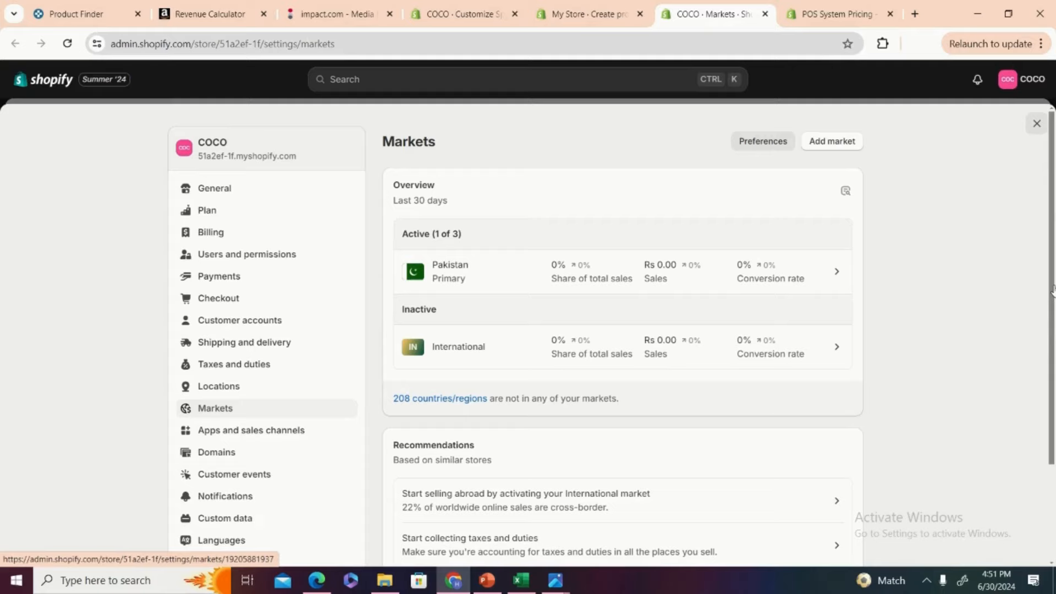
{"action": "left_click_drag", "start_coordinate": [1053, 286], "coordinate": [1053, 312]}
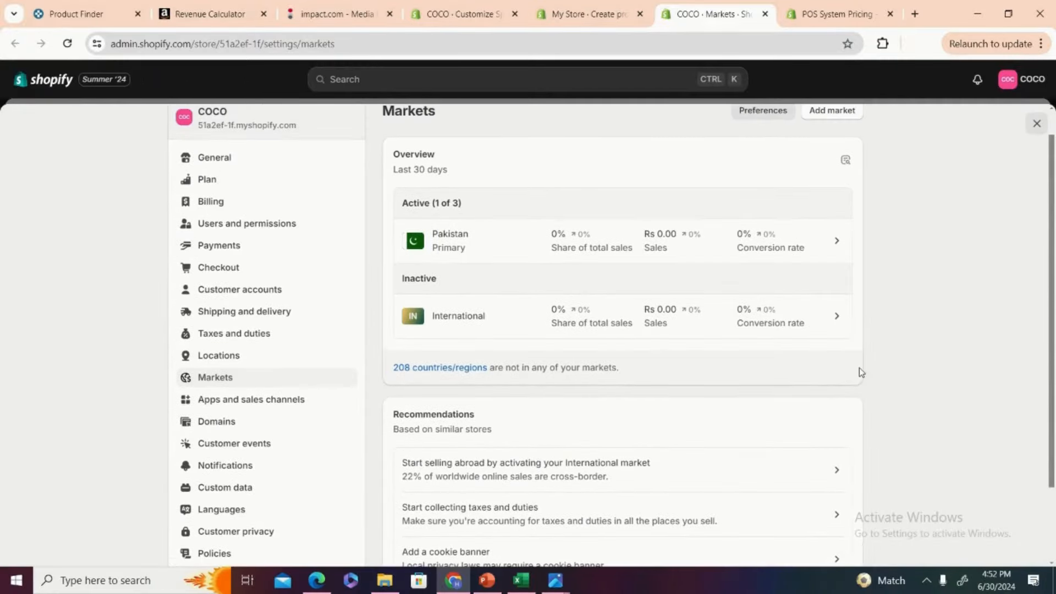
{"action": "left_click", "coordinate": [835, 318]}
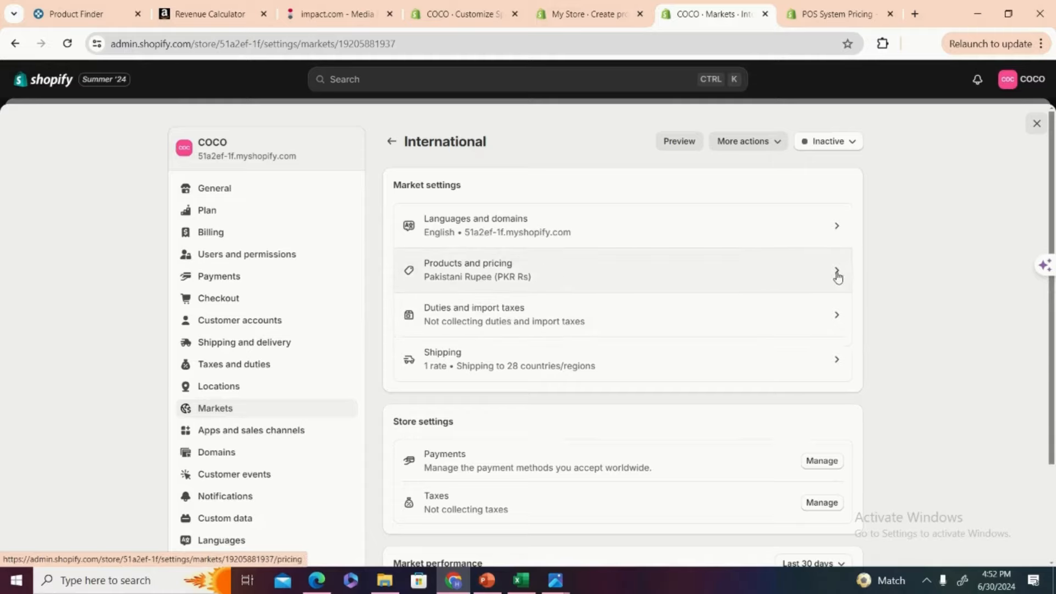
- Review the International market's products and pricing settings, and return to the market's overview
{"action": "left_click", "coordinate": [572, 292]}
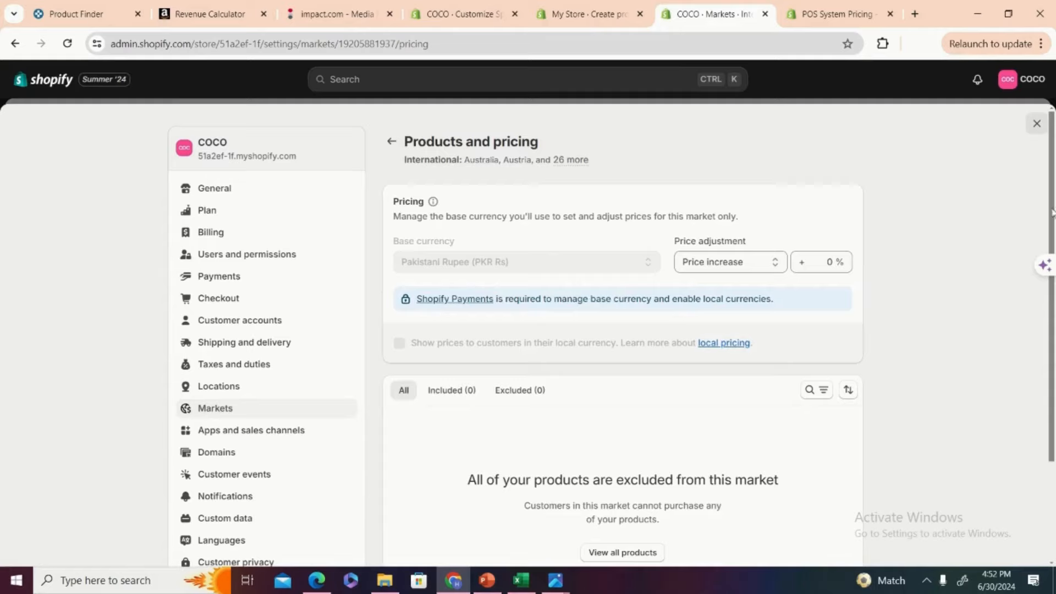
{"action": "scroll", "coordinate": [1043, 288], "scroll_direction": "down", "scroll_amount": 2}
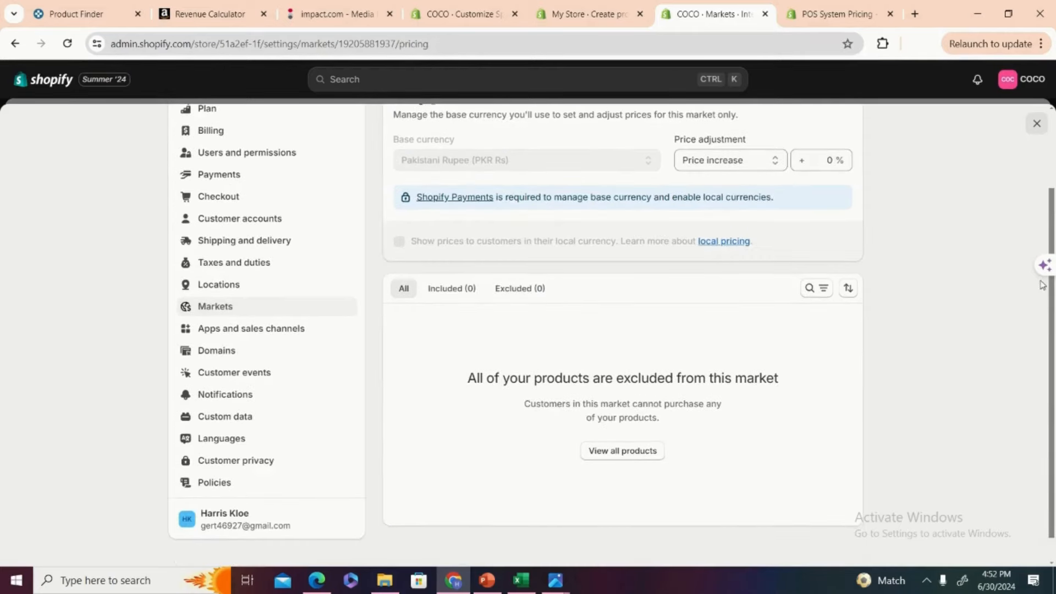
{"action": "scroll", "coordinate": [1042, 285], "scroll_direction": "up", "scroll_amount": 2}
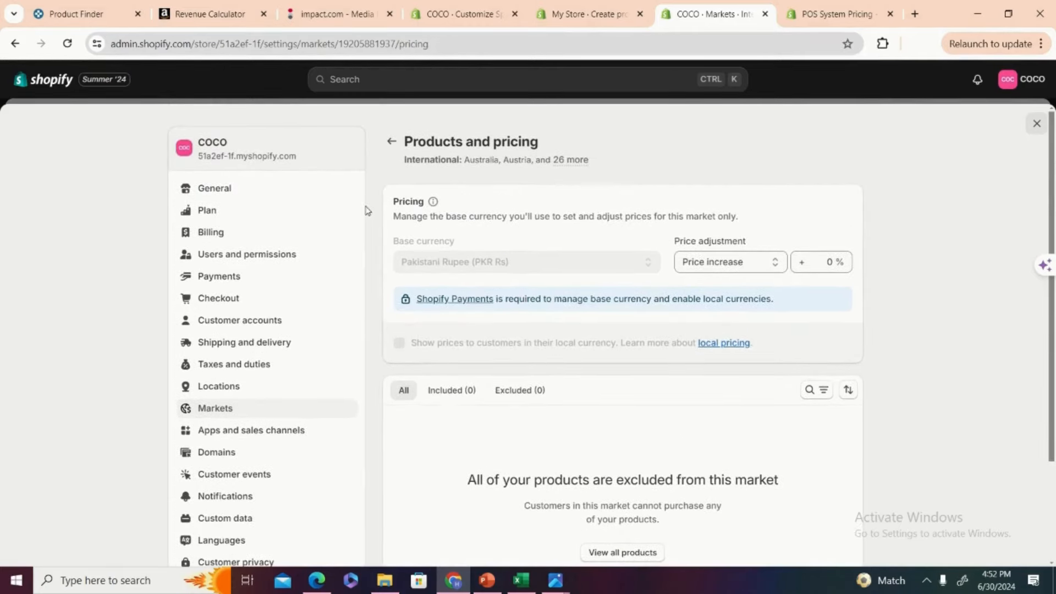
{"action": "left_click", "coordinate": [391, 141]}
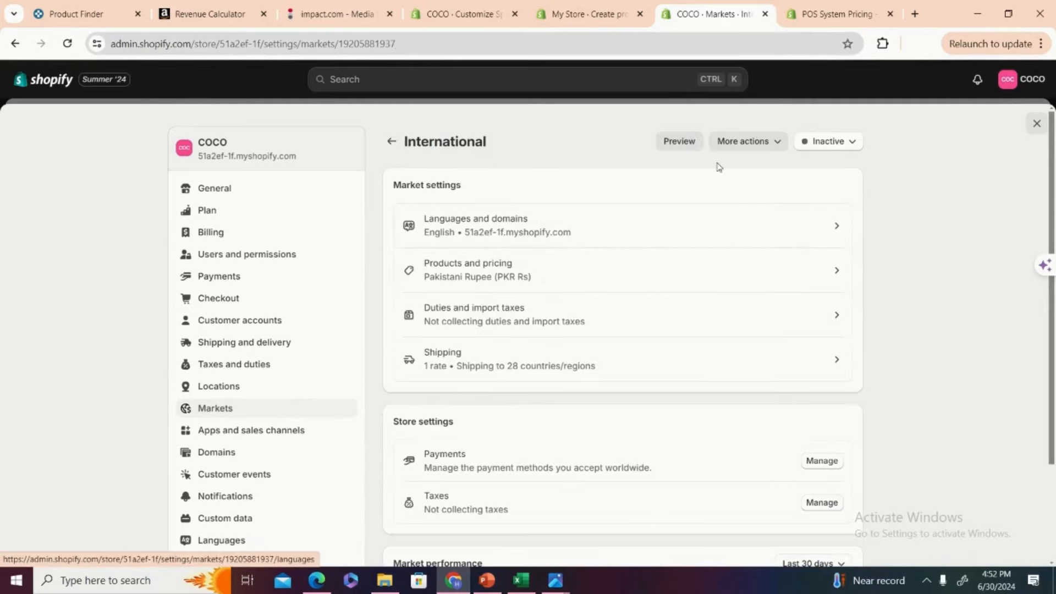
- Set the International market's status to Active and save the change
{"action": "left_click", "coordinate": [831, 142]}
{"action": "left_click", "coordinate": [784, 173]}
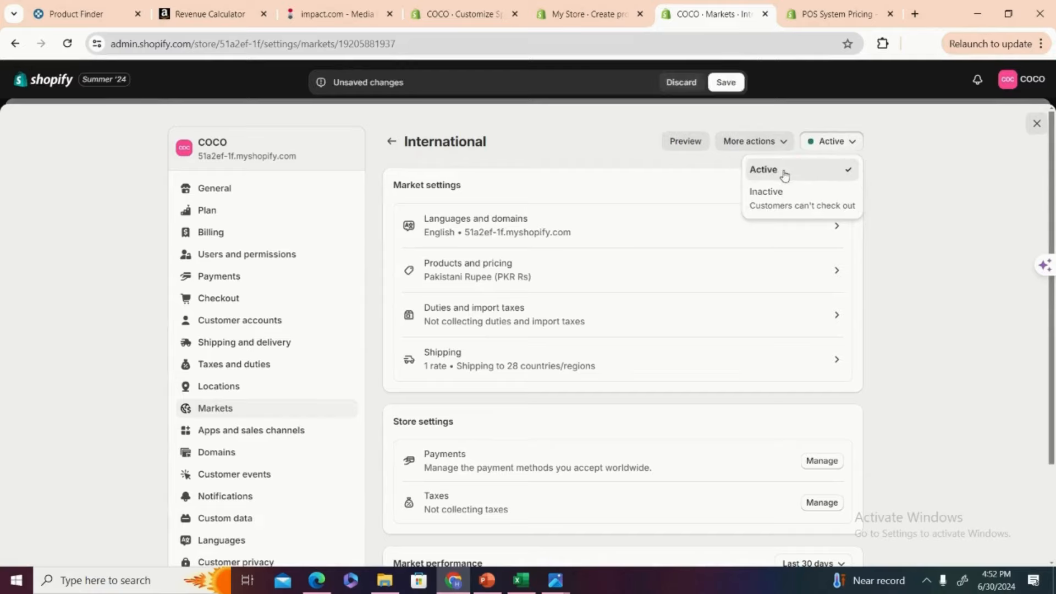
{"action": "left_click", "coordinate": [935, 215]}
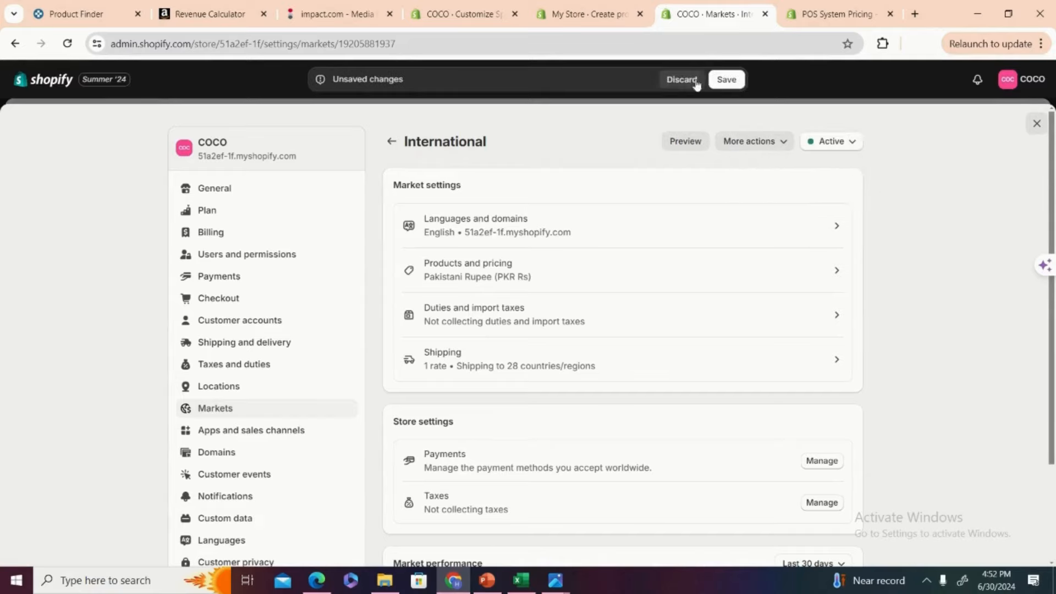
{"action": "left_click", "coordinate": [726, 79]}
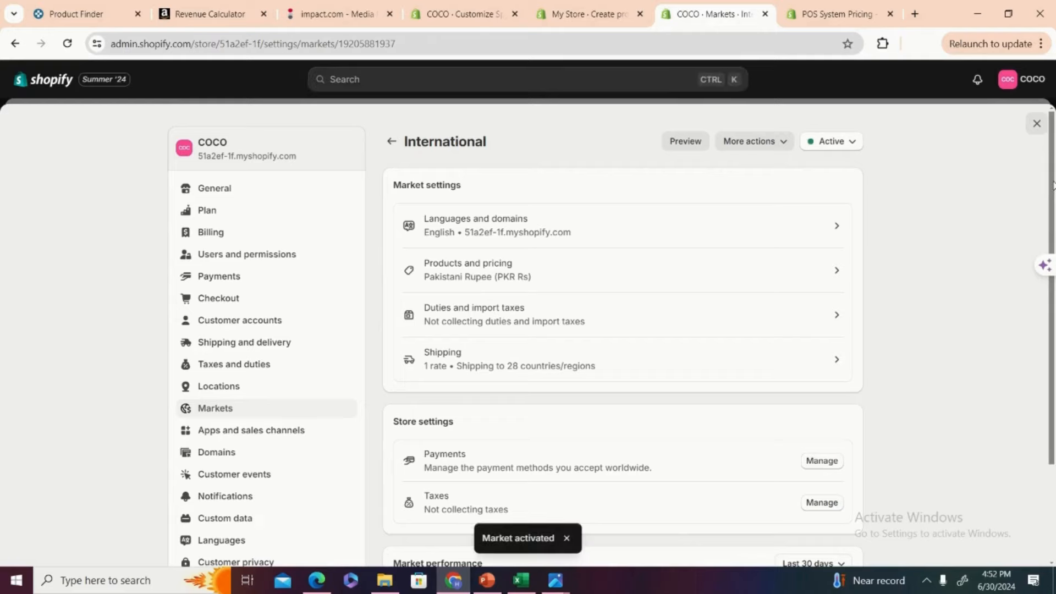
- Open the payment settings from the International market's store settings and look over the payment options
{"action": "left_click_drag", "start_coordinate": [1053, 186], "coordinate": [1053, 299]}
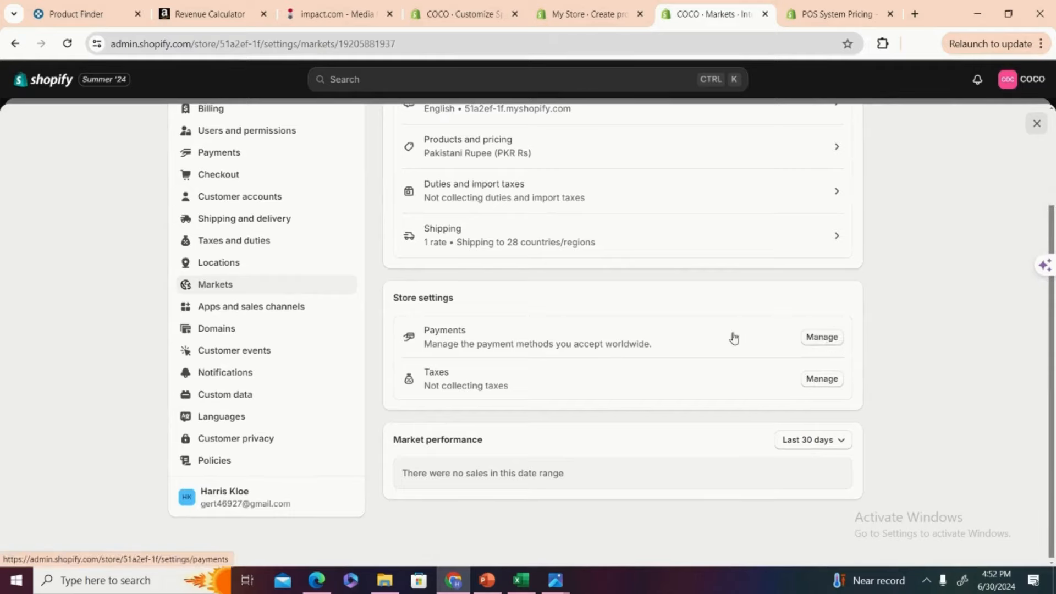
{"action": "left_click", "coordinate": [680, 341]}
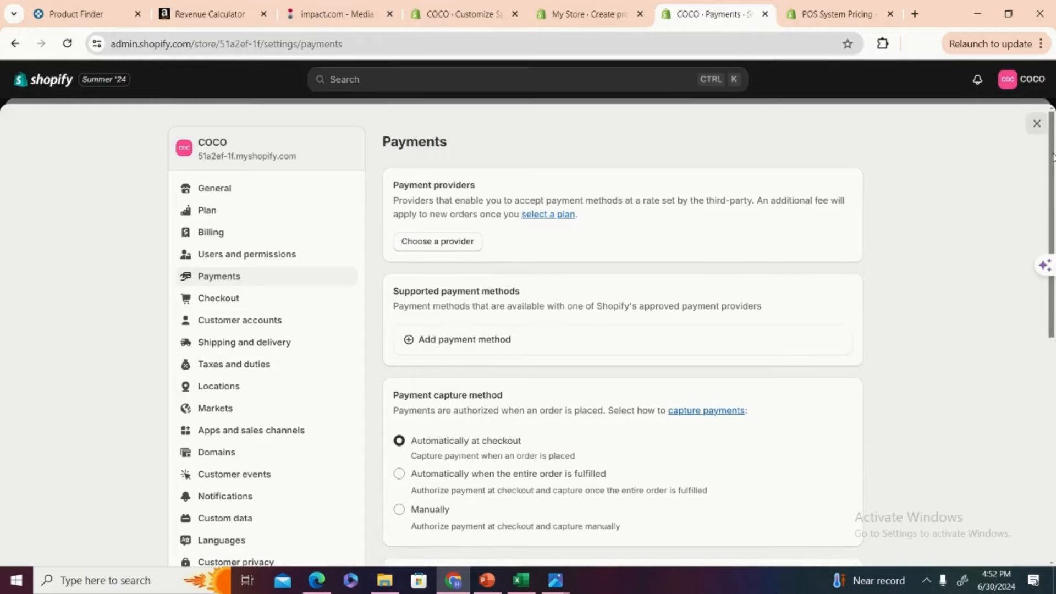
{"action": "mouse_move", "coordinate": [1054, 157]}
{"action": "left_mouse_down"}
{"action": "mouse_move", "coordinate": [1053, 324]}
{"action": "mouse_move", "coordinate": [1055, 137]}
{"action": "left_mouse_up"}
- Return to the store's Shipping and delivery settings, closing the MaxAI.me assistant if it opens
{"action": "left_click", "coordinate": [268, 343]}
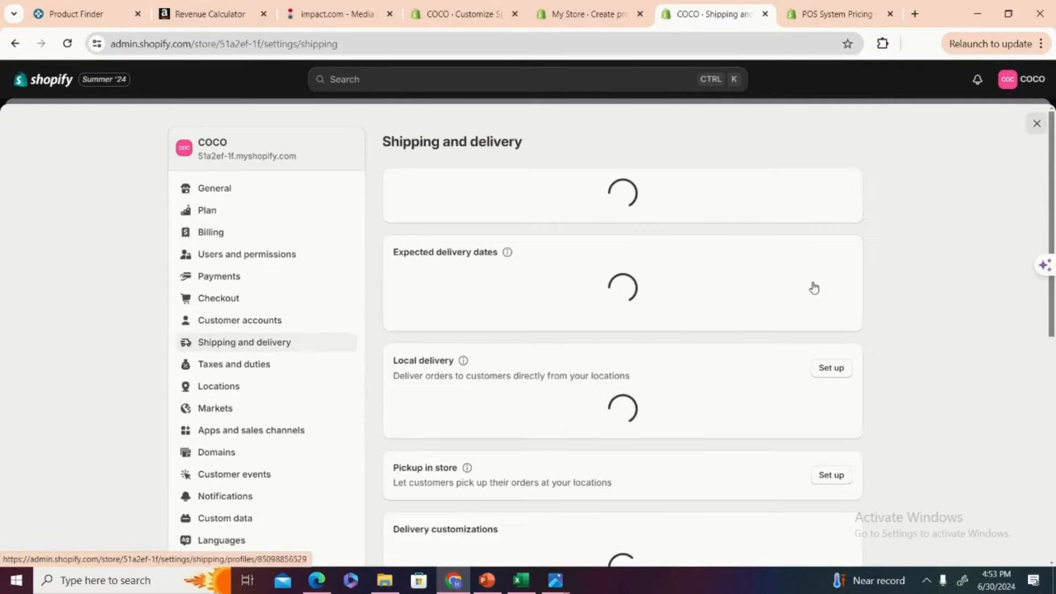
{"action": "left_click_drag", "start_coordinate": [1055, 200], "coordinate": [1048, 270]}
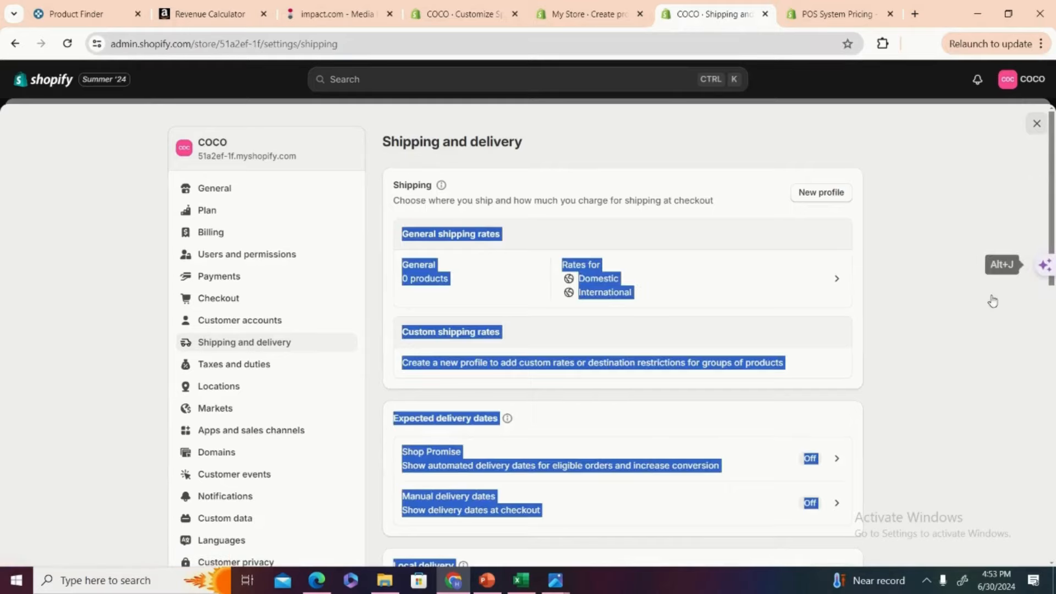
{"action": "left_click", "coordinate": [1045, 266]}
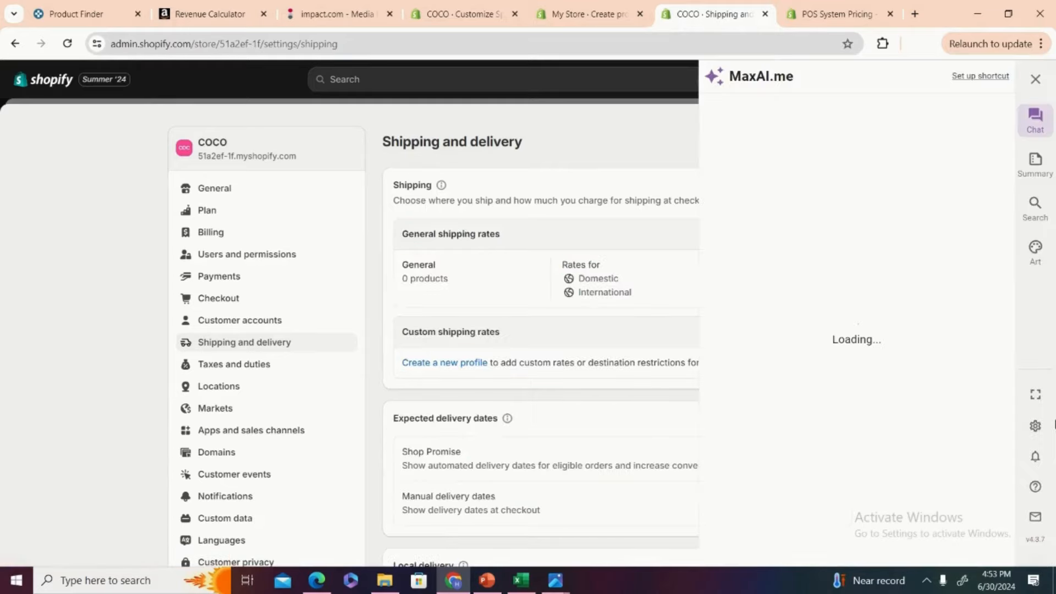
{"action": "left_click", "coordinate": [1035, 78]}
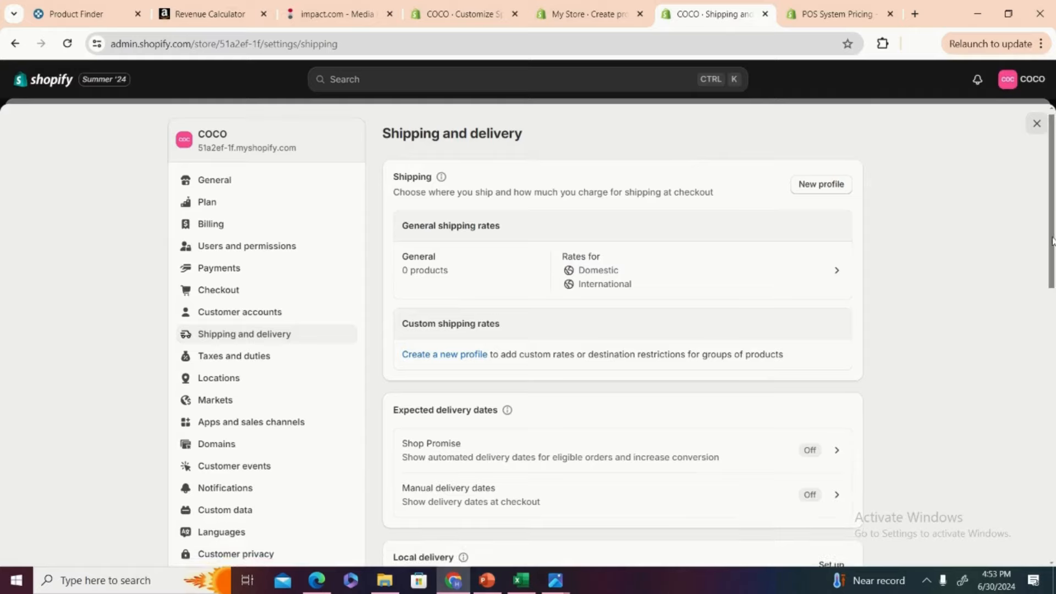
- Open the General shipping profile and check the available actions for the Domestic zone's Standard rate
{"action": "mouse_move", "coordinate": [1053, 221]}
{"action": "left_mouse_down"}
{"action": "mouse_move", "coordinate": [1054, 527]}
{"action": "mouse_move", "coordinate": [1054, 214]}
{"action": "left_mouse_up"}
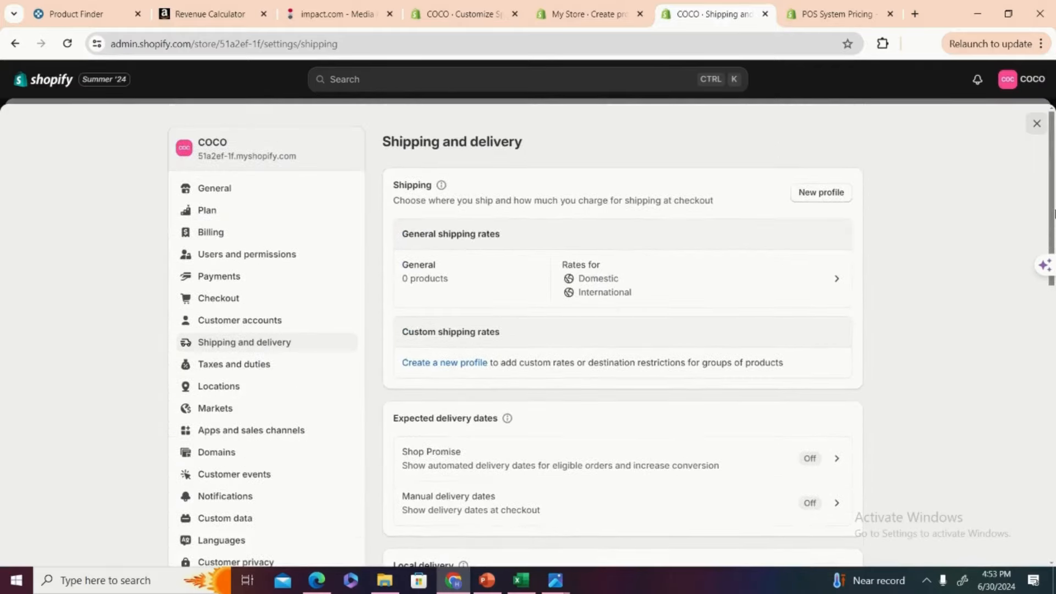
{"action": "left_click", "coordinate": [836, 289]}
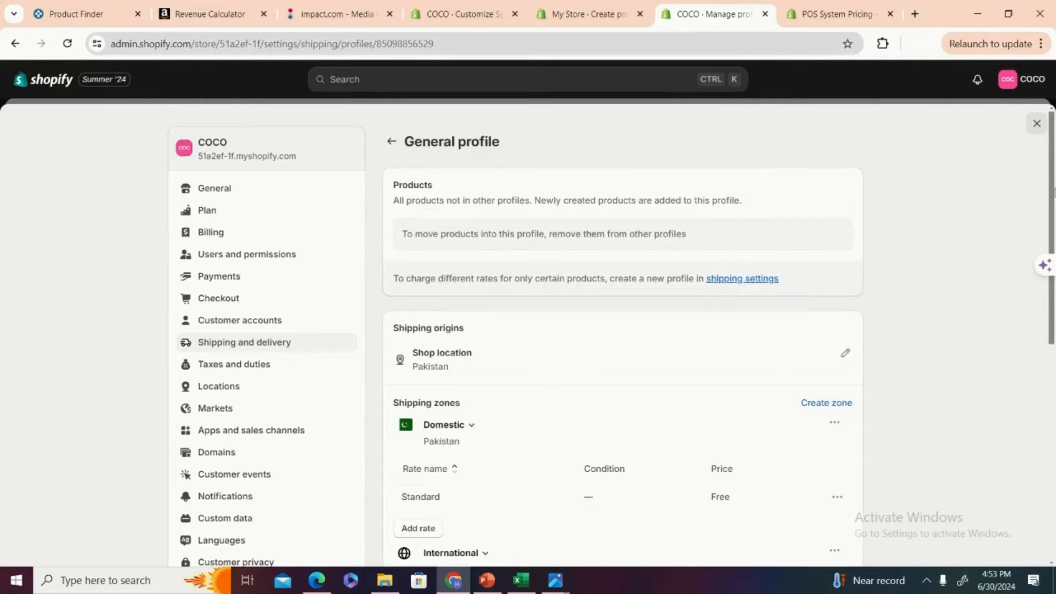
{"action": "left_click_drag", "start_coordinate": [1055, 191], "coordinate": [1047, 331]}
{"action": "left_click", "coordinate": [1000, 238]}
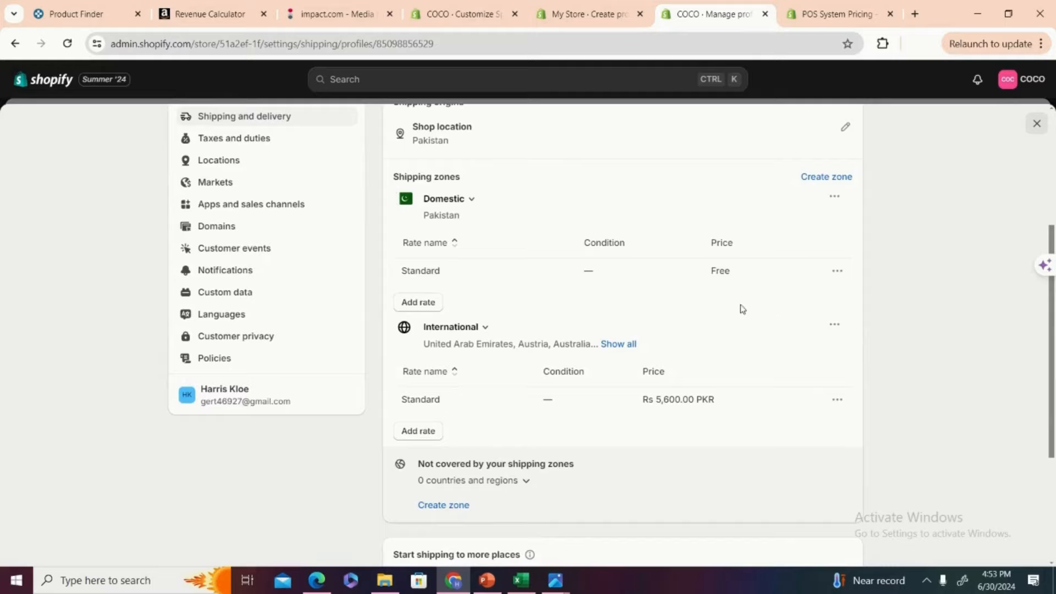
{"action": "left_click", "coordinate": [835, 272]}
{"action": "left_click", "coordinate": [998, 308]}
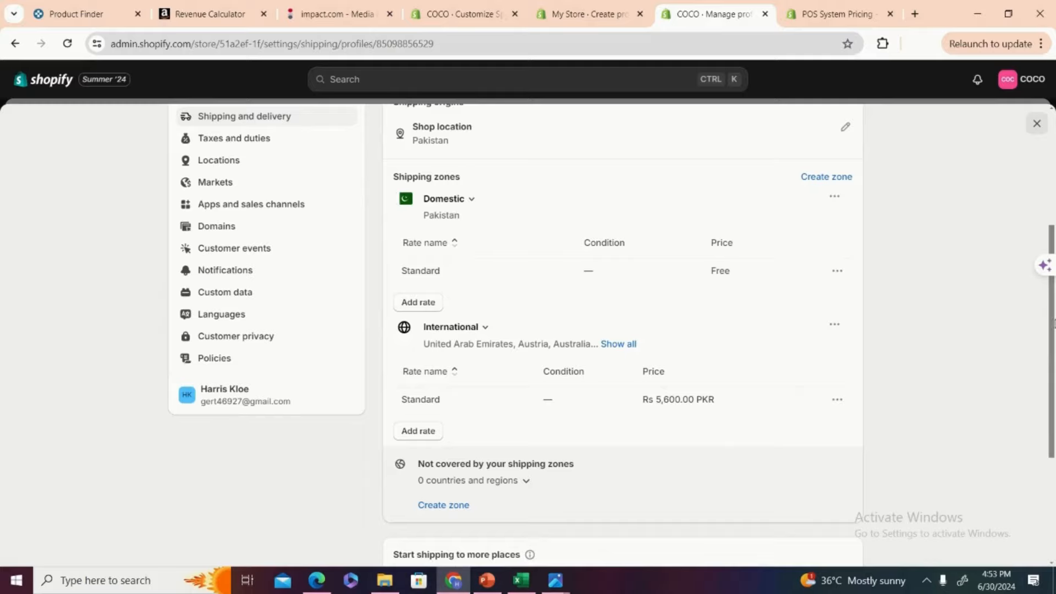
- Check the available actions for the International zone's Standard rate, and return to the Shipping and delivery settings
{"action": "left_click_drag", "start_coordinate": [1053, 324], "coordinate": [1051, 368]}
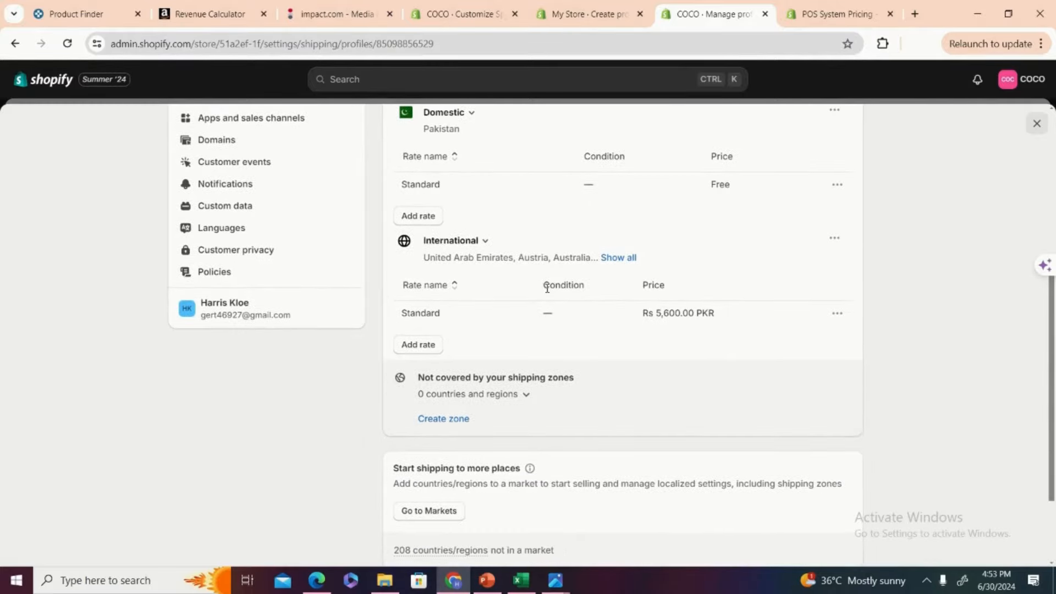
{"action": "left_click", "coordinate": [840, 318]}
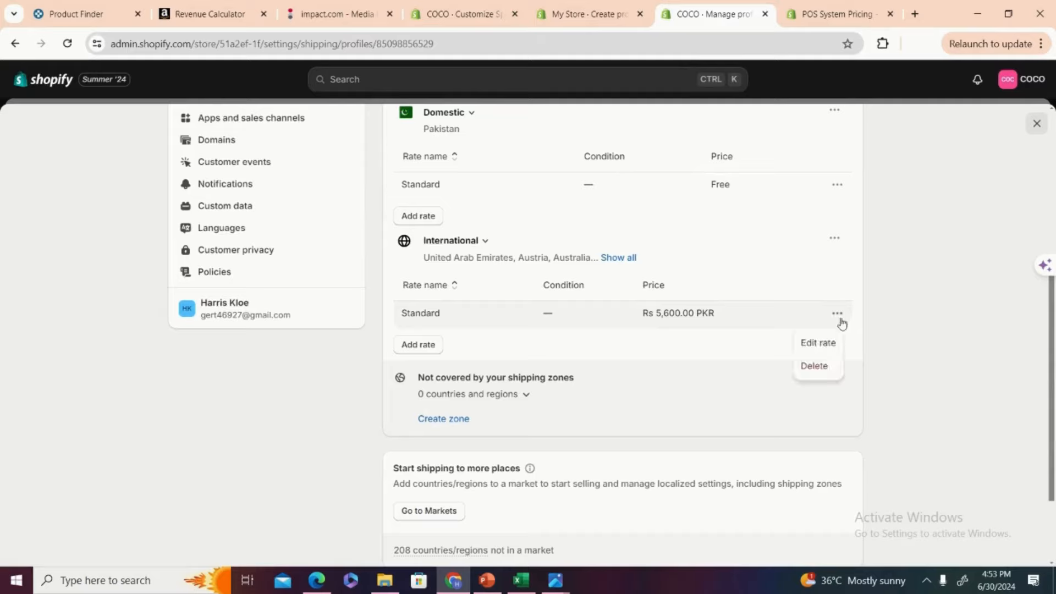
{"action": "left_click", "coordinate": [842, 322]}
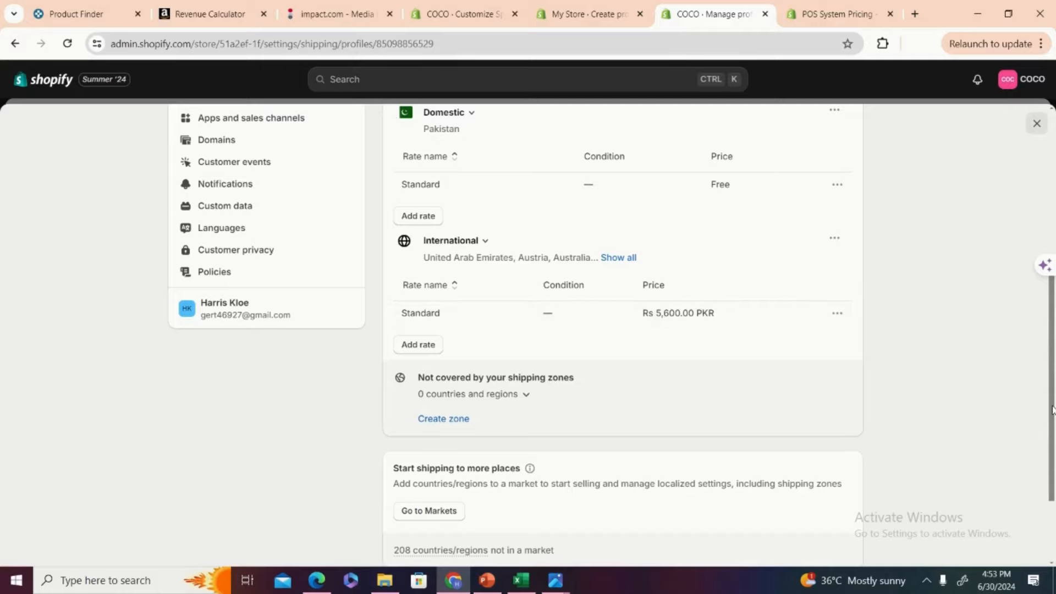
{"action": "left_click_drag", "start_coordinate": [1053, 410], "coordinate": [1054, 215]}
{"action": "left_click", "coordinate": [391, 141]}
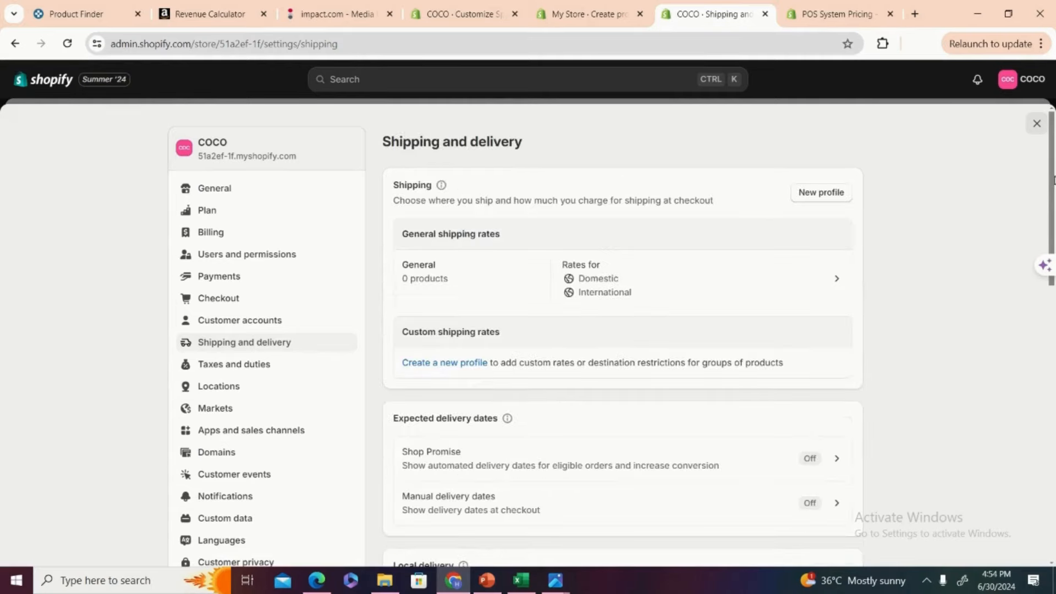
- Look at the Shop Promise option under Expected delivery dates and return to the Shipping and delivery settings
{"action": "left_click_drag", "start_coordinate": [1054, 182], "coordinate": [1053, 275]}
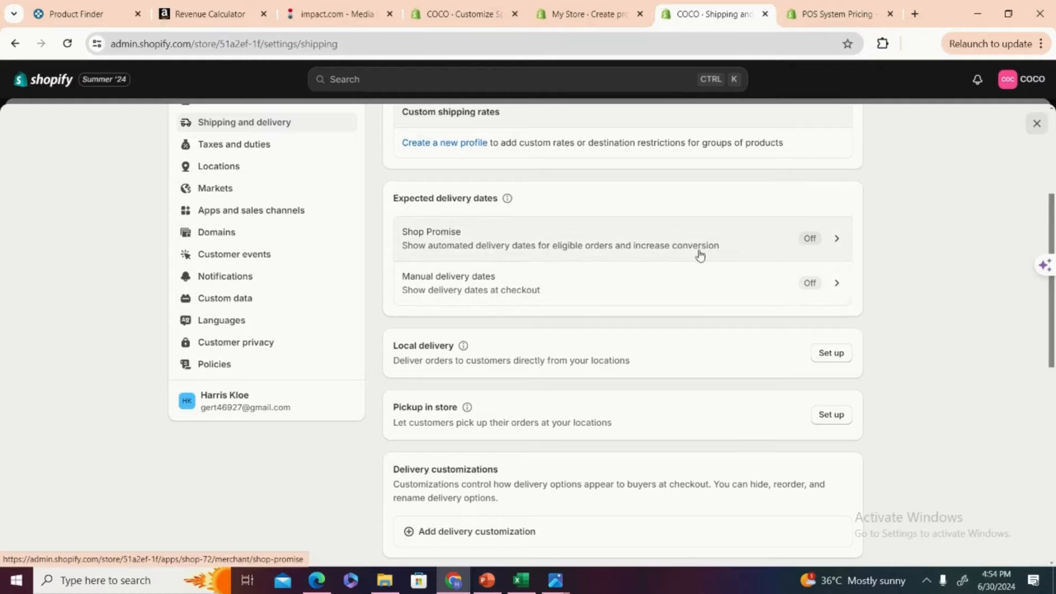
{"action": "left_click", "coordinate": [836, 247]}
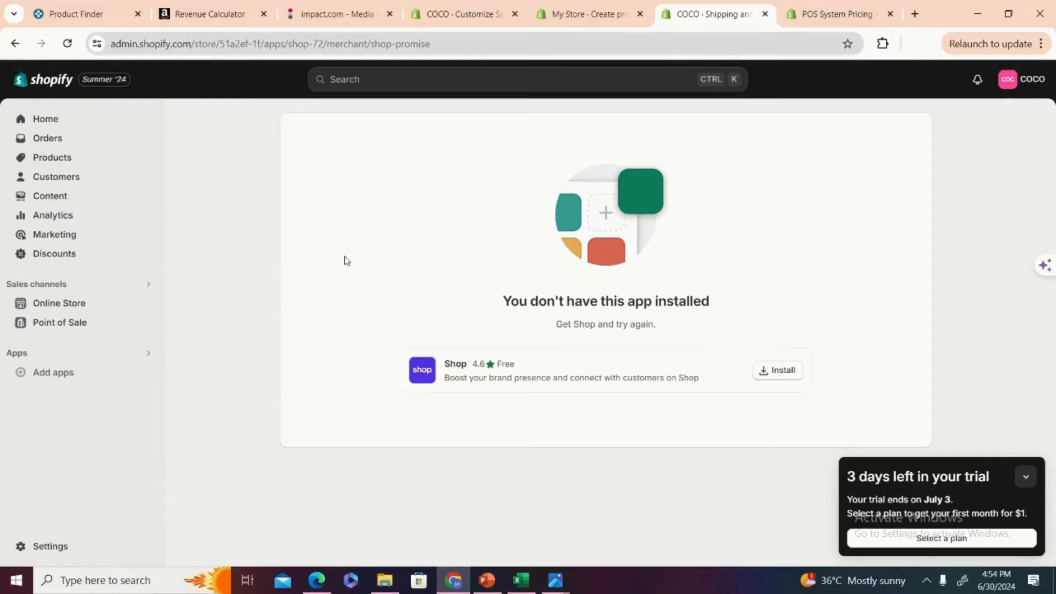
{"action": "left_click", "coordinate": [12, 46]}
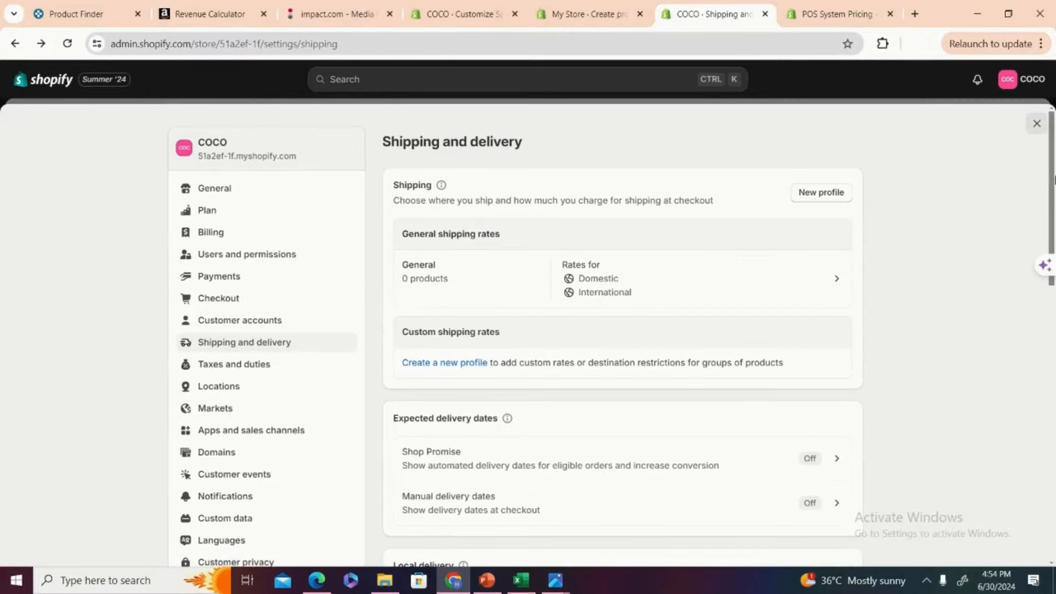
- Read the Manual delivery dates information under Expected delivery dates and close it
{"action": "left_click_drag", "start_coordinate": [1055, 187], "coordinate": [975, 269]}
{"action": "left_click", "coordinate": [975, 269]}
{"action": "scroll", "coordinate": [1048, 231], "scroll_direction": "down", "scroll_amount": 4}
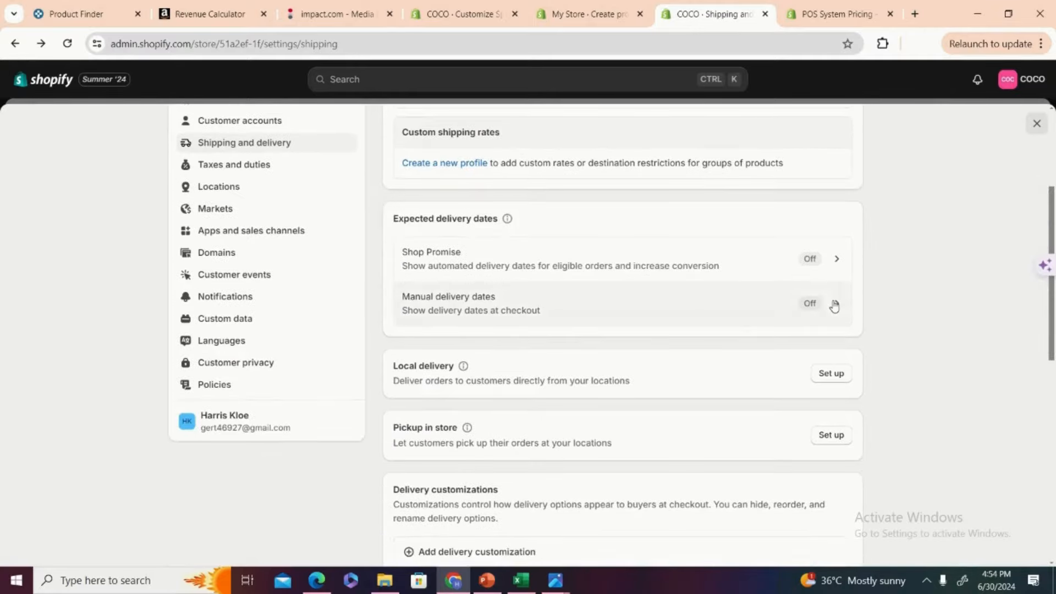
{"action": "left_click", "coordinate": [834, 304]}
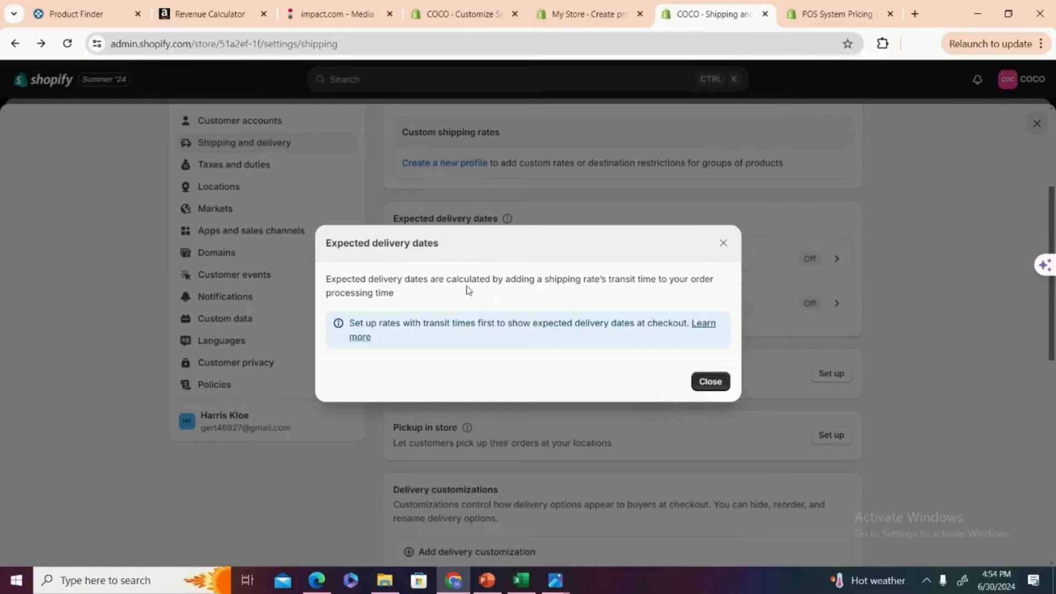
{"action": "left_click", "coordinate": [708, 382]}
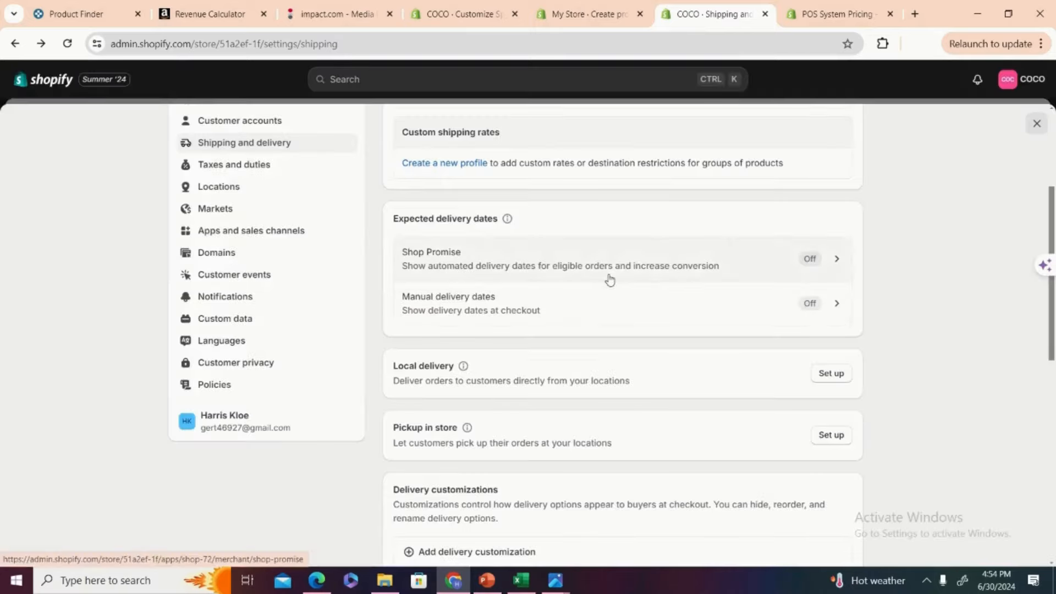
{"action": "left_click", "coordinate": [776, 322]}
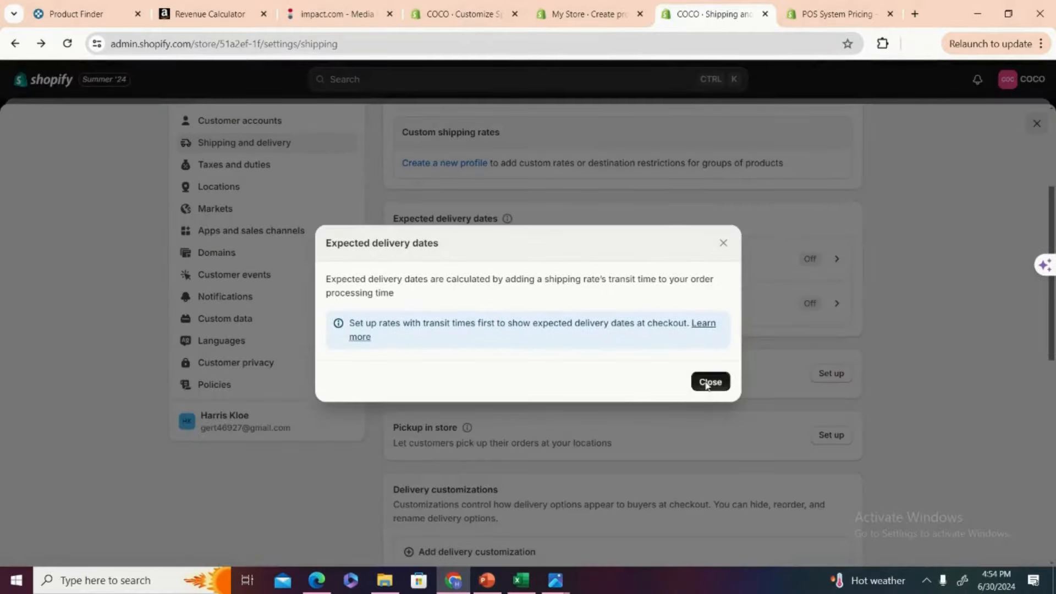
{"action": "left_click", "coordinate": [708, 381]}
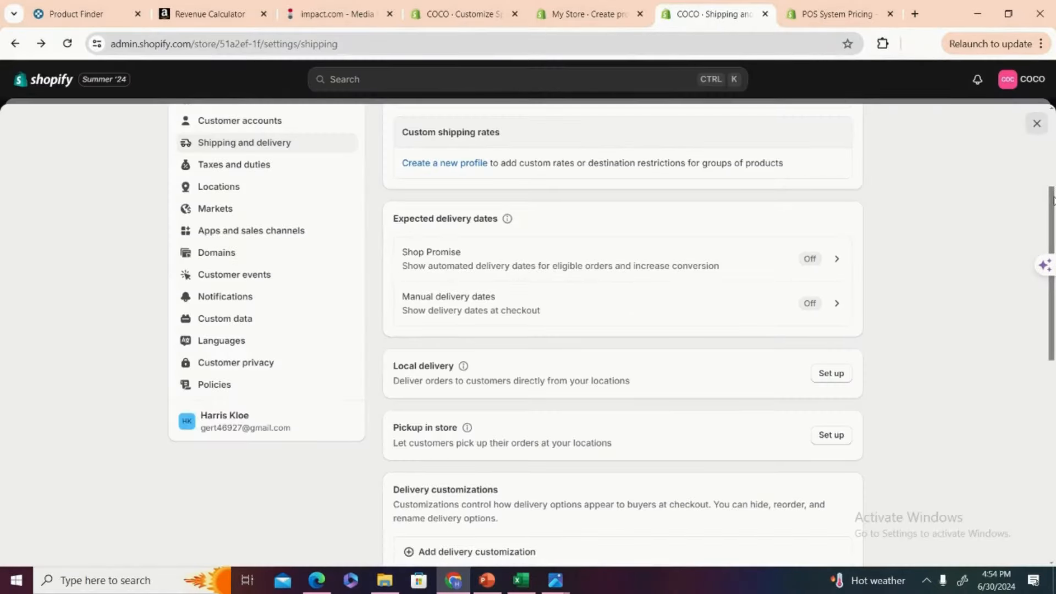
- Open the Local delivery setup for the Pakistan shop location and mark the location as offering local delivery
{"action": "left_click_drag", "start_coordinate": [1053, 200], "coordinate": [1052, 254]}
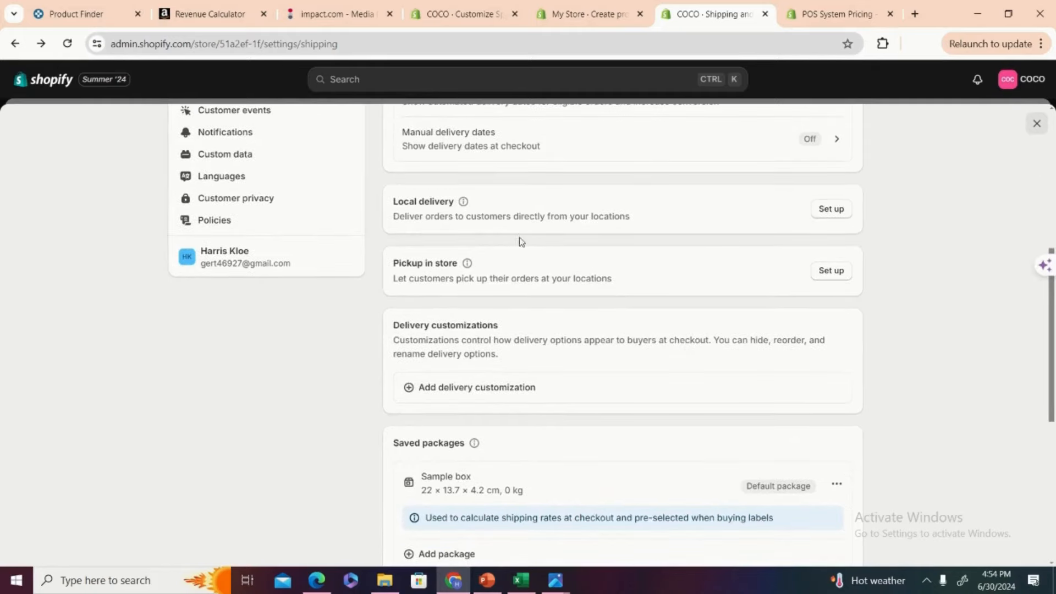
{"action": "left_click", "coordinate": [831, 209]}
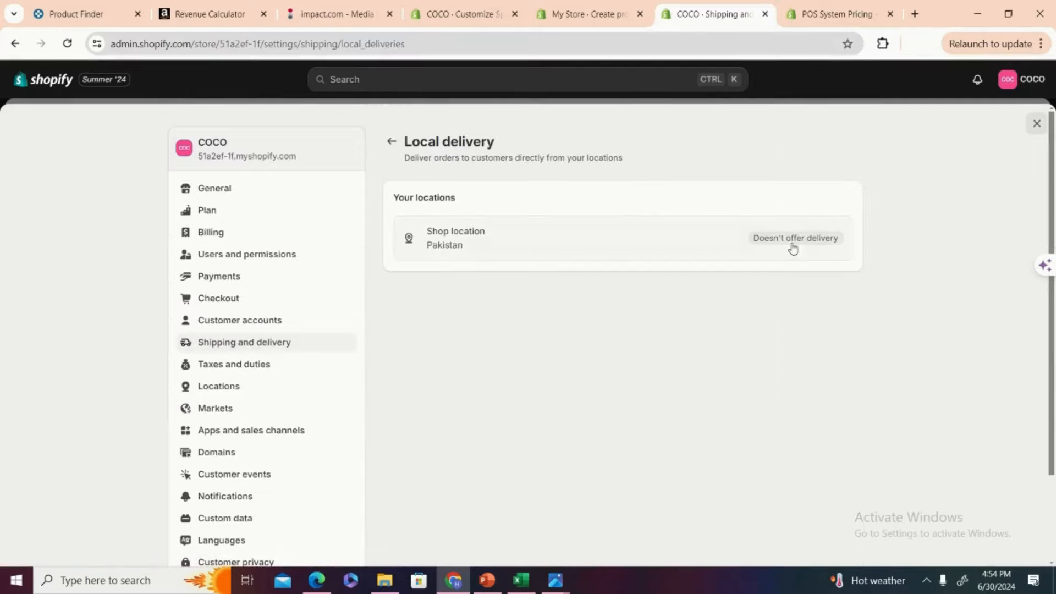
{"action": "left_click", "coordinate": [750, 239]}
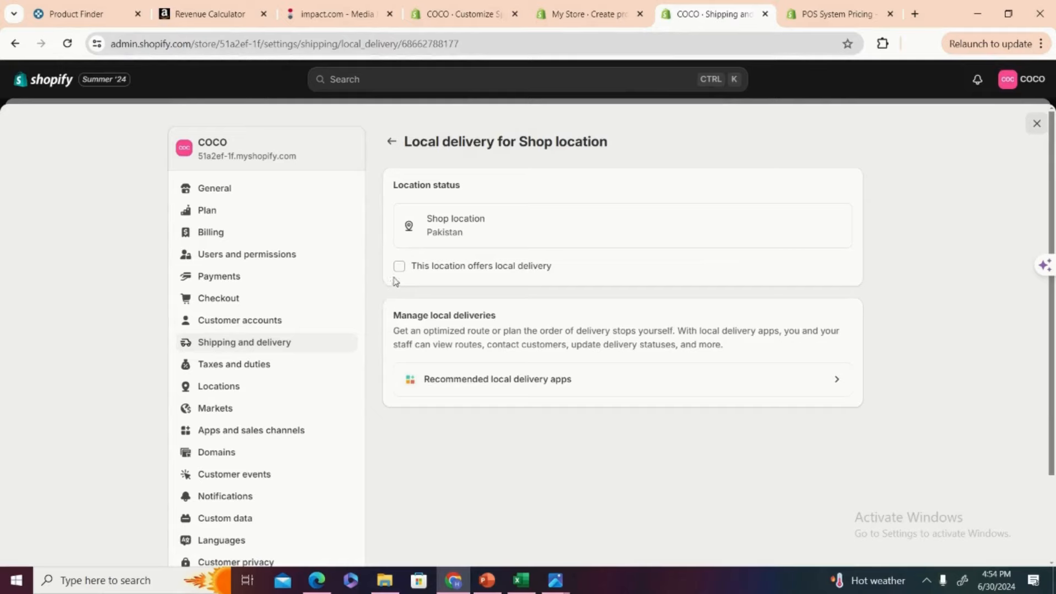
{"action": "left_click", "coordinate": [399, 270]}
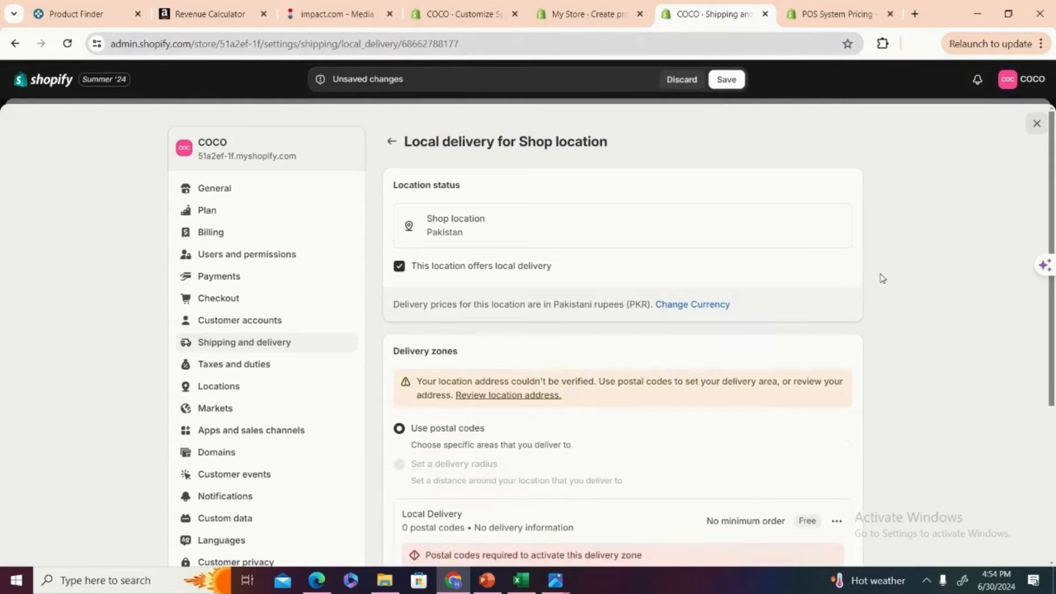
- Review the delivery zones for the shop location and try to save the local delivery settings
{"action": "left_click_drag", "start_coordinate": [1054, 199], "coordinate": [1053, 326]}
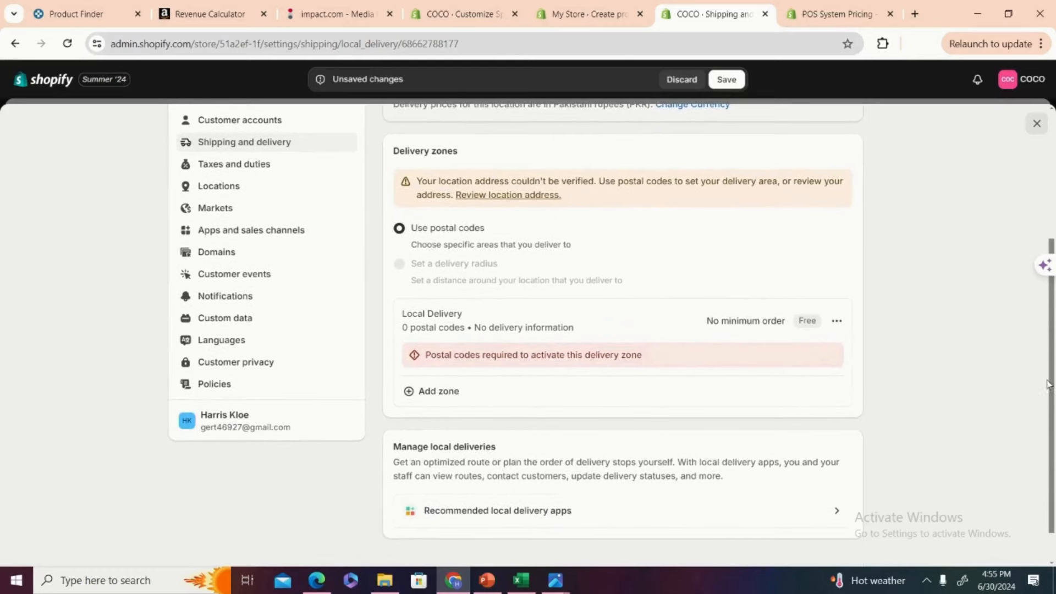
{"action": "left_click_drag", "start_coordinate": [1055, 389], "coordinate": [1054, 296]}
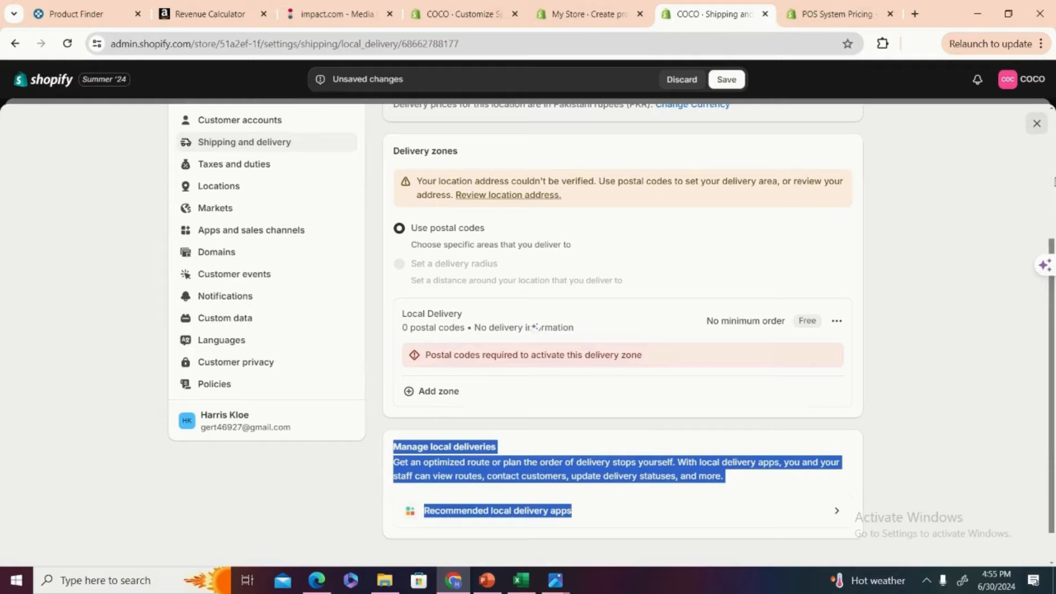
{"action": "double_click", "coordinate": [1053, 208]}
{"action": "left_click", "coordinate": [1034, 209]}
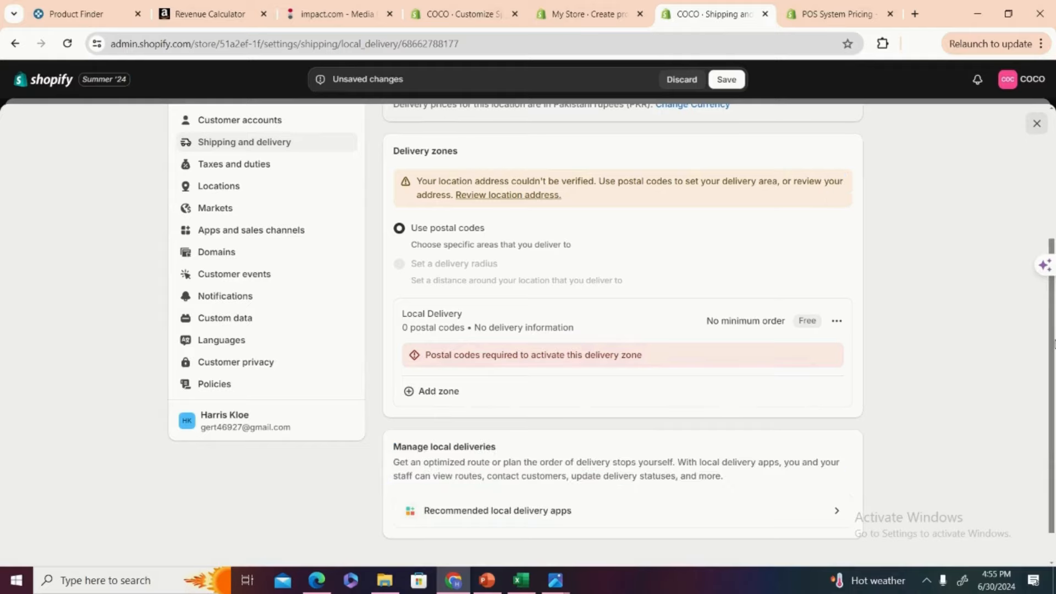
{"action": "scroll", "coordinate": [1052, 341], "scroll_direction": "up", "scroll_amount": 4}
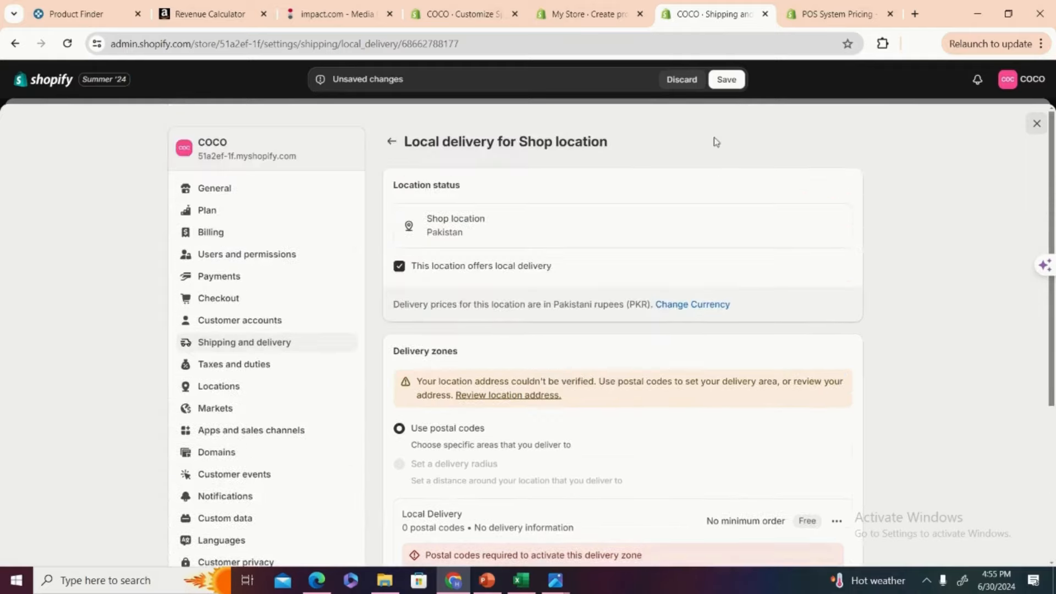
{"action": "left_click", "coordinate": [725, 80]}
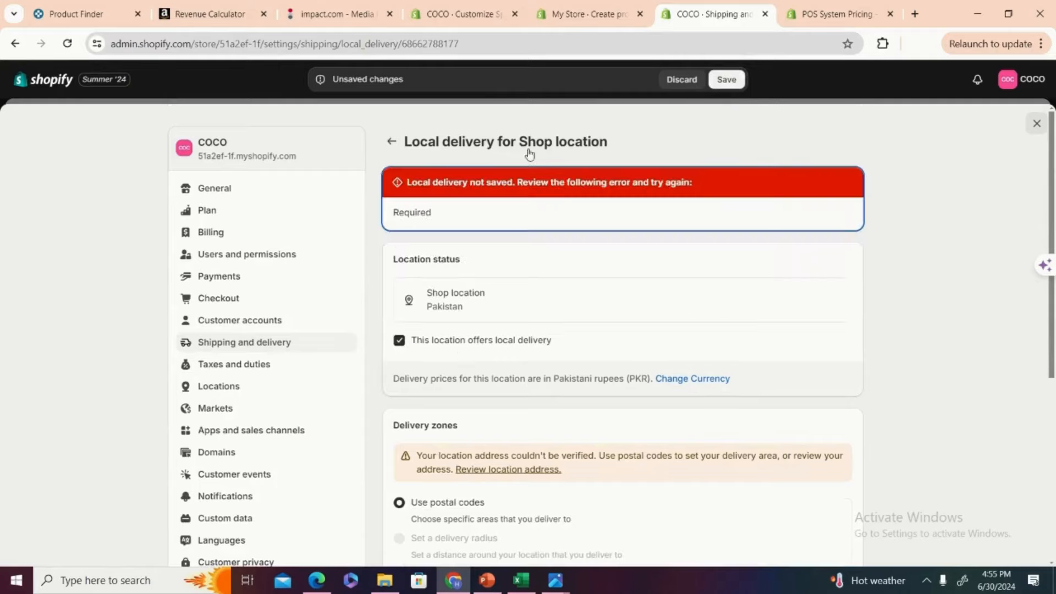
- Discard the unsaved local delivery changes and go back to the Shipping and delivery settings
{"action": "left_click", "coordinate": [391, 143]}
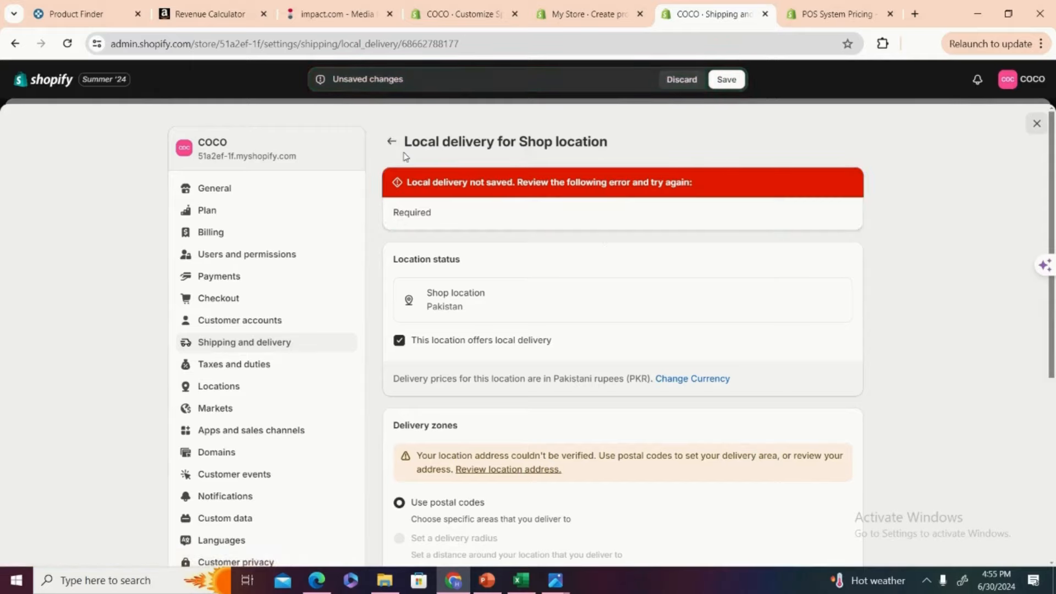
{"action": "left_click", "coordinate": [391, 141]}
{"action": "left_click", "coordinate": [691, 80]}
{"action": "left_click", "coordinate": [391, 141]}
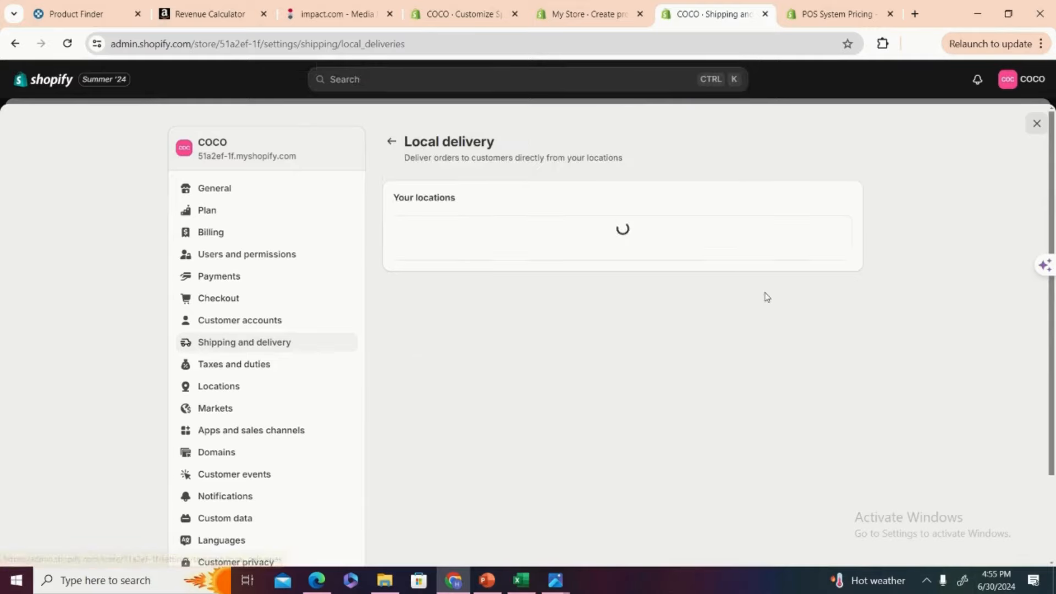
{"action": "left_click", "coordinate": [400, 141]}
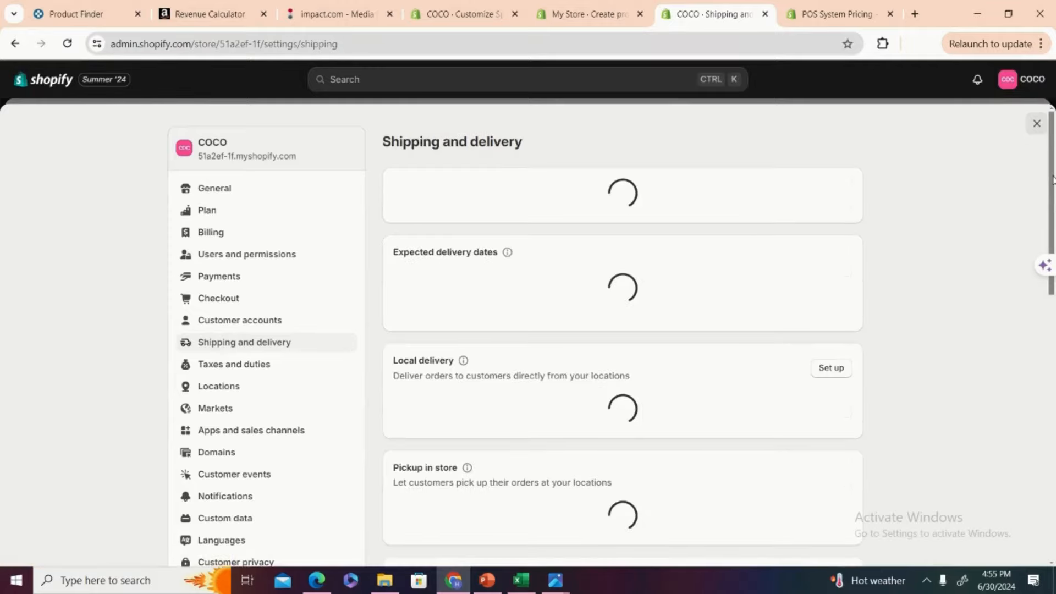
- Review the remaining shipping sections, including delivery customizations, saved packages, third-party calculated rates, packing slips and custom order fulfillment
{"action": "left_click_drag", "start_coordinate": [1053, 179], "coordinate": [1053, 382]}
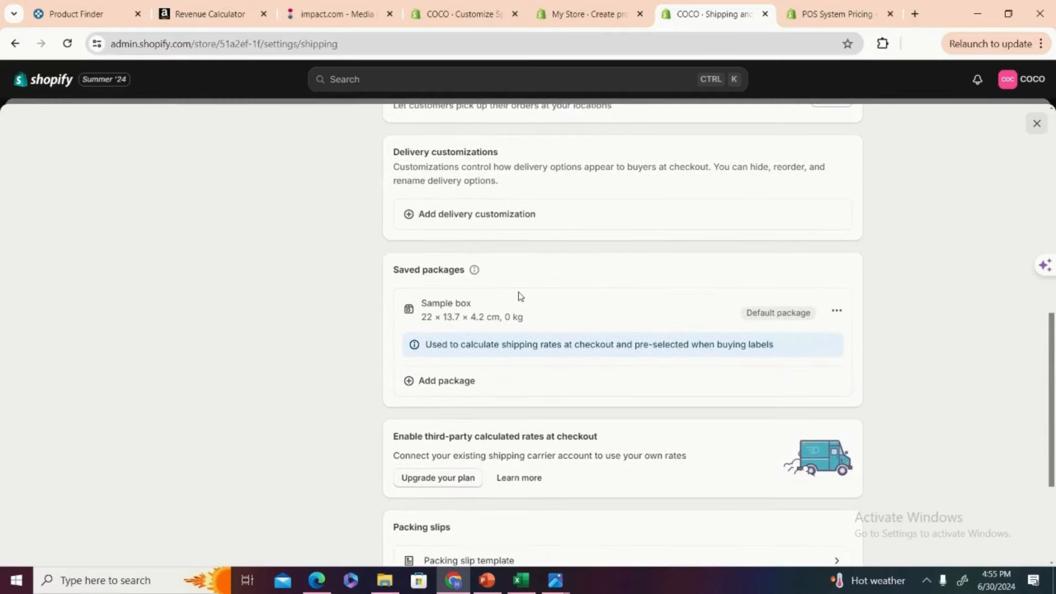
{"action": "scroll", "coordinate": [1053, 425], "scroll_direction": "down", "scroll_amount": 2}
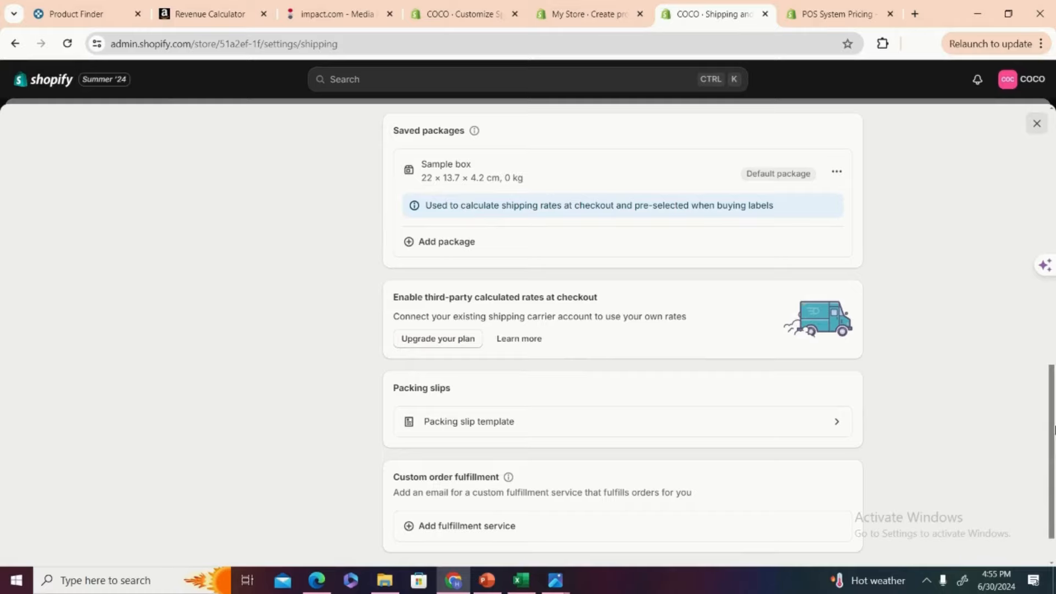
{"action": "left_click_drag", "start_coordinate": [1054, 429], "coordinate": [1054, 190]}
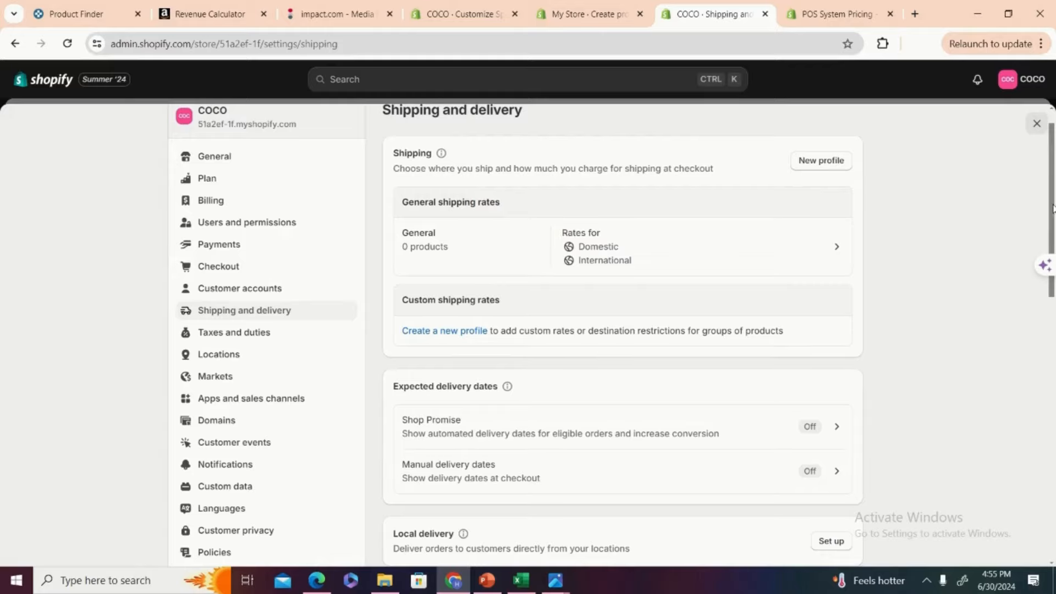
{"action": "left_click_drag", "start_coordinate": [1052, 203], "coordinate": [1055, 215]}
{"action": "left_click", "coordinate": [956, 210]}
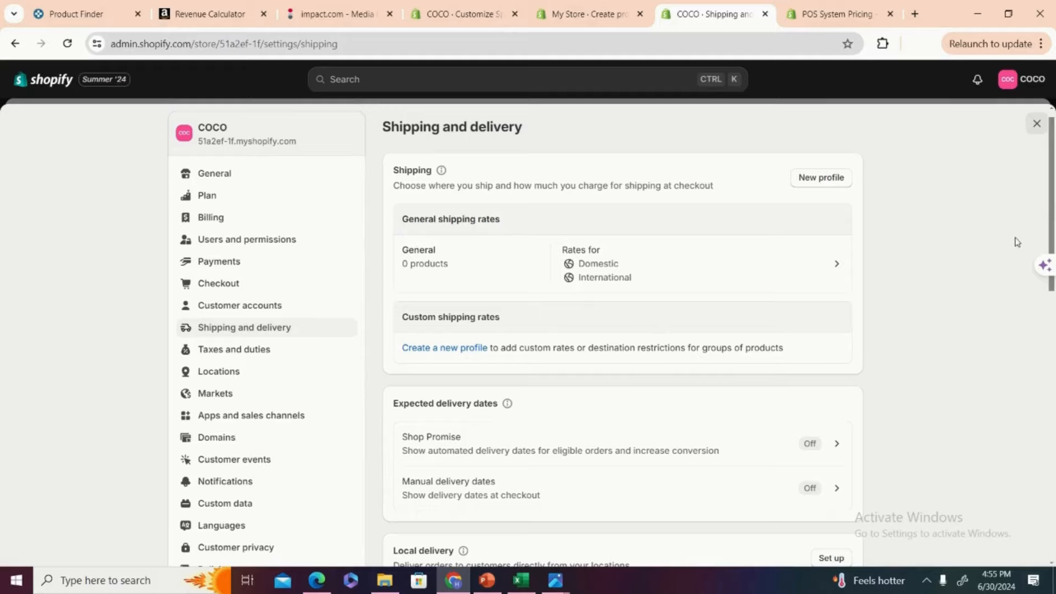
{"action": "left_click_drag", "start_coordinate": [1052, 219], "coordinate": [1052, 416]}
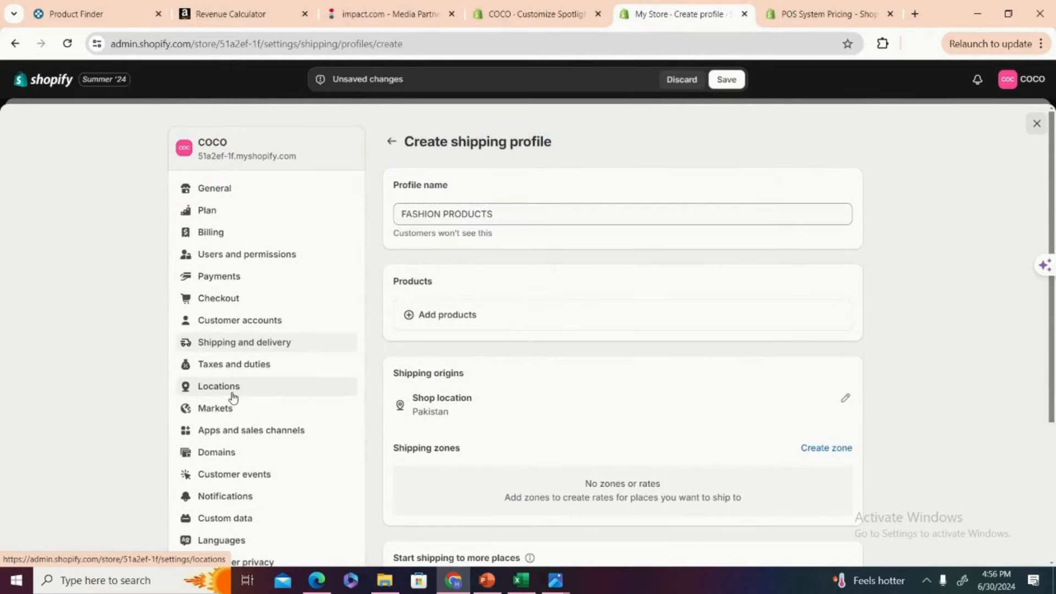
- Save the new shipping profile named FASHION PRODUCTS
{"action": "left_click", "coordinate": [238, 395]}
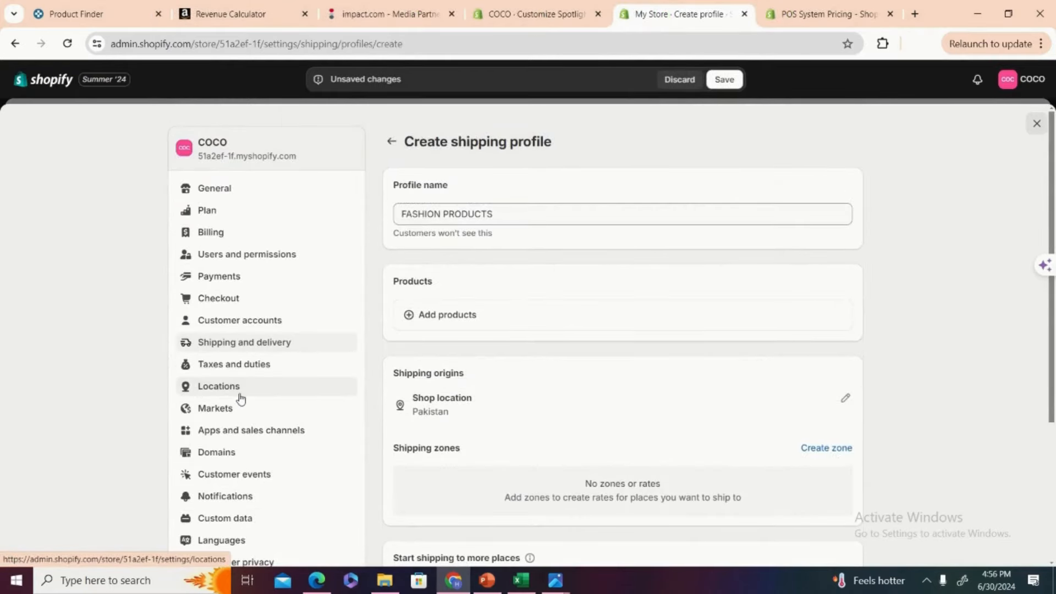
{"action": "left_click", "coordinate": [726, 80]}
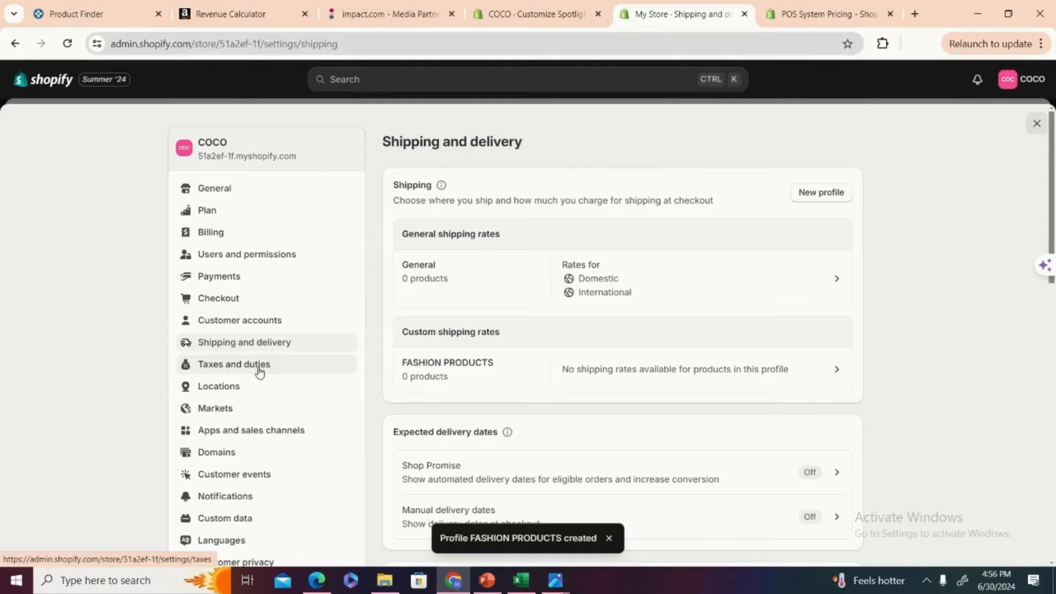
- Open the store's Taxes and duties settings and review the regions listed for tax collection
{"action": "left_click", "coordinate": [260, 372]}
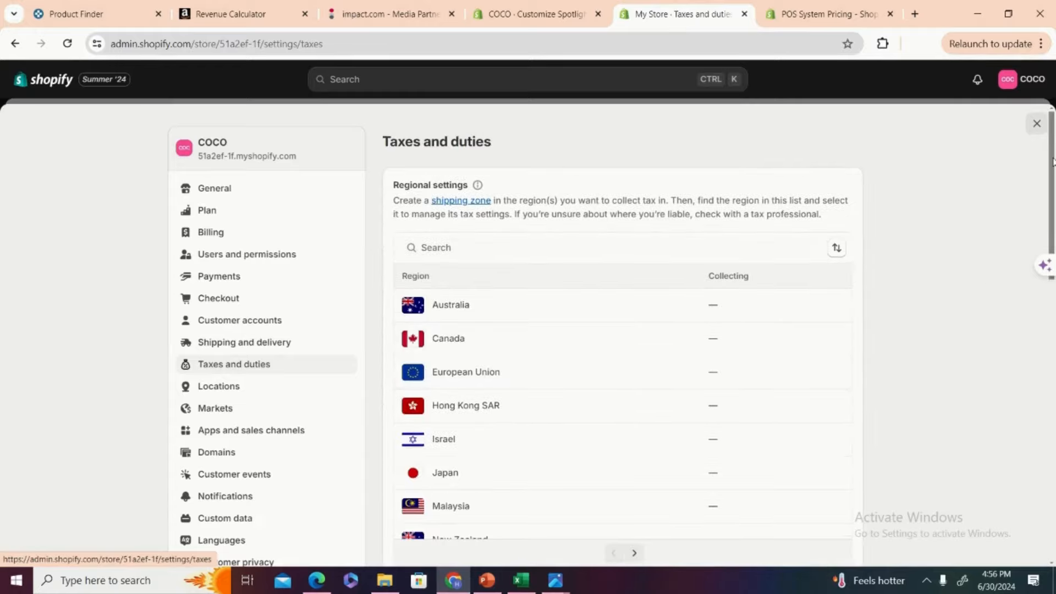
{"action": "left_click_drag", "start_coordinate": [1052, 161], "coordinate": [1052, 183]}
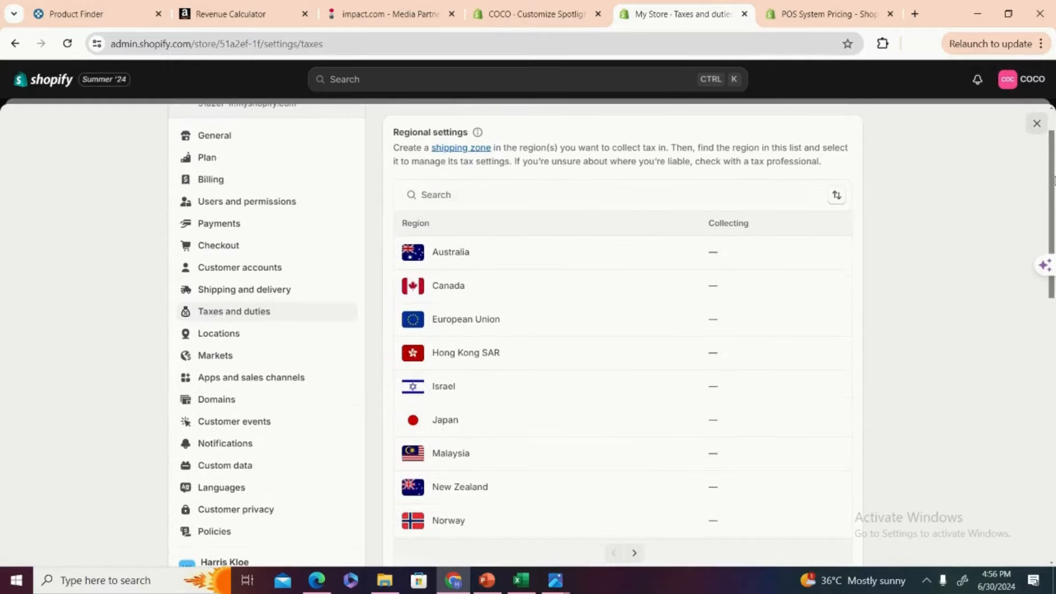
{"action": "scroll", "coordinate": [1052, 184], "scroll_direction": "down", "scroll_amount": 1}
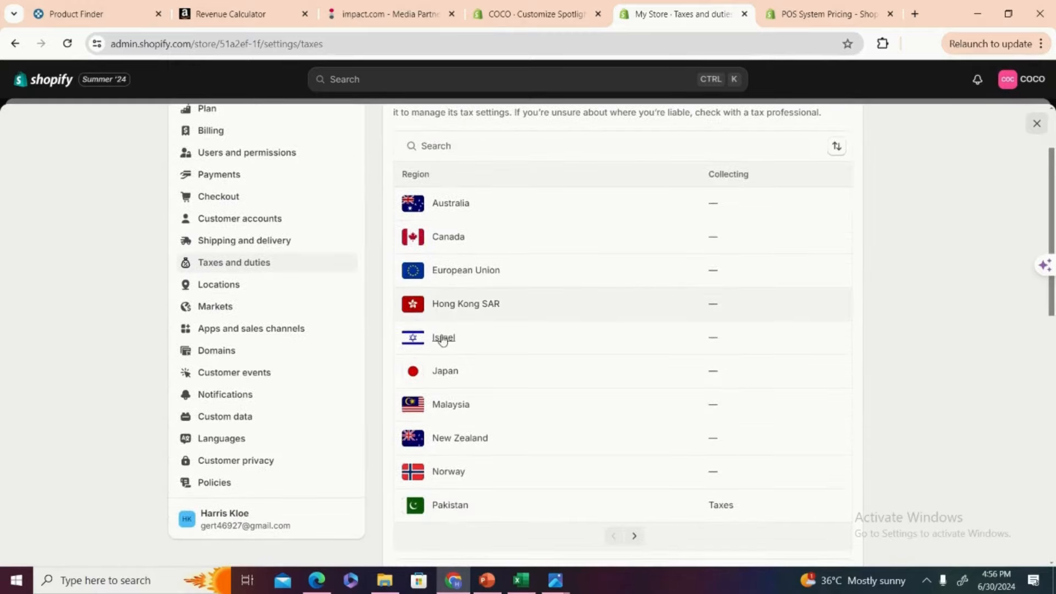
- Open the Domains settings and start connecting the existing domain cocofashion.com
{"action": "left_click", "coordinate": [220, 353]}
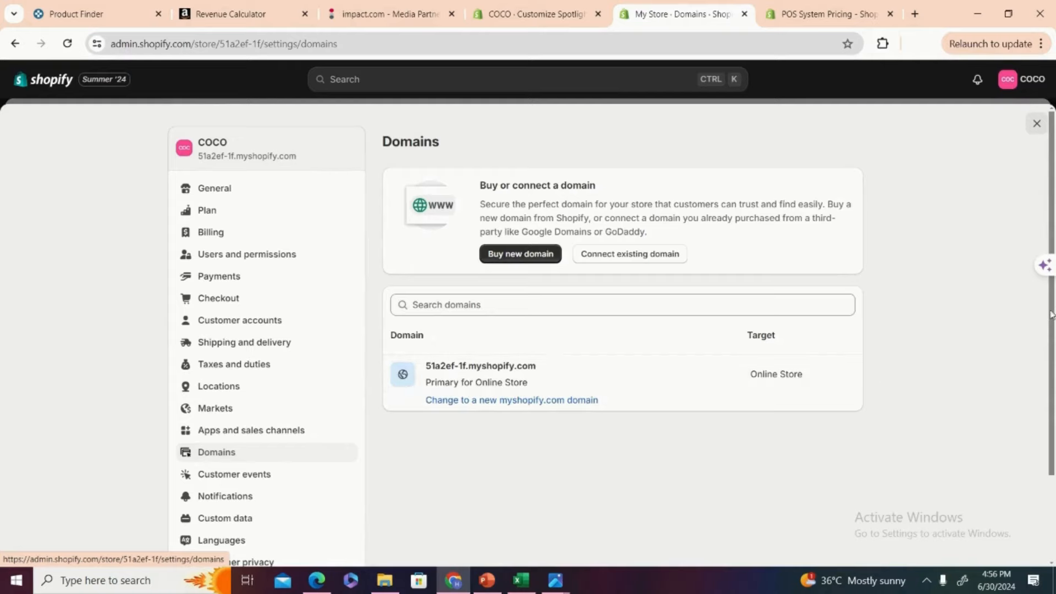
{"action": "scroll", "coordinate": [1034, 324], "scroll_direction": "down", "scroll_amount": 1}
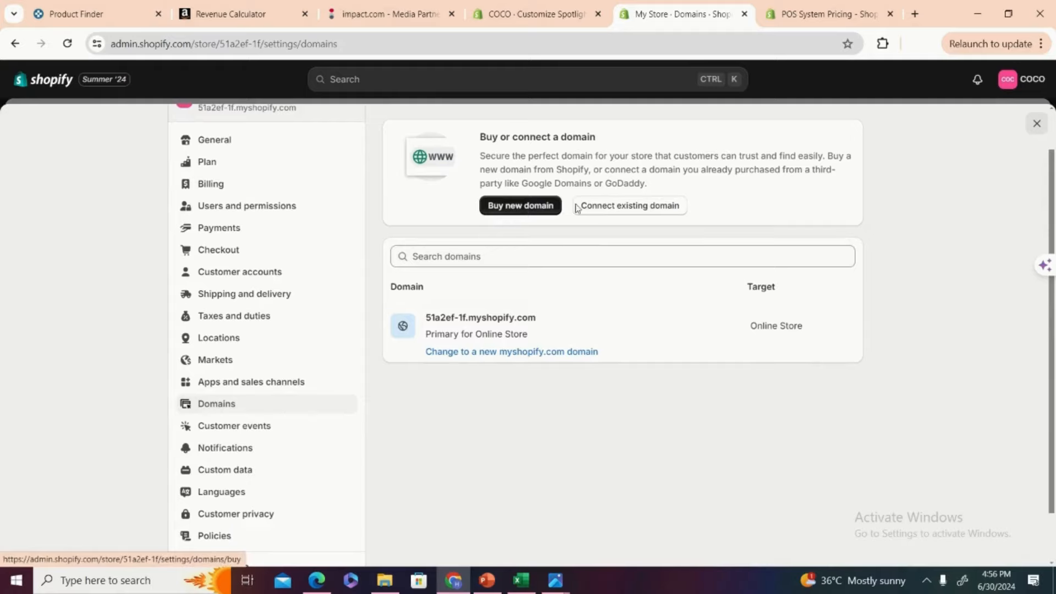
{"action": "left_click", "coordinate": [596, 206]}
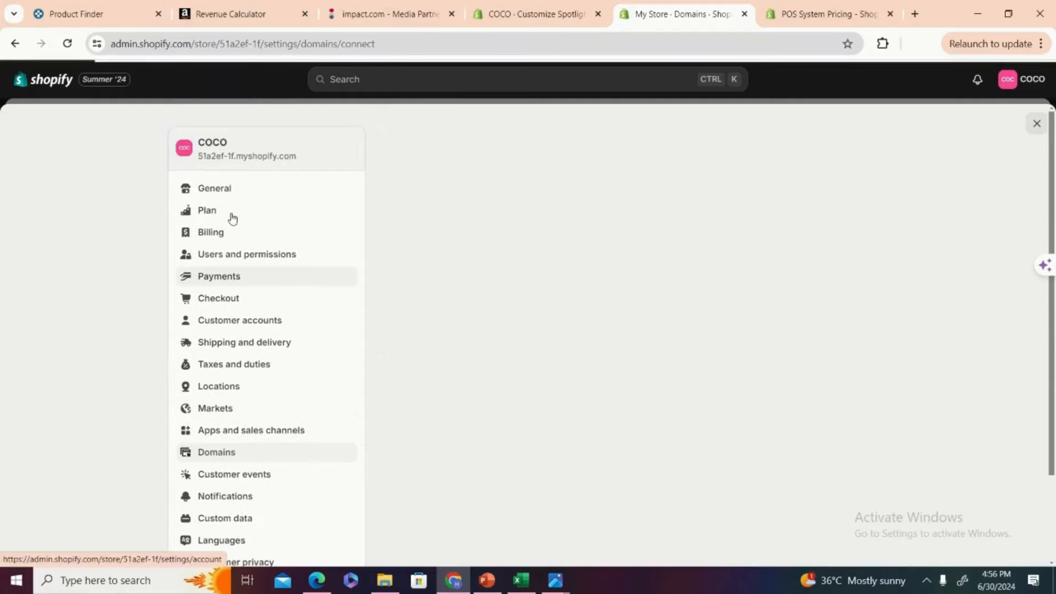
{"action": "left_click_drag", "start_coordinate": [300, 157], "coordinate": [204, 166]}
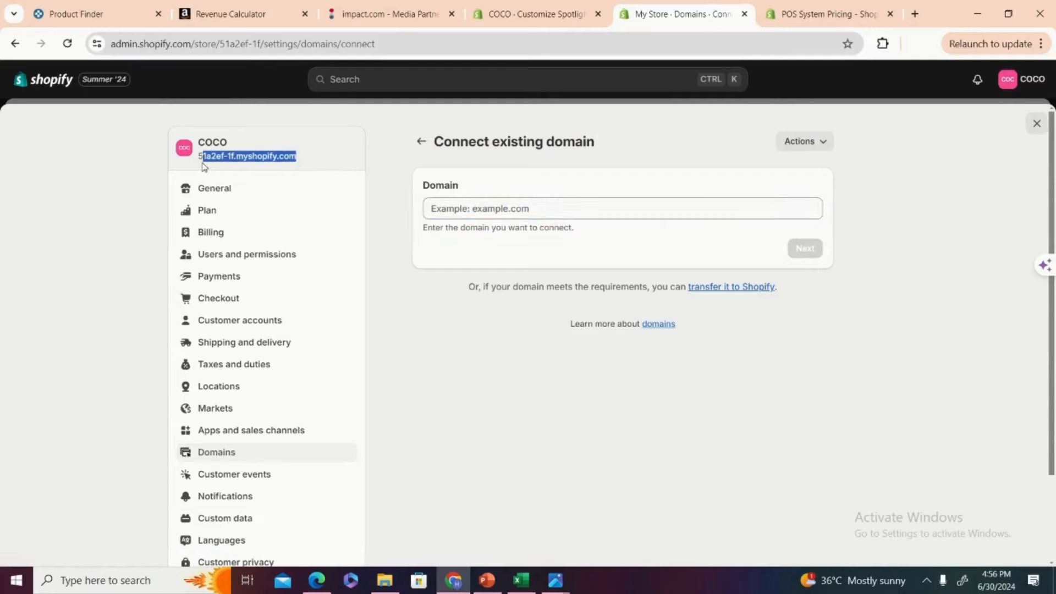
{"action": "left_click", "coordinate": [453, 208]}
{"action": "type", "text": "co"}
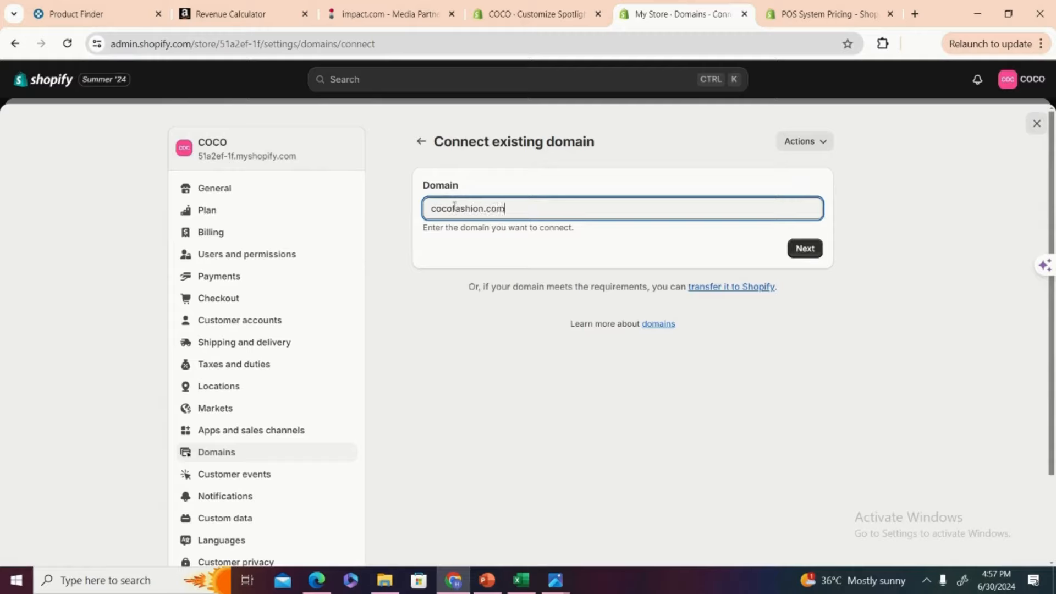
{"action": "type", "text": "cofashion.com"}
{"action": "left_click", "coordinate": [804, 248]}
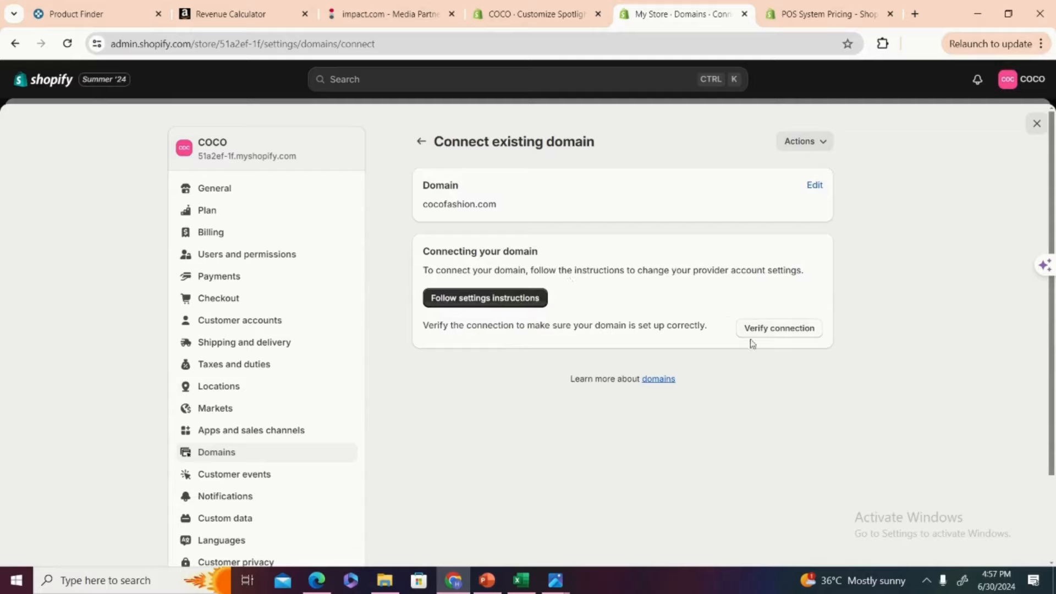
- Leave the domain connection setup and review the Domains settings page
{"action": "left_click", "coordinate": [420, 141]}
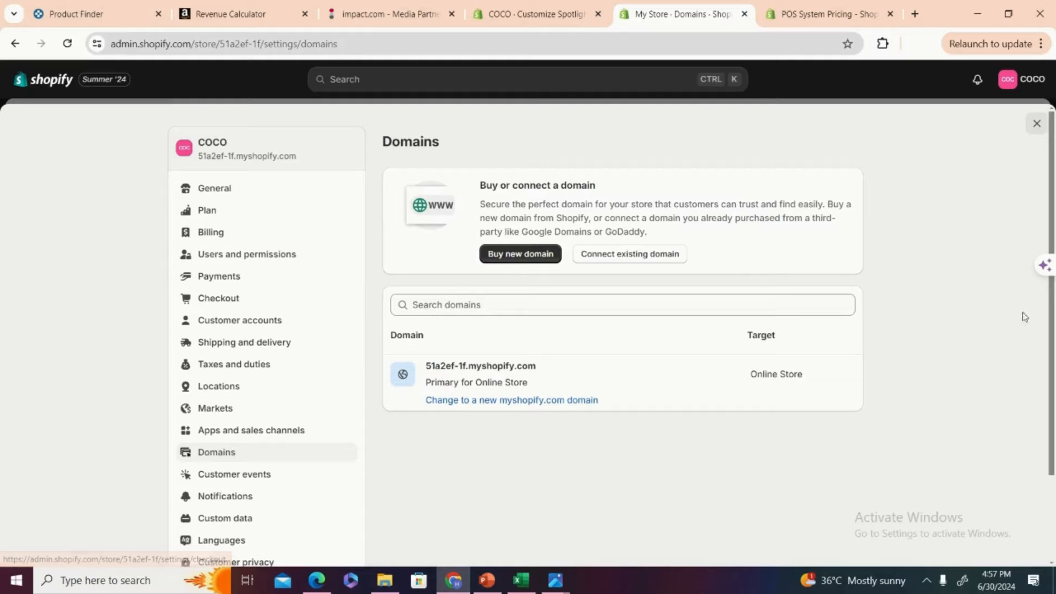
{"action": "left_click_drag", "start_coordinate": [1053, 154], "coordinate": [1053, 237]}
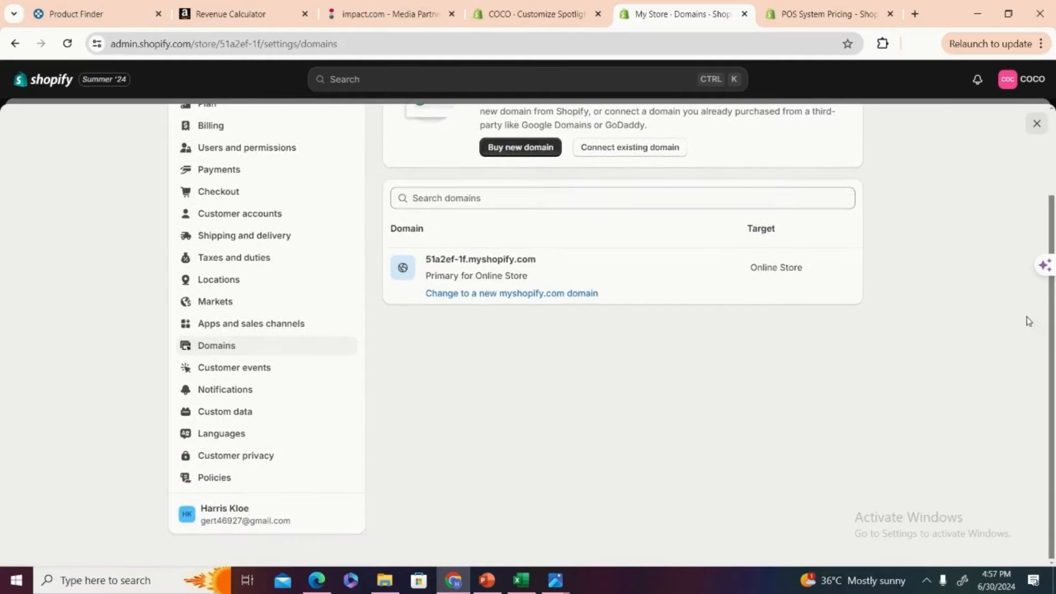
{"action": "left_click_drag", "start_coordinate": [1053, 368], "coordinate": [618, 70]}
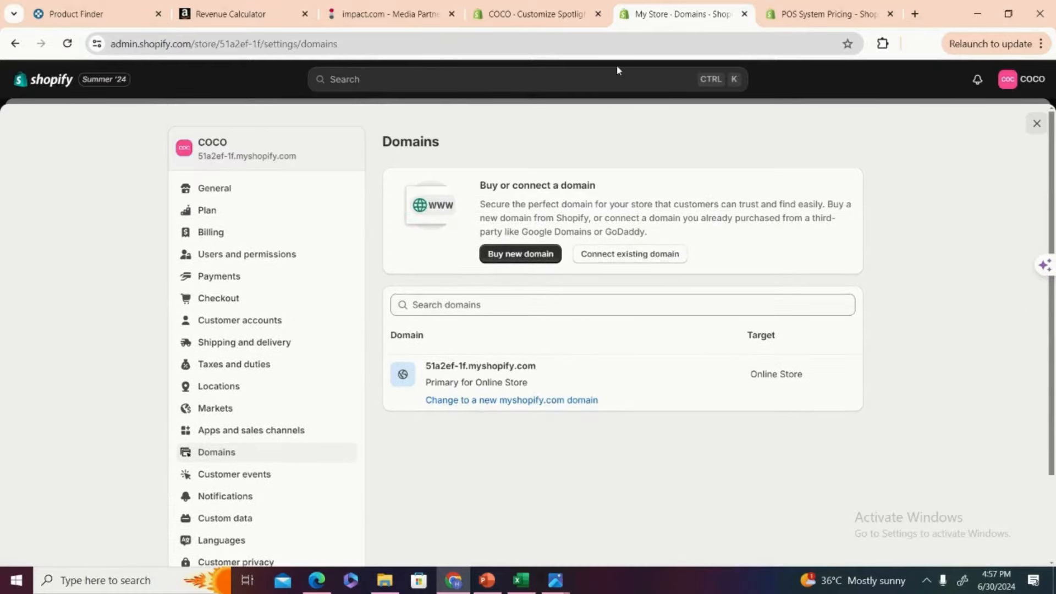
- Switch to the COCO theme editor and open the choice of sections to add to the home page footer
{"action": "left_click", "coordinate": [546, 10]}
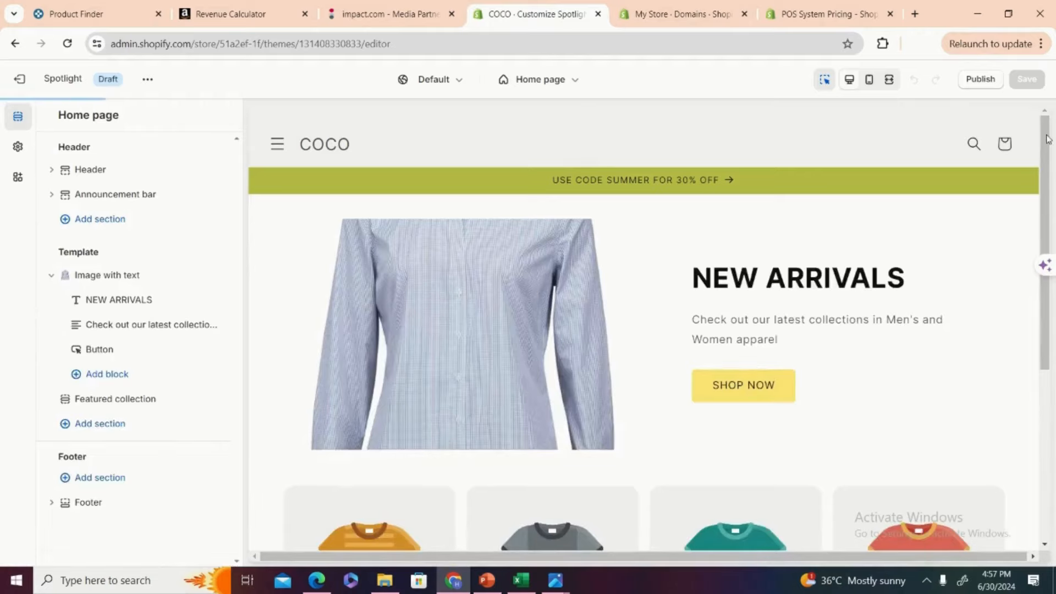
{"action": "left_click_drag", "start_coordinate": [1045, 153], "coordinate": [1044, 331]}
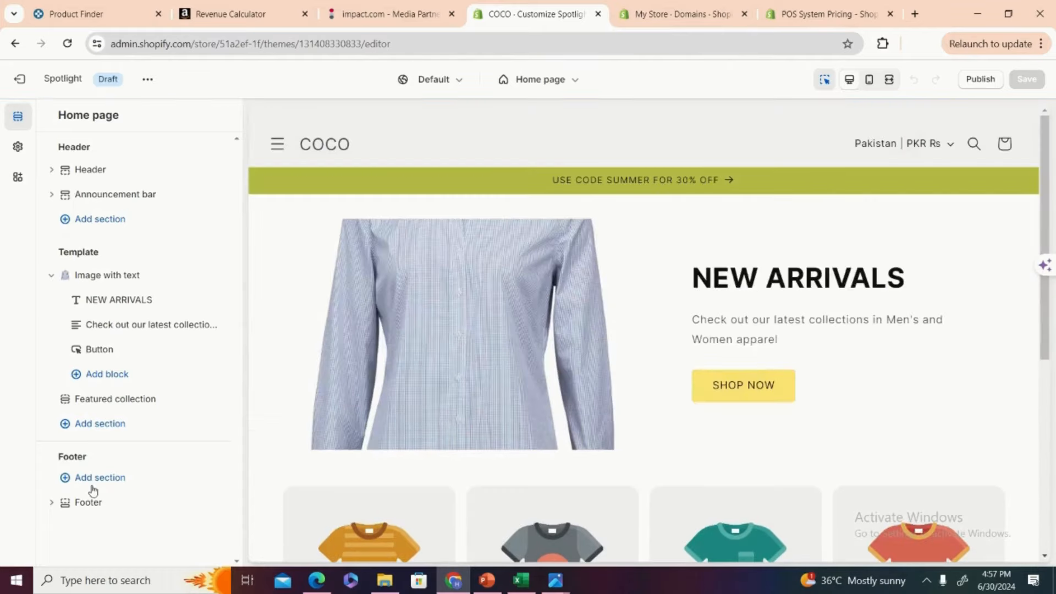
{"action": "left_click", "coordinate": [96, 484]}
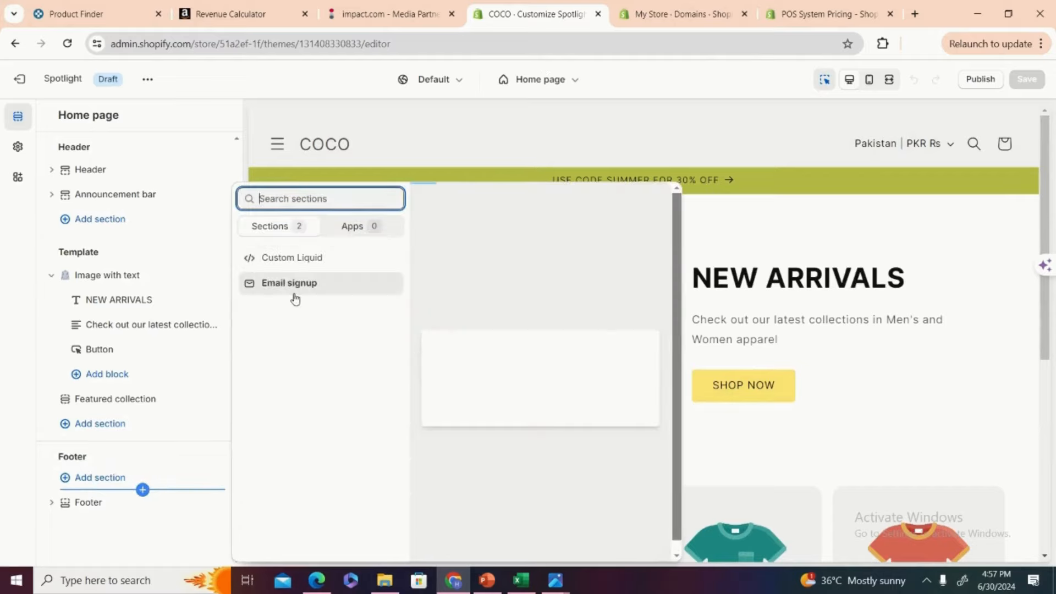
- Search the available footer sections for social and clear the search
{"action": "type", "text": "soc"}
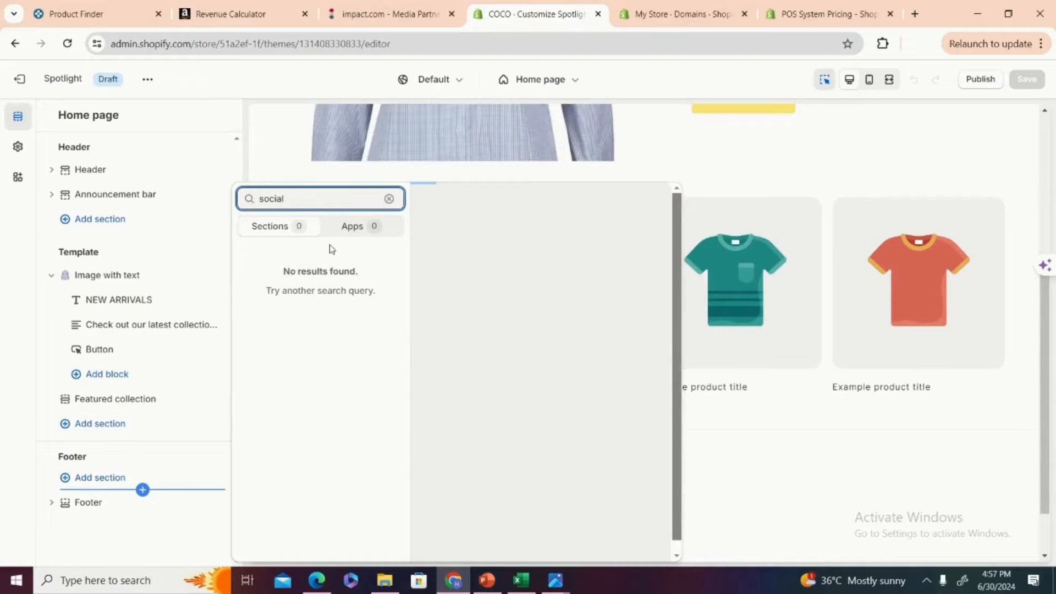
{"action": "type", "text": "ial"}
{"action": "key", "text": "BackSpace"}
{"action": "key", "text": "BackSpace"}
{"action": "key", "text": "BackSpace"}
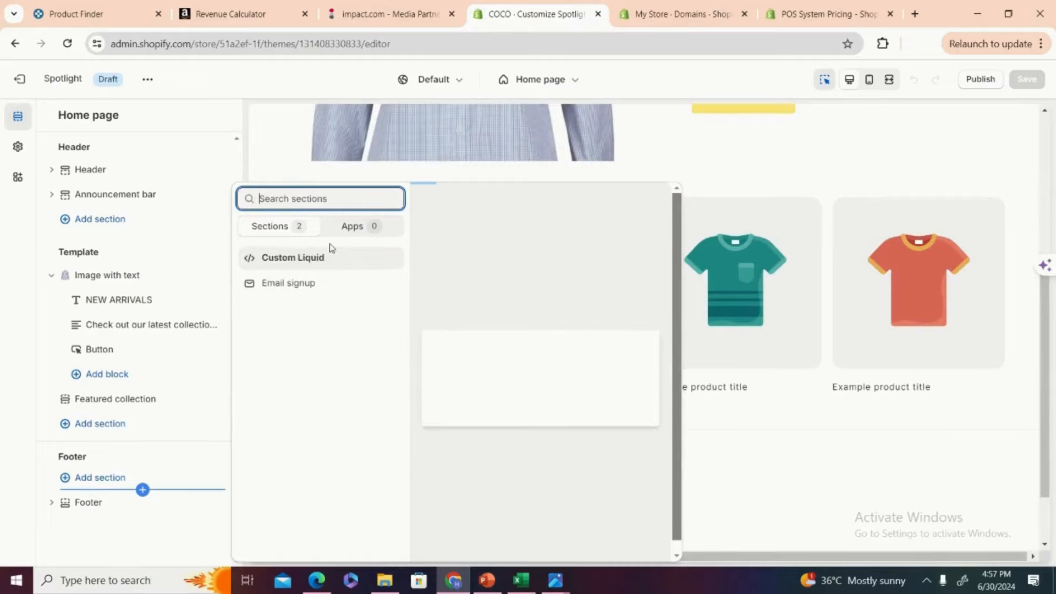
- Add an Email signup section above the existing footer
{"action": "left_click", "coordinate": [308, 285]}
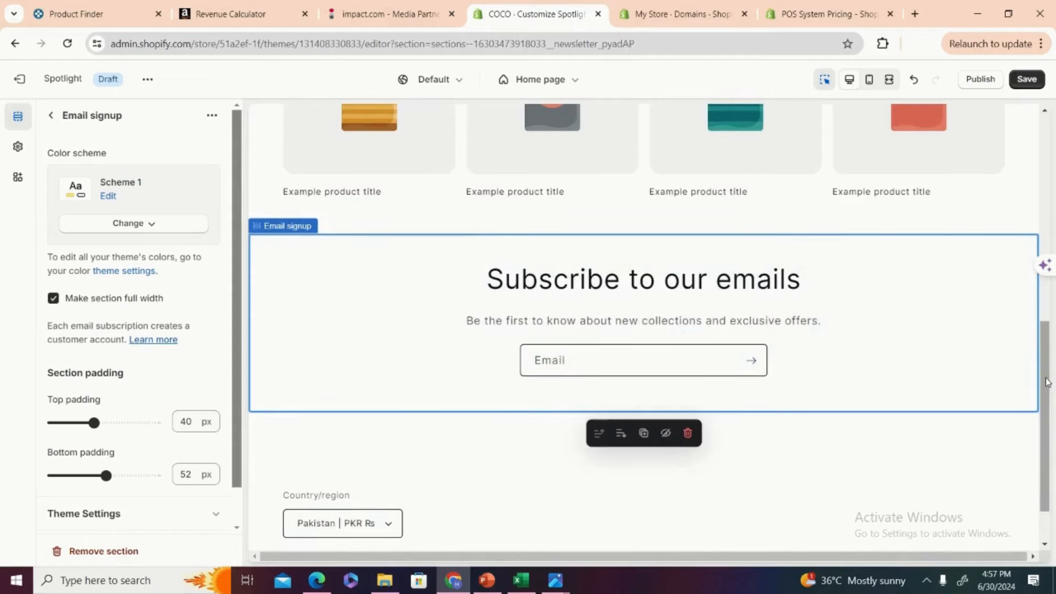
{"action": "left_click_drag", "start_coordinate": [1047, 379], "coordinate": [1046, 400]}
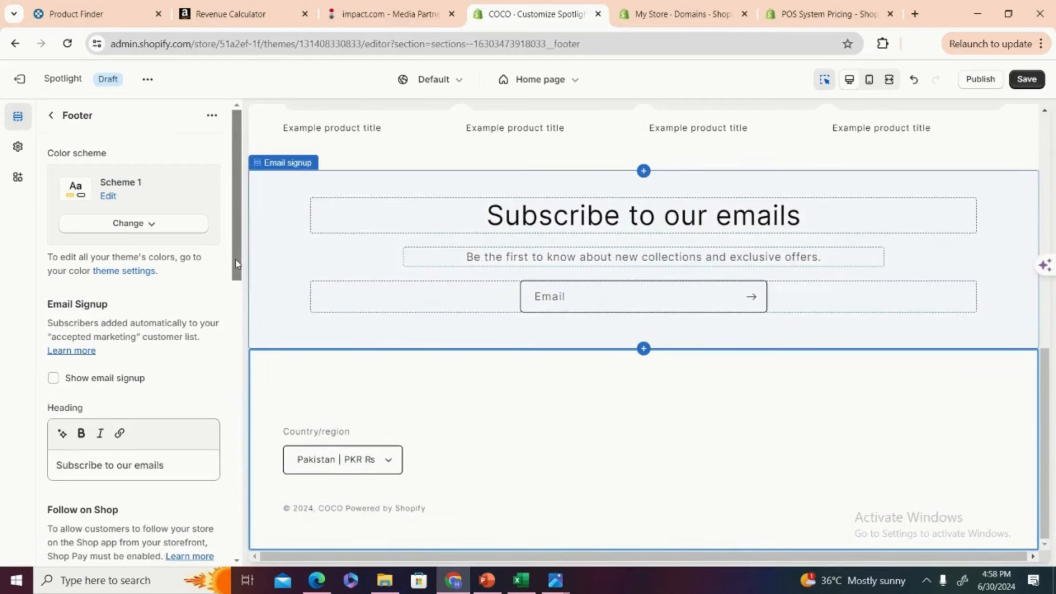
- Try showing the built-in email signup in the Footer section and turn it off again
{"action": "left_click", "coordinate": [53, 379]}
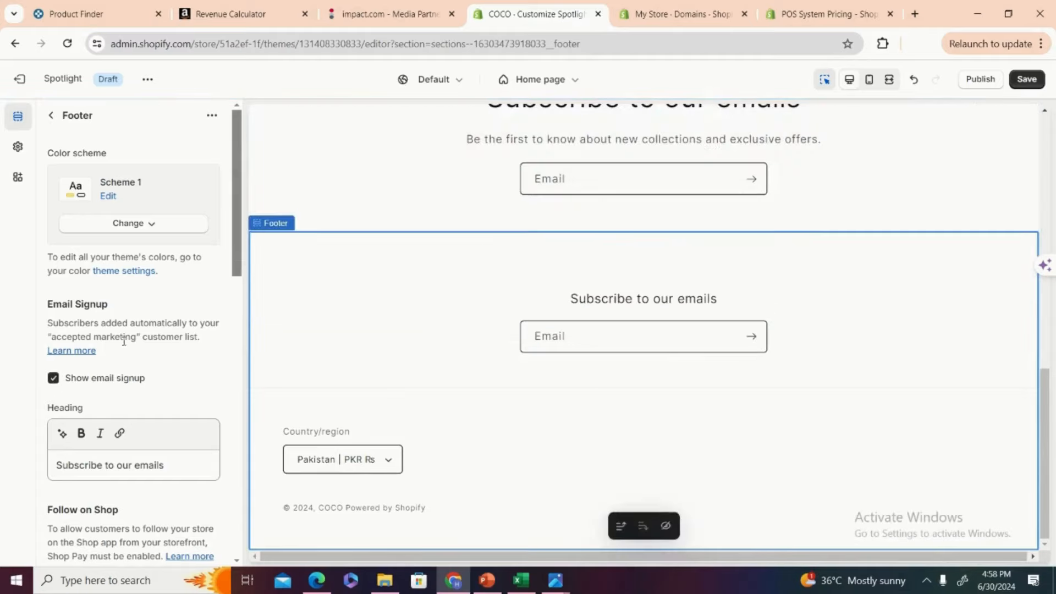
{"action": "left_click", "coordinate": [54, 379]}
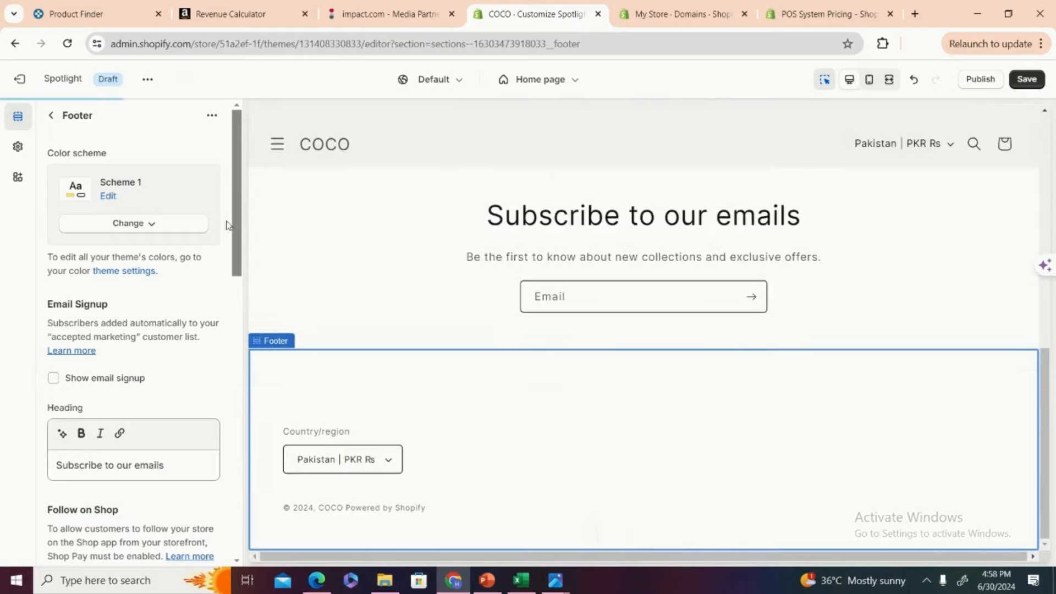
{"action": "mouse_move", "coordinate": [241, 232]}
{"action": "left_mouse_down"}
{"action": "mouse_move", "coordinate": [229, 472]}
{"action": "mouse_move", "coordinate": [237, 238]}
{"action": "left_mouse_up"}
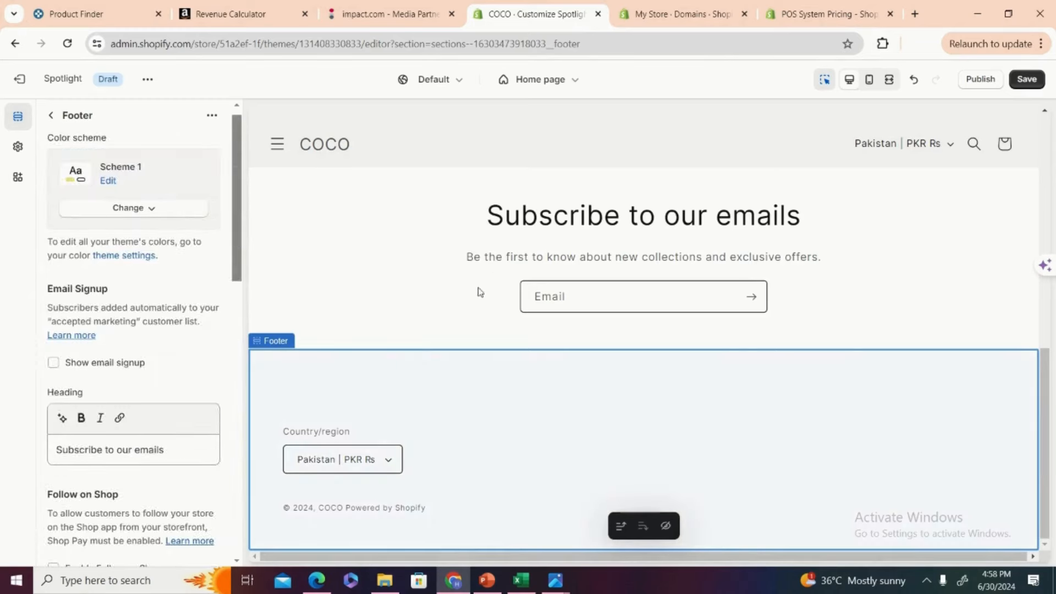
- Append "Get 20% off on our latest collection when you do so" to the Email signup section's subheading
{"action": "left_click", "coordinate": [496, 264]}
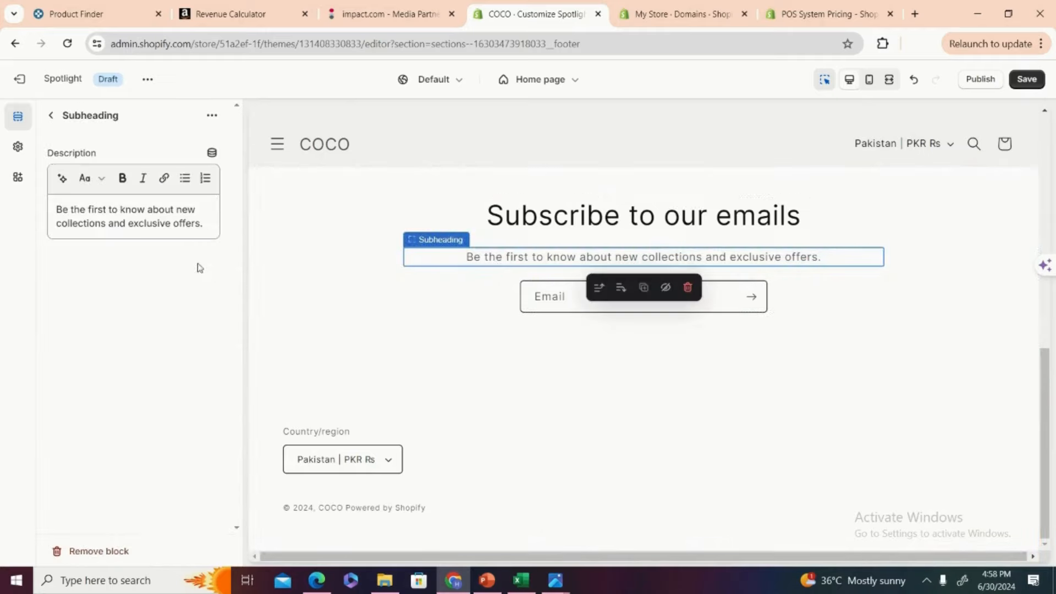
{"action": "left_click", "coordinate": [204, 229]}
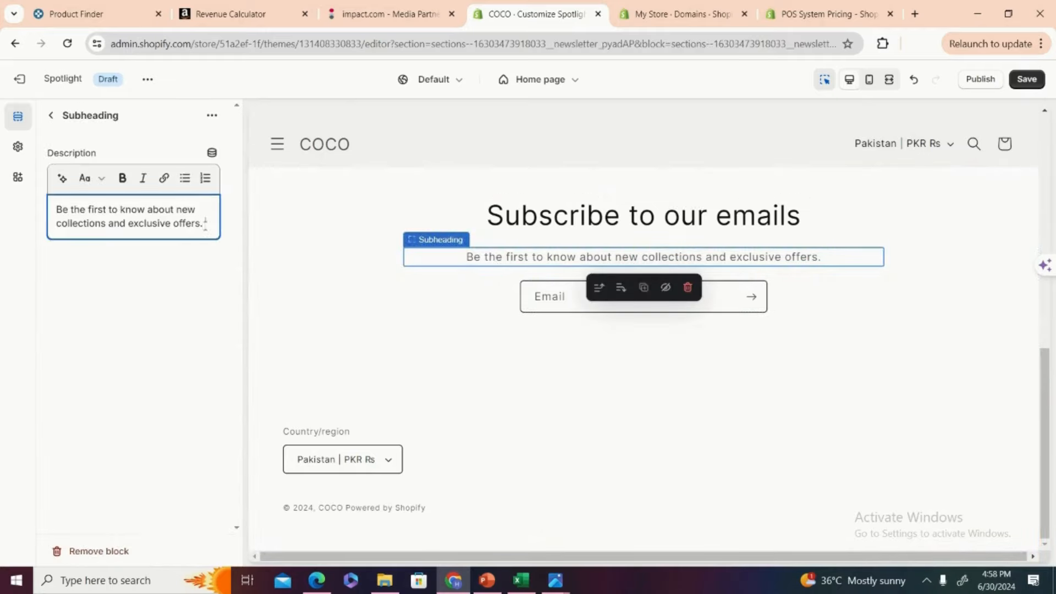
{"action": "type", "text": "Get 20"}
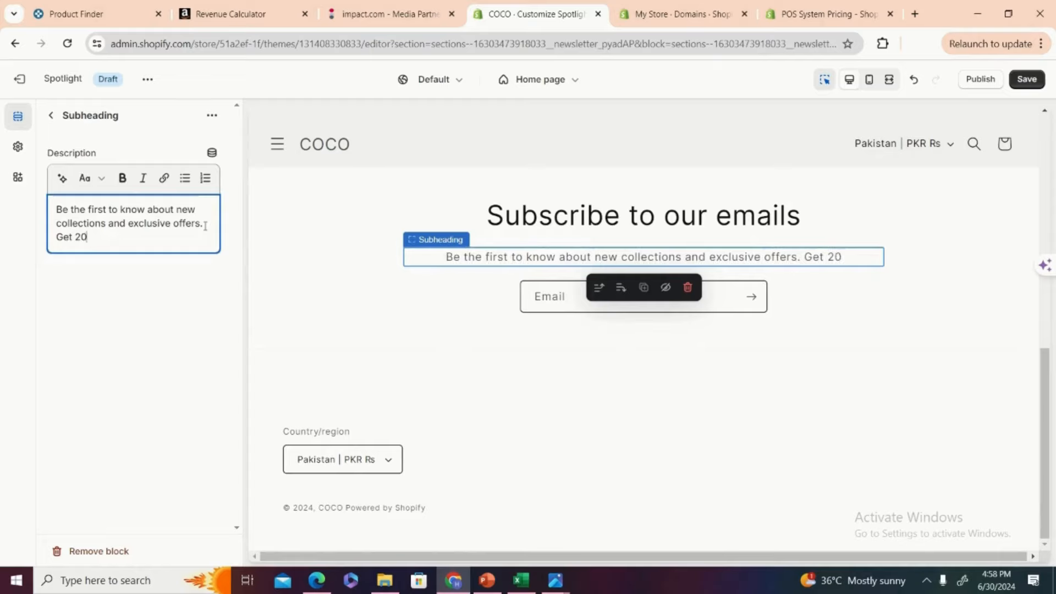
{"action": "type", "text": "% off "}
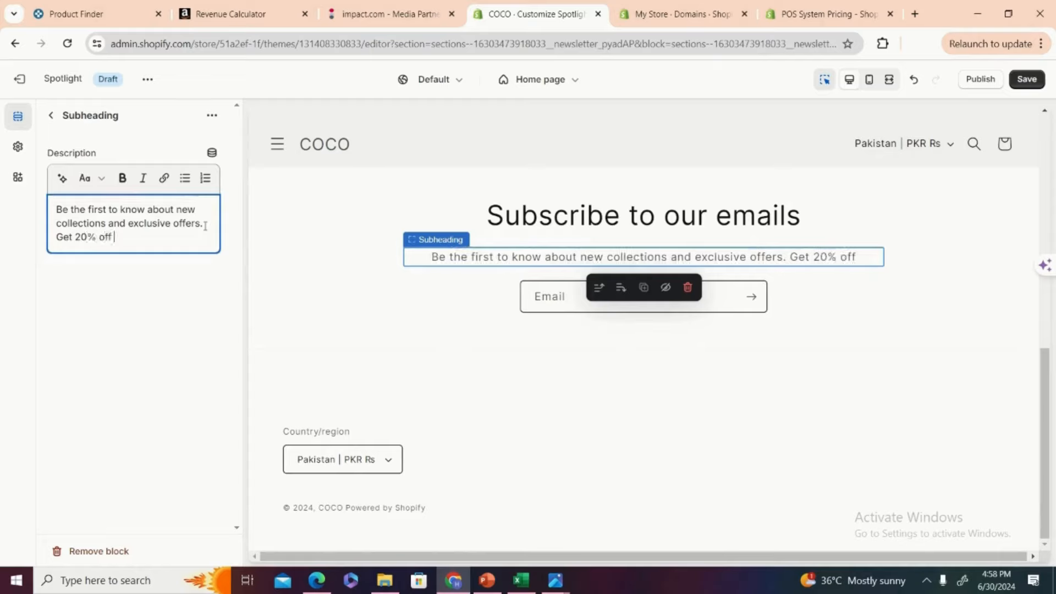
{"action": "type", "text": "on our la"}
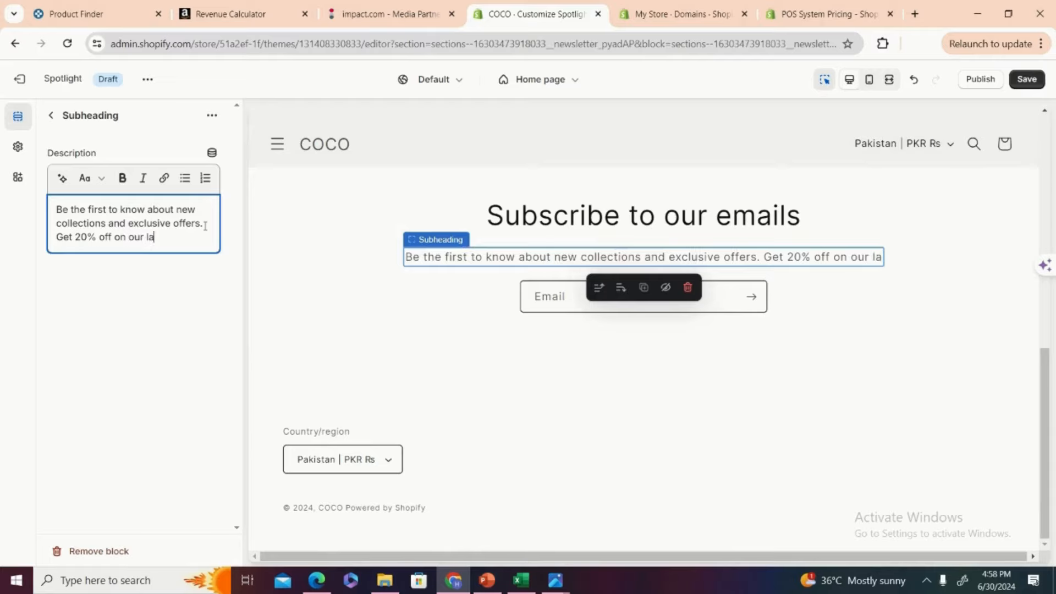
{"action": "type", "text": "test collction"}
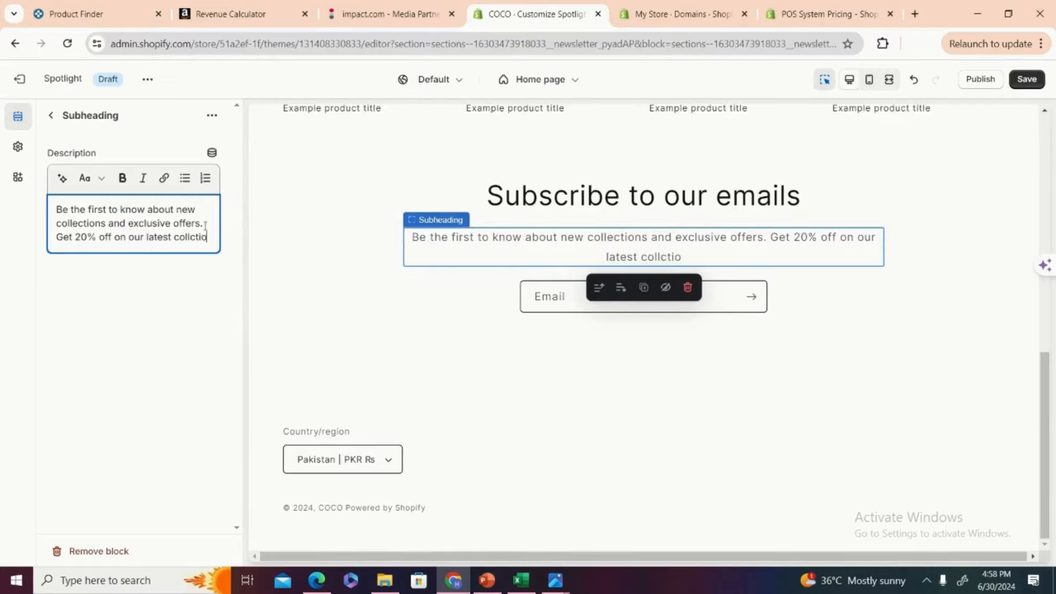
{"action": "key", "text": "BackSpace"}
{"action": "key", "text": "BackSpace"}
{"action": "key", "text": "BackSpace"}
{"action": "key", "text": "BackSpace"}
{"action": "key", "text": "BackSpace"}
{"action": "key", "text": "BackSpace"}
{"action": "type", "text": "ection when "}
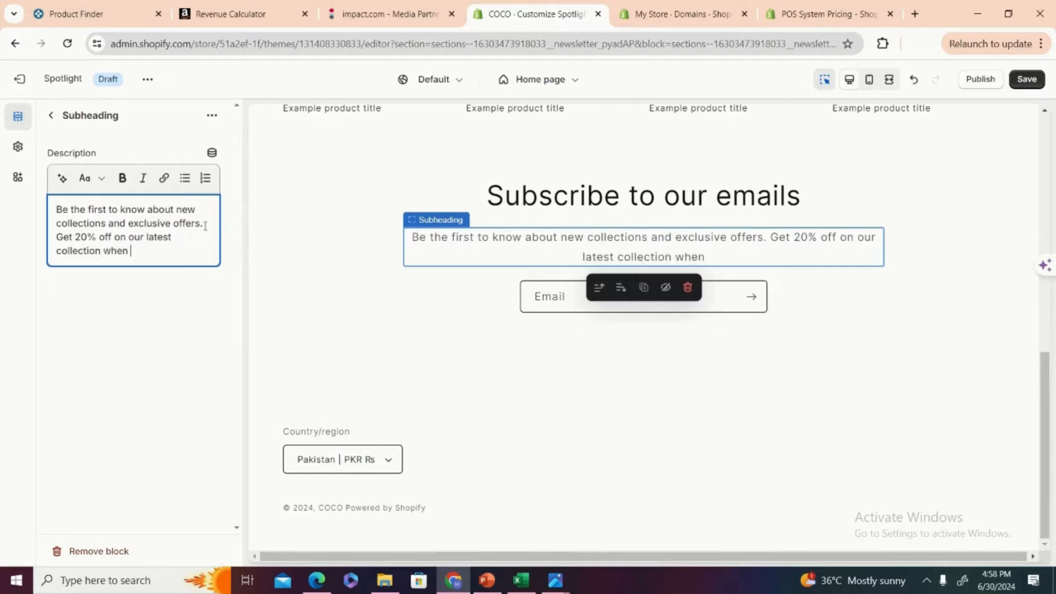
{"action": "type", "text": "you do so"}
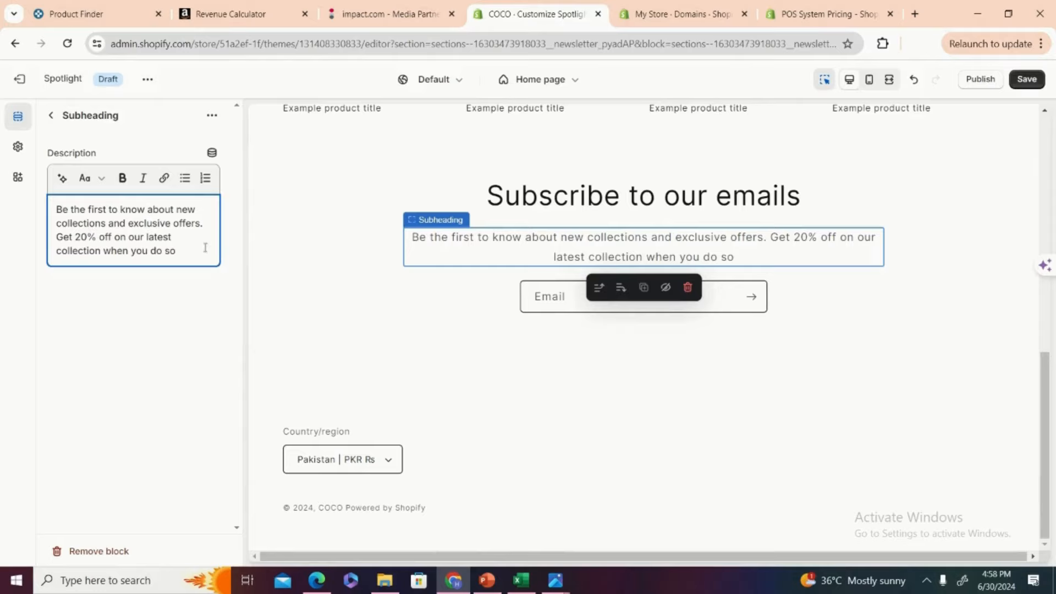
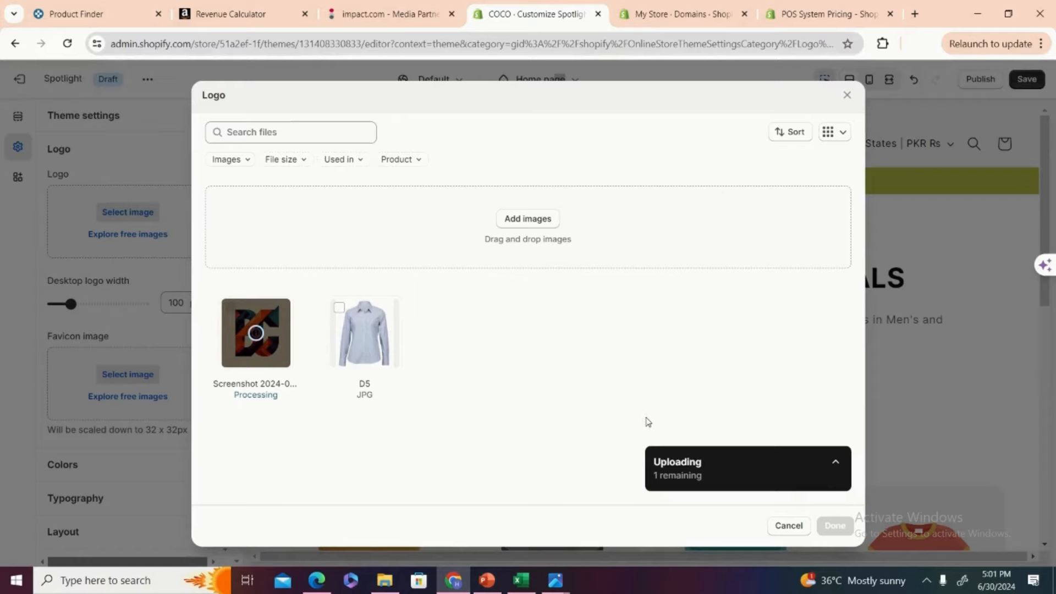
- Apply the uploaded image Screenshot_2024-05-05_204140 as the store logo and save the theme changes
{"action": "left_click", "coordinate": [833, 526]}
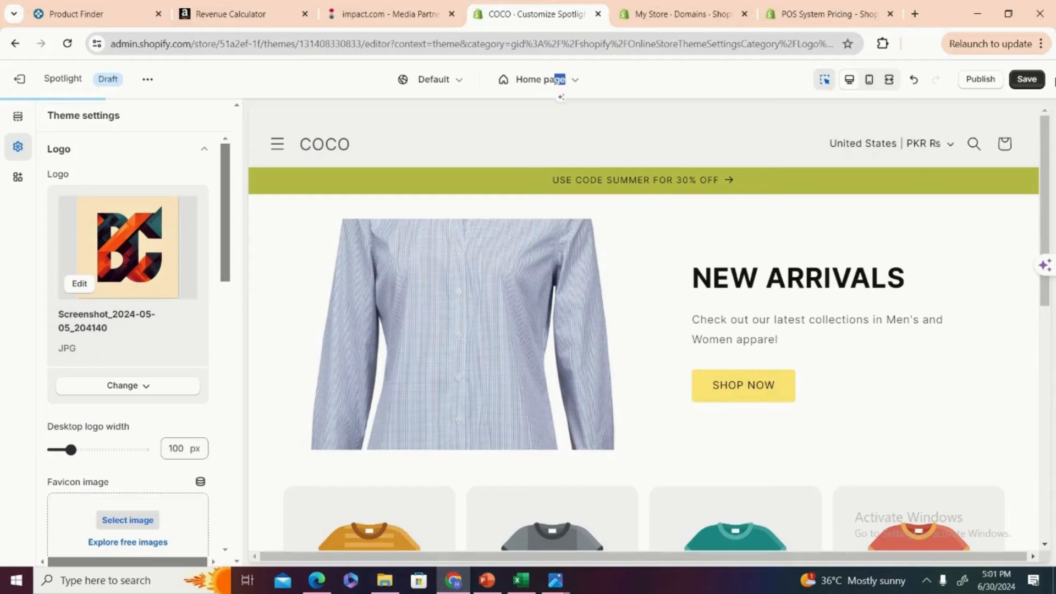
{"action": "left_click", "coordinate": [1028, 80]}
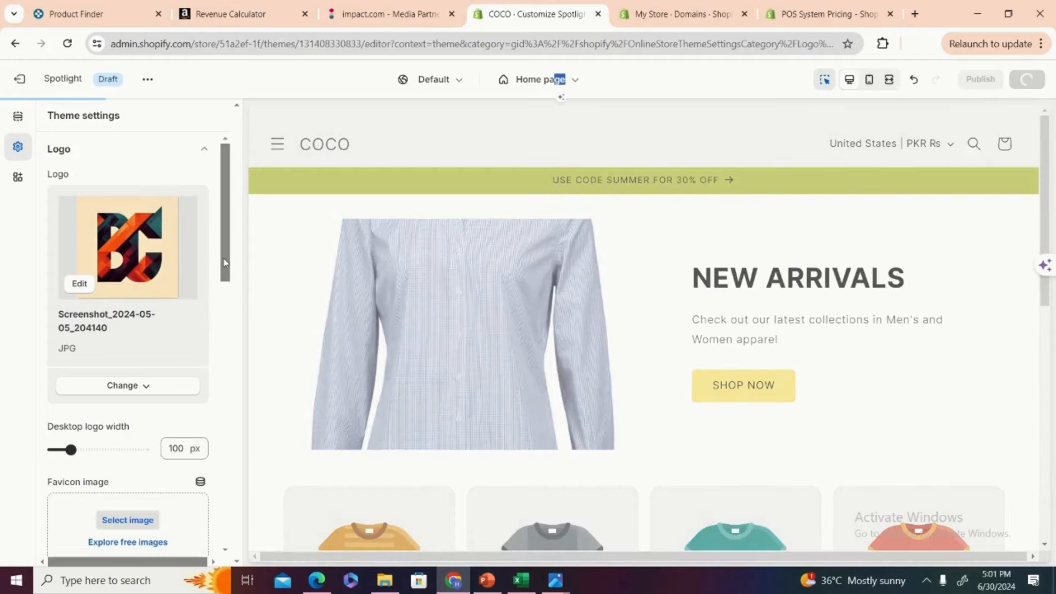
{"action": "left_click_drag", "start_coordinate": [225, 263], "coordinate": [224, 325]}
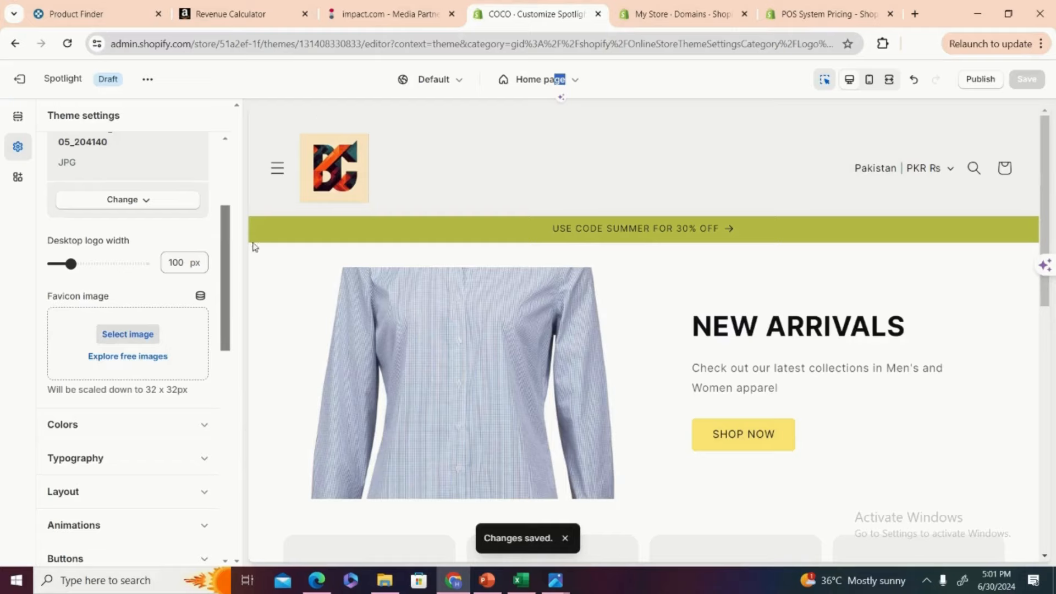
{"action": "left_click_drag", "start_coordinate": [225, 258], "coordinate": [218, 453]}
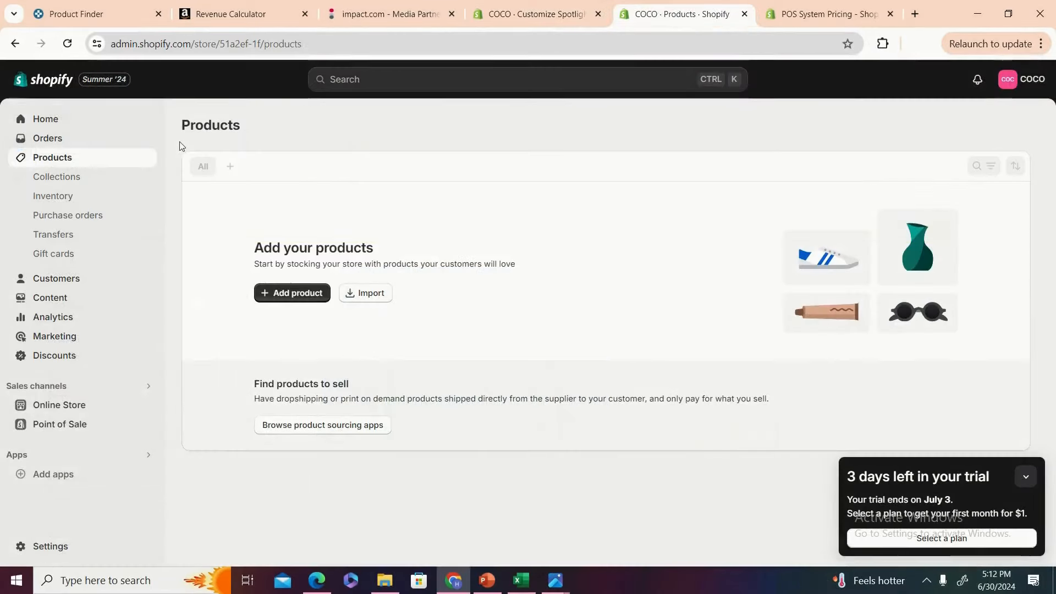
- Review the customized home page preview in the theme editor, from the header through New Arrivals to the email signup
{"action": "left_click", "coordinate": [528, 13]}
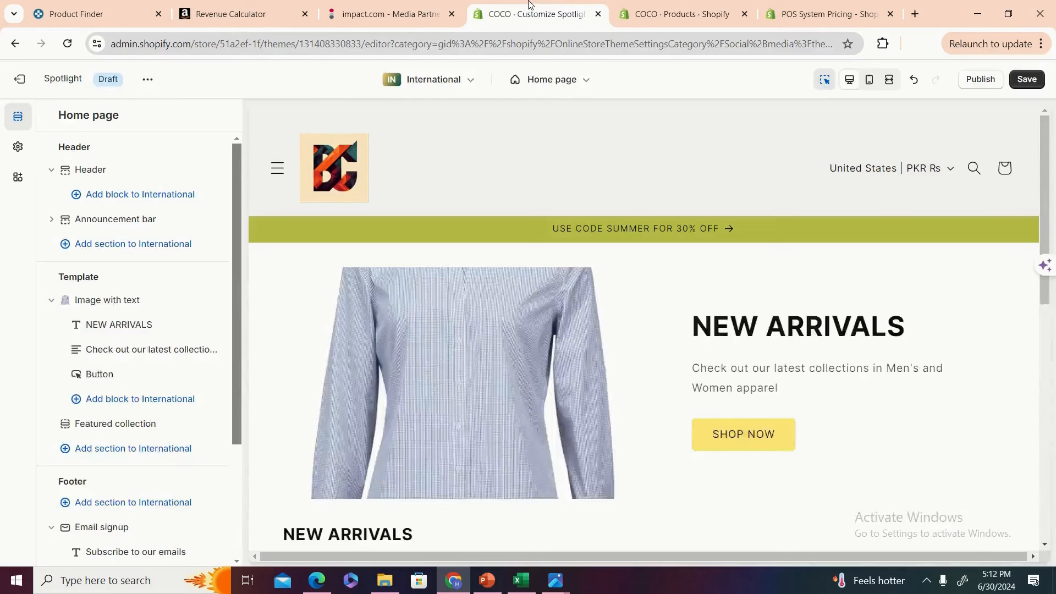
{"action": "left_click", "coordinate": [277, 176]}
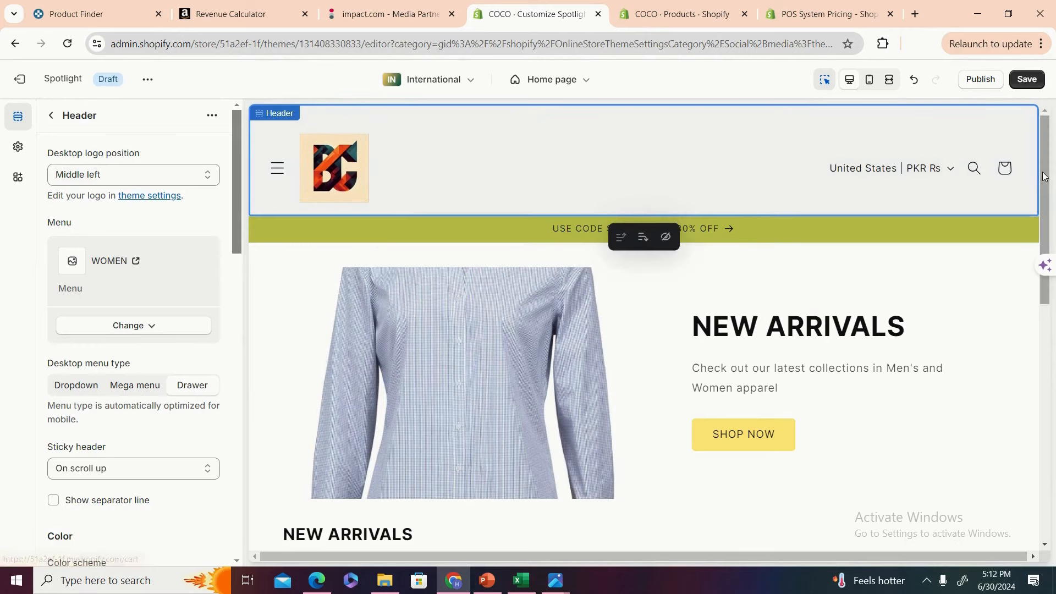
{"action": "left_click_drag", "start_coordinate": [1045, 207], "coordinate": [1051, 336]}
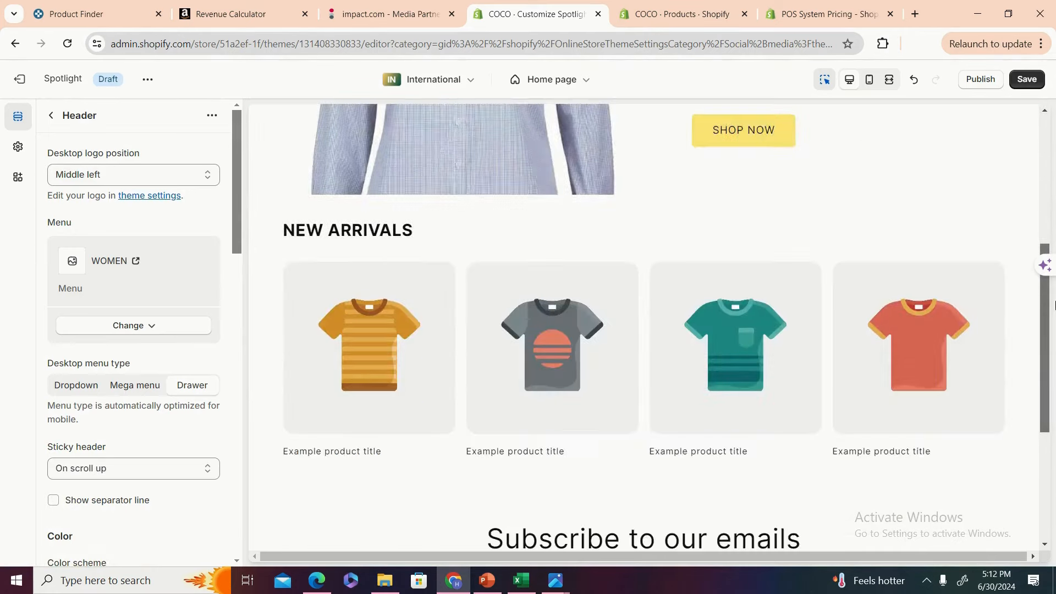
{"action": "scroll", "coordinate": [1045, 344], "scroll_direction": "down", "scroll_amount": 1}
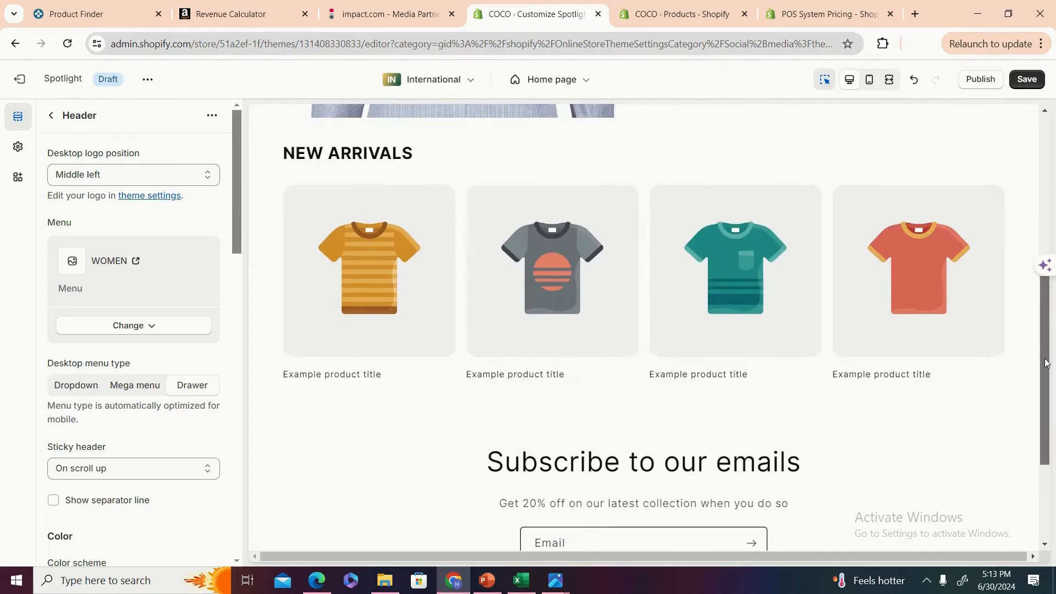
{"action": "scroll", "coordinate": [1048, 369], "scroll_direction": "up", "scroll_amount": 1}
{"action": "left_click_drag", "start_coordinate": [1050, 393], "coordinate": [1026, 291]}
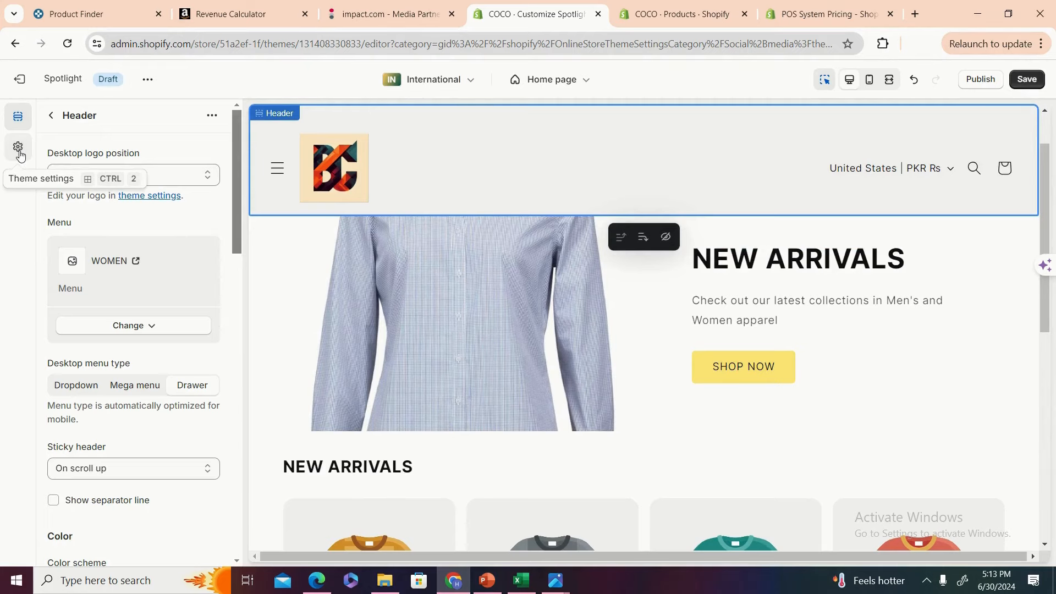
{"action": "left_click", "coordinate": [18, 153]}
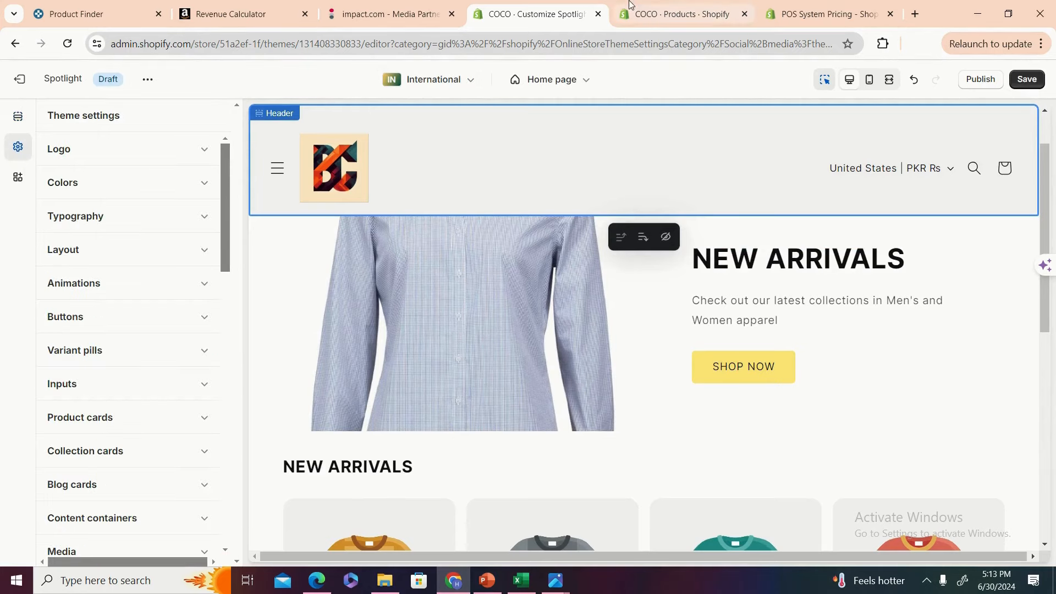
- Delete the default Home page collection from the store's product collections
{"action": "left_click", "coordinate": [675, 24]}
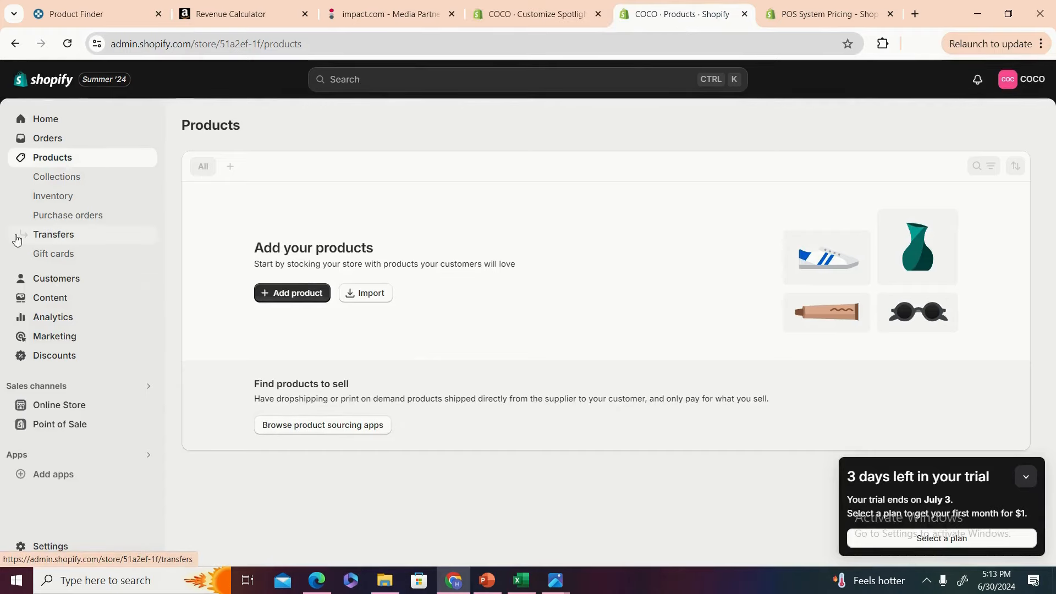
{"action": "left_click", "coordinate": [67, 182]}
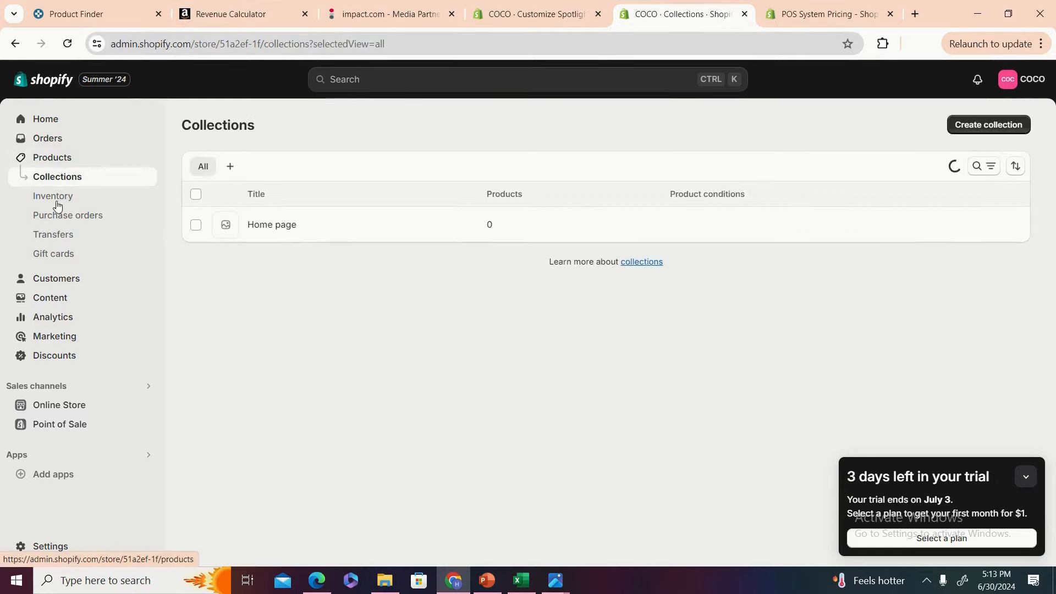
{"action": "left_click", "coordinate": [196, 225]}
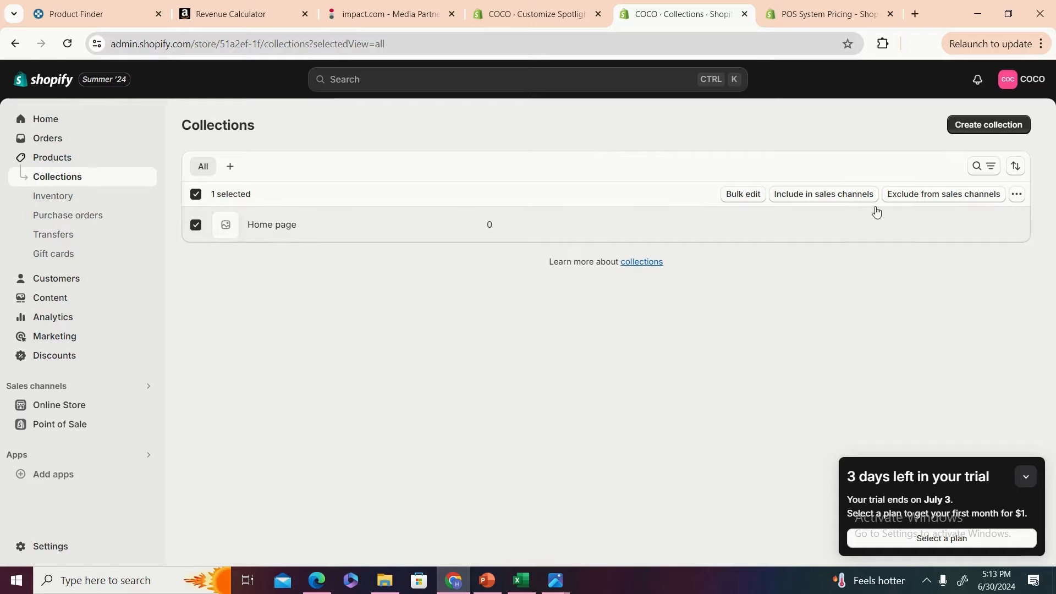
{"action": "left_click", "coordinate": [1017, 196]}
{"action": "left_click", "coordinate": [999, 220]}
{"action": "left_click", "coordinate": [712, 351]}
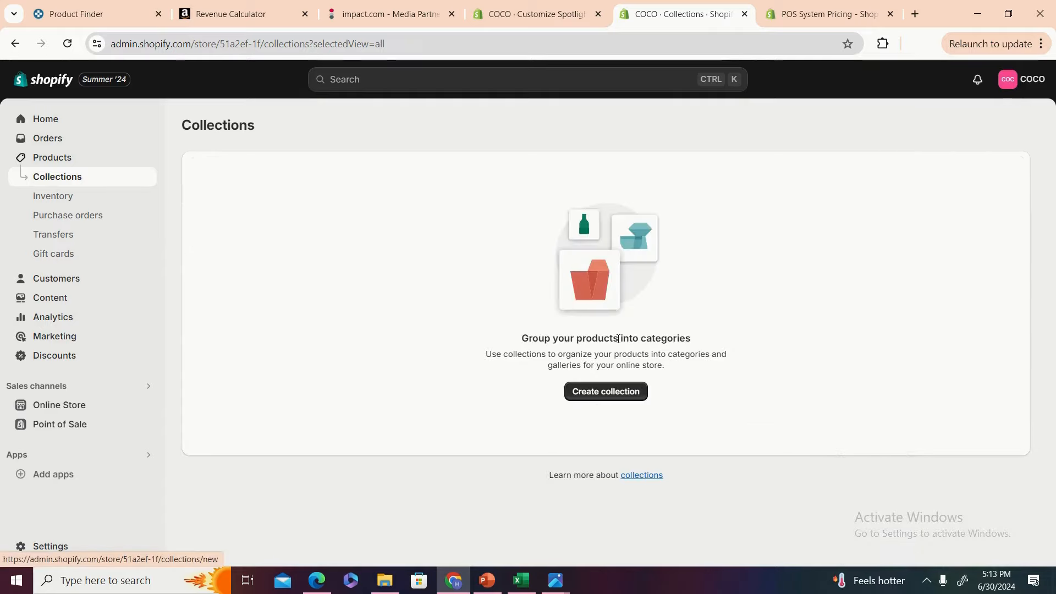
- Start a new manual collection titled "MEN"
{"action": "left_click", "coordinate": [569, 394]}
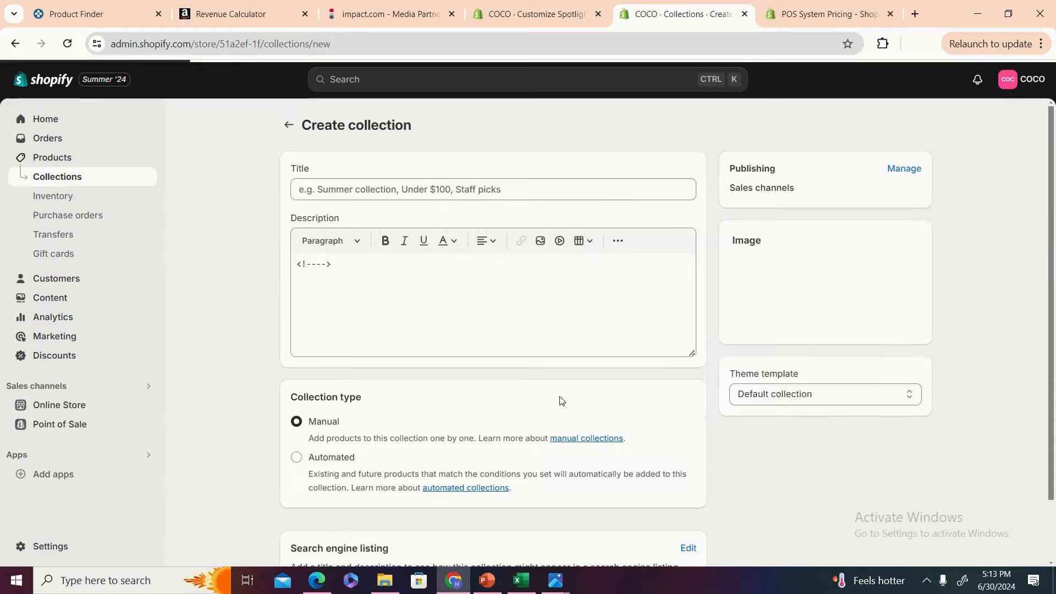
{"action": "left_click", "coordinate": [416, 188]}
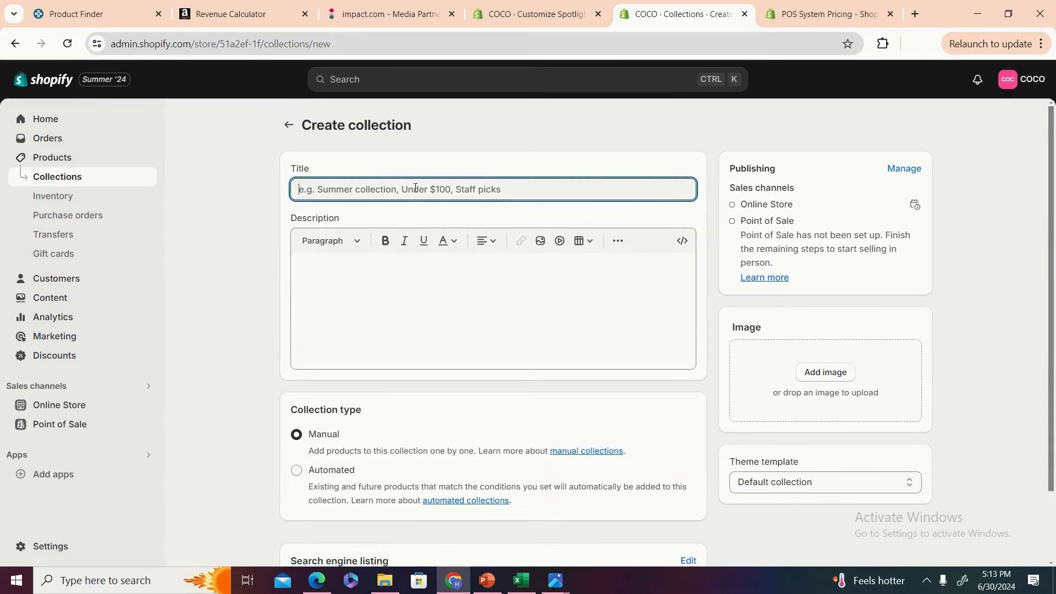
{"action": "type", "text": "MEN"}
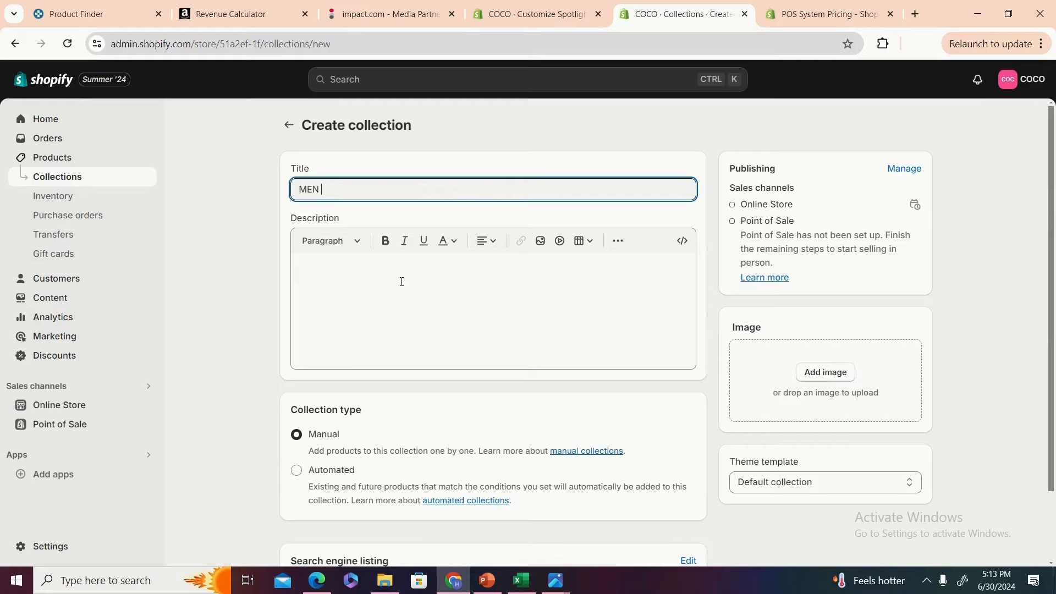
{"action": "left_click", "coordinate": [353, 285]}
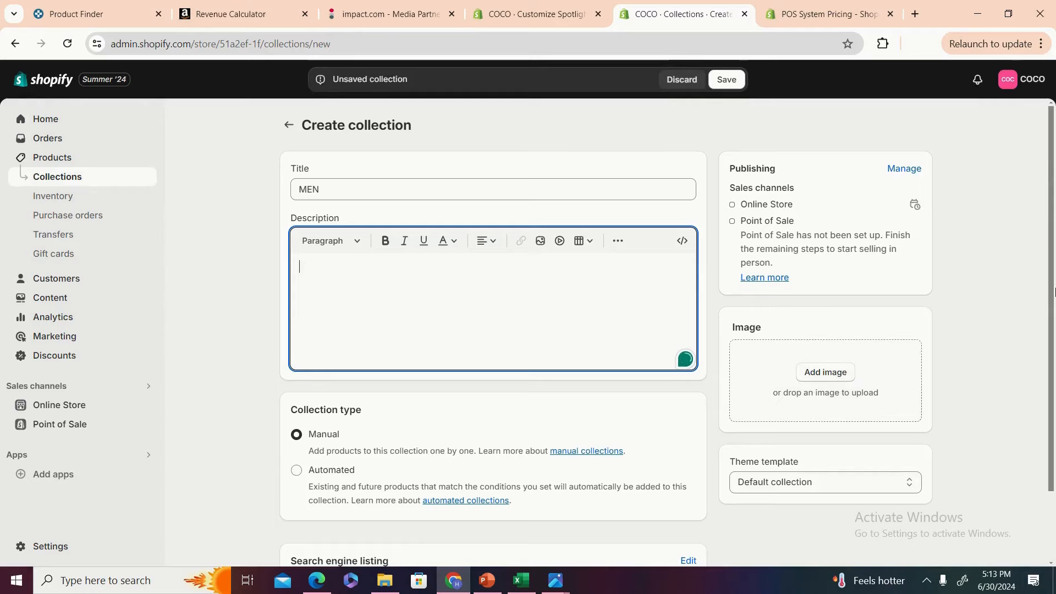
- Upload D5.jpg from Downloads as the MEN collection's image and save the collection without a description
{"action": "left_click", "coordinate": [383, 377]}
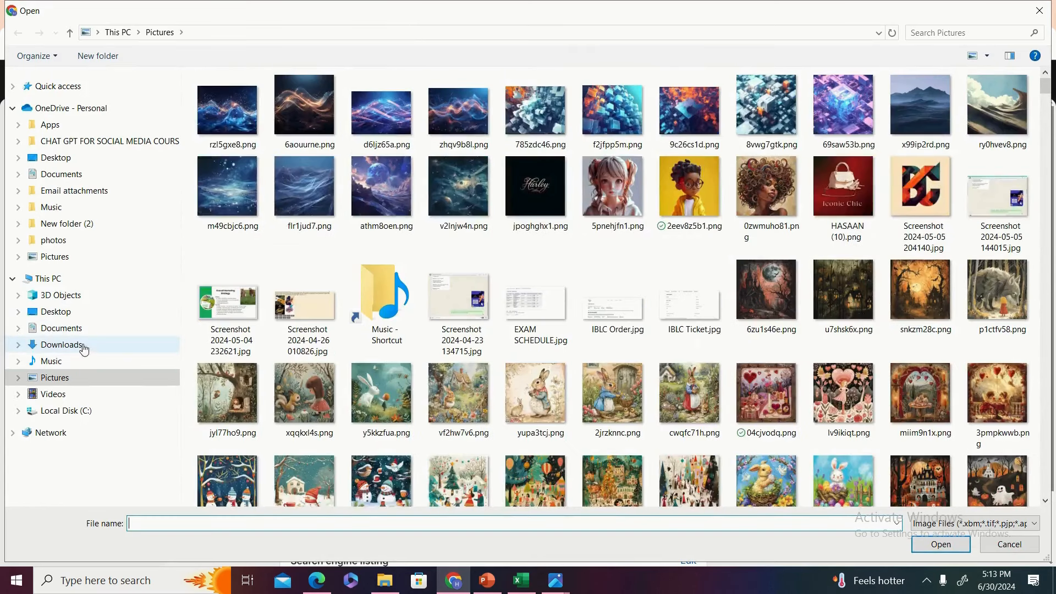
{"action": "left_click", "coordinate": [87, 345]}
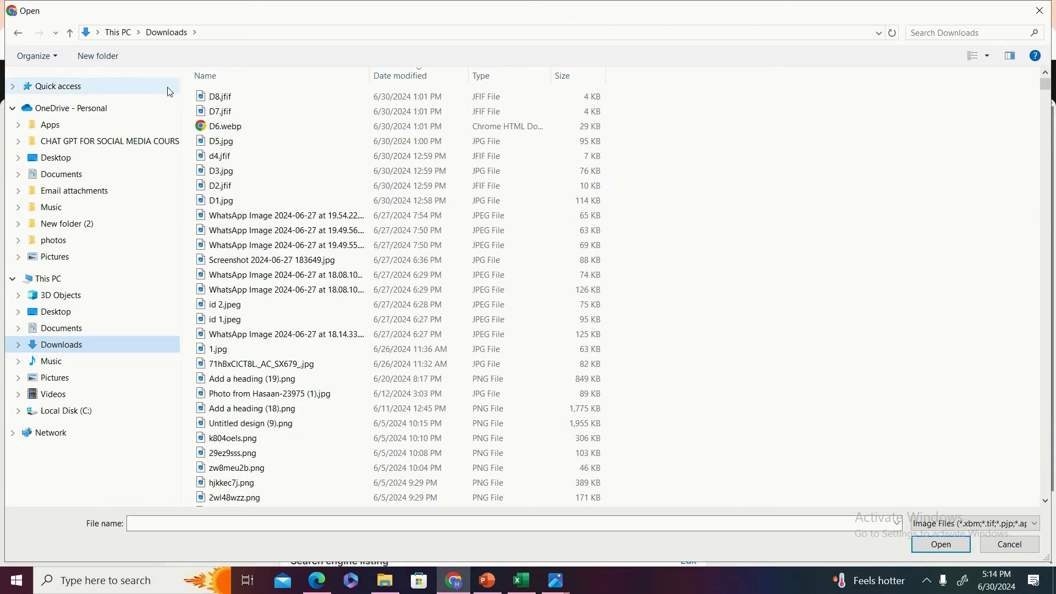
{"action": "double_click", "coordinate": [236, 144]}
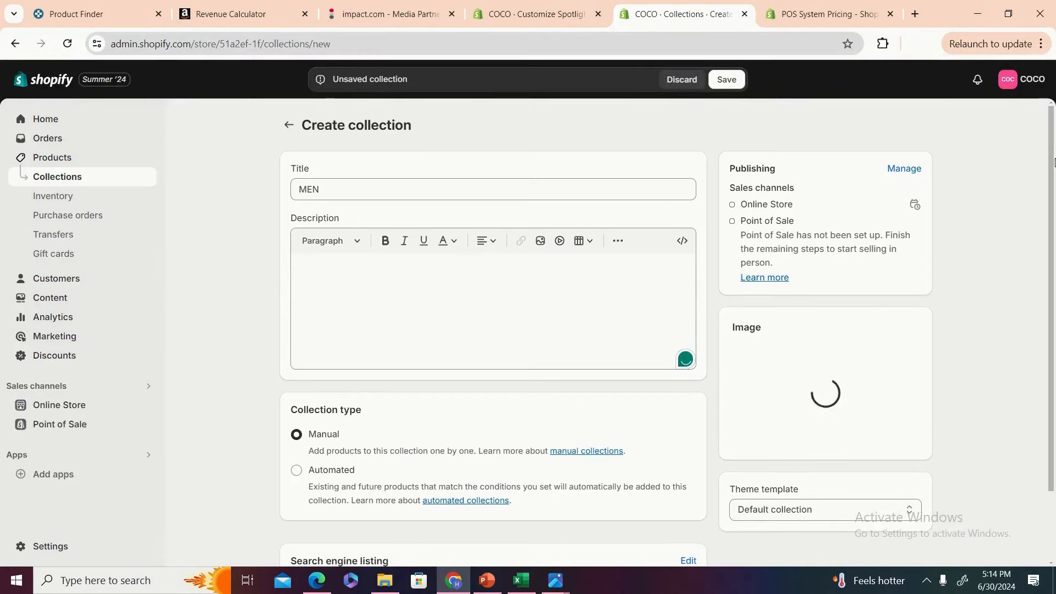
{"action": "left_click_drag", "start_coordinate": [1054, 166], "coordinate": [1054, 242]}
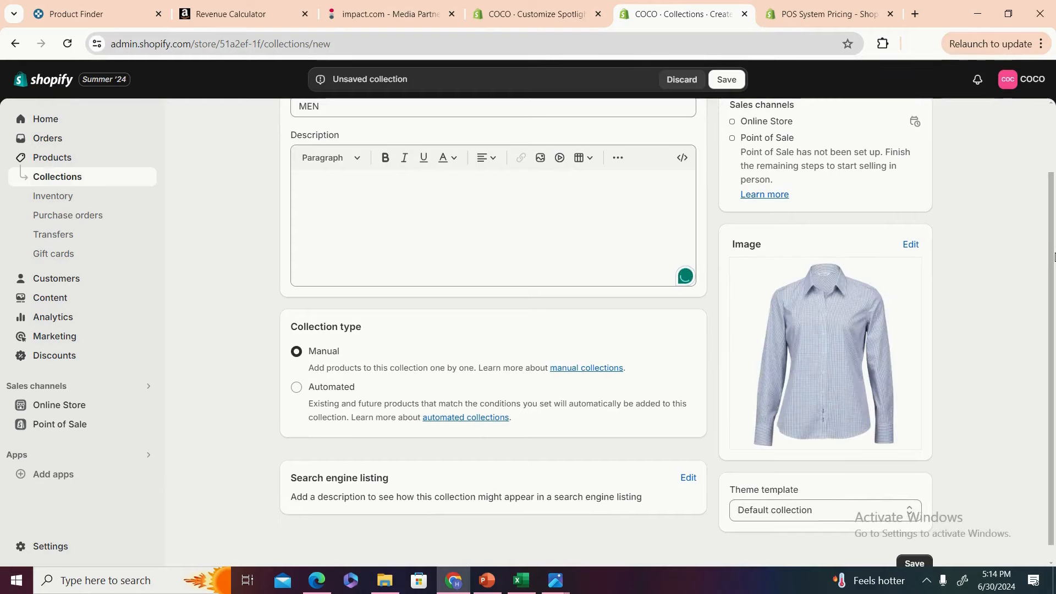
{"action": "scroll", "coordinate": [1054, 273], "scroll_direction": "down", "scroll_amount": 1}
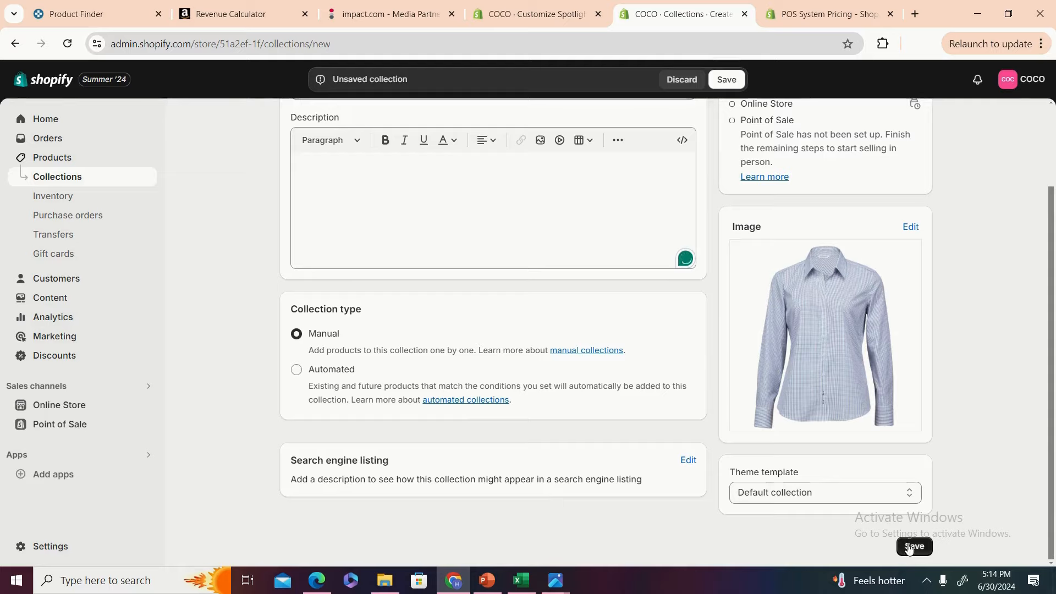
{"action": "left_click", "coordinate": [478, 191]}
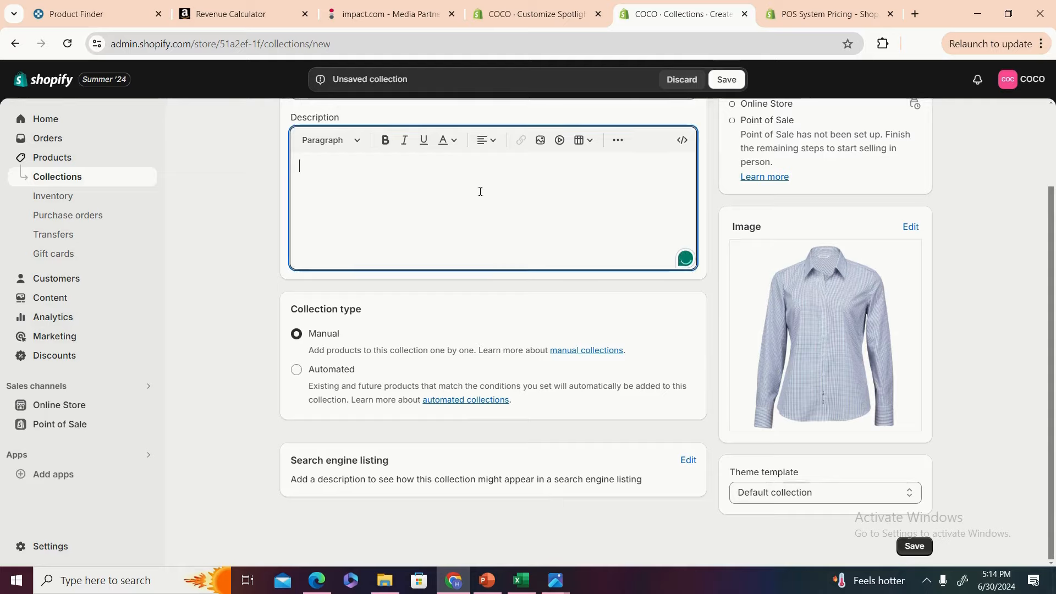
{"action": "left_click", "coordinate": [924, 555]}
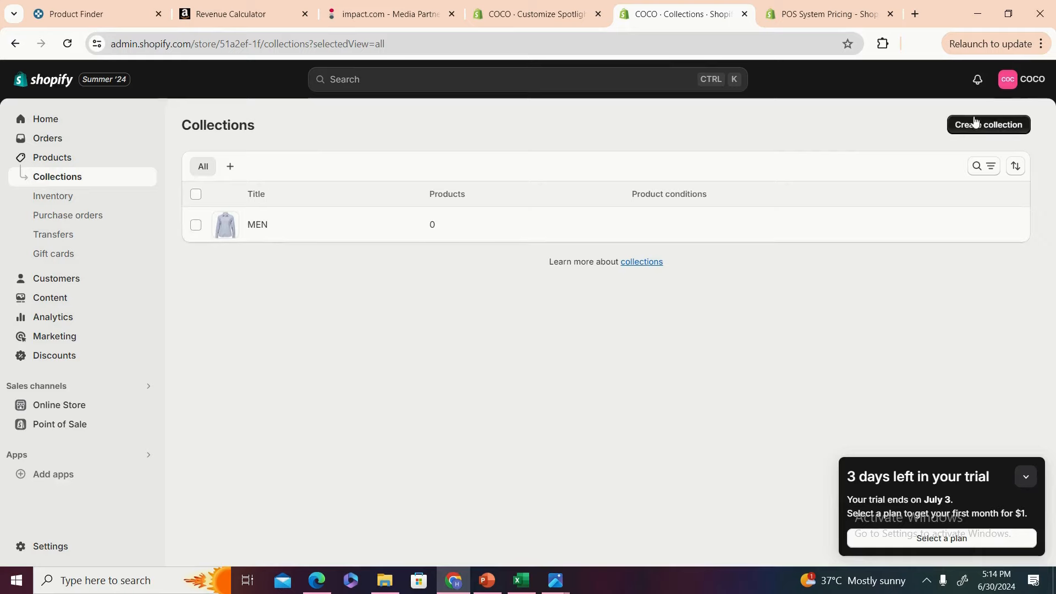
- Start another manual collection titled "WOMEN"
{"action": "left_click", "coordinate": [960, 125]}
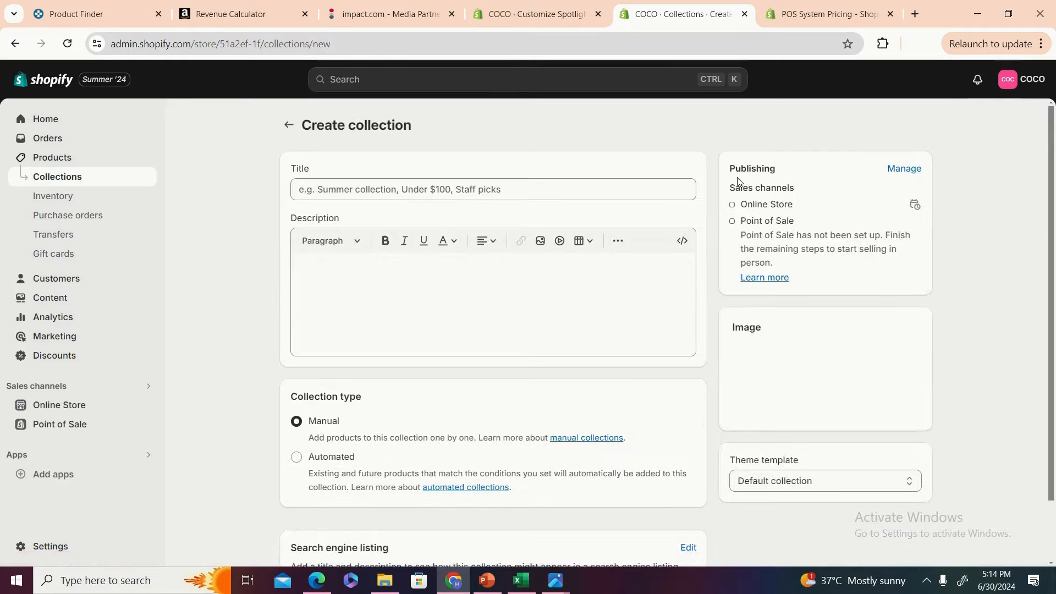
{"action": "left_click", "coordinate": [322, 192]}
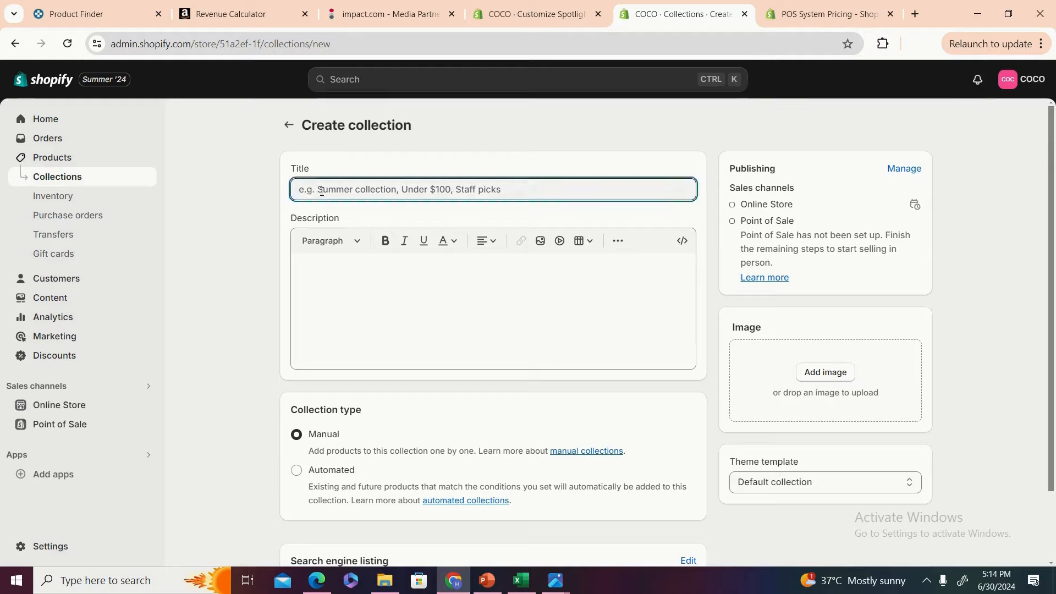
{"action": "type", "text": "WOMEN"}
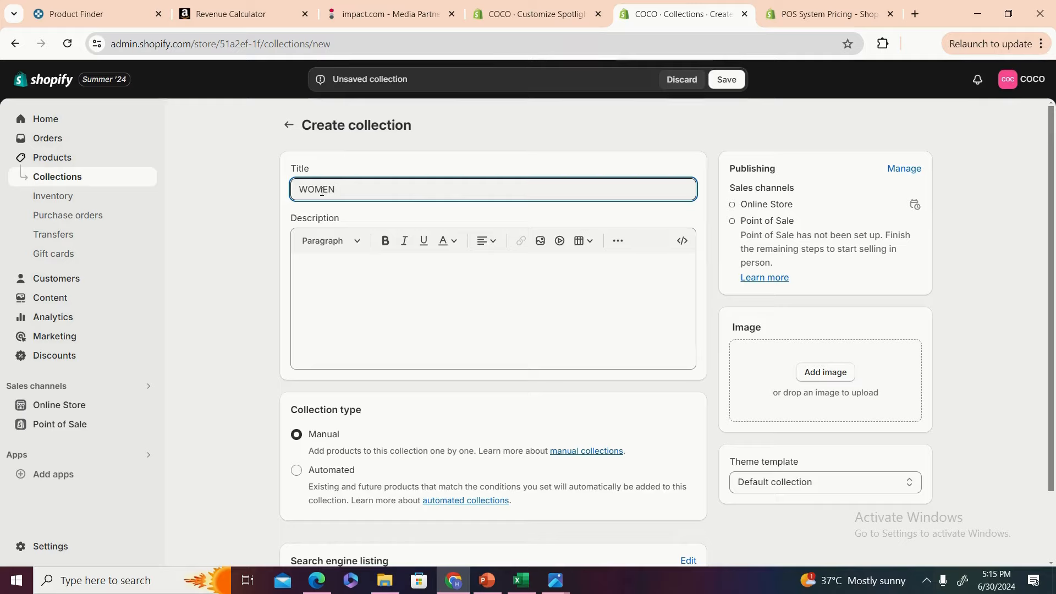
{"action": "left_click", "coordinate": [495, 263]}
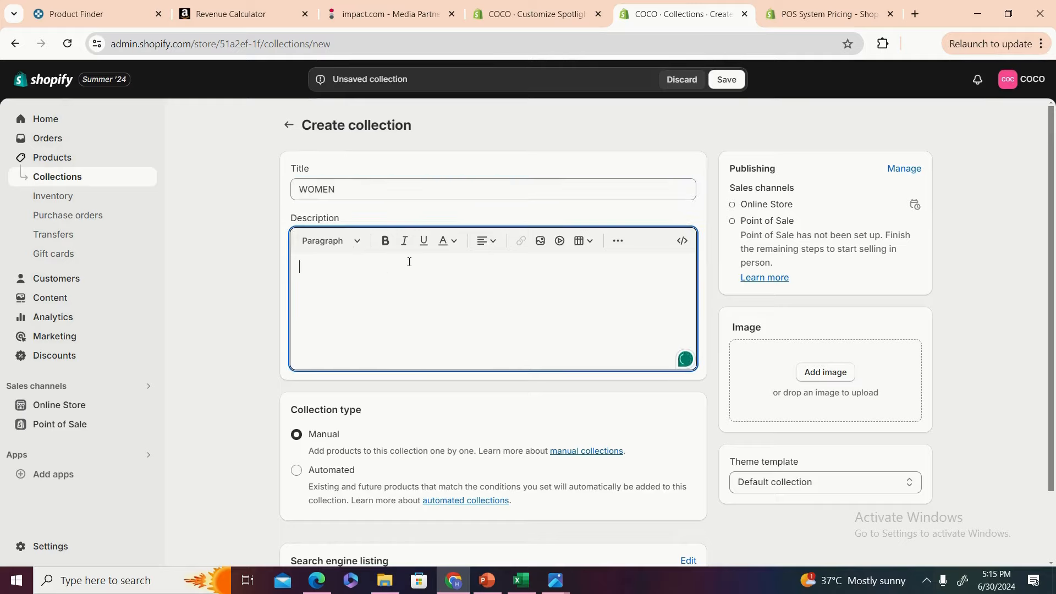
- Try to upload D6.webp from Downloads as the WOMEN collection's image
{"action": "scroll", "coordinate": [1052, 200], "scroll_direction": "down", "scroll_amount": 3}
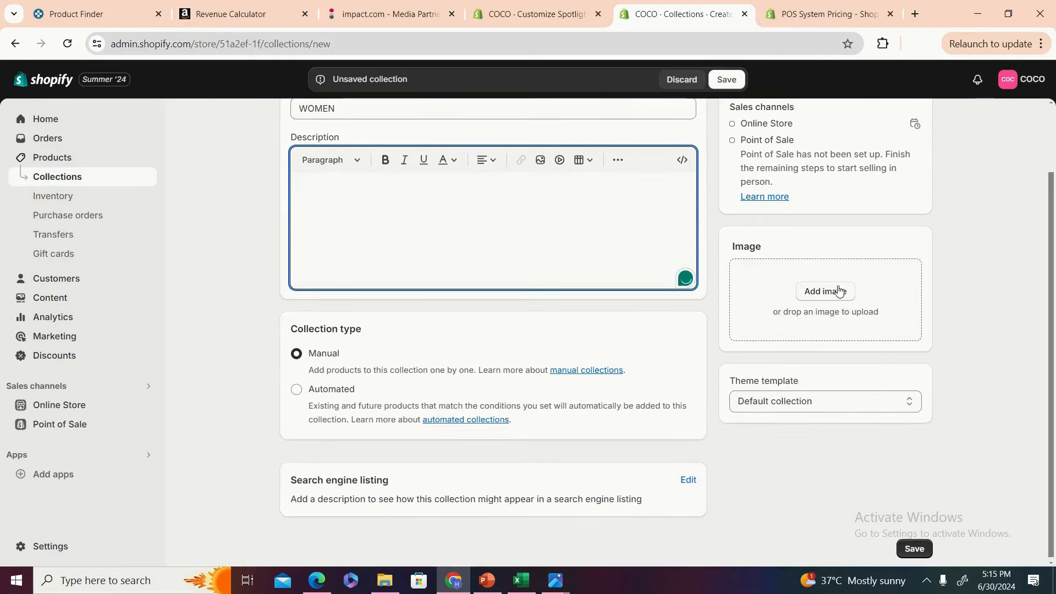
{"action": "left_click", "coordinate": [839, 292]}
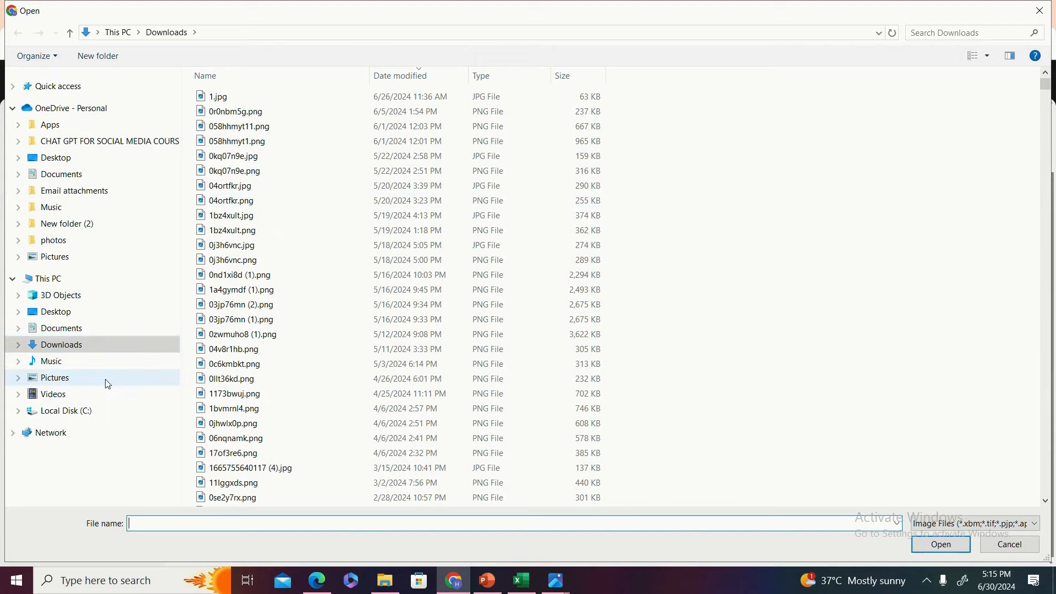
{"action": "left_click", "coordinate": [130, 337]}
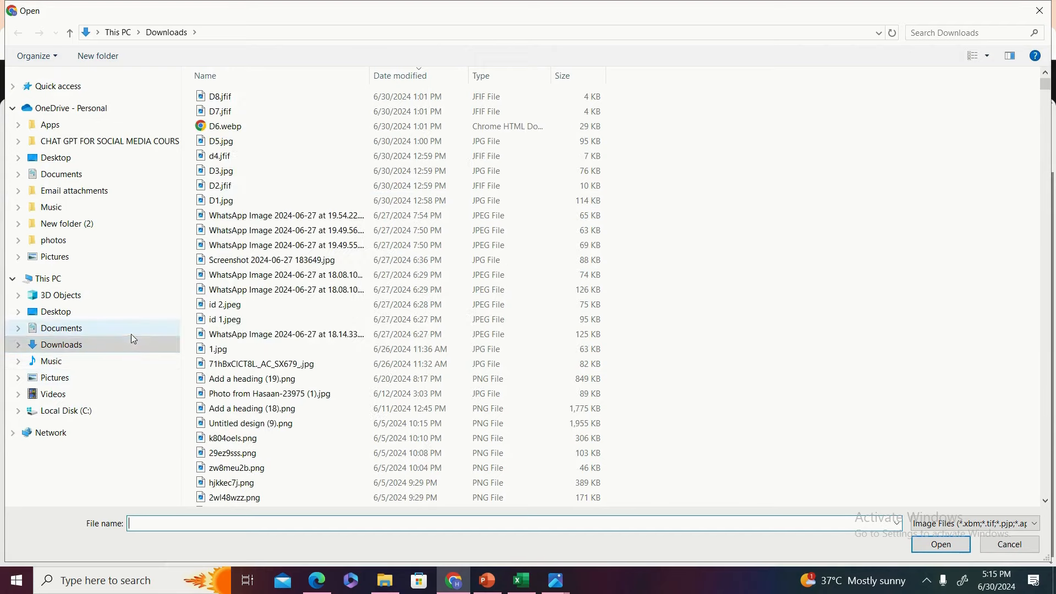
{"action": "double_click", "coordinate": [266, 125]}
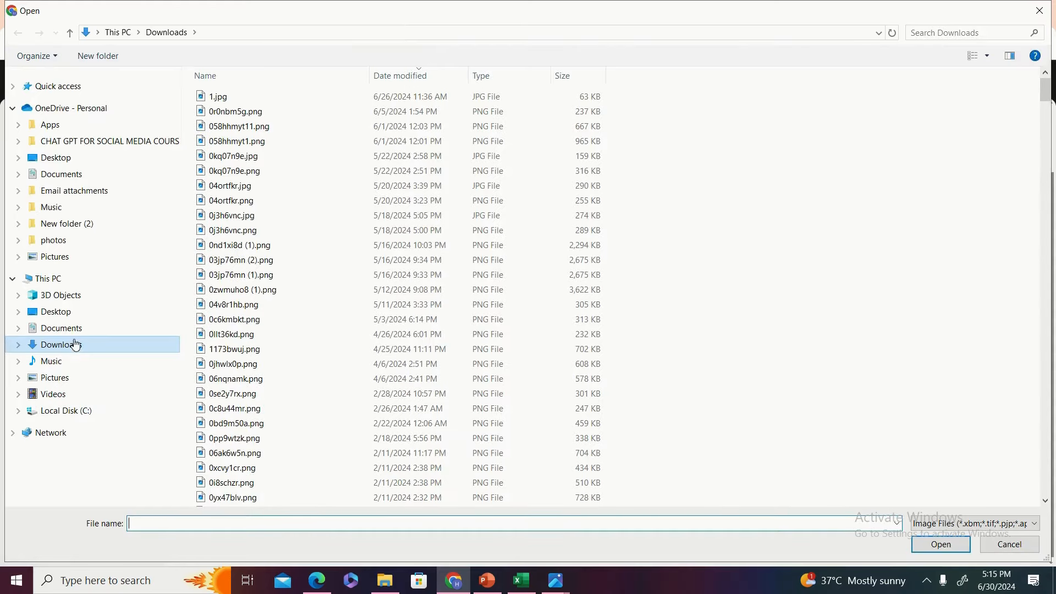
- Upload 2eev8z5b1.png from Pictures as the WOMEN collection's image and save the collection
{"action": "left_click", "coordinate": [79, 380]}
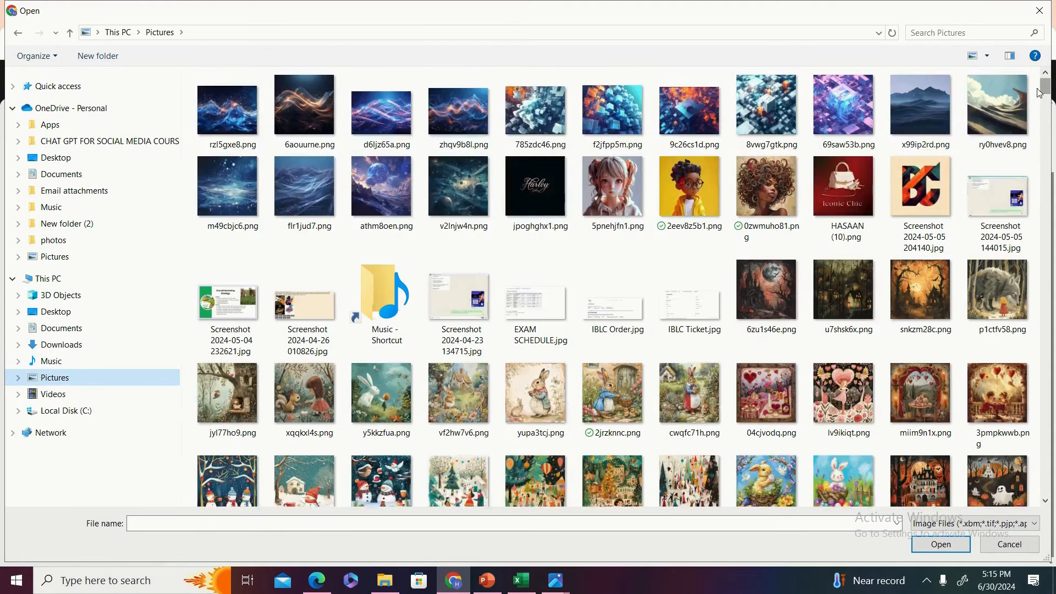
{"action": "double_click", "coordinate": [679, 194]}
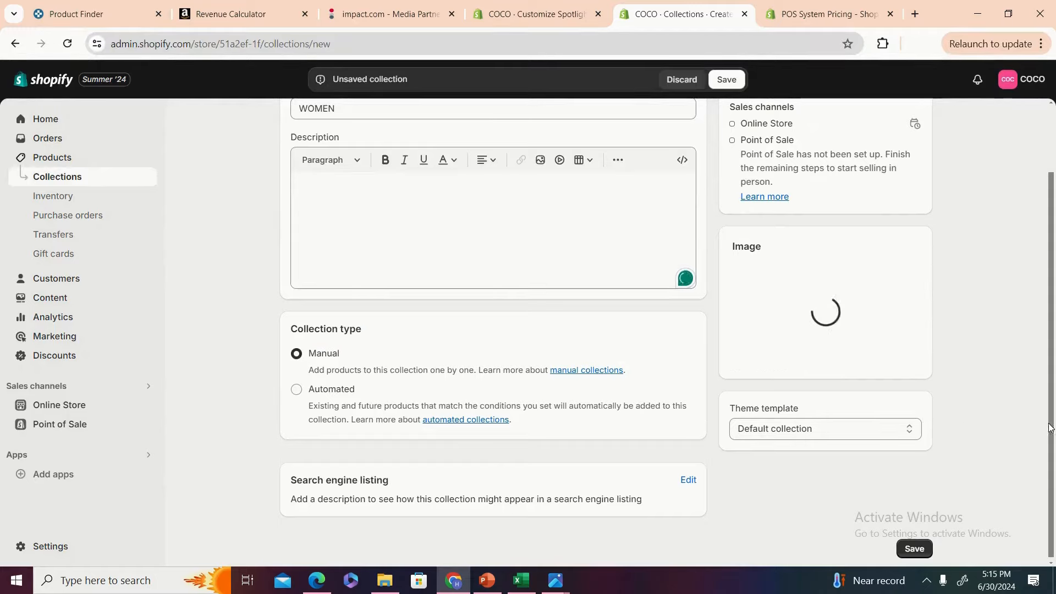
{"action": "left_click_drag", "start_coordinate": [1051, 427], "coordinate": [1051, 497]}
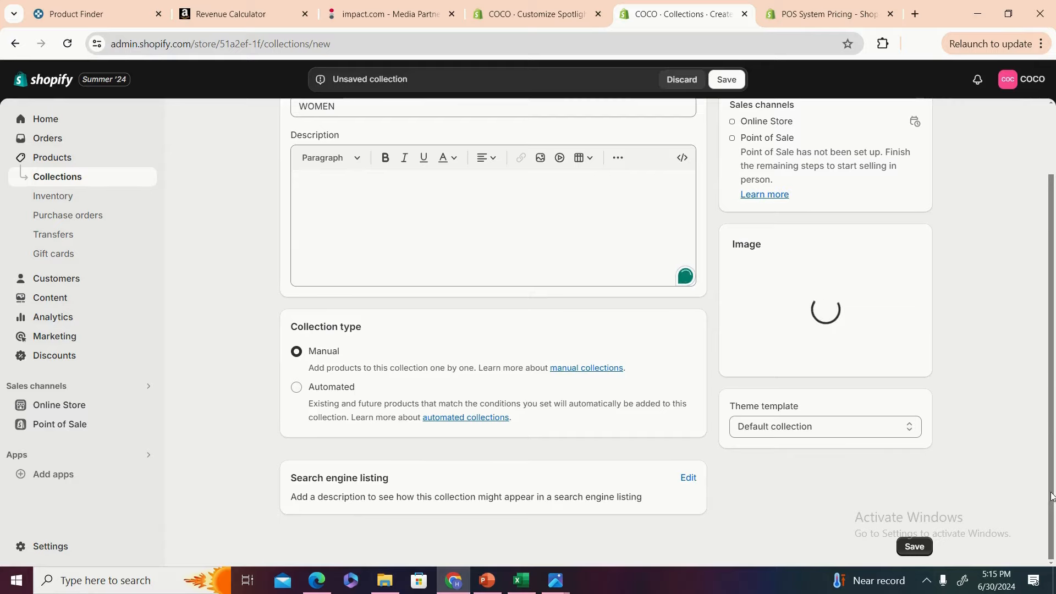
{"action": "left_click_drag", "start_coordinate": [1052, 493], "coordinate": [880, 330]}
{"action": "scroll", "coordinate": [745, 234], "scroll_direction": "up", "scroll_amount": 2}
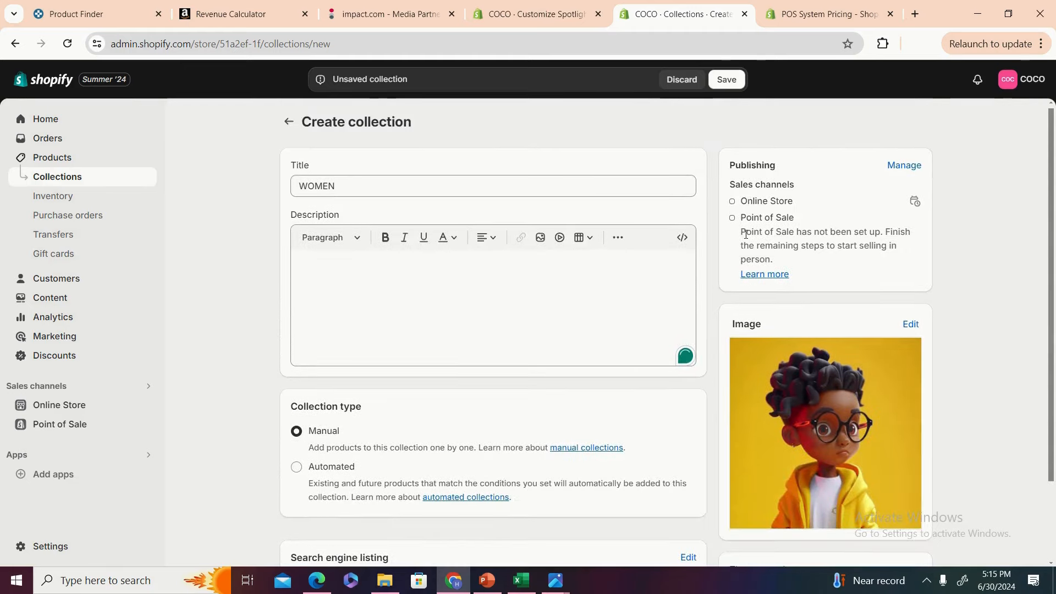
{"action": "left_click", "coordinate": [727, 79]}
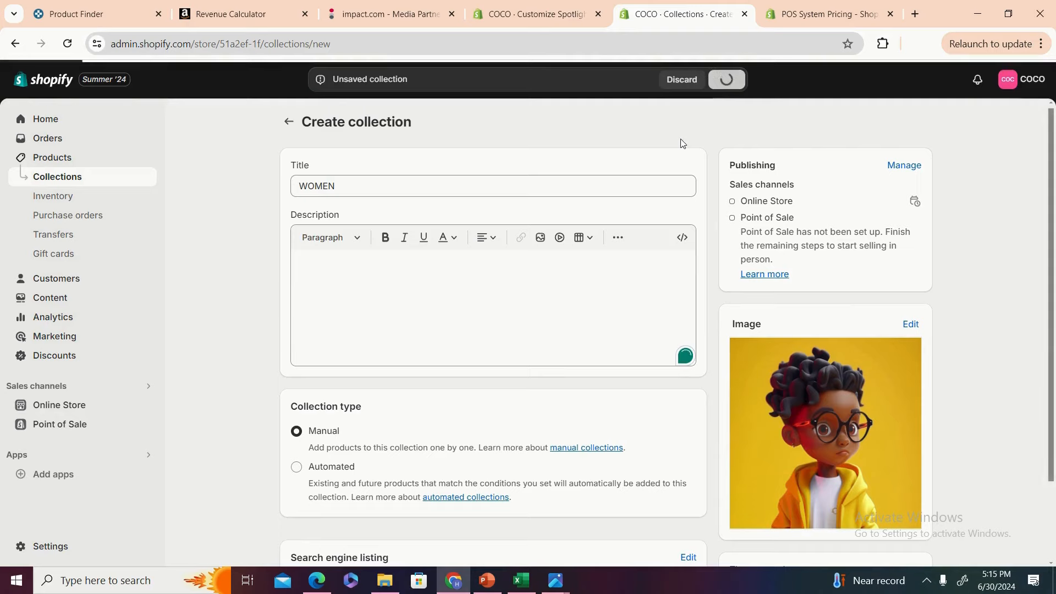
- Open the store's Inventory page
{"action": "left_click", "coordinate": [67, 197]}
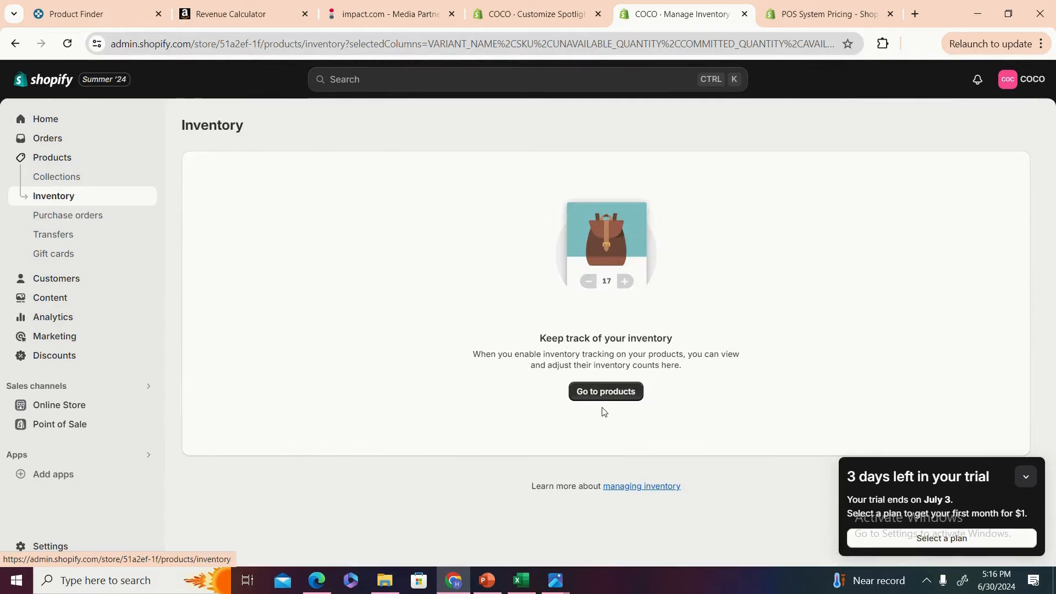
- Start adding a new product from the store's Products page
{"action": "left_click", "coordinate": [603, 392]}
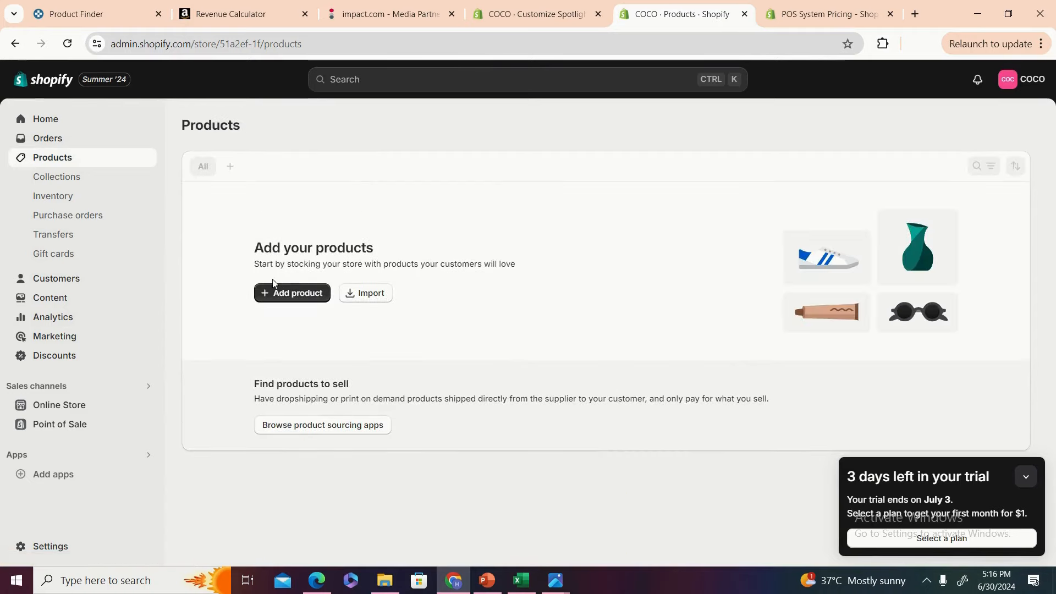
{"action": "left_click", "coordinate": [286, 293]}
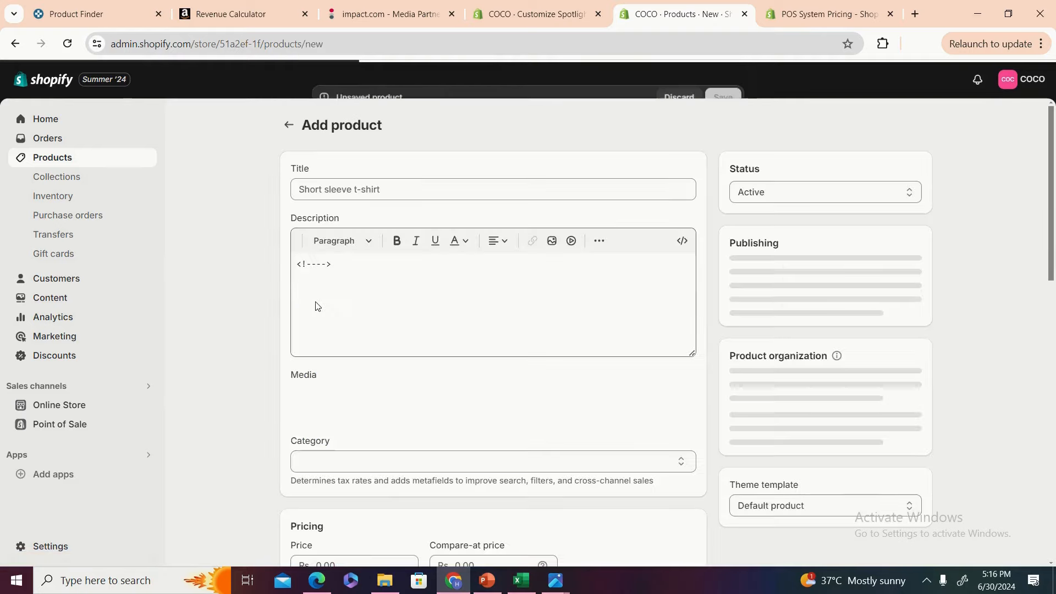
{"action": "left_click", "coordinate": [556, 179]}
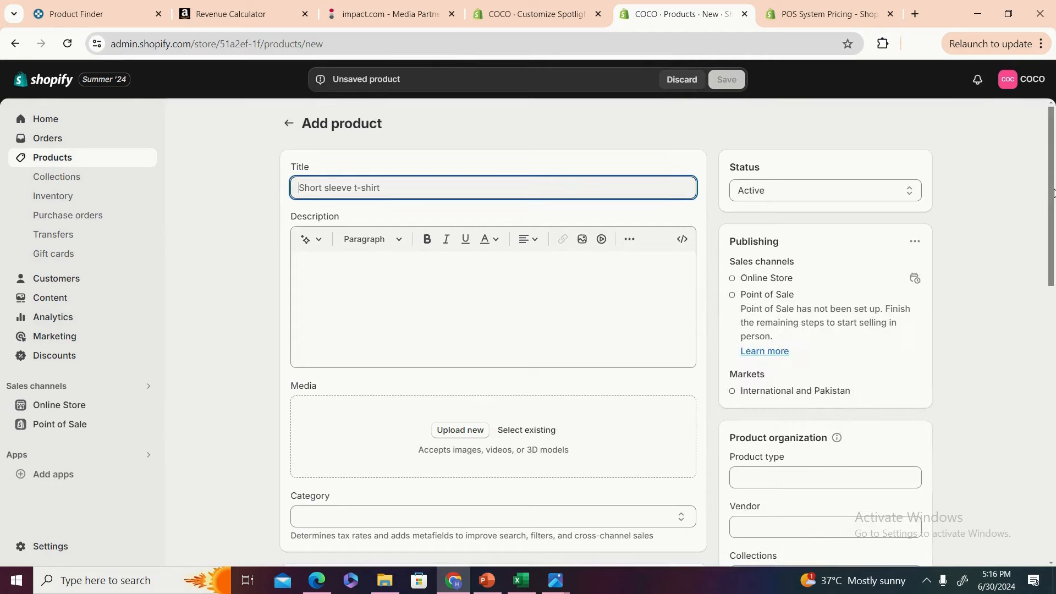
- Browse the product category choices down to Apparel & Accessories > Clothing, and leave the category unset
{"action": "scroll", "coordinate": [639, 224], "scroll_direction": "down", "scroll_amount": 1}
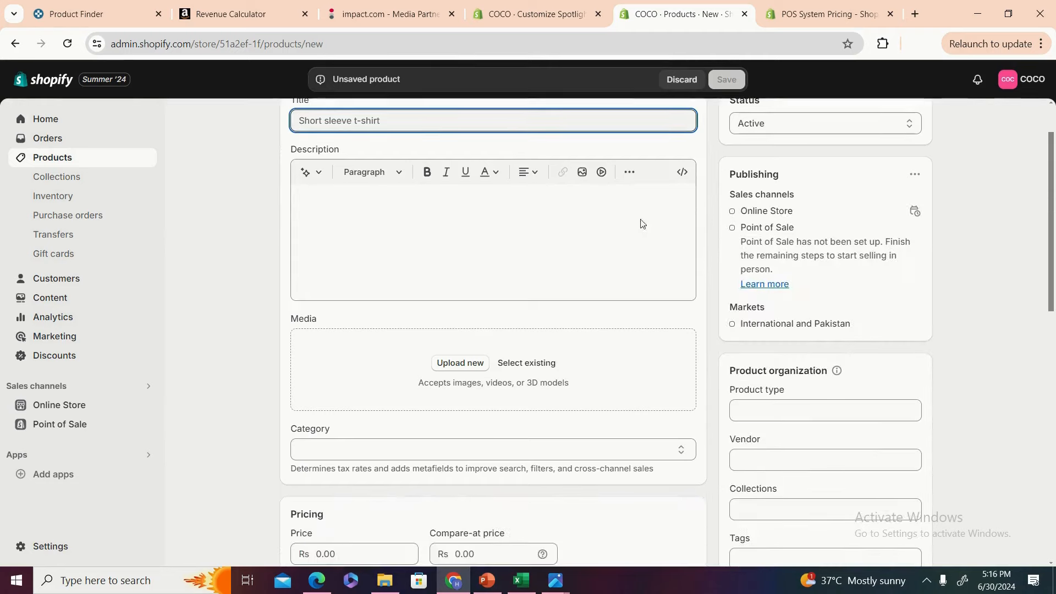
{"action": "left_click", "coordinate": [1053, 285]}
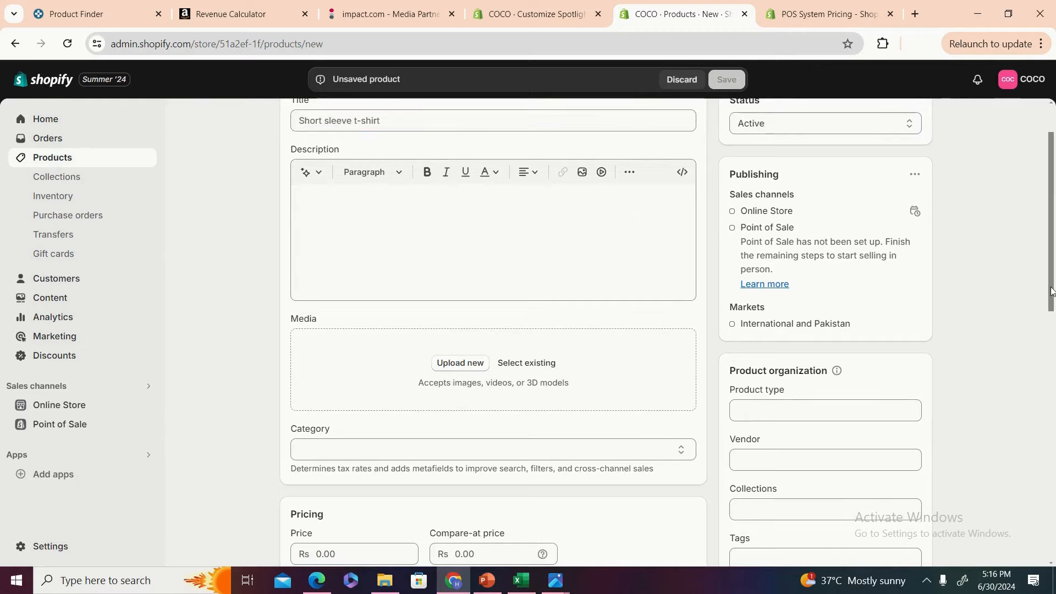
{"action": "scroll", "coordinate": [981, 362], "scroll_direction": "down", "scroll_amount": 4}
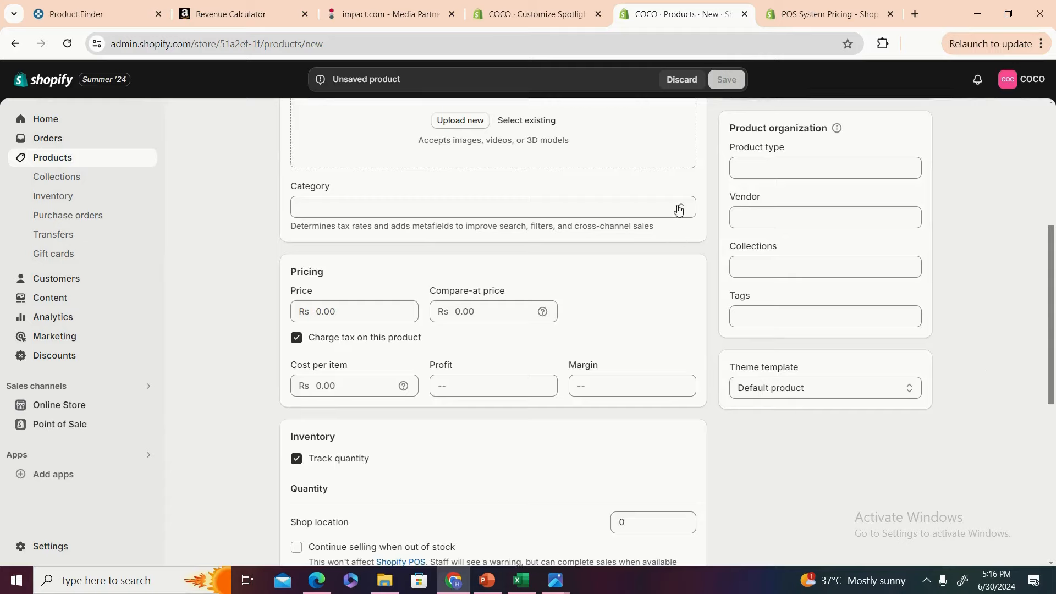
{"action": "left_click", "coordinate": [678, 208]}
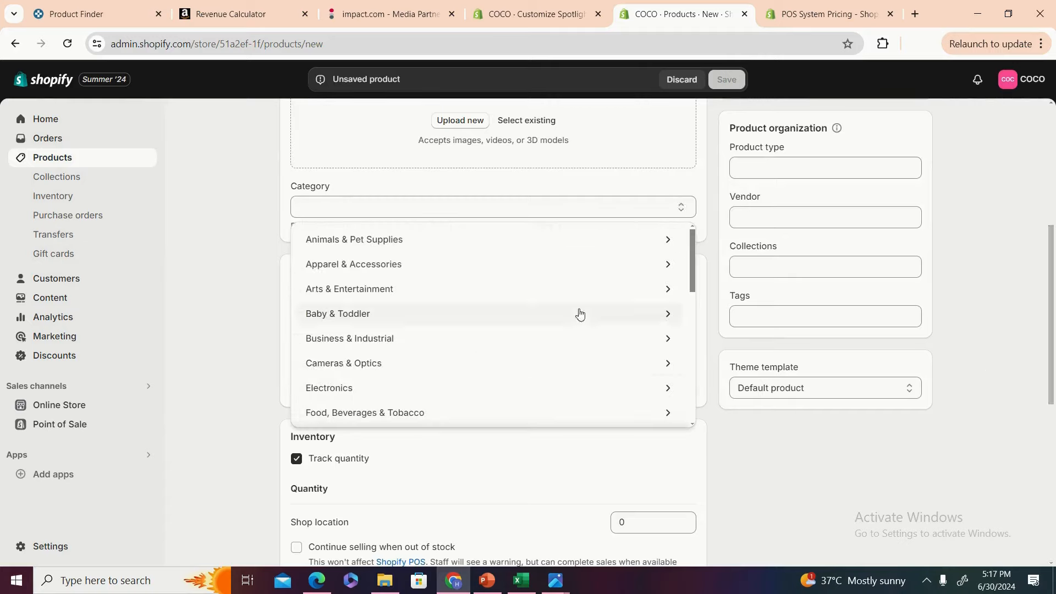
{"action": "left_click", "coordinate": [582, 273]}
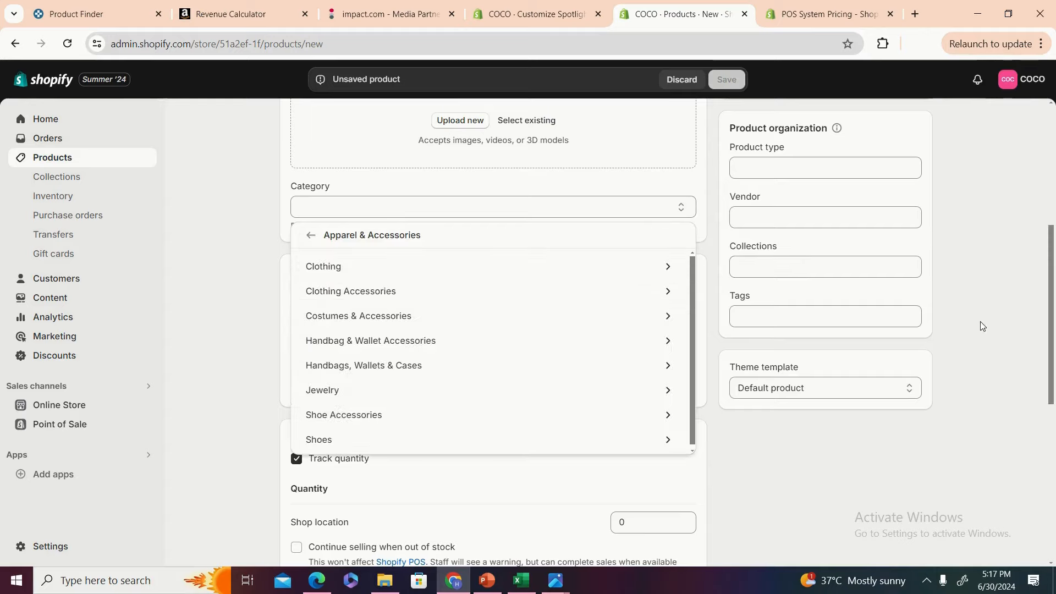
{"action": "left_click", "coordinate": [427, 266]}
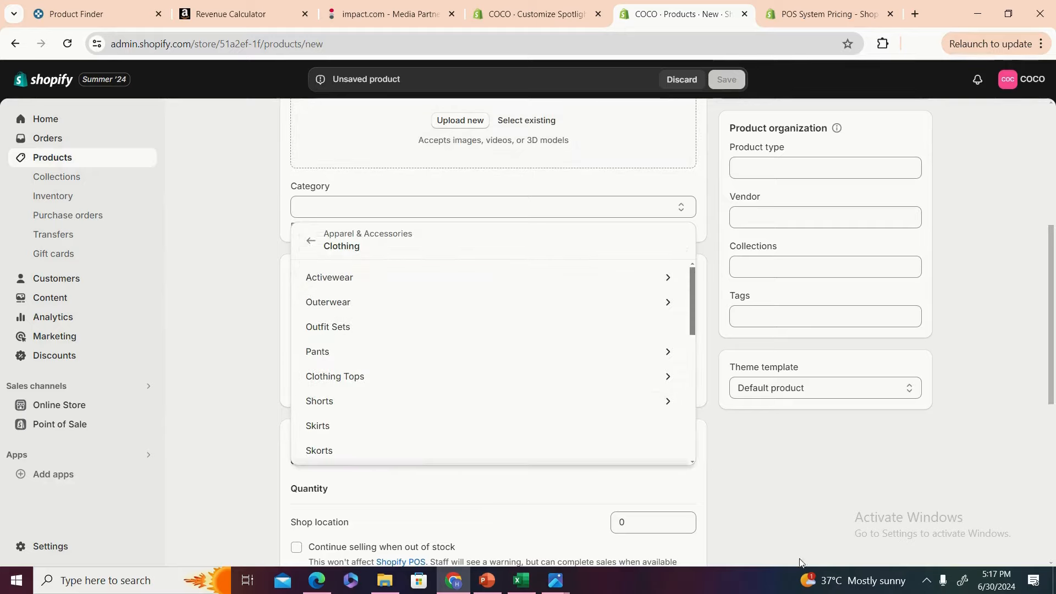
{"action": "left_click", "coordinate": [850, 508]}
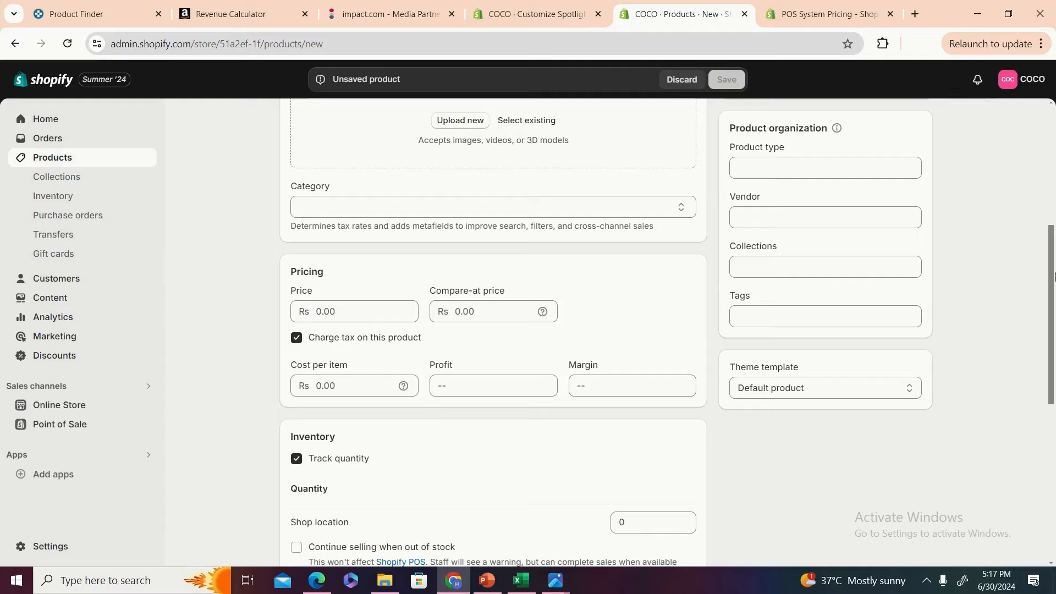
- Set the product's price to Rs 3,000 and its compare-at price to Rs 5,000
{"action": "left_click_drag", "start_coordinate": [1055, 276], "coordinate": [1054, 295]}
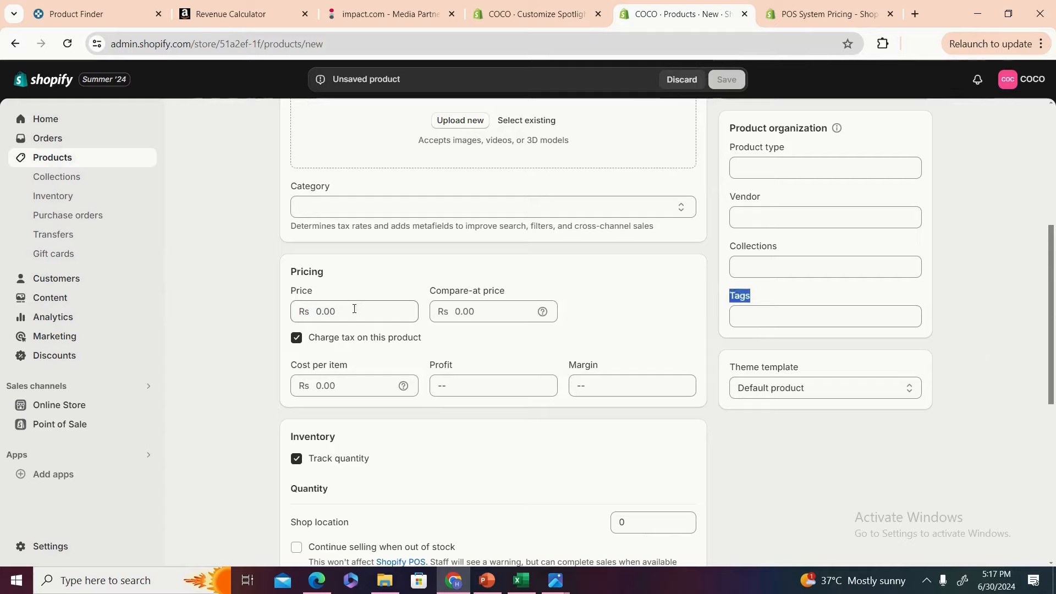
{"action": "left_click", "coordinate": [318, 310]}
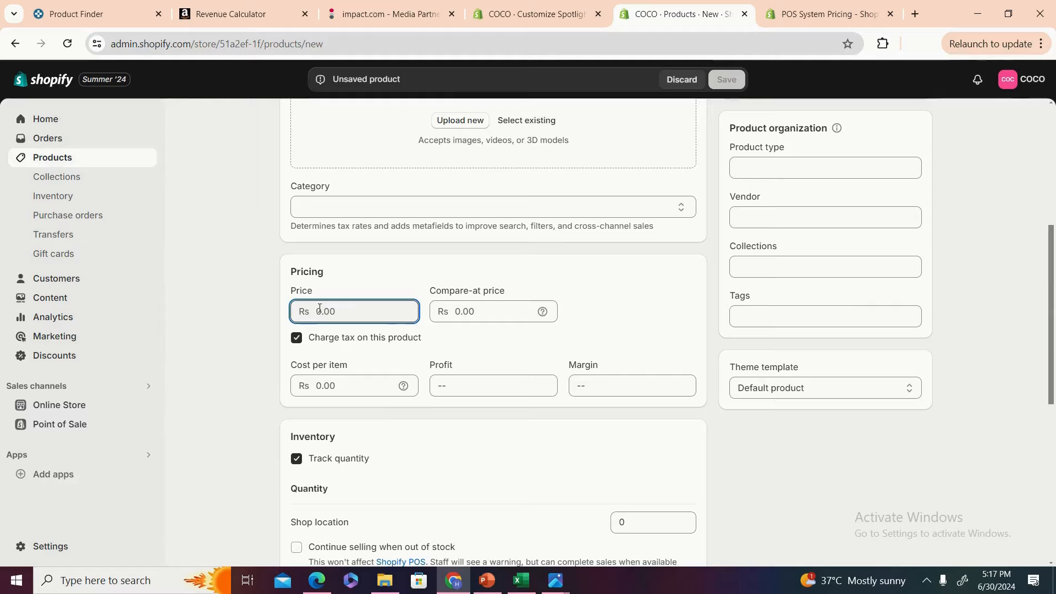
{"action": "type", "text": "2000"}
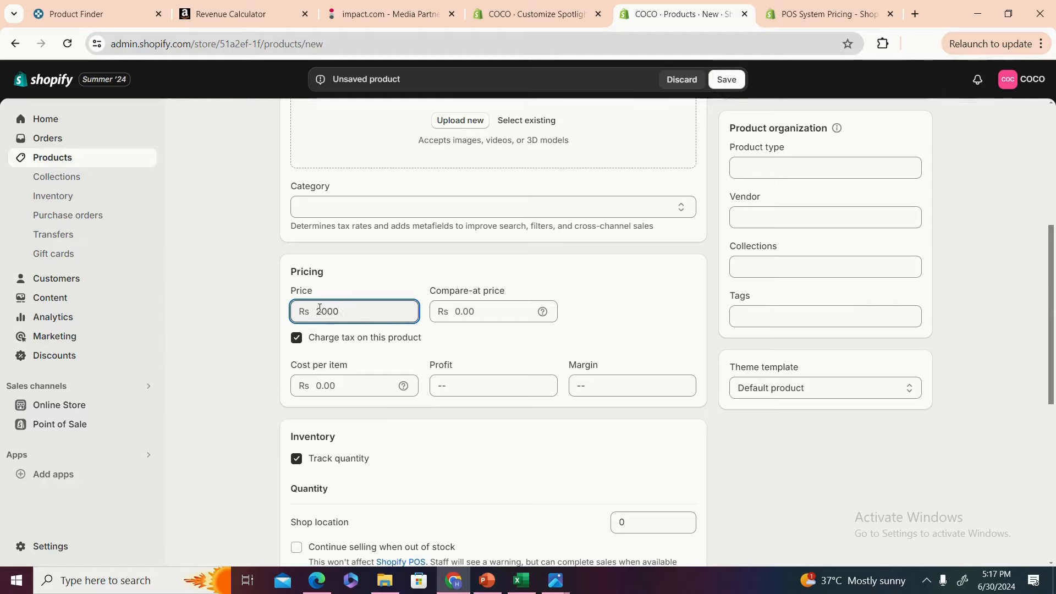
{"action": "key", "text": "BackSpace"}
{"action": "key", "text": "BackSpace"}
{"action": "key", "text": "BackSpace"}
{"action": "key", "text": "BackSpace"}
{"action": "type", "text": "300"}
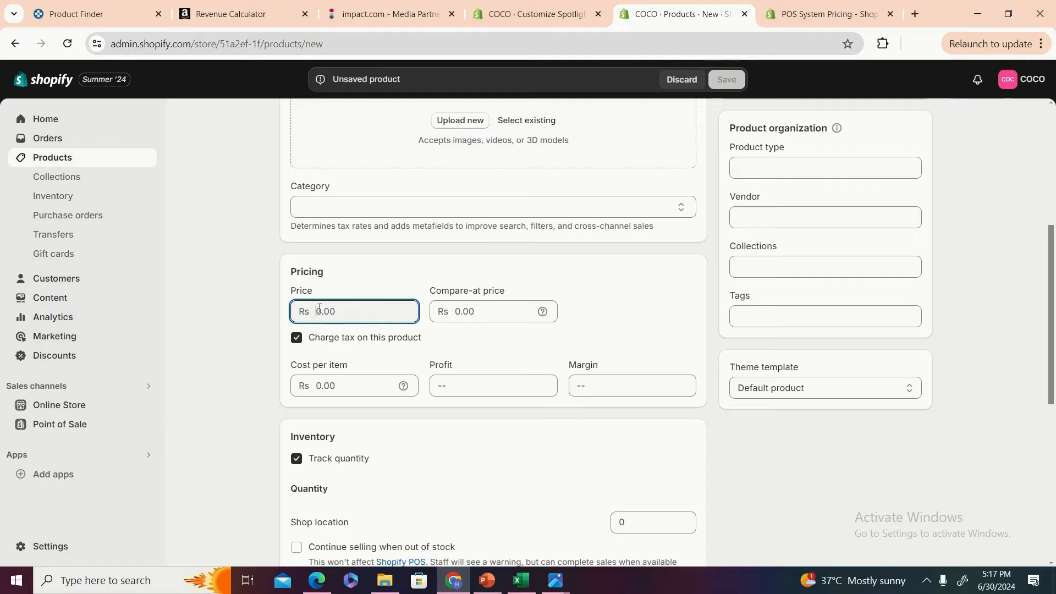
{"action": "type", "text": "0"}
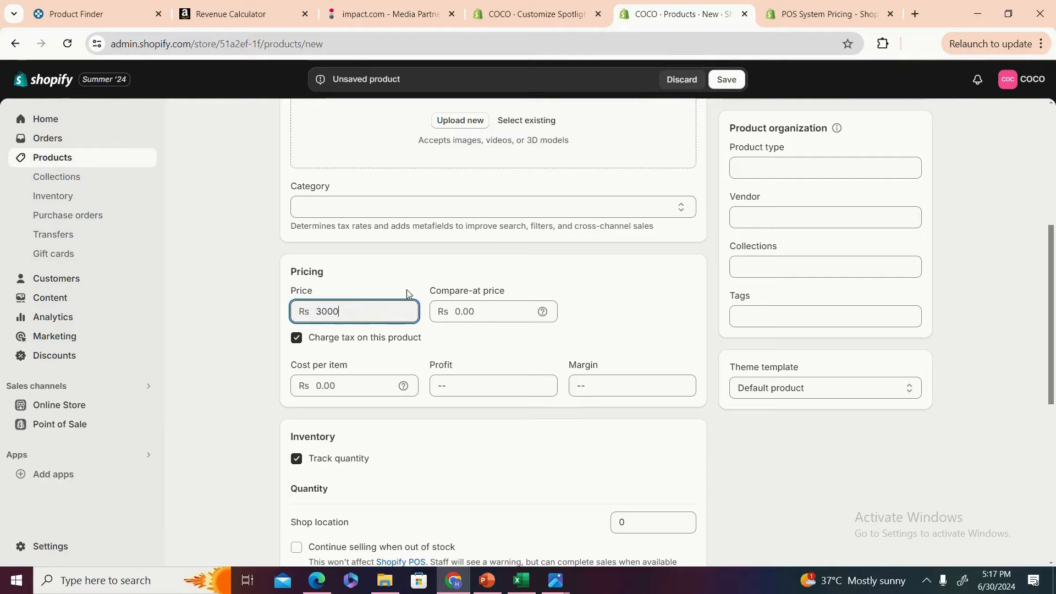
{"action": "left_click", "coordinate": [490, 313]}
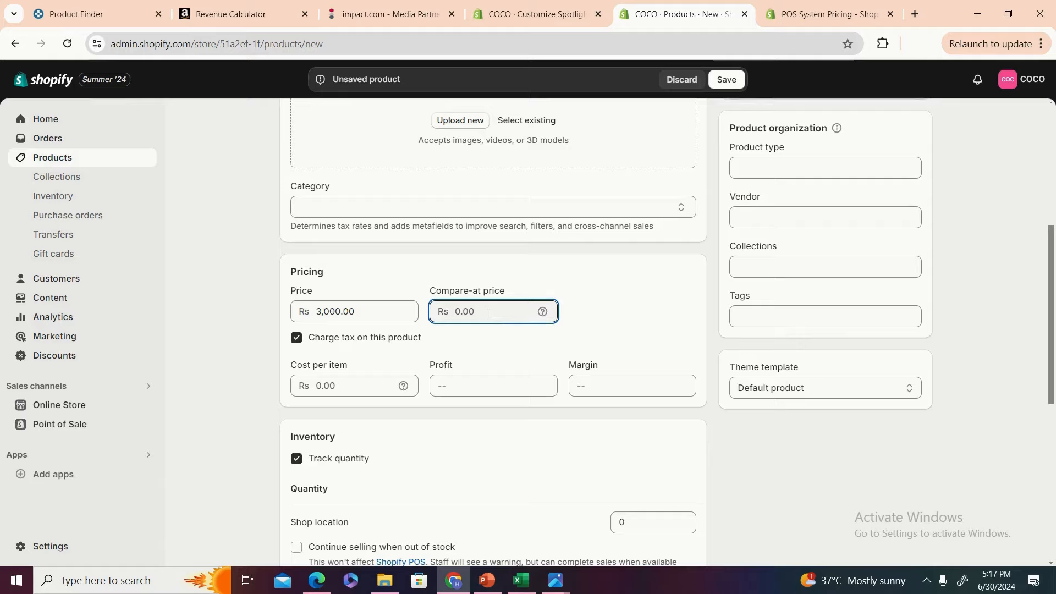
{"action": "type", "text": "5000"}
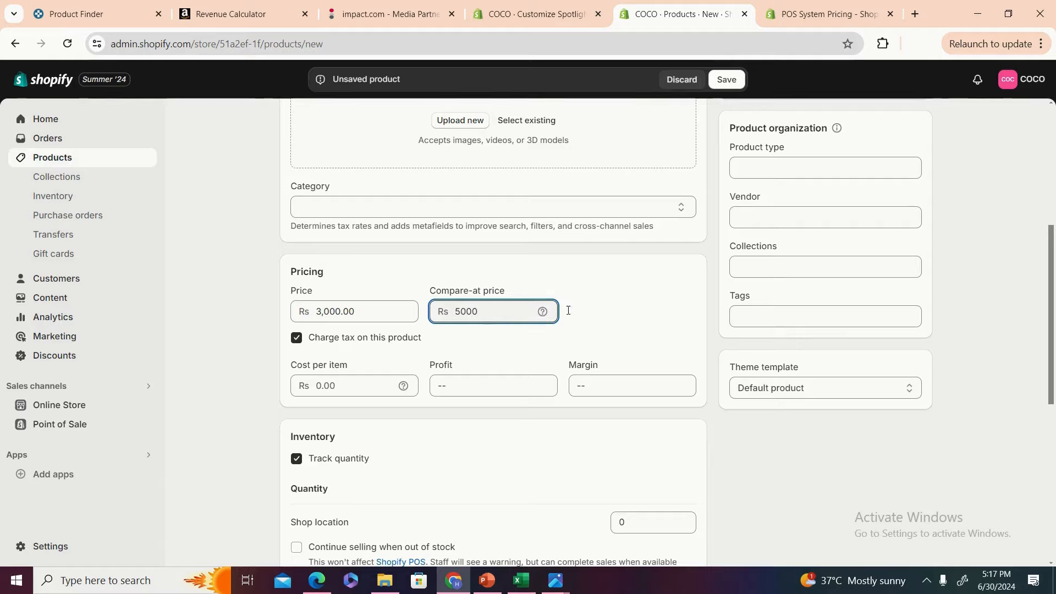
- Look over the shipping and variants sections, and title the product "Blue T Shirt"
{"action": "left_click_drag", "start_coordinate": [1053, 376], "coordinate": [1053, 526]}
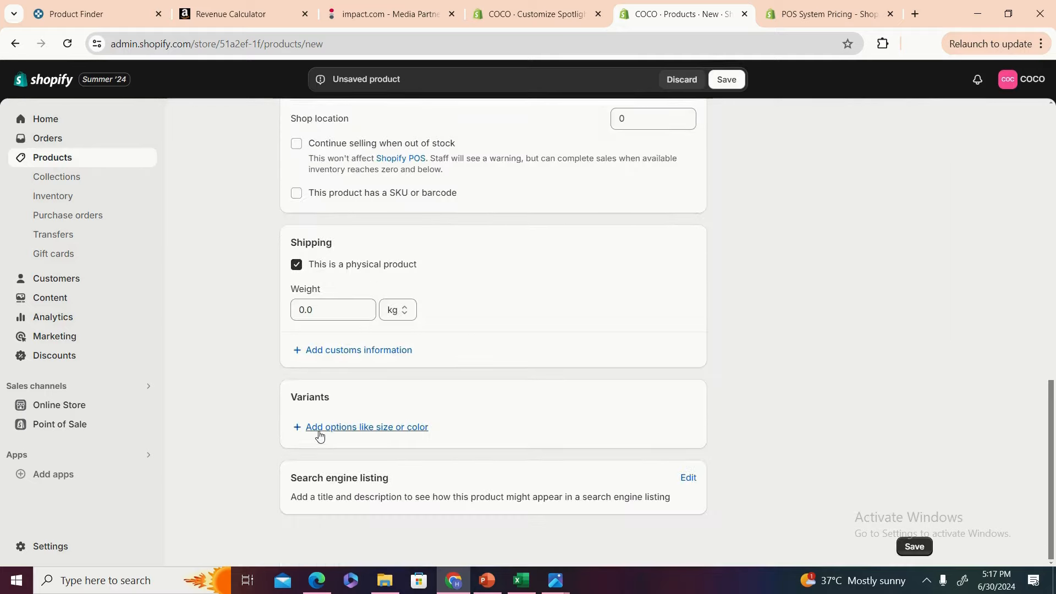
{"action": "left_click_drag", "start_coordinate": [1052, 465], "coordinate": [1054, 181]}
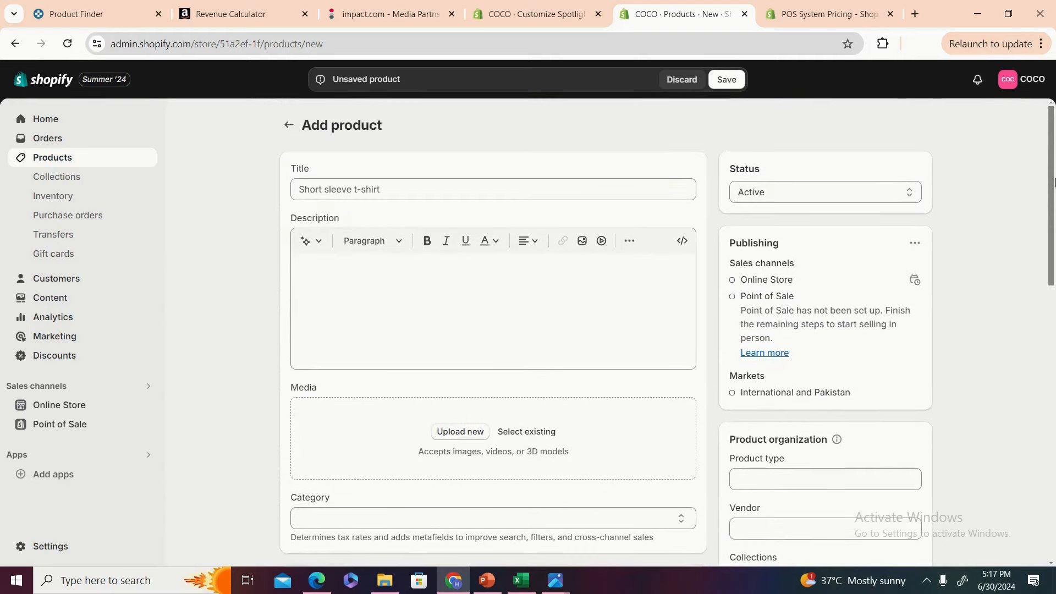
{"action": "left_click", "coordinate": [394, 188]}
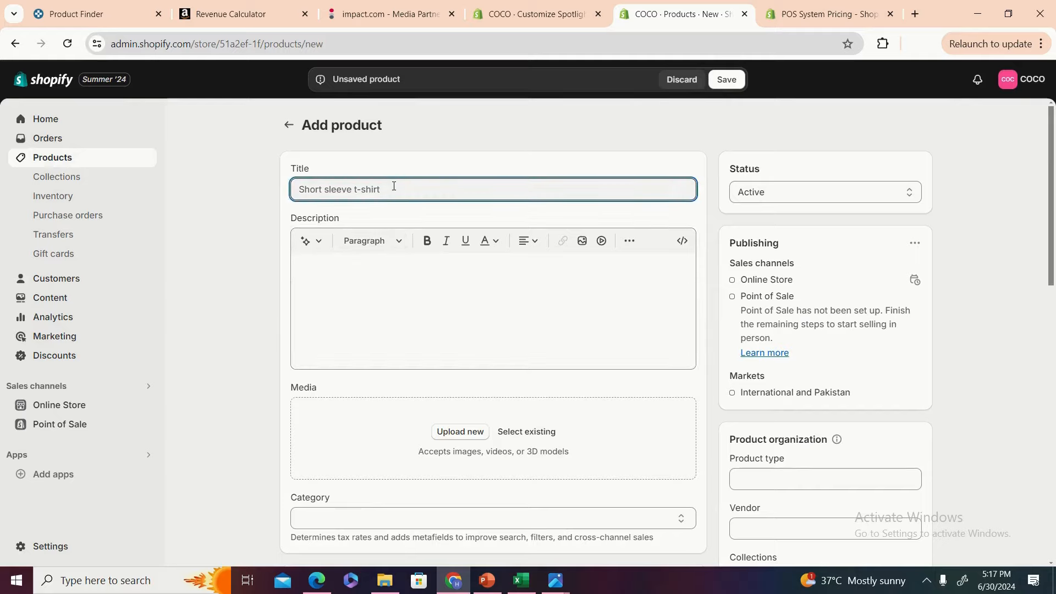
{"action": "type", "text": "Blue T Shirt"}
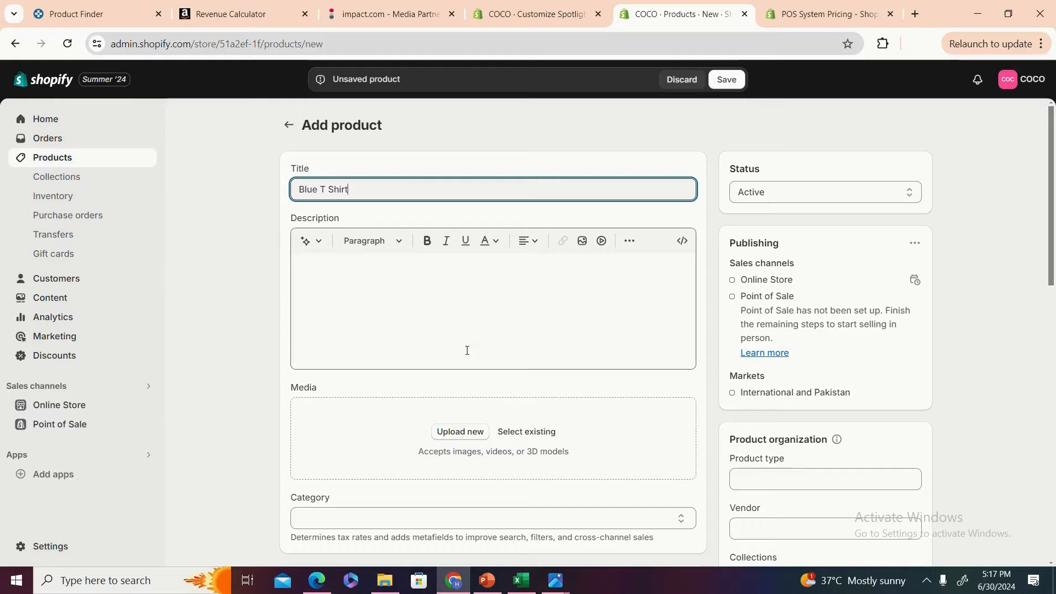
- Upload D7.jfif from Quick access as the Blue T Shirt's product image
{"action": "left_click", "coordinate": [469, 430]}
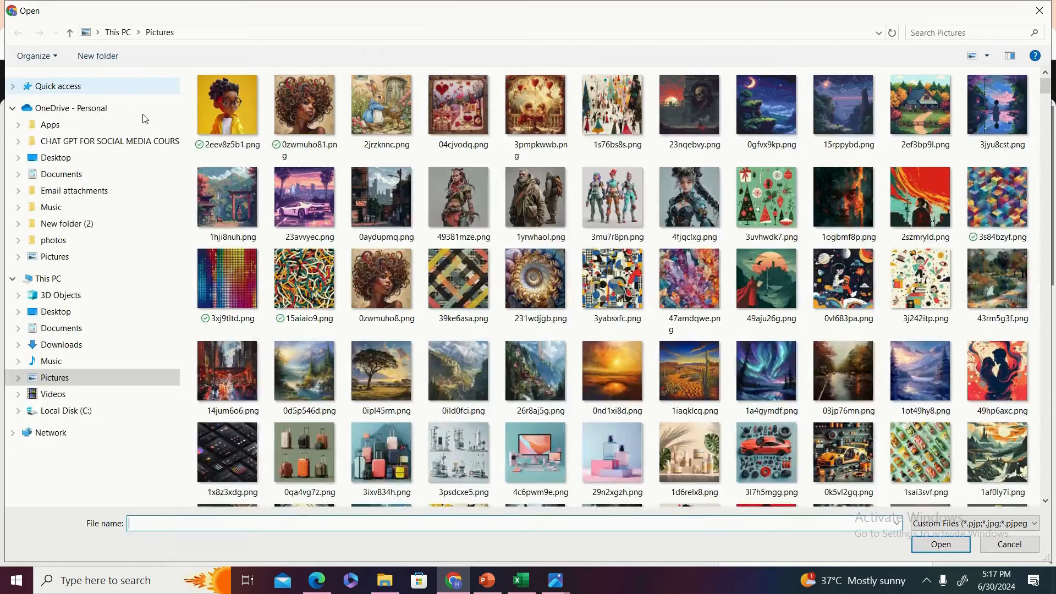
{"action": "left_click", "coordinate": [130, 86]}
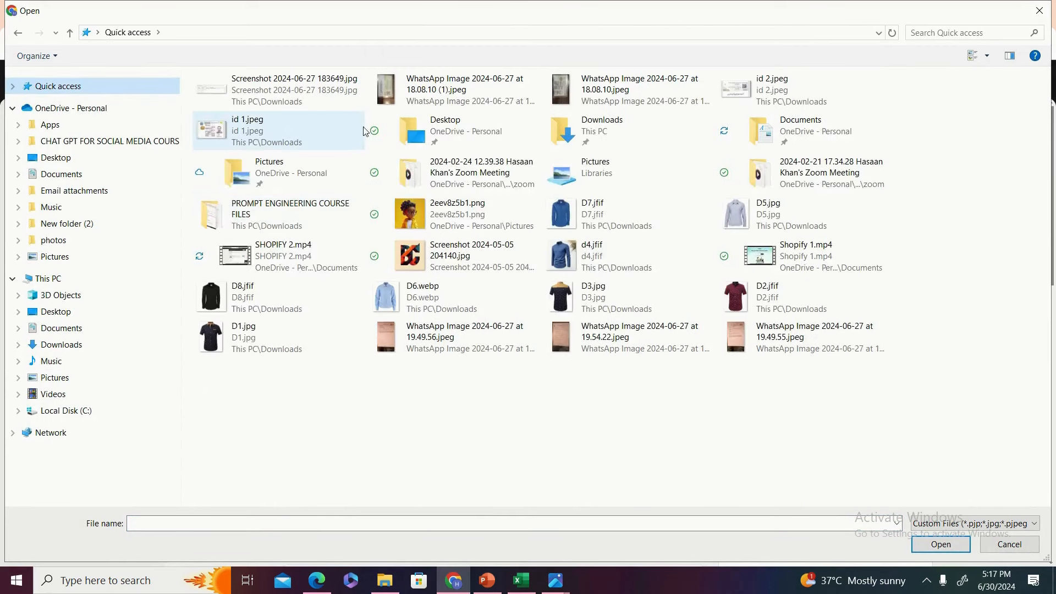
{"action": "double_click", "coordinate": [615, 215]}
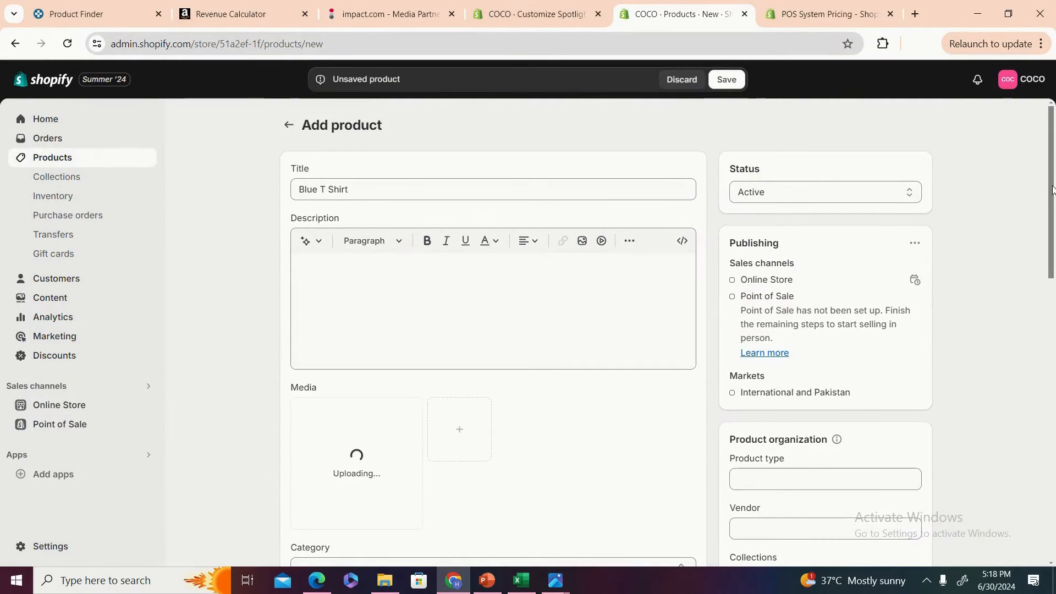
- Assign the Blue T Shirt to the MEN collection and save the product
{"action": "left_click_drag", "start_coordinate": [1053, 180], "coordinate": [1054, 217]}
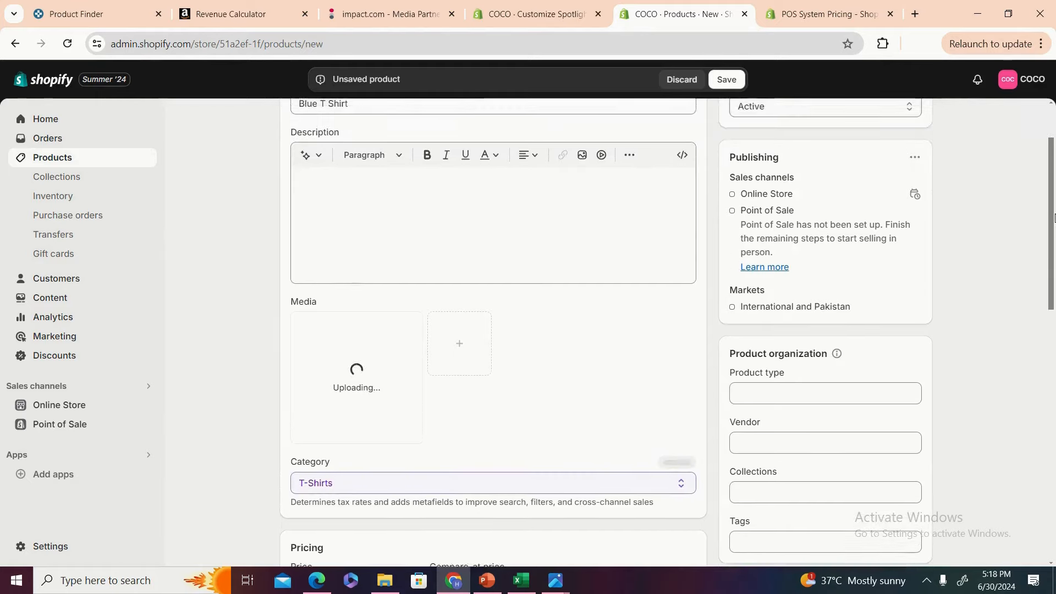
{"action": "scroll", "coordinate": [509, 306], "scroll_direction": "down", "scroll_amount": 3}
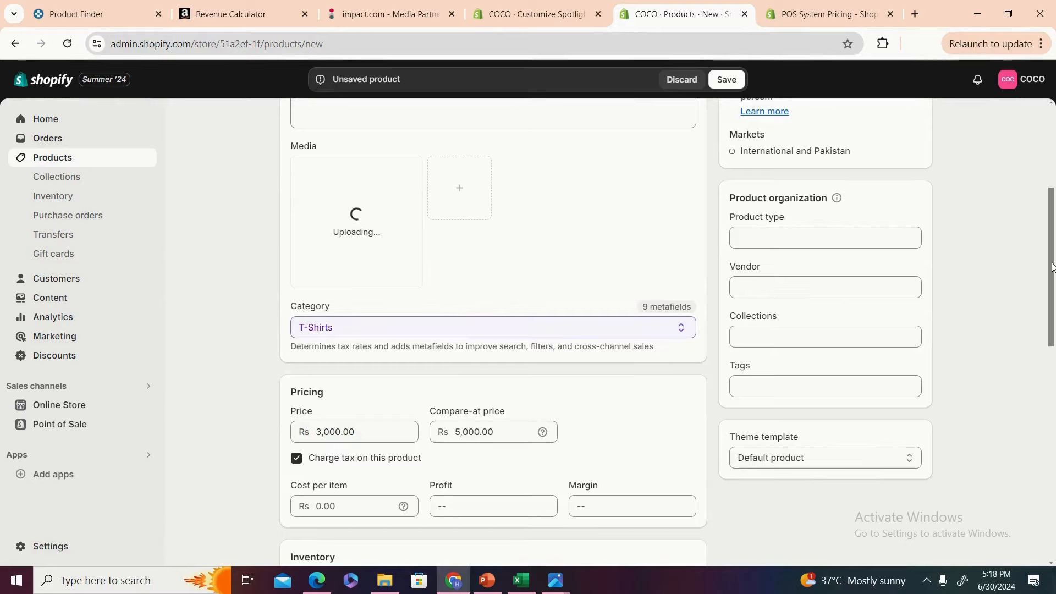
{"action": "left_click_drag", "start_coordinate": [1053, 267], "coordinate": [1044, 520]}
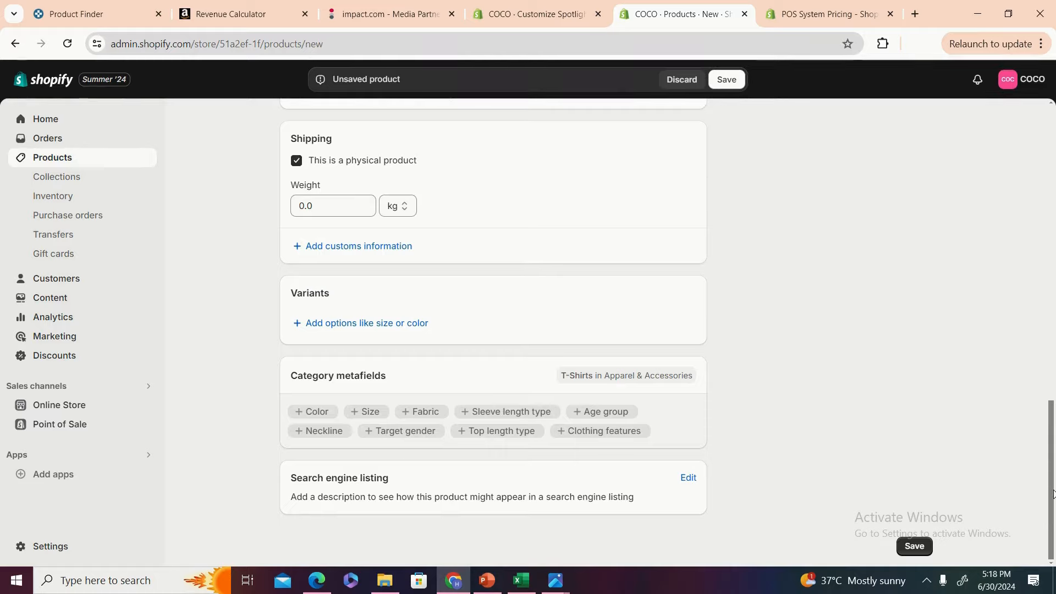
{"action": "left_click_drag", "start_coordinate": [1044, 521], "coordinate": [1055, 199]}
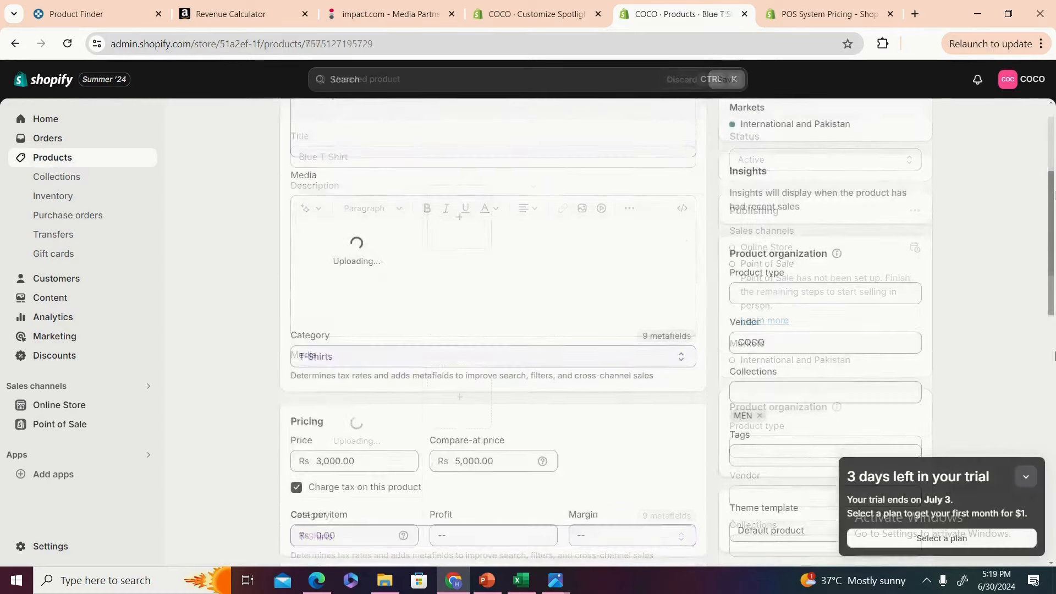
{"action": "left_click_drag", "start_coordinate": [1054, 248], "coordinate": [1054, 179]}
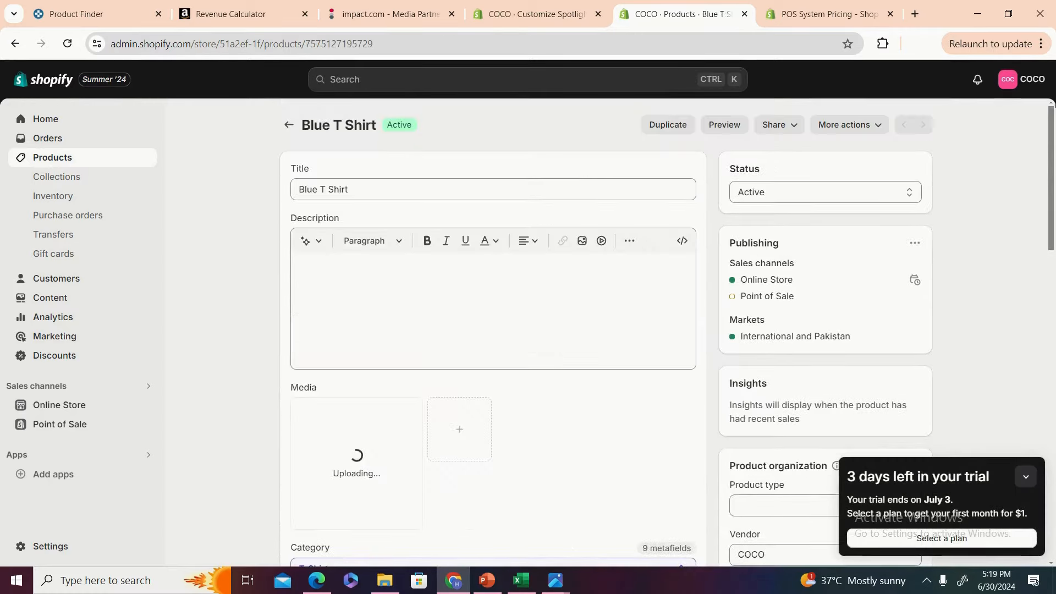
- Stay on the Blue T Shirt's page, preview its storefront page and the store's home page, and close the preview
{"action": "left_click", "coordinate": [294, 128]}
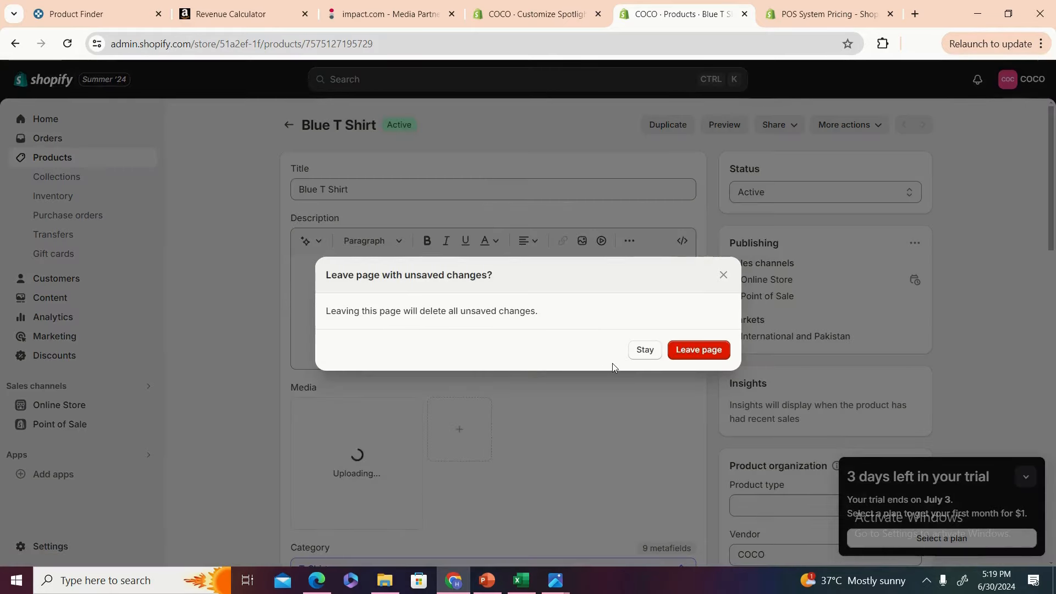
{"action": "left_click", "coordinate": [641, 350]}
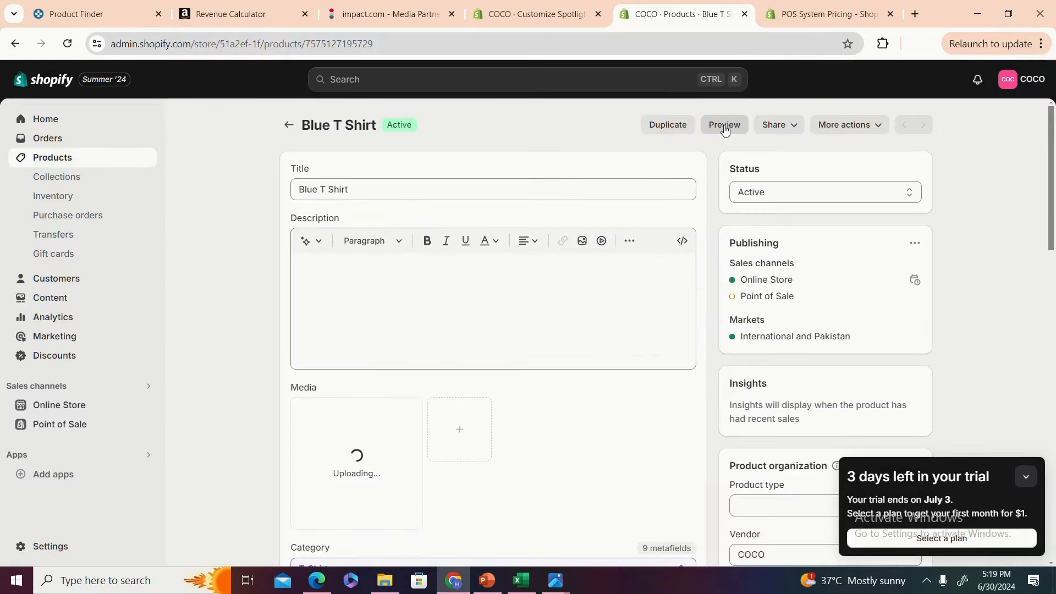
{"action": "left_click", "coordinate": [727, 130]}
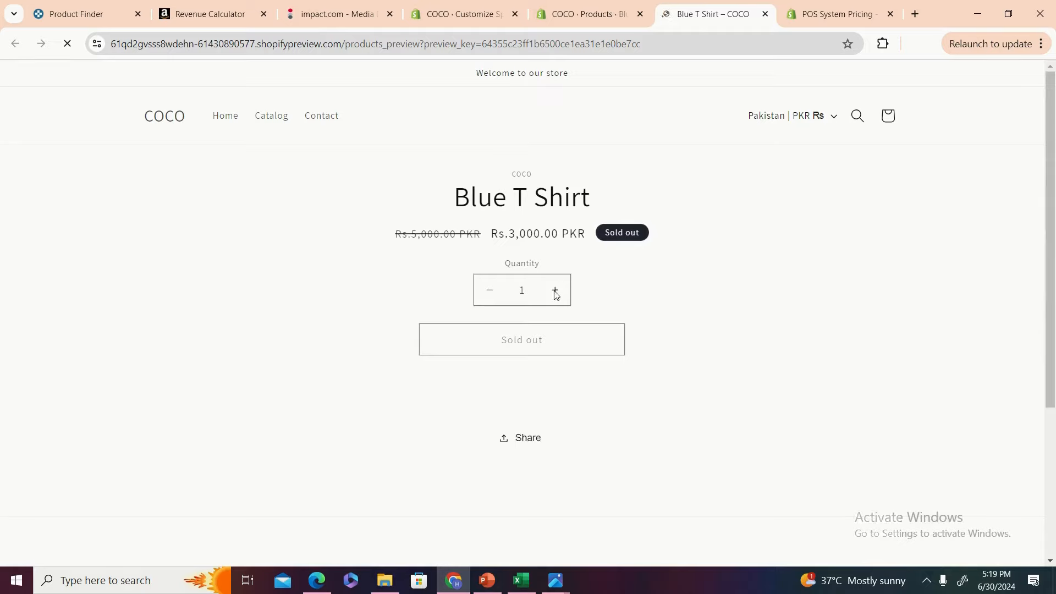
{"action": "left_click", "coordinate": [237, 120]}
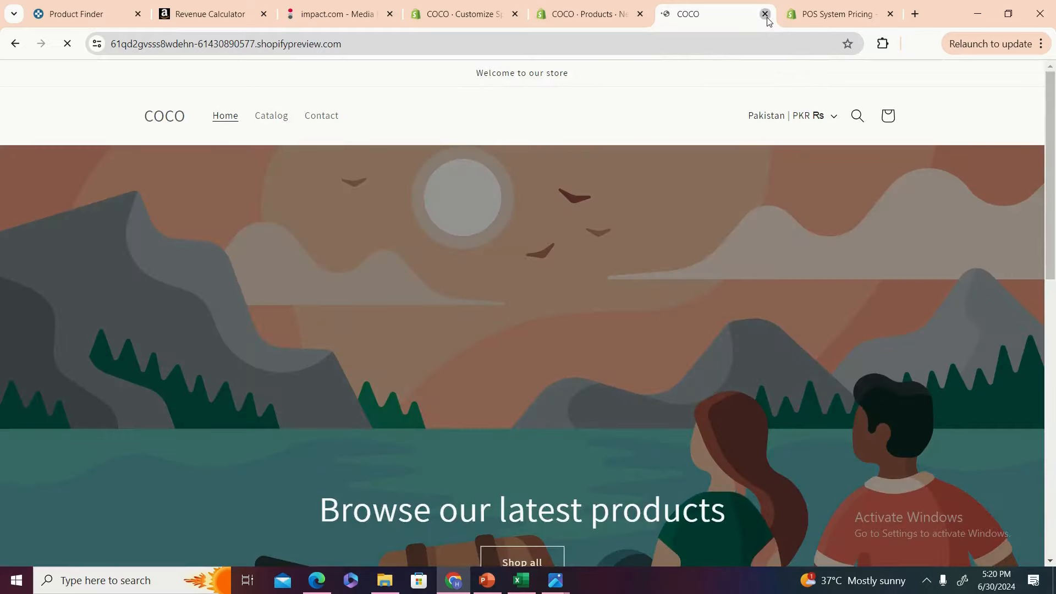
{"action": "left_click", "coordinate": [765, 14]}
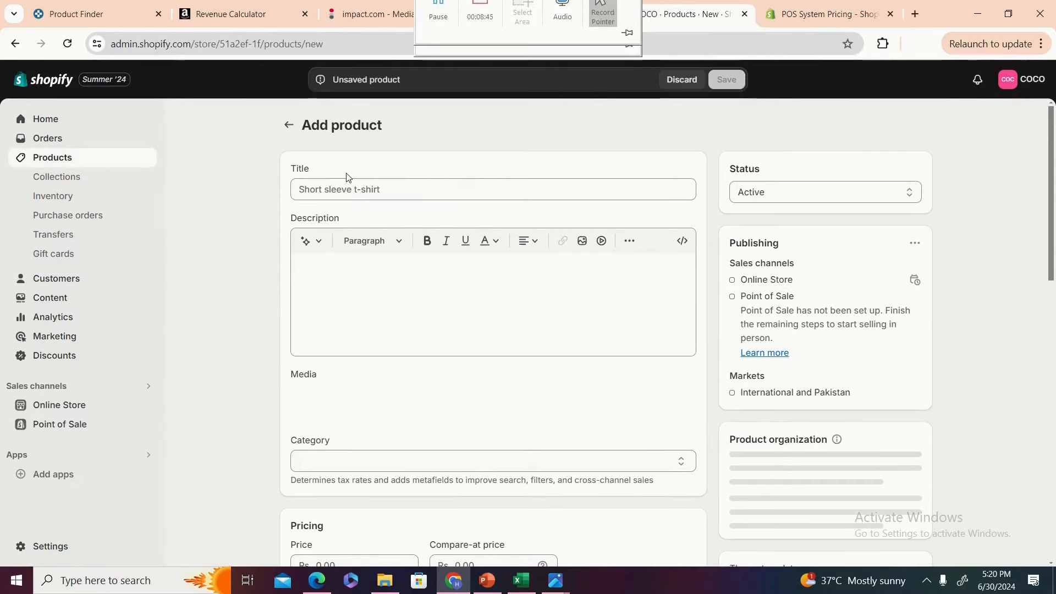
- Title the new product "Female T Shirt" and upload the women's striped shirt photo from Quick access as its media
{"action": "left_click", "coordinate": [352, 198]}
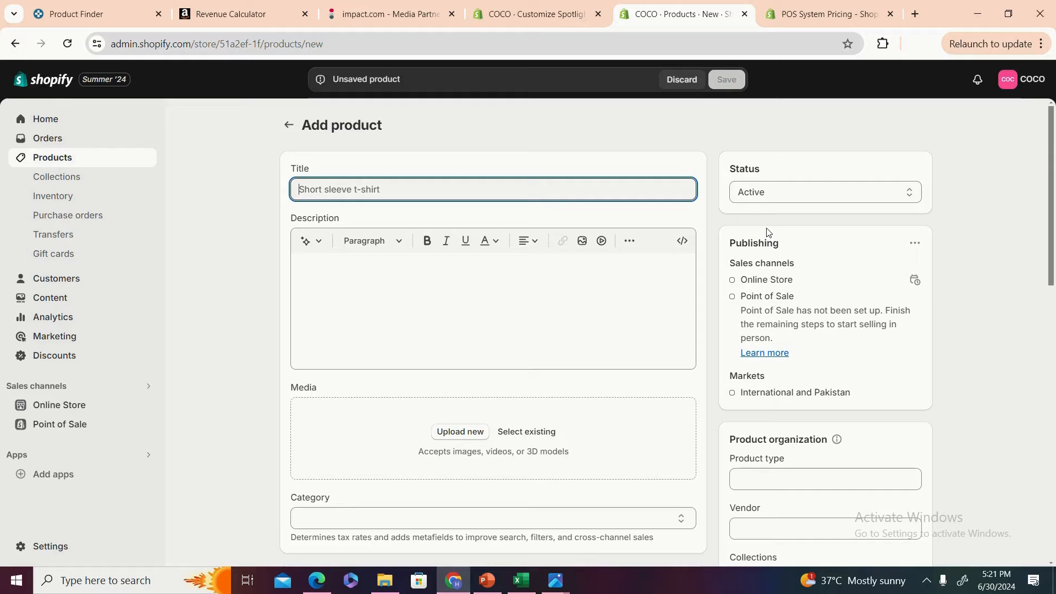
{"action": "type", "text": "Female"}
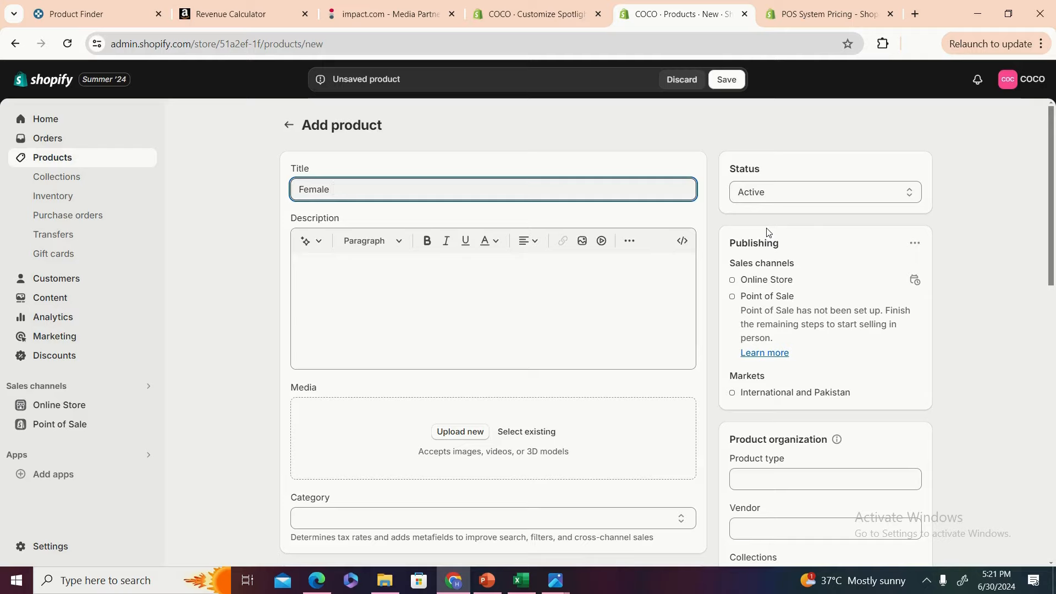
{"action": "type", "text": " T Shirt"}
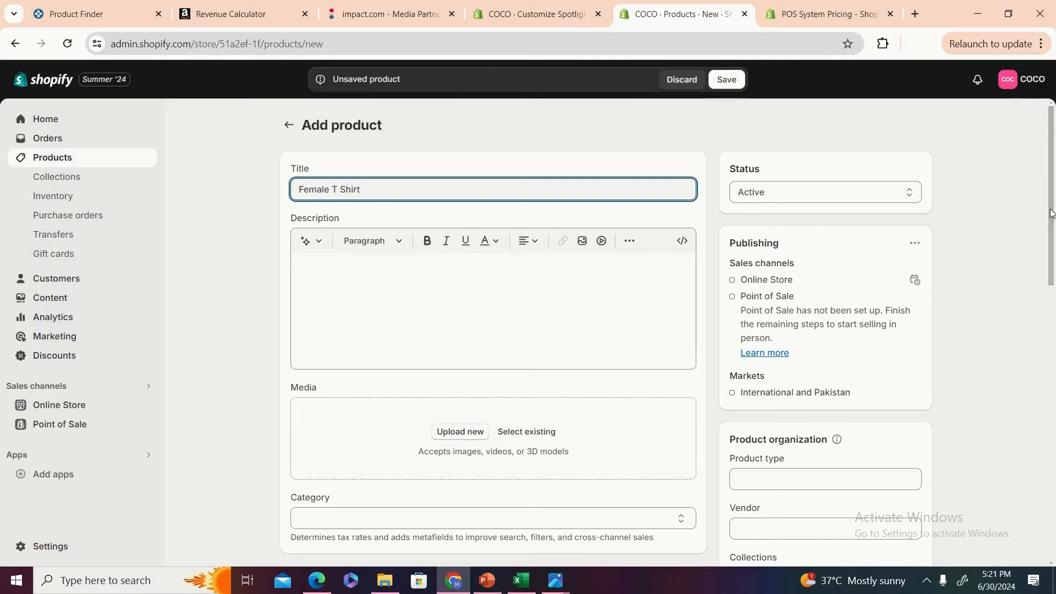
{"action": "scroll", "coordinate": [1012, 264], "scroll_direction": "down", "scroll_amount": 3}
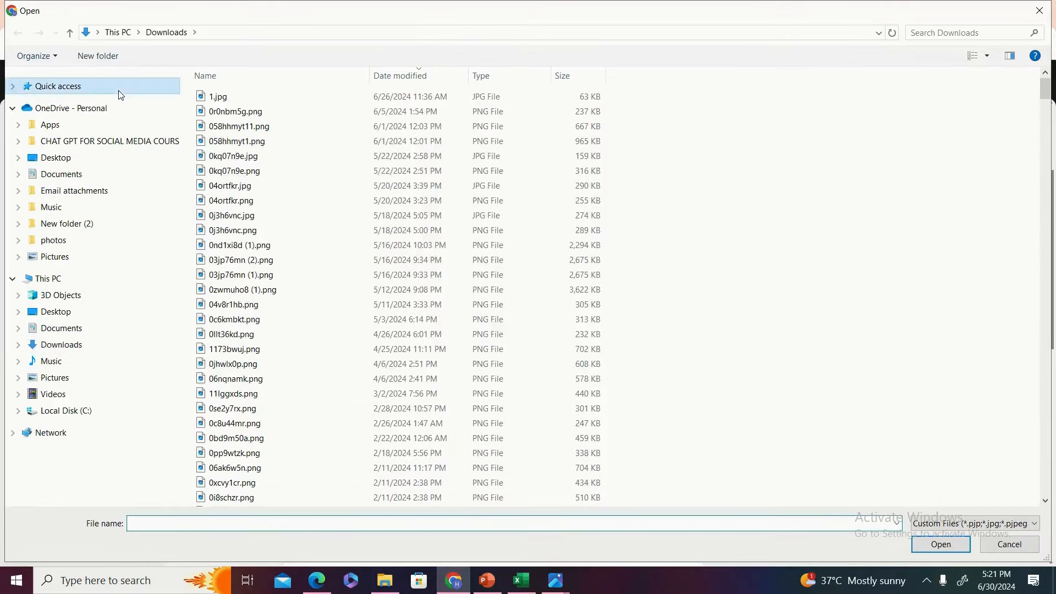
{"action": "left_click", "coordinate": [120, 87]}
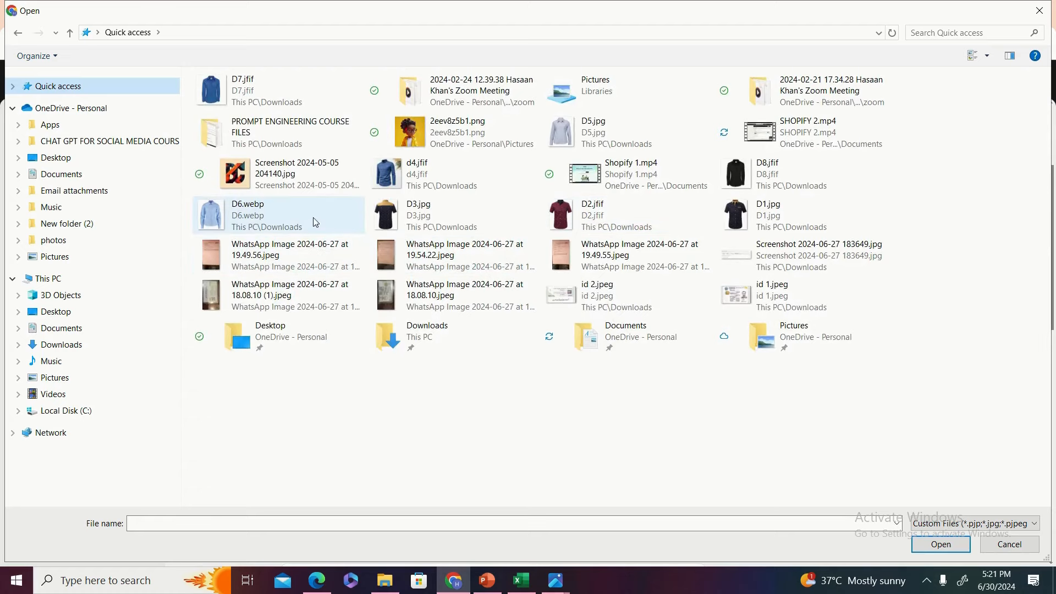
{"action": "key", "text": "Escape"}
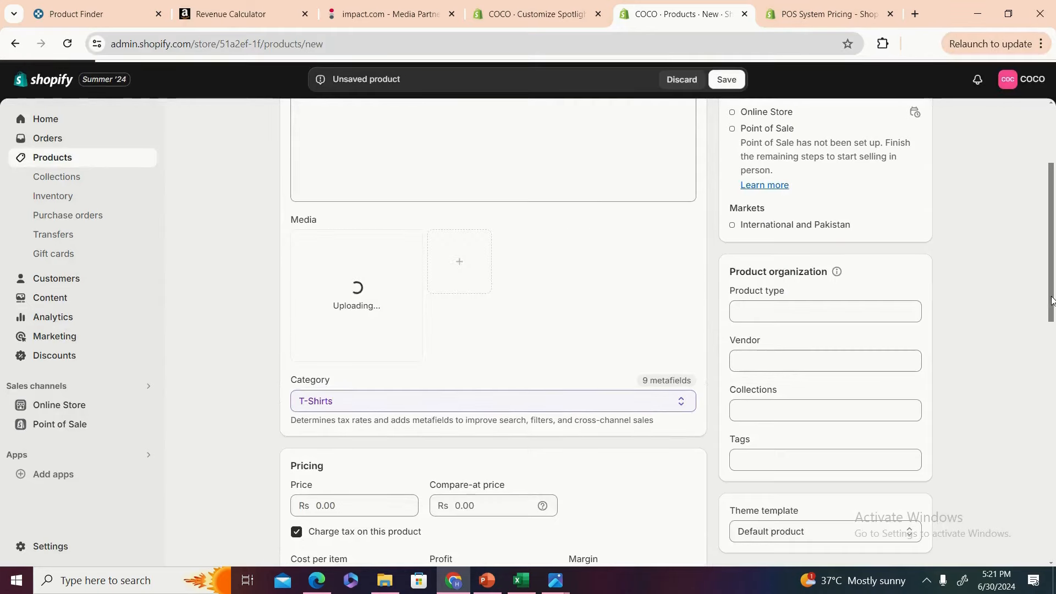
- Assign the Female T Shirt to the WOMEN collection and keep its theme template as Default product
{"action": "scroll", "coordinate": [869, 308], "scroll_direction": "down", "scroll_amount": 2}
{"action": "left_click", "coordinate": [869, 313]}
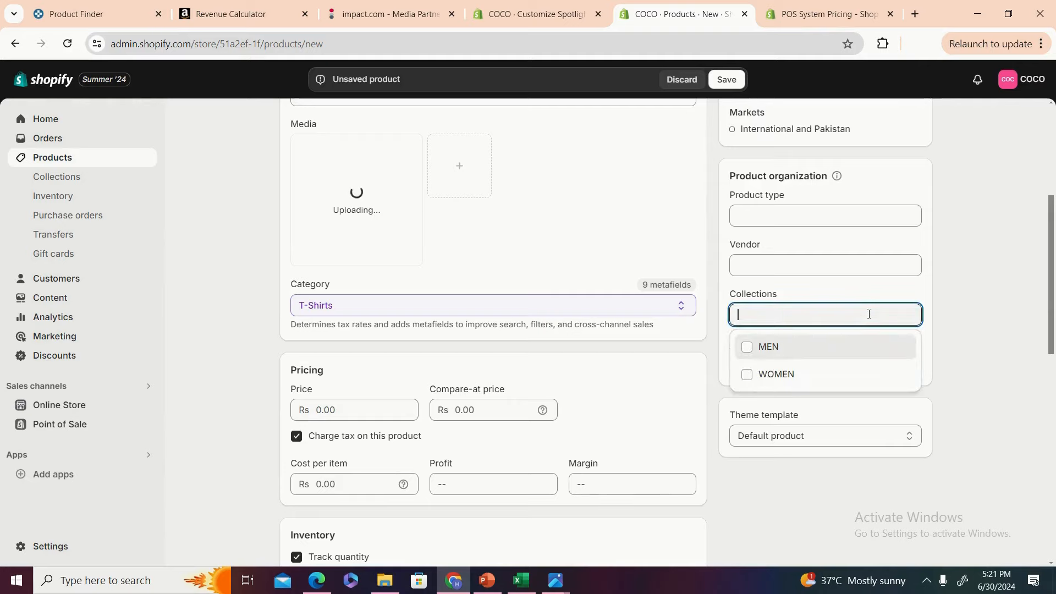
{"action": "left_click", "coordinate": [818, 373]}
{"action": "left_click", "coordinate": [959, 343]}
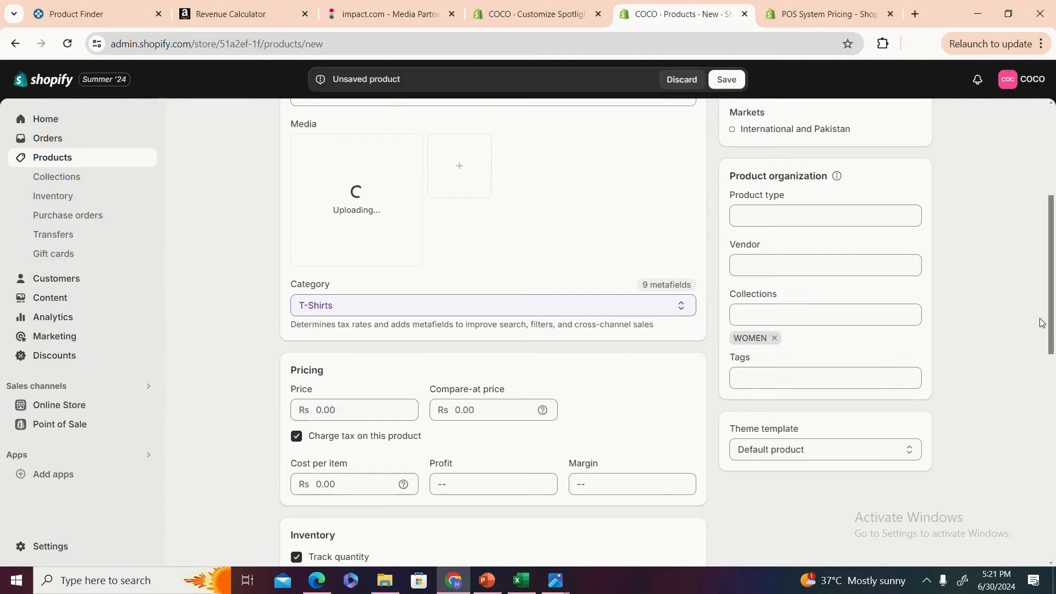
{"action": "scroll", "coordinate": [946, 375], "scroll_direction": "down", "scroll_amount": 2}
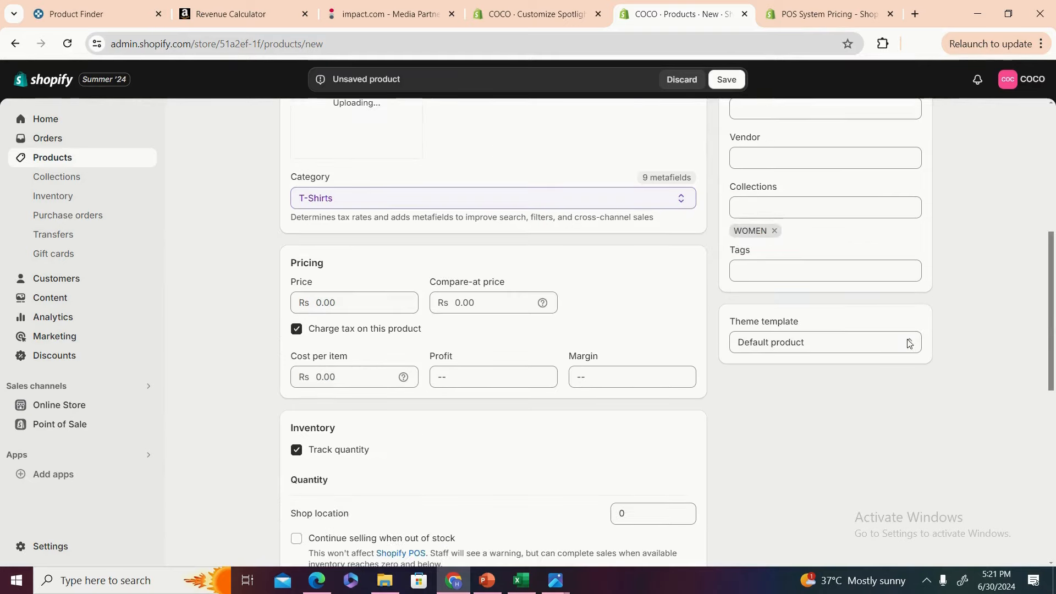
{"action": "left_click", "coordinate": [891, 345]}
{"action": "left_click", "coordinate": [896, 358]}
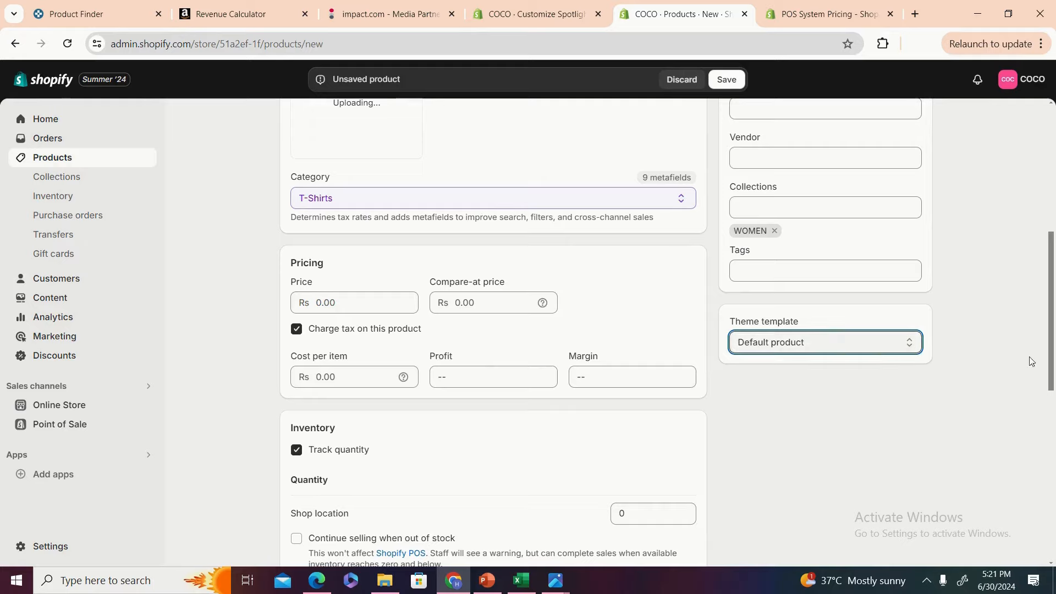
- Set the Female T Shirt's price to Rs 2,000 and its compare-at price to Rs 3,000
{"action": "left_click_drag", "start_coordinate": [1051, 356], "coordinate": [1053, 293]}
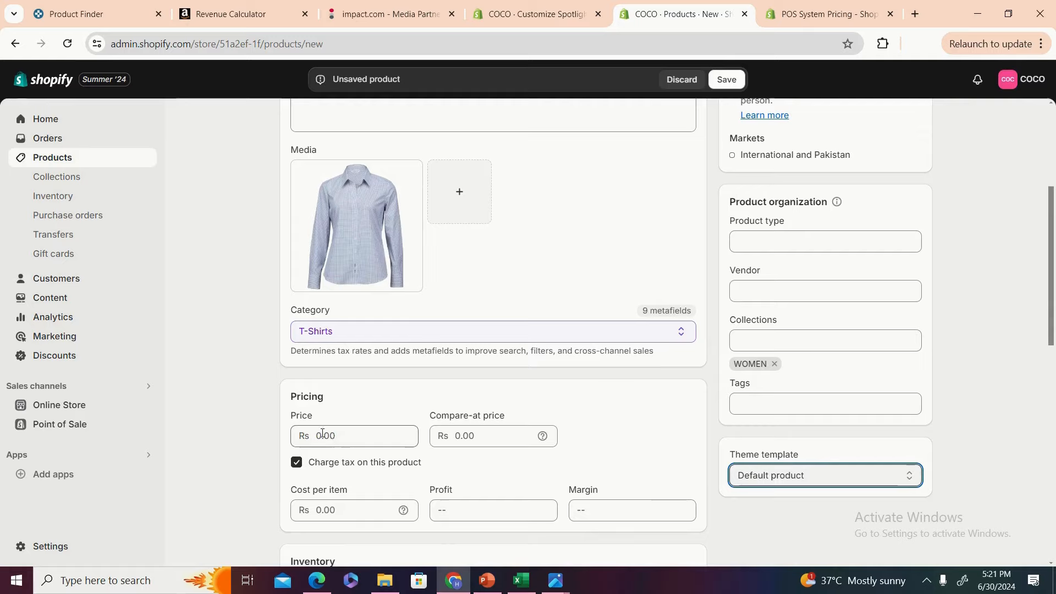
{"action": "left_click", "coordinate": [322, 434]}
{"action": "type", "text": "20"}
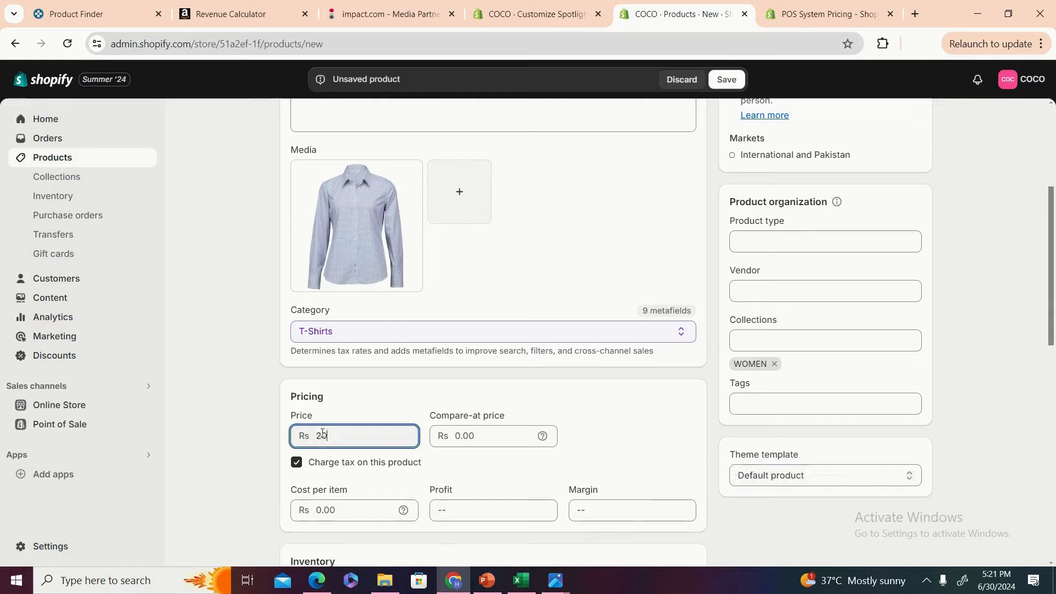
{"action": "type", "text": "000"}
{"action": "left_click", "coordinate": [460, 436]}
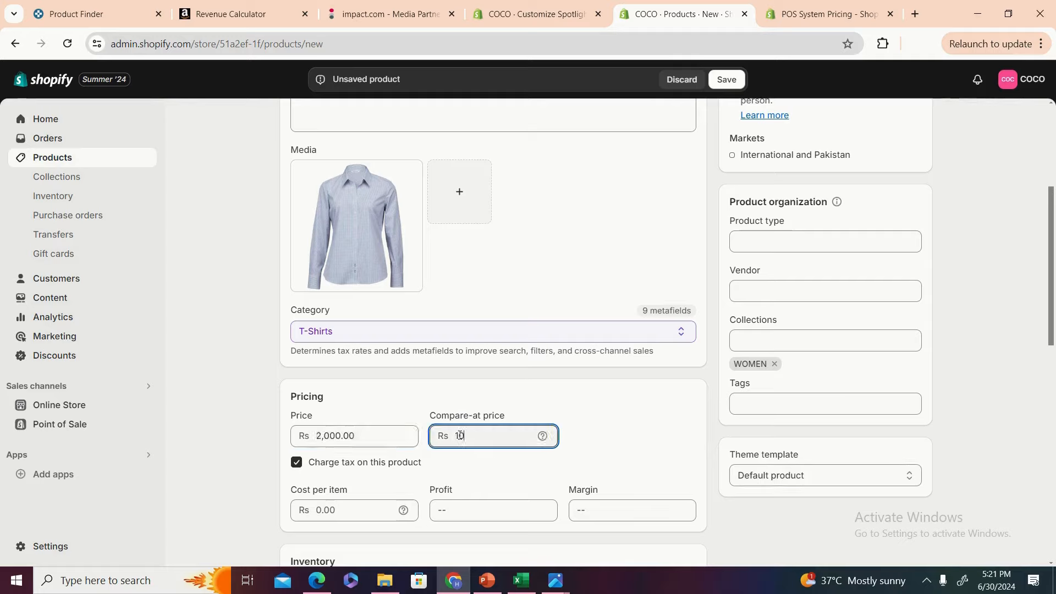
{"action": "type", "text": "30000"}
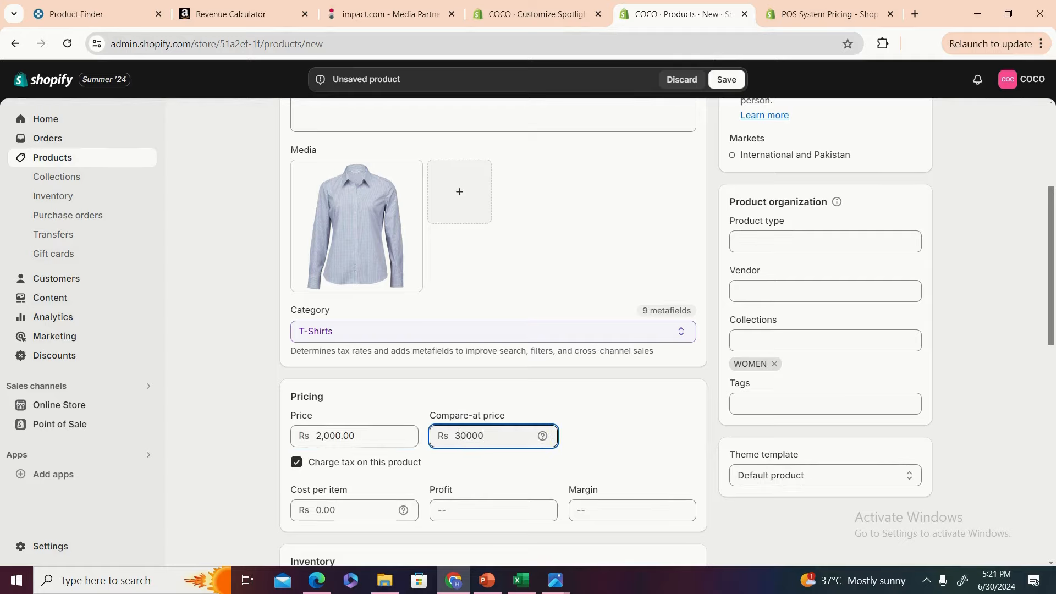
{"action": "key", "text": "BackSpace"}
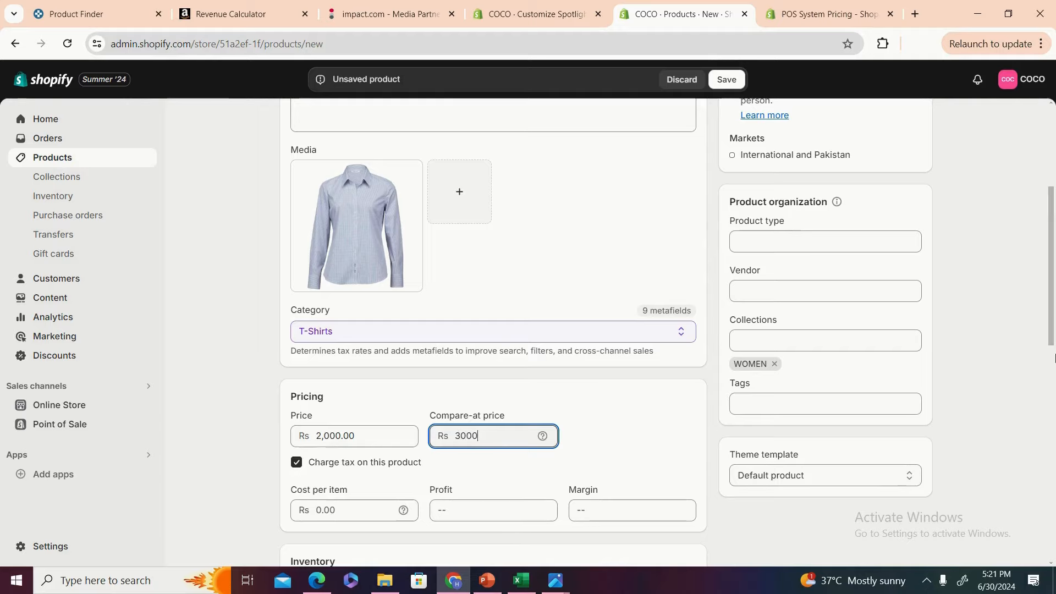
- Save the Female T Shirt, discard the leftover unsaved changes and return to the product list
{"action": "scroll", "coordinate": [801, 144], "scroll_direction": "up", "scroll_amount": 5}
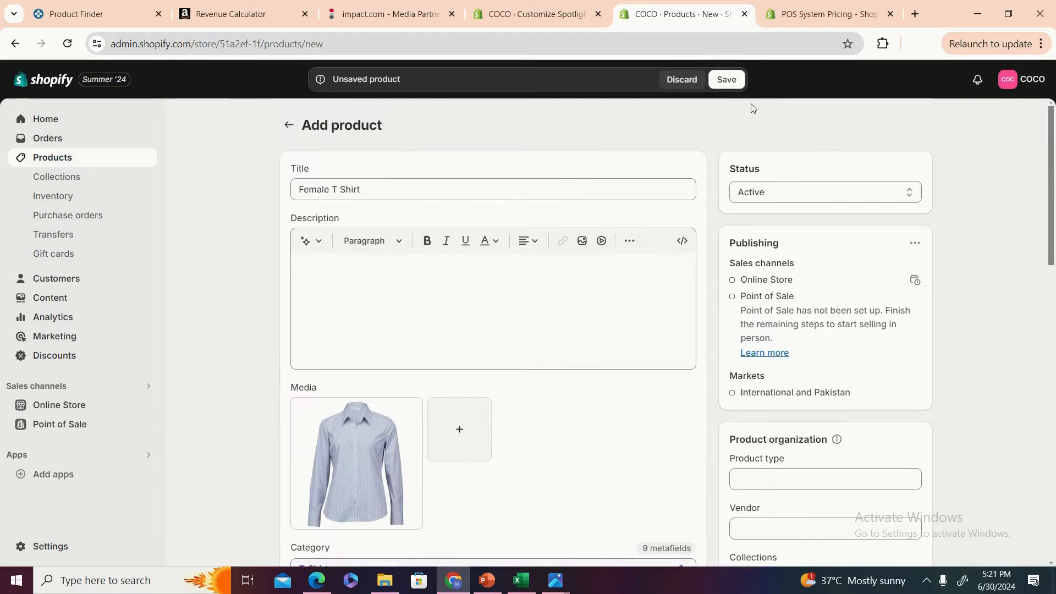
{"action": "left_click", "coordinate": [727, 80]}
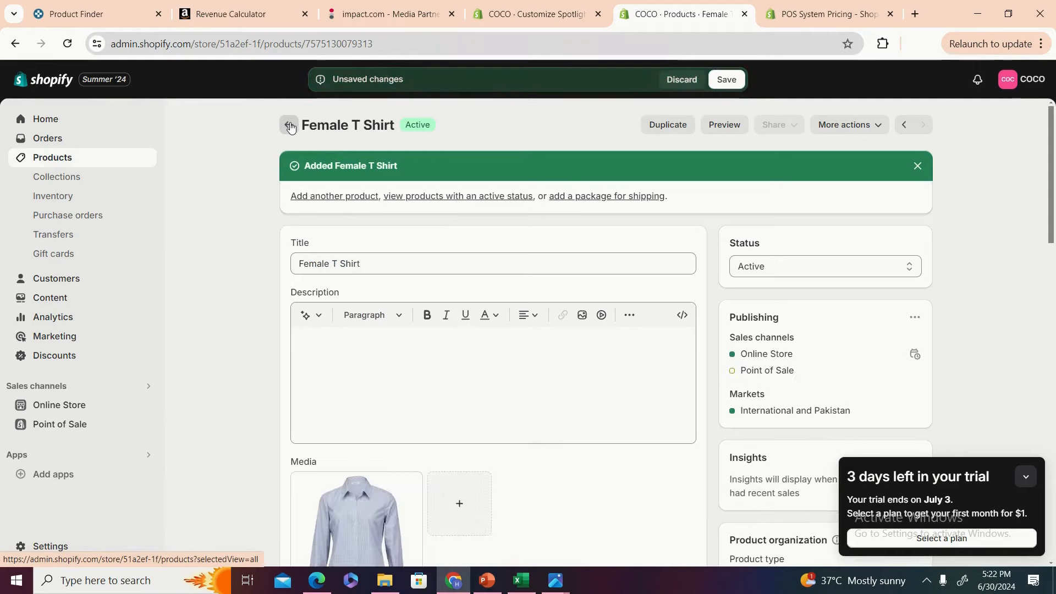
{"action": "left_click", "coordinate": [733, 82]}
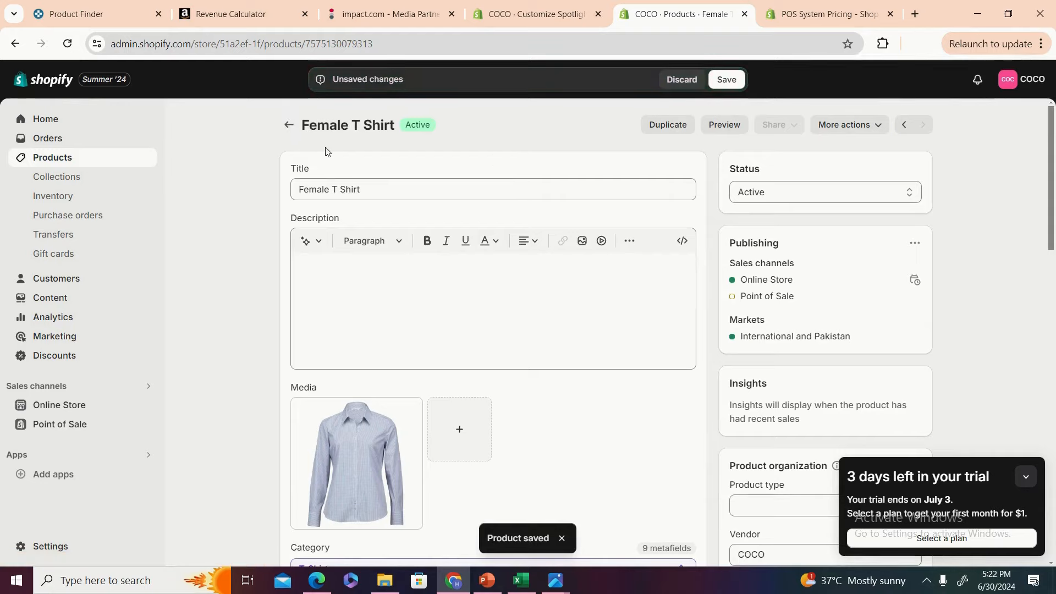
{"action": "left_click", "coordinate": [288, 125]}
{"action": "left_click", "coordinate": [680, 79]}
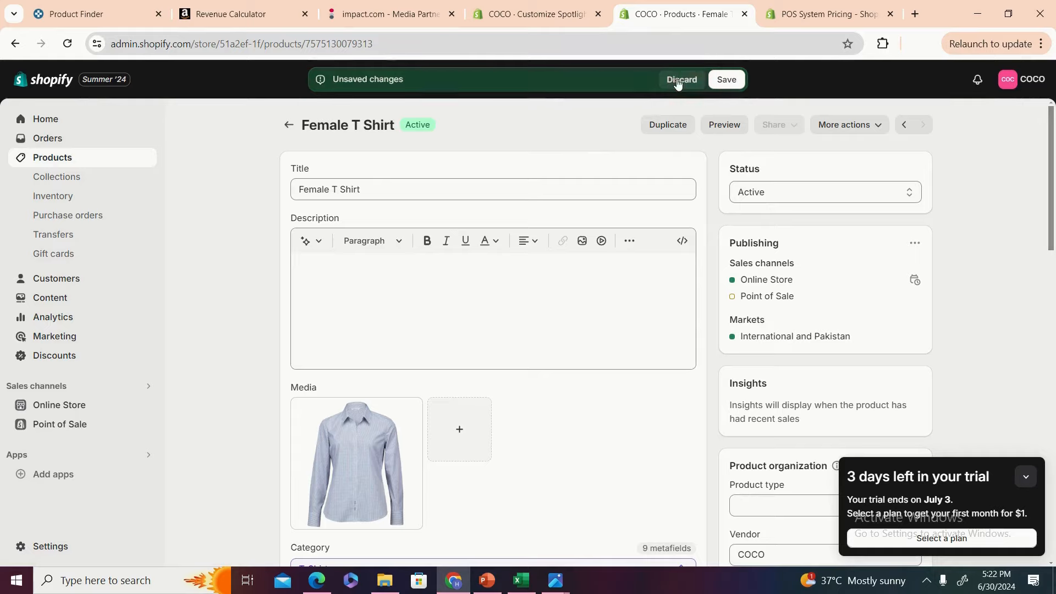
{"action": "left_click", "coordinate": [295, 129]}
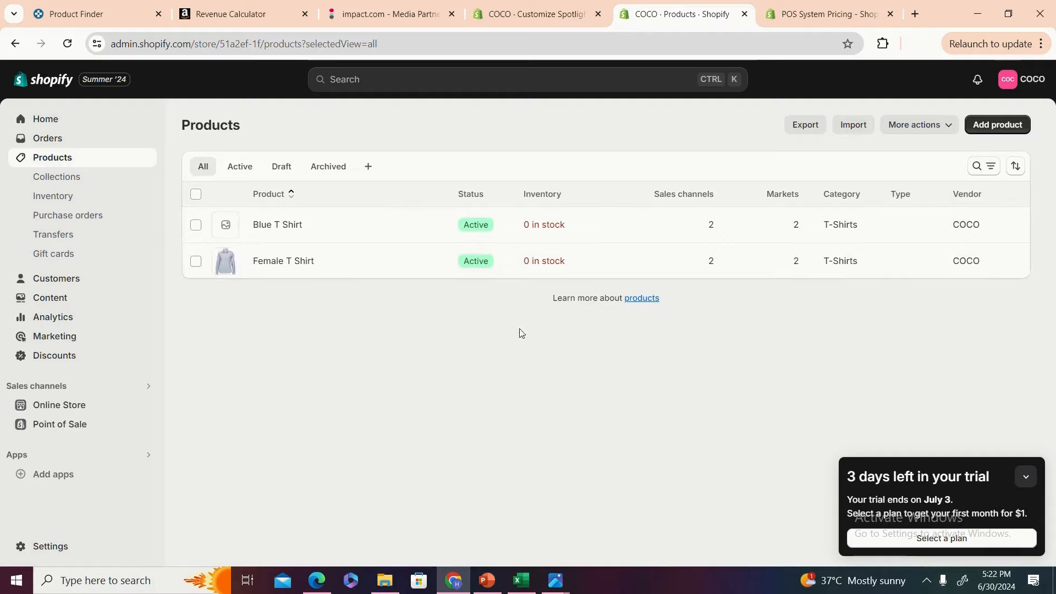
- Switch to the Spotlight theme editor and open the Products page from the header menu in the preview
{"action": "mouse_move", "coordinate": [538, 5]}
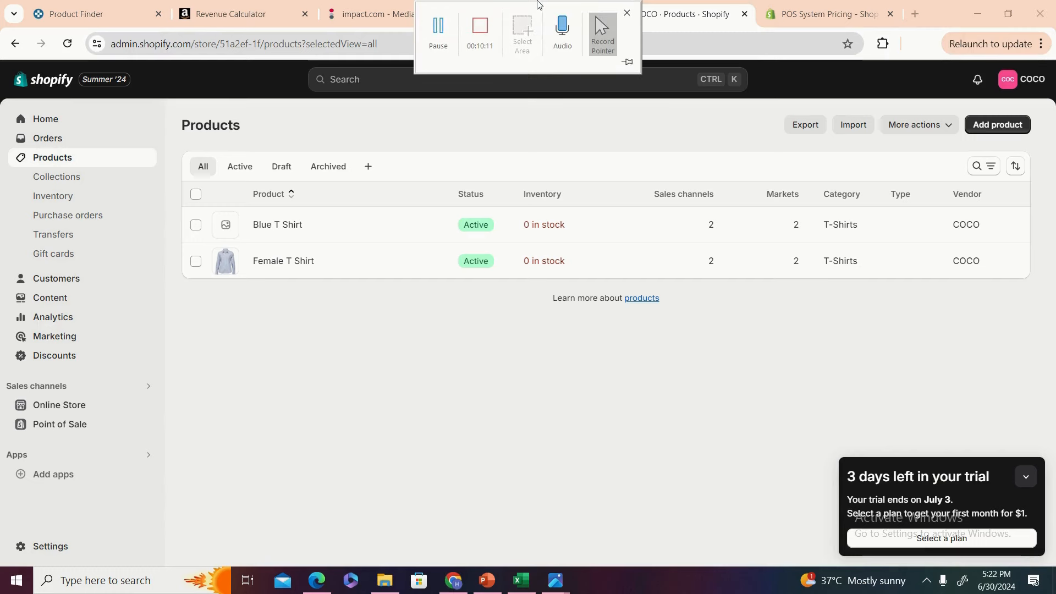
{"action": "left_click", "coordinate": [542, 15]}
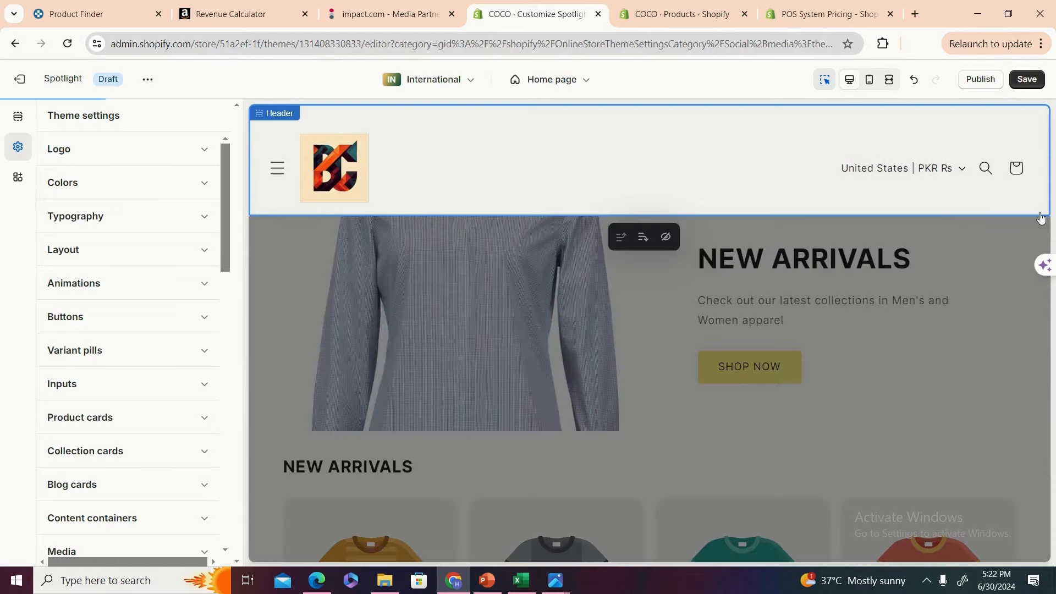
{"action": "left_click", "coordinate": [275, 183]}
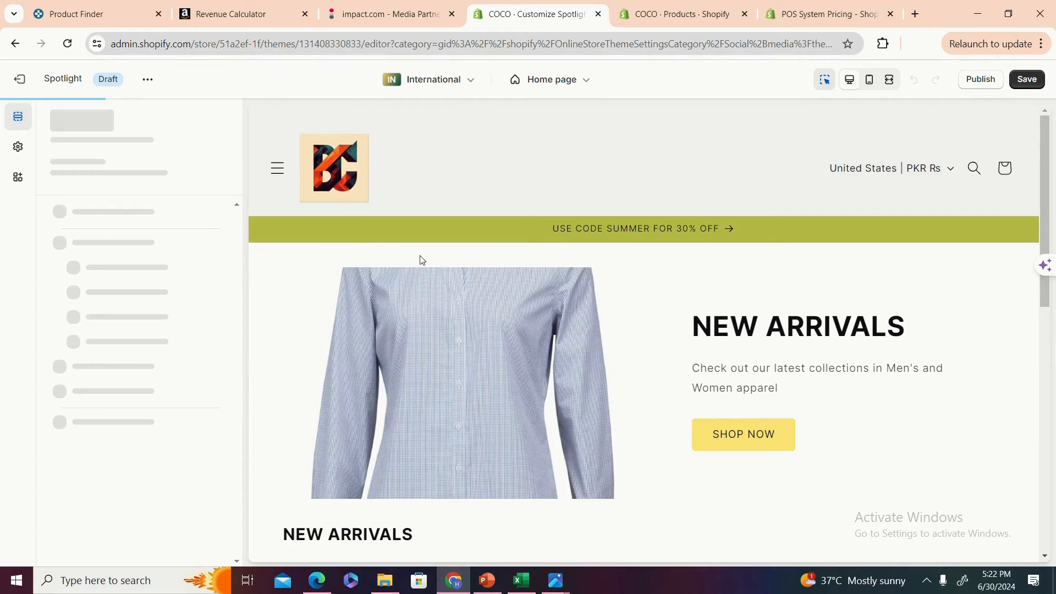
{"action": "scroll", "coordinate": [445, 263], "scroll_direction": "down", "scroll_amount": 1}
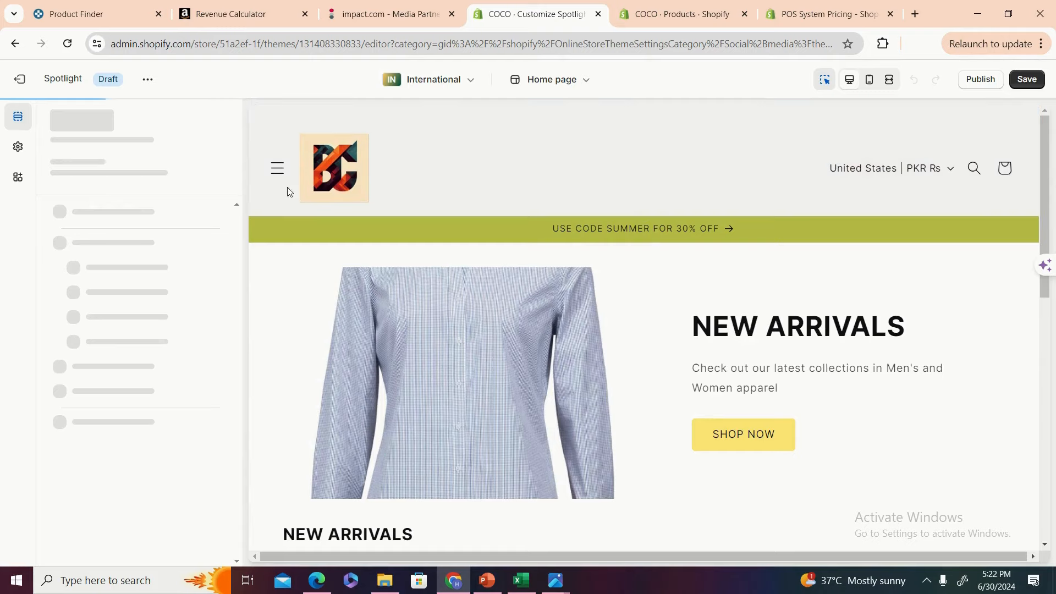
{"action": "left_click", "coordinate": [277, 174]}
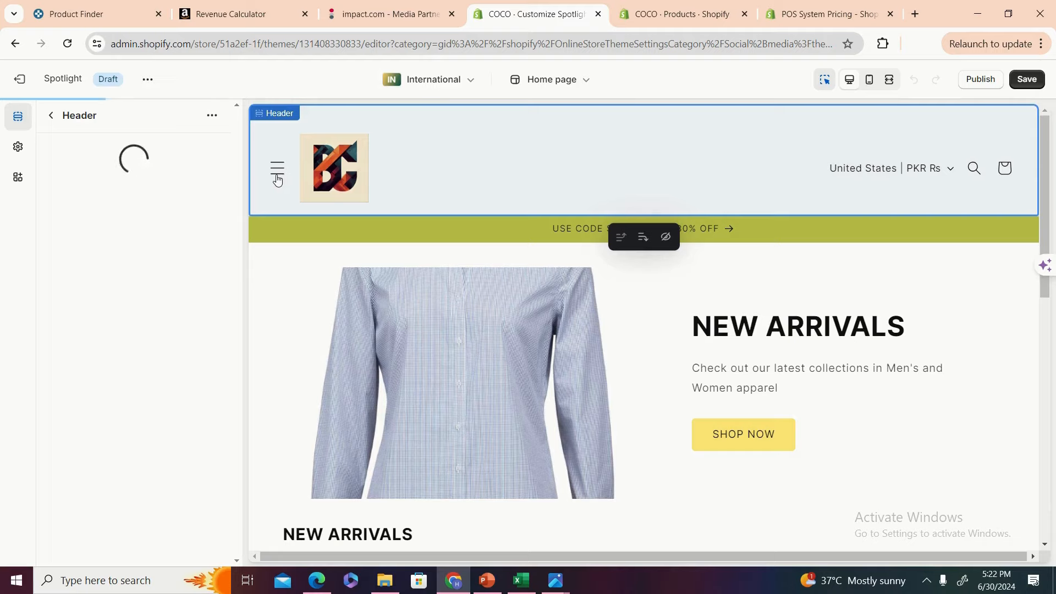
{"action": "left_click", "coordinate": [277, 177]}
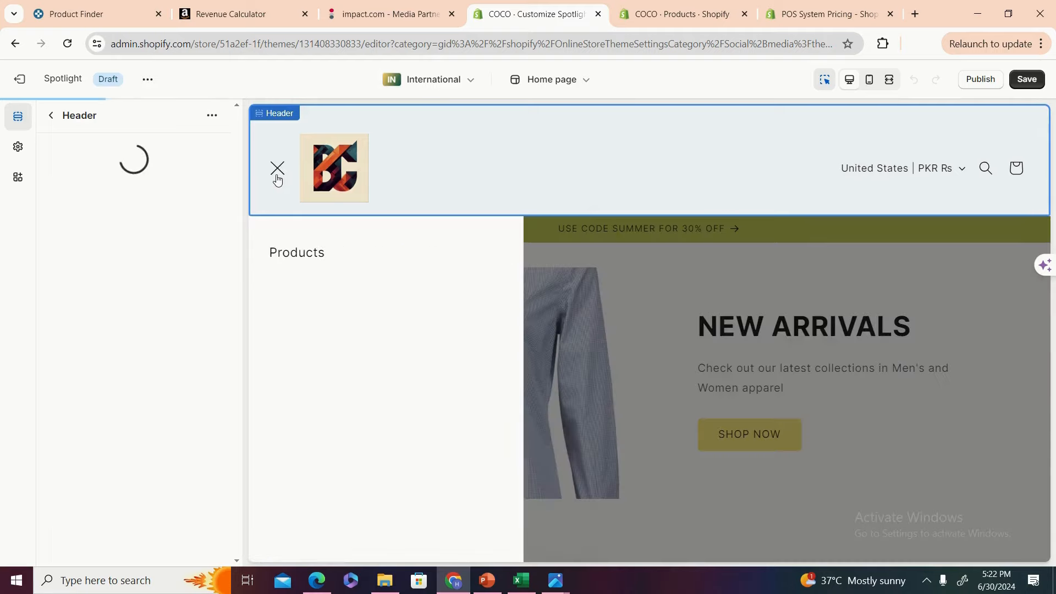
{"action": "left_click", "coordinate": [306, 258]}
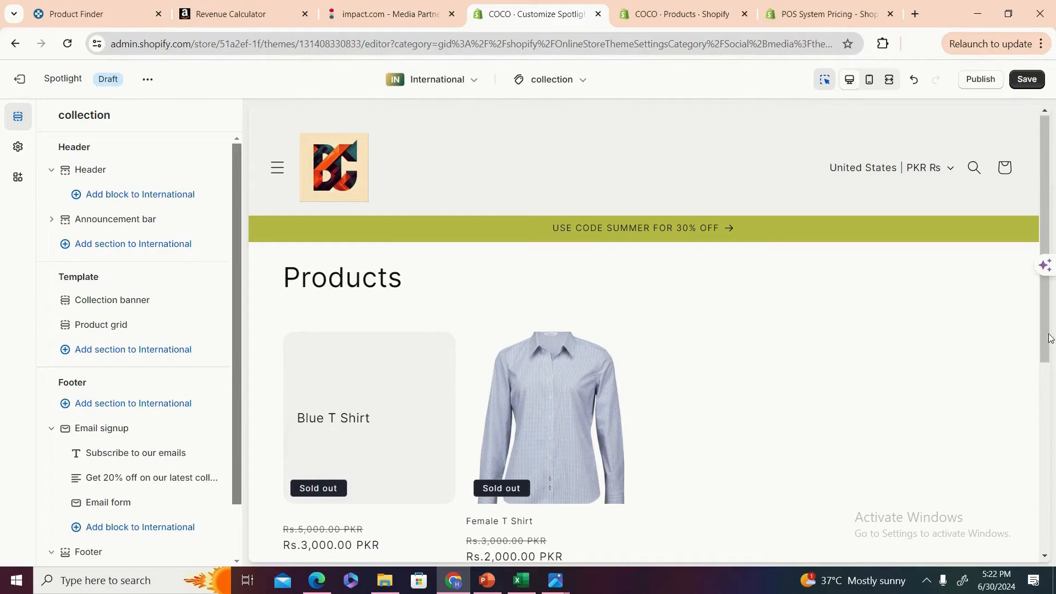
- Look over the product listing in the preview, and open and examine the Female T Shirt's product page
{"action": "left_click_drag", "start_coordinate": [1045, 340], "coordinate": [1019, 436]}
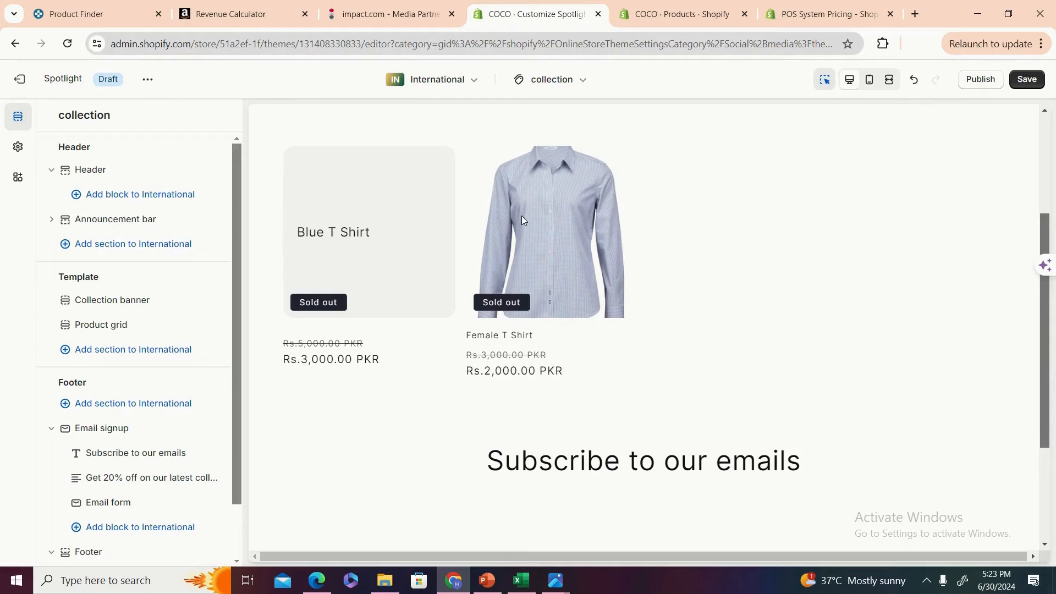
{"action": "left_click", "coordinate": [542, 252]}
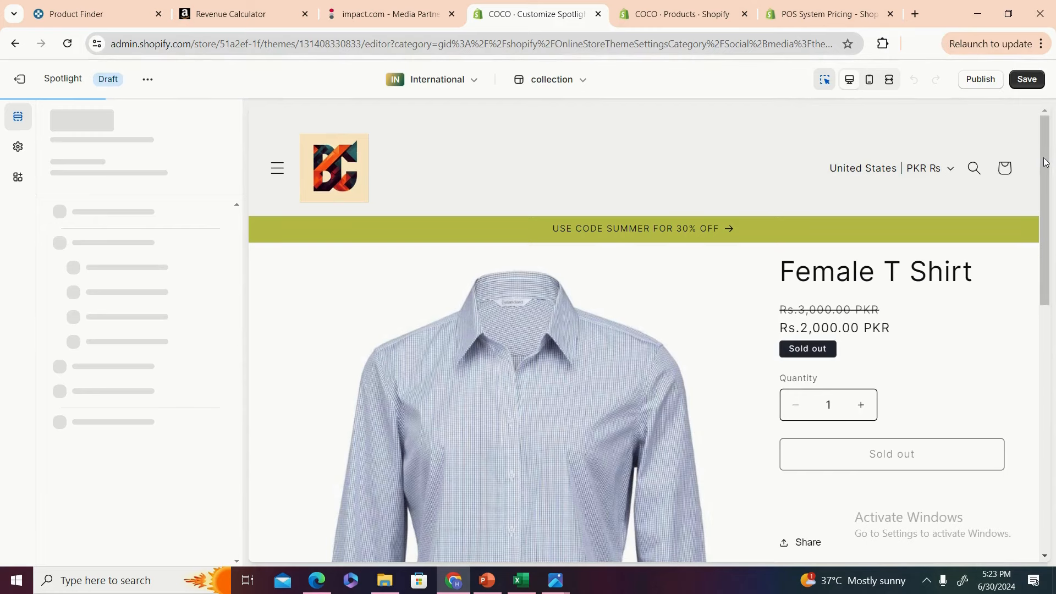
{"action": "left_click_drag", "start_coordinate": [1045, 167], "coordinate": [986, 183]}
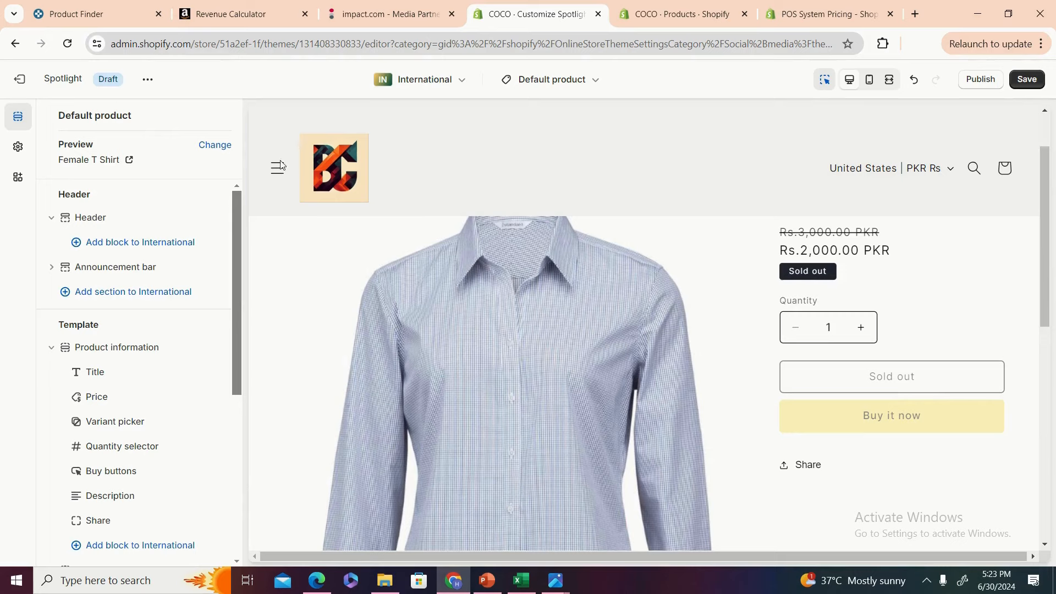
- Return the theme editor to the Home page template and leave the header's settings for the section list
{"action": "left_click", "coordinate": [588, 82]}
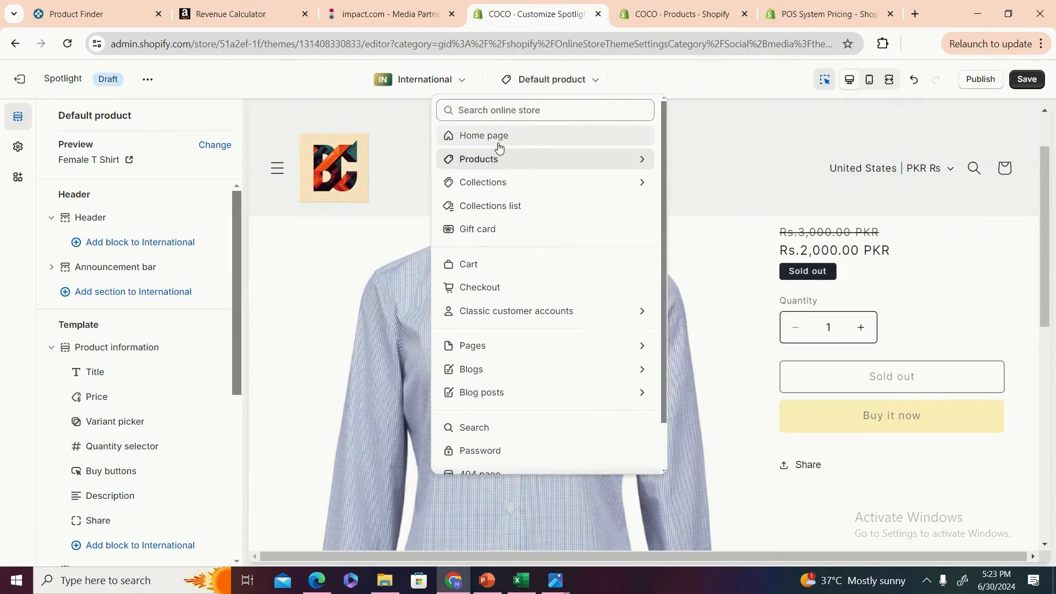
{"action": "left_click", "coordinate": [497, 143]}
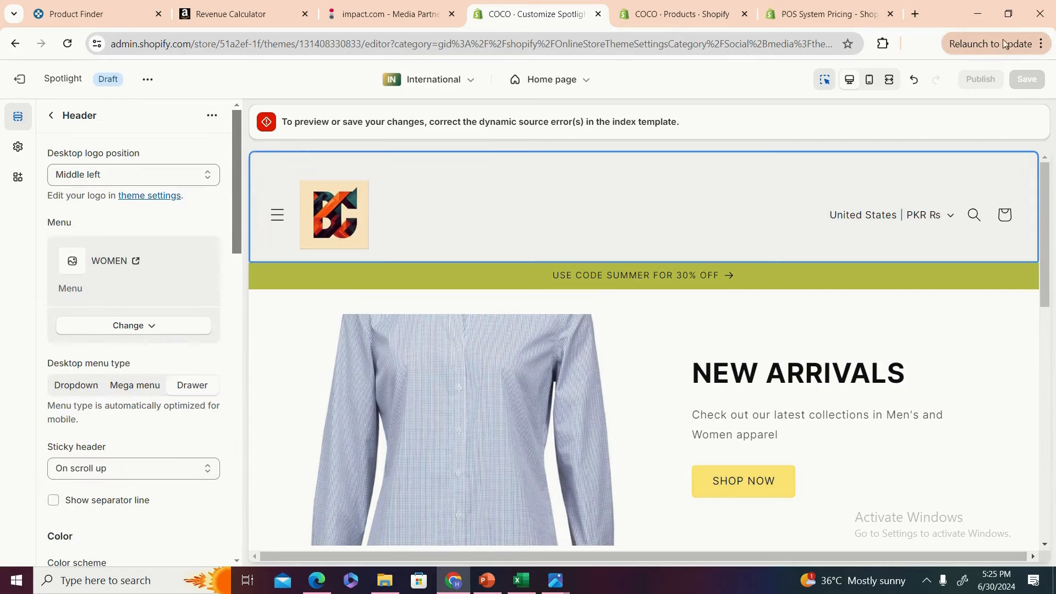
{"action": "left_click", "coordinate": [52, 116]}
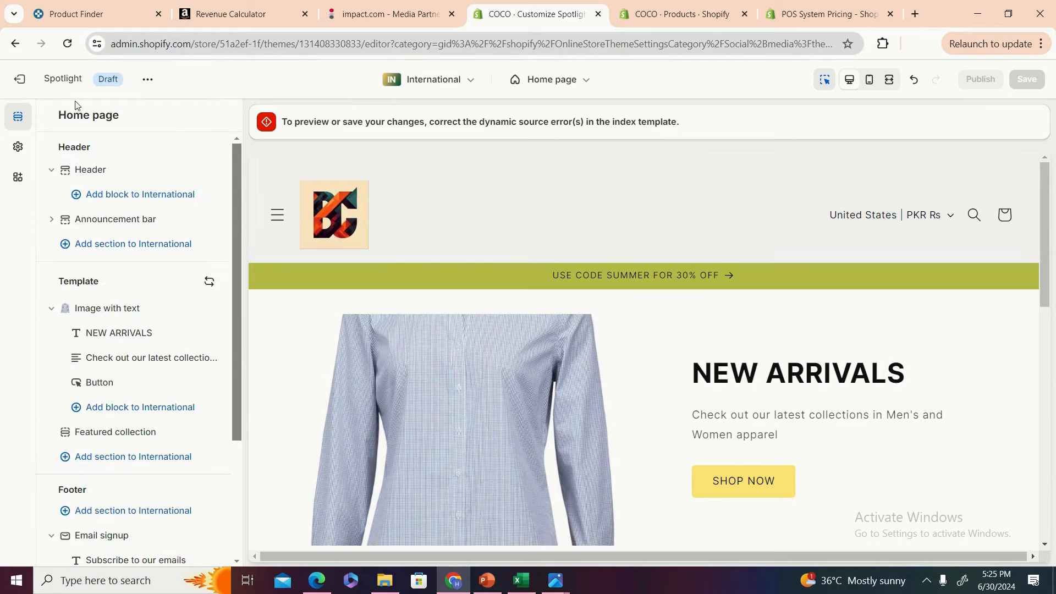
- Switch to the store admin's Themes page and view the online store
{"action": "left_click", "coordinate": [630, 10]}
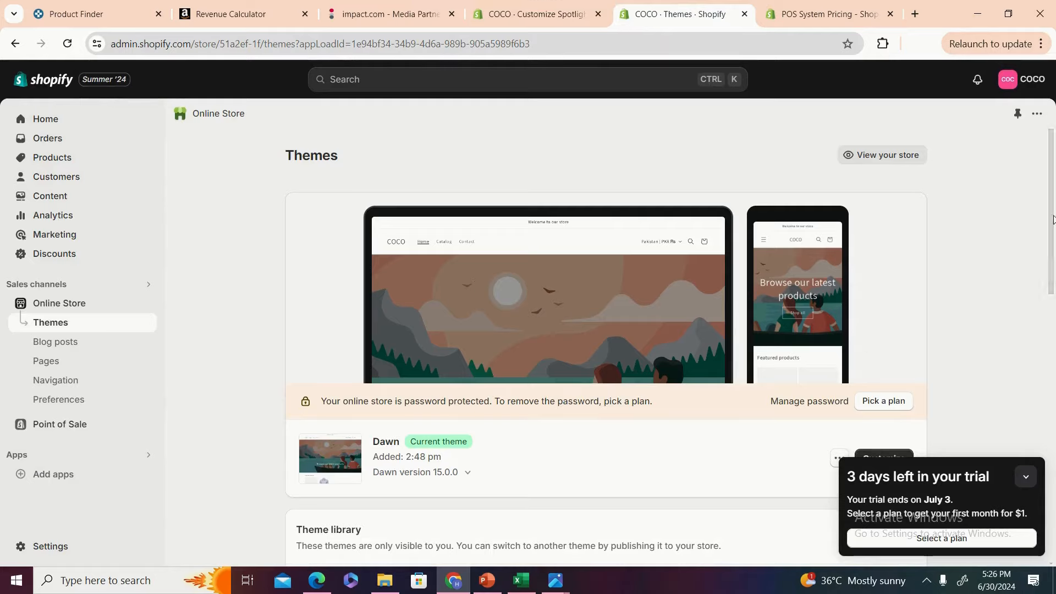
{"action": "left_click", "coordinate": [860, 161]}
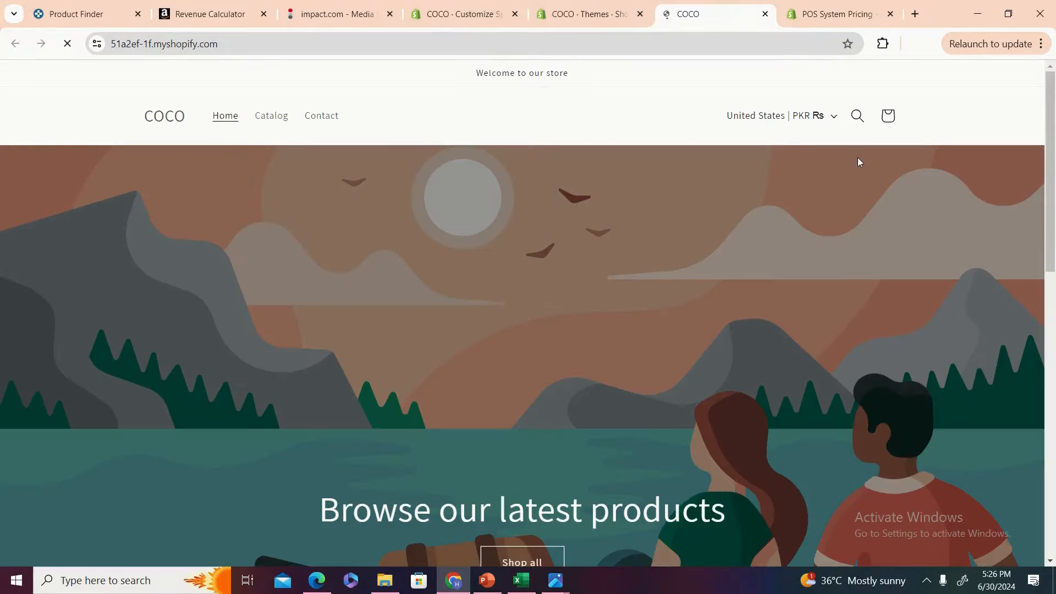
- Return to the store admin's Themes page and publish the Spotlight theme from the theme library in place of Dawn
{"action": "left_click", "coordinate": [603, 4]}
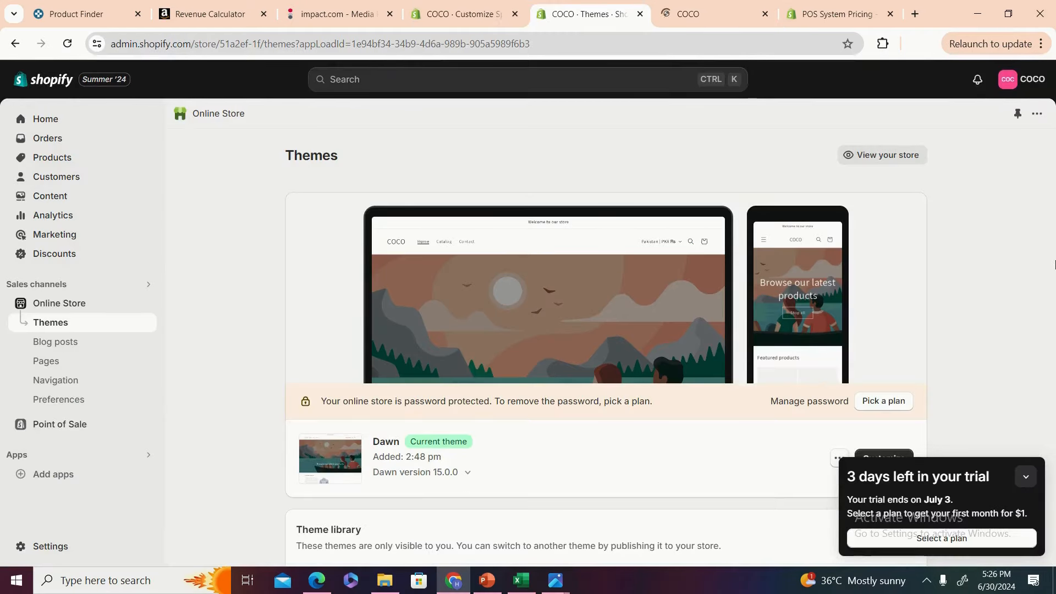
{"action": "scroll", "coordinate": [1037, 349], "scroll_direction": "down", "scroll_amount": 4}
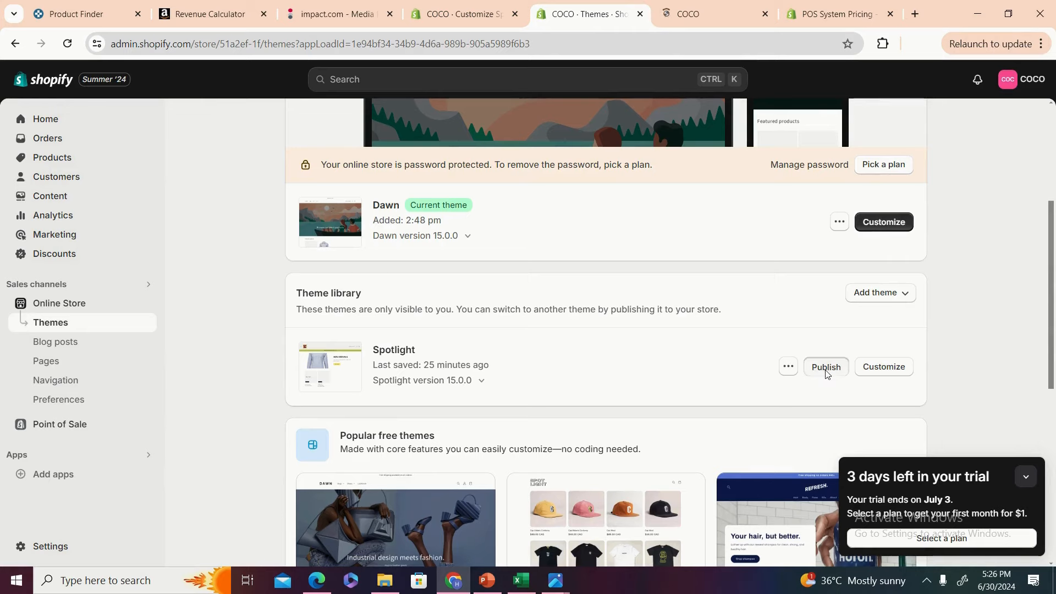
{"action": "left_click", "coordinate": [825, 368]}
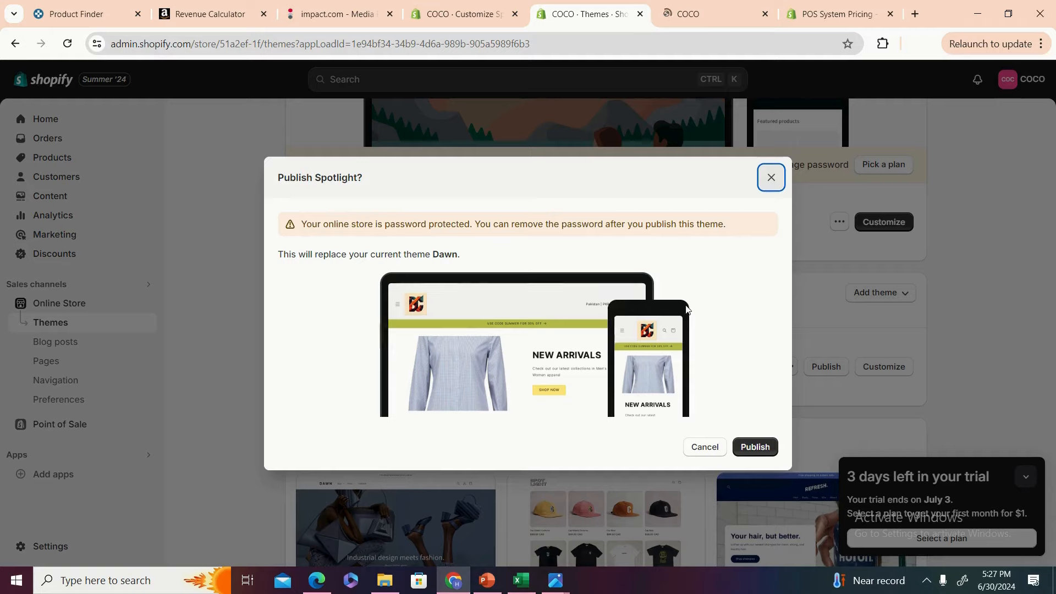
{"action": "left_click", "coordinate": [696, 448]}
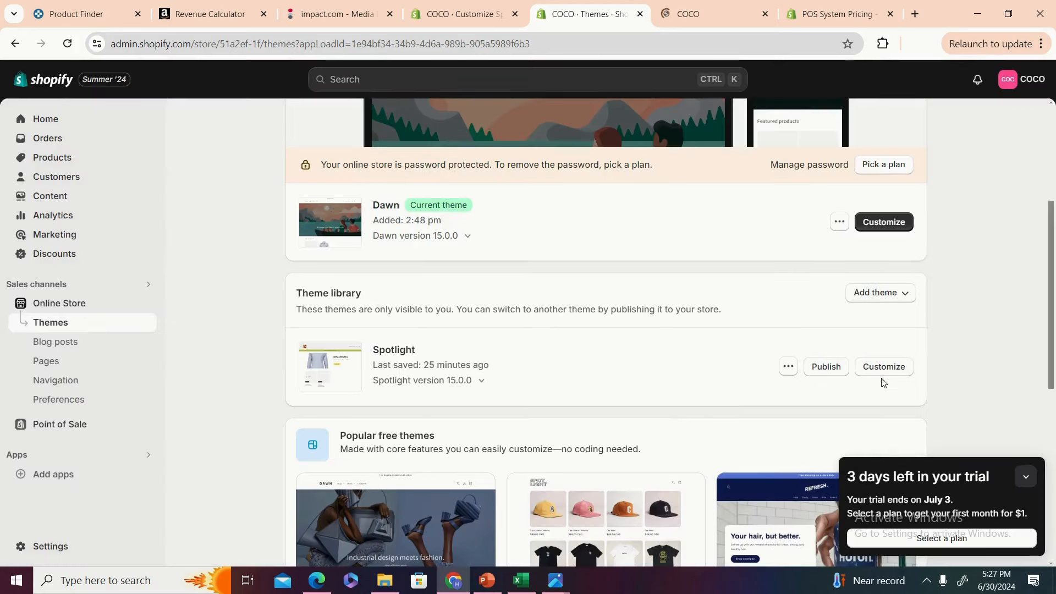
{"action": "left_click", "coordinate": [826, 367]}
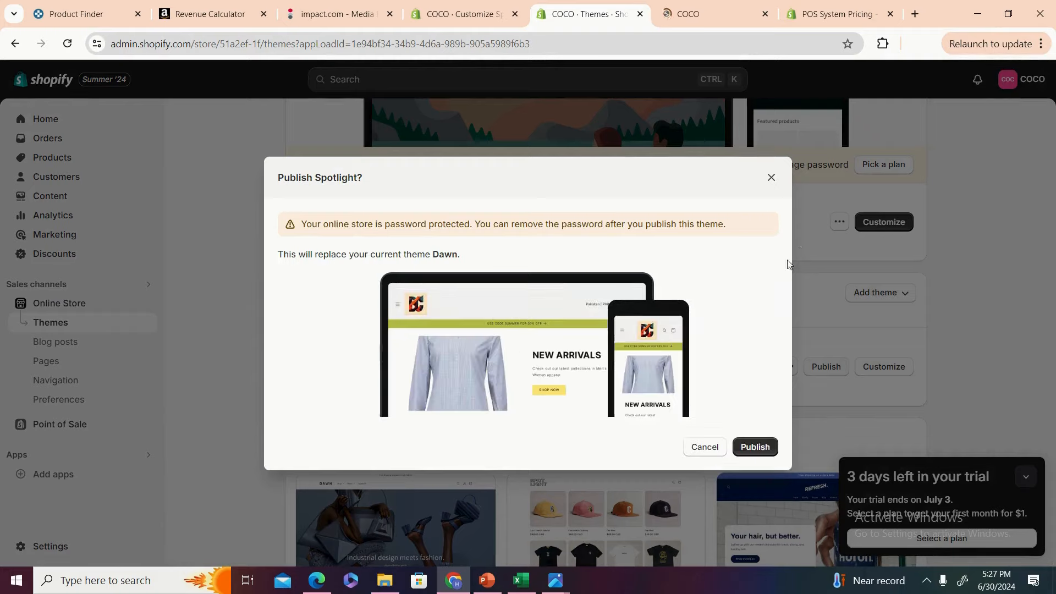
{"action": "left_click", "coordinate": [753, 452]}
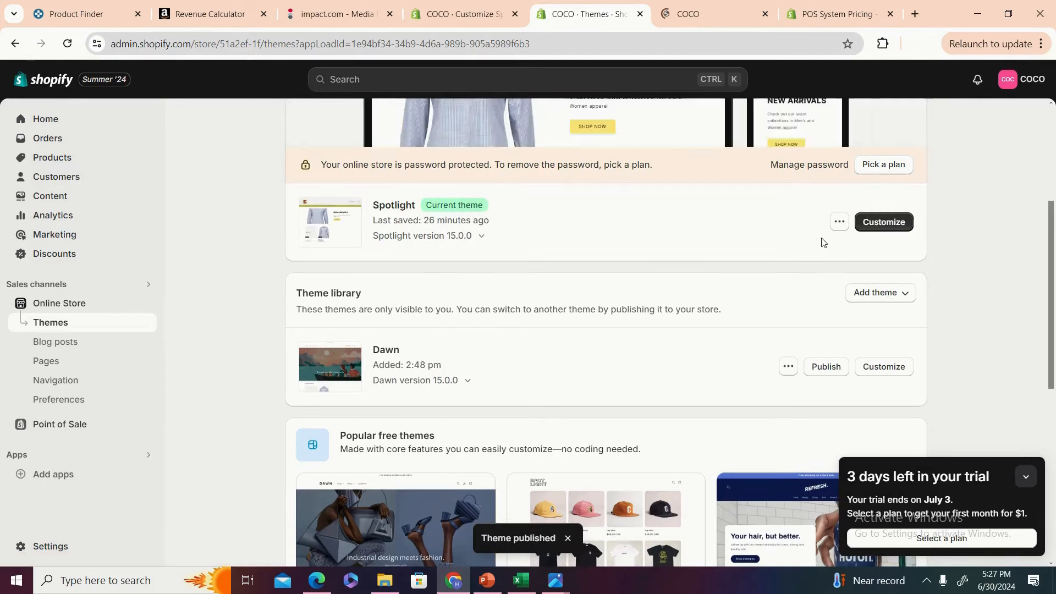
- Preview the current Spotlight theme and close the old storefront page that was opened with Dawn
{"action": "left_click", "coordinate": [838, 222]}
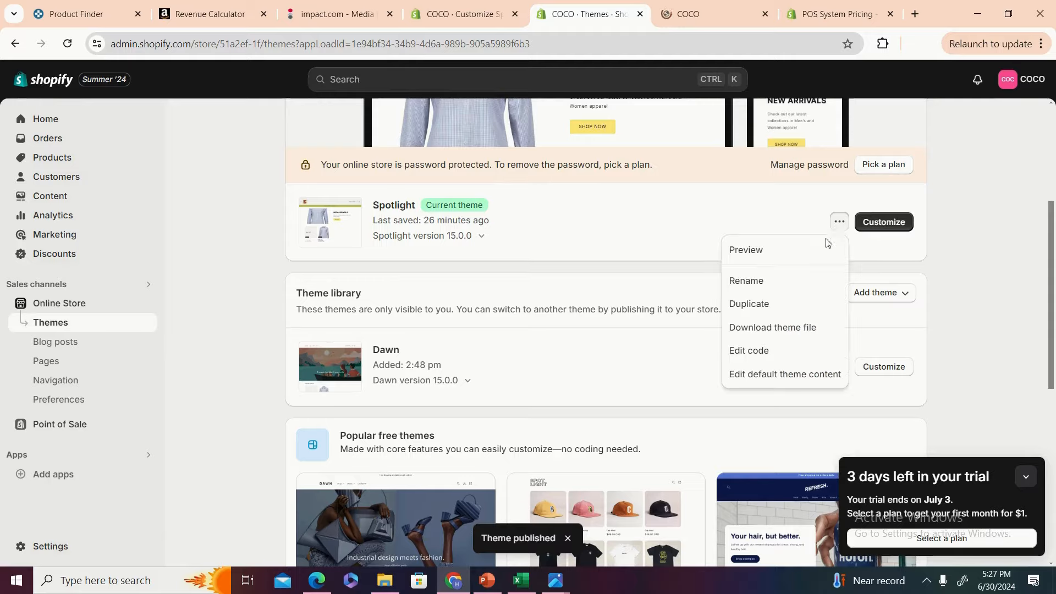
{"action": "left_click", "coordinate": [746, 249]}
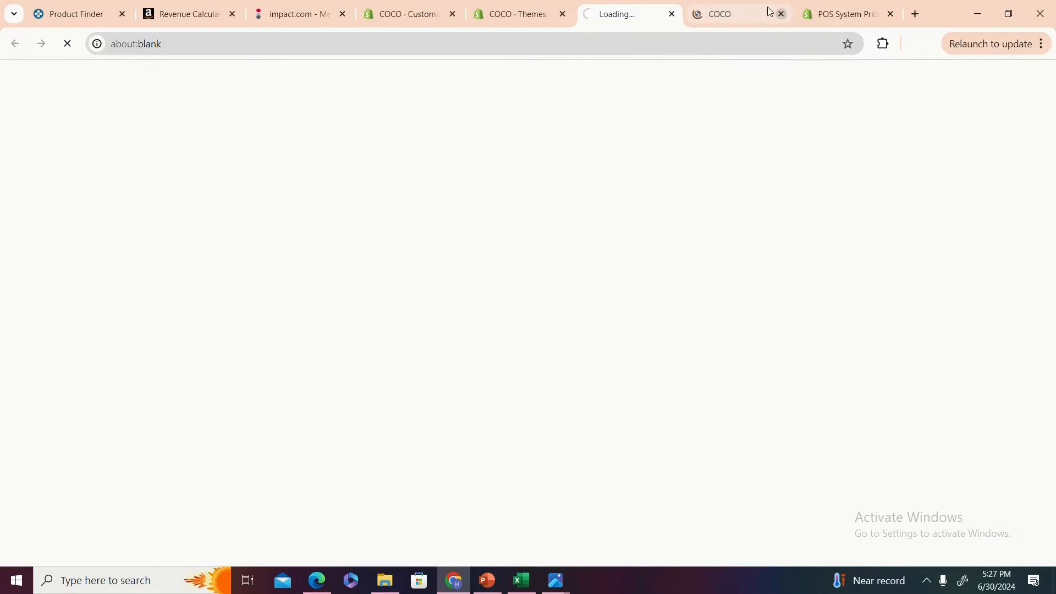
{"action": "left_click", "coordinate": [772, 14]}
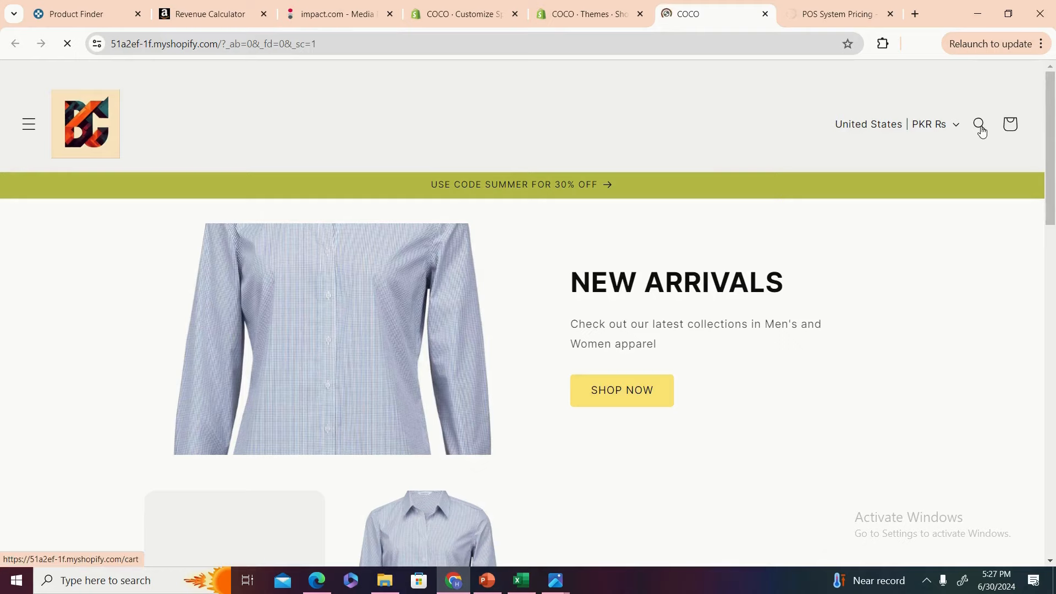
{"action": "left_click_drag", "start_coordinate": [1051, 157], "coordinate": [1055, 120]}
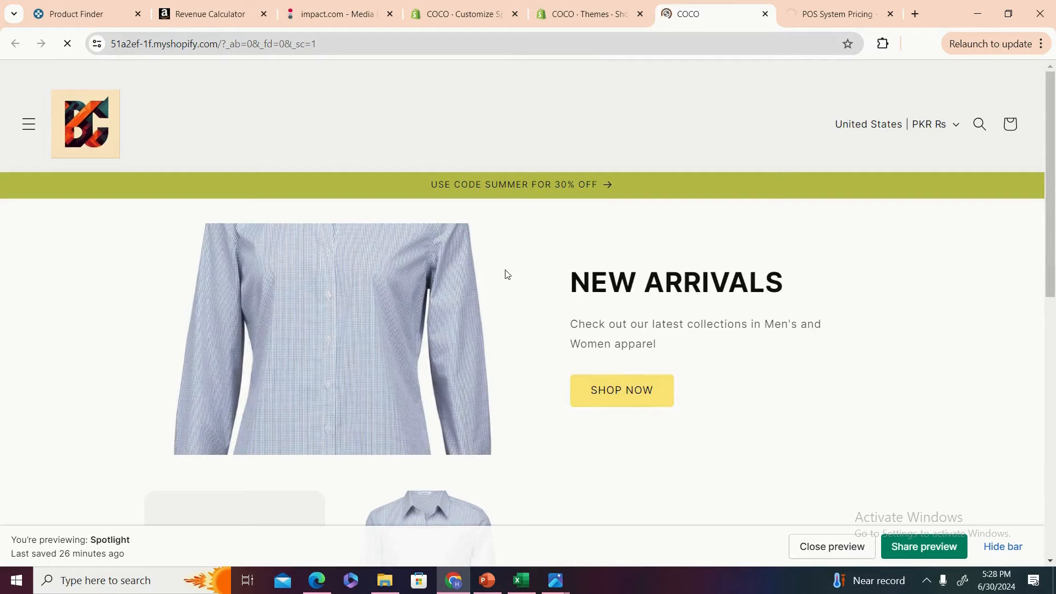
- Follow the New Arrivals banner to the Collections page and look over the MEN collection
{"action": "left_click", "coordinate": [624, 403]}
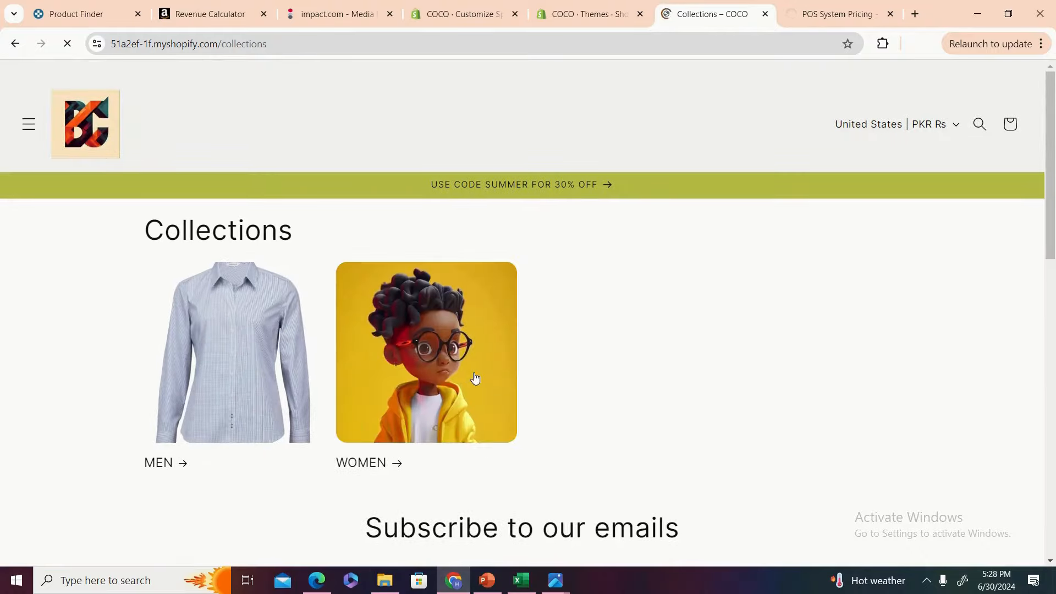
{"action": "left_click_drag", "start_coordinate": [1055, 253], "coordinate": [1055, 322]}
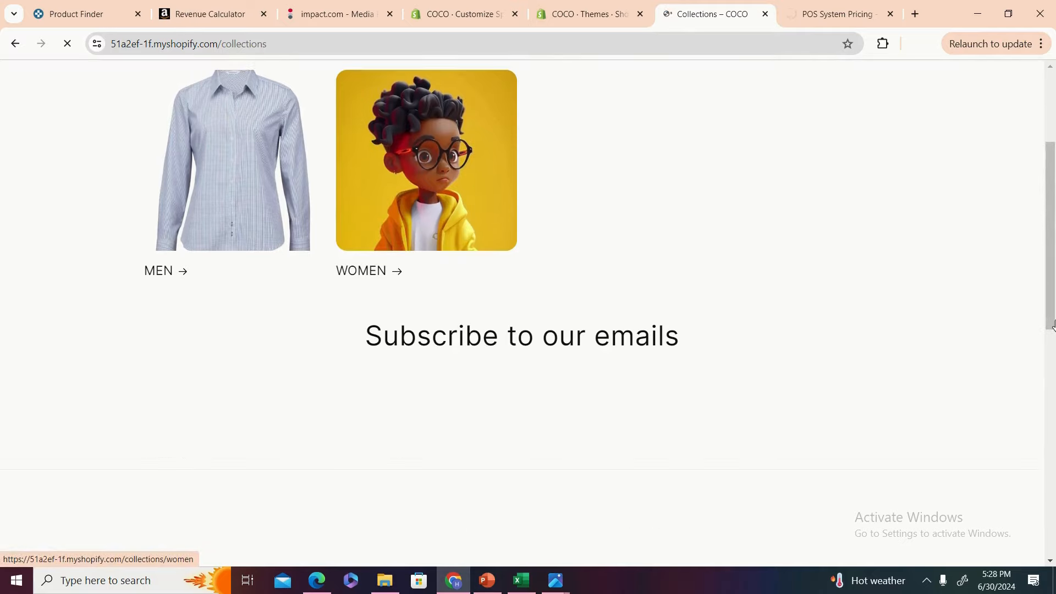
{"action": "left_click", "coordinate": [180, 280]}
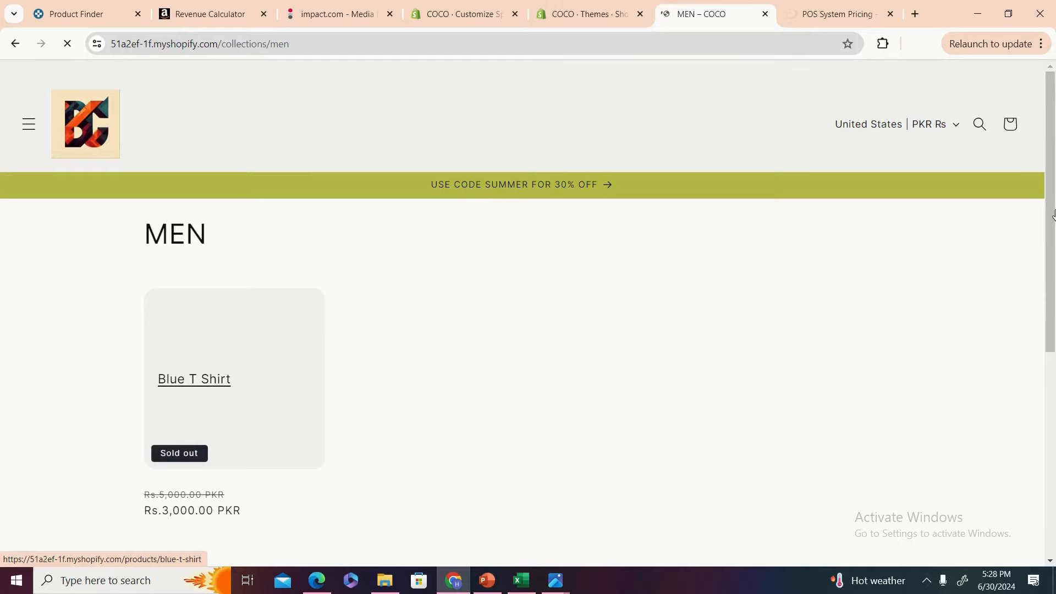
{"action": "left_click_drag", "start_coordinate": [1053, 208], "coordinate": [1054, 350]}
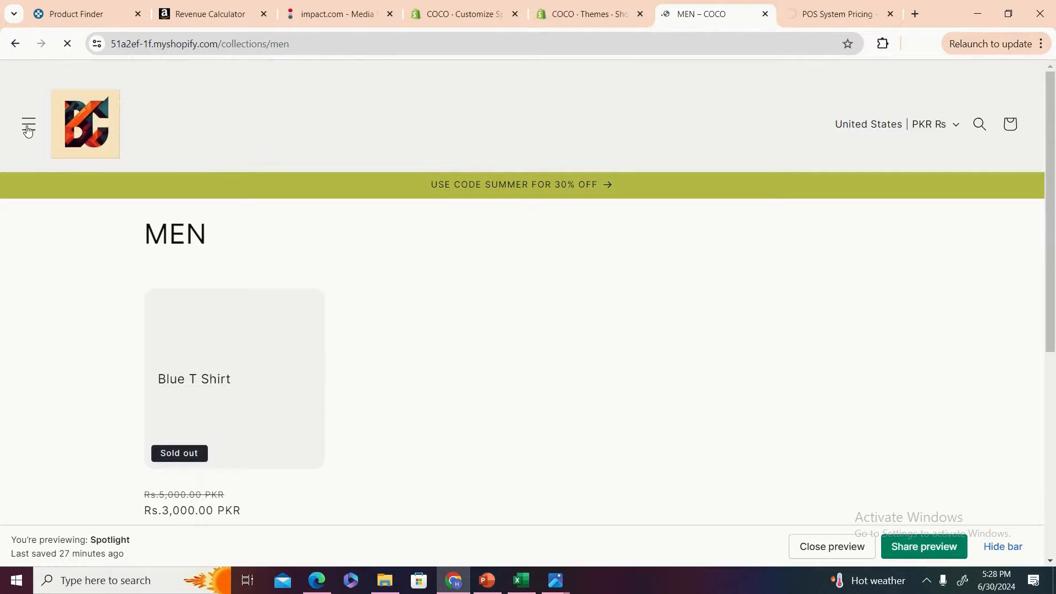
- Open the storefront's Products page, look over the listing, and follow the summer discount announcement link
{"action": "left_click", "coordinate": [28, 127]}
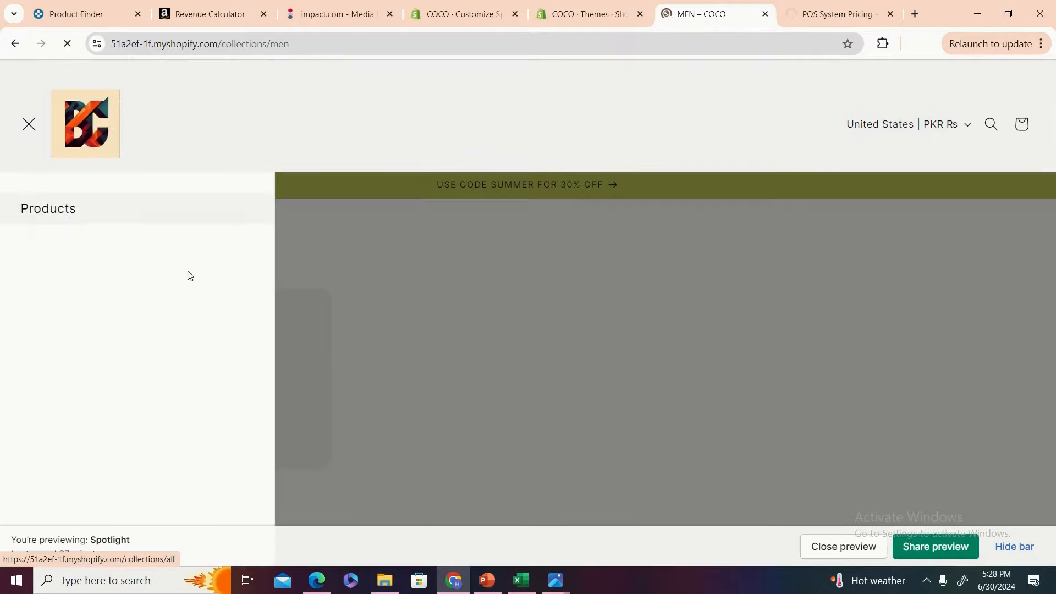
{"action": "left_click", "coordinate": [71, 208]}
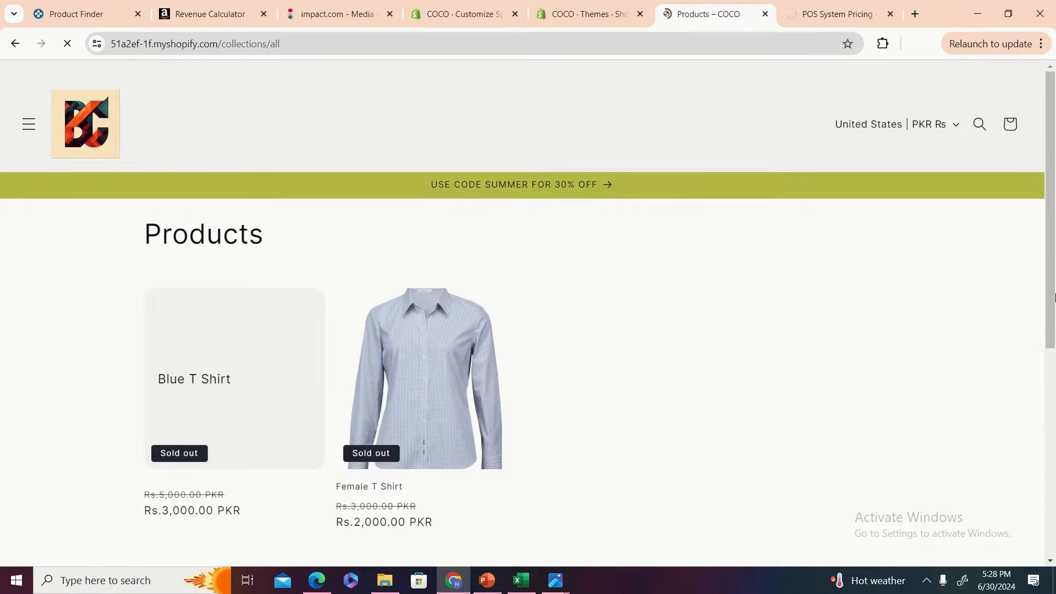
{"action": "mouse_move", "coordinate": [1054, 207]}
{"action": "left_mouse_down"}
{"action": "mouse_move", "coordinate": [1054, 313]}
{"action": "mouse_move", "coordinate": [1050, 194]}
{"action": "left_mouse_up"}
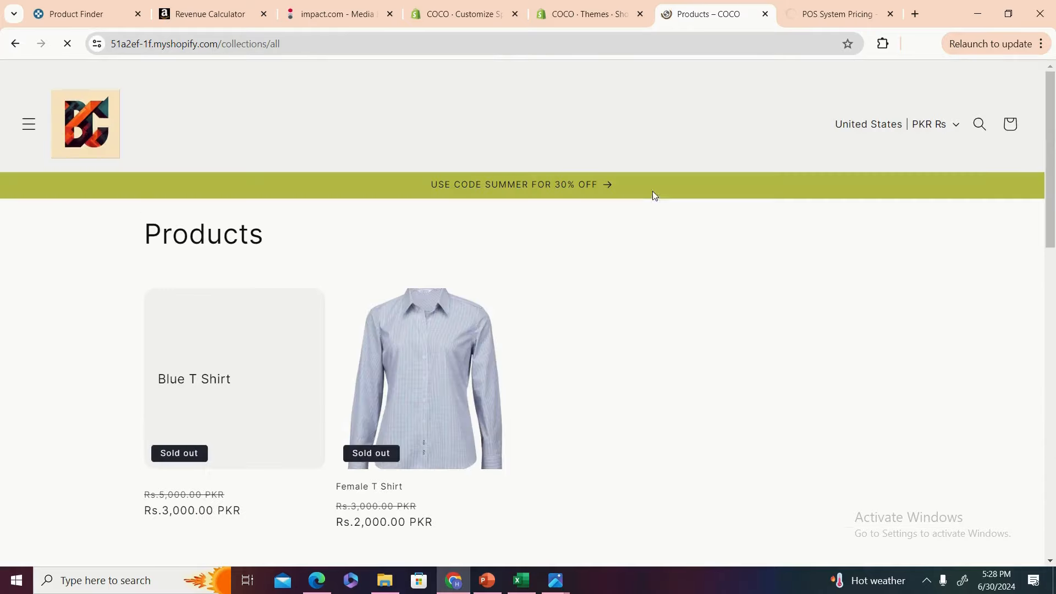
{"action": "left_click", "coordinate": [608, 190]}
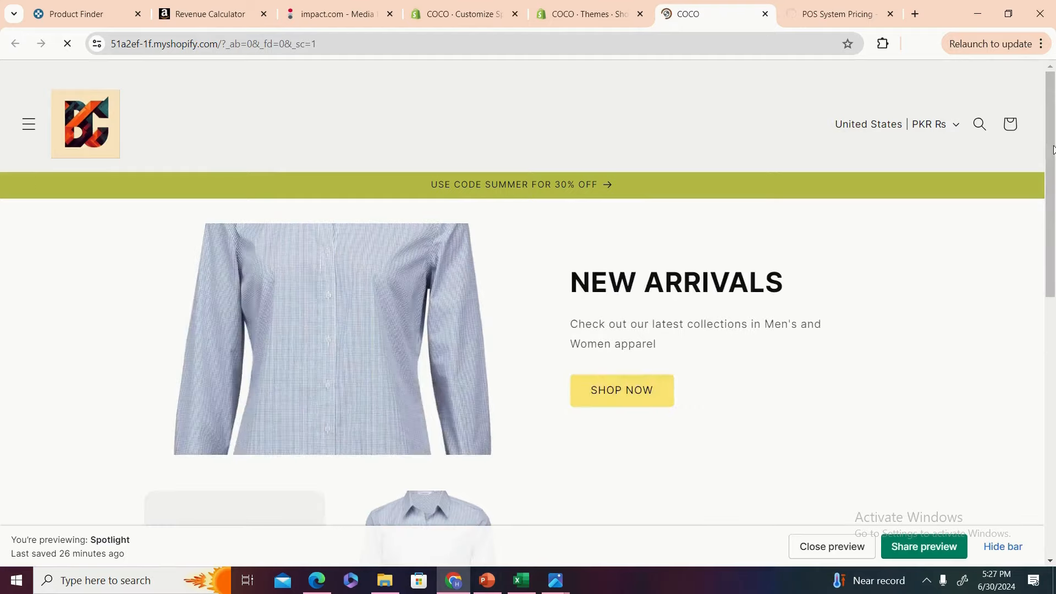
- Look over the storefront home page from the New Arrivals banner through the featured products
{"action": "scroll", "coordinate": [1053, 183], "scroll_direction": "down", "scroll_amount": 2}
{"action": "scroll", "coordinate": [1053, 183], "scroll_direction": "down", "scroll_amount": 8}
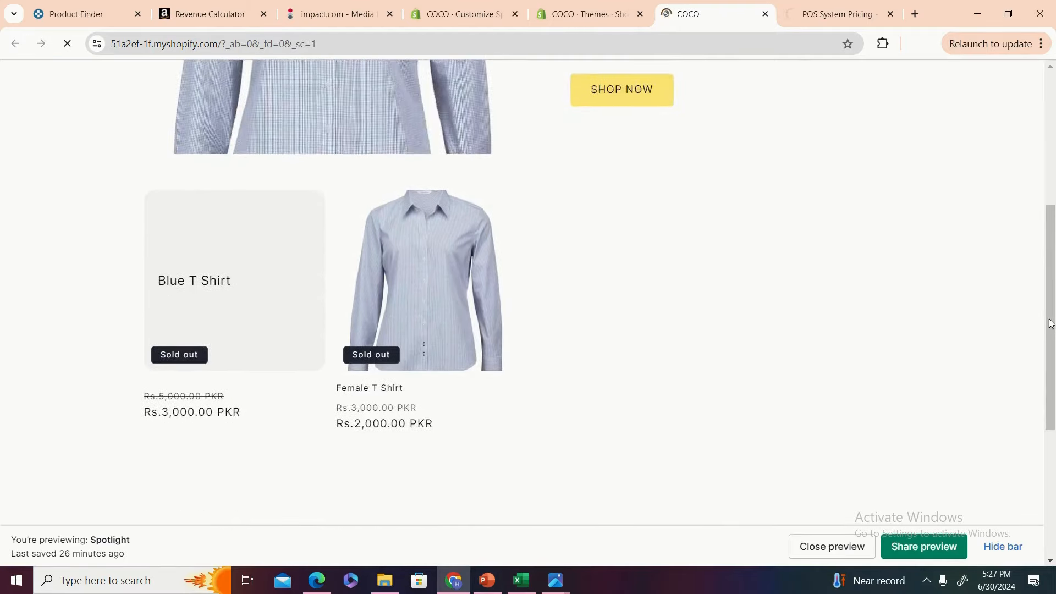
{"action": "left_click_drag", "start_coordinate": [1051, 406], "coordinate": [1053, 149]}
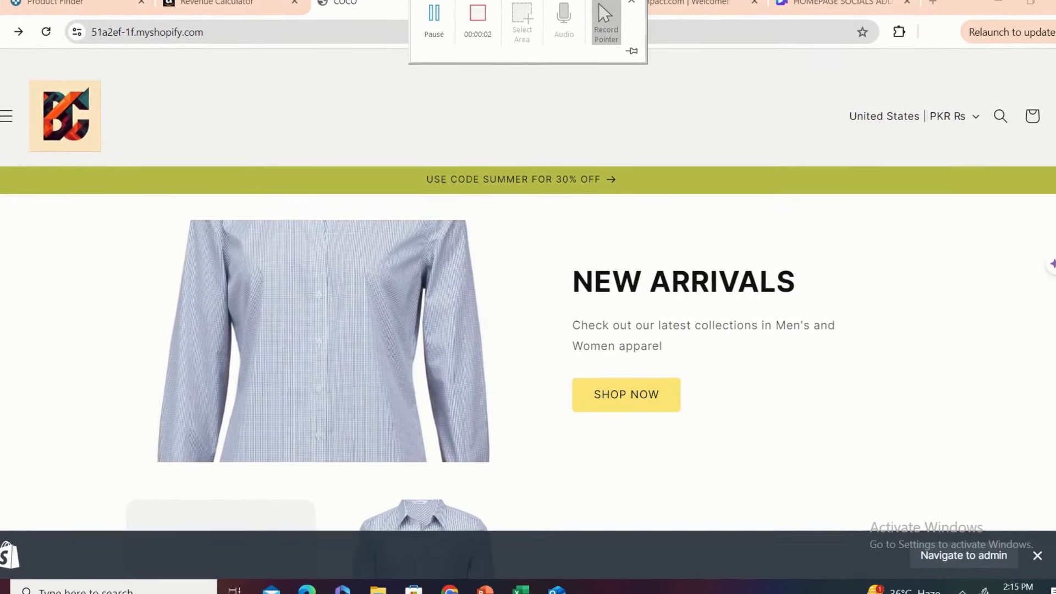
{"action": "scroll", "coordinate": [528, 275], "scroll_direction": "down", "scroll_amount": 7}
{"action": "scroll", "coordinate": [528, 275], "scroll_direction": "down", "scroll_amount": 1}
{"action": "scroll", "coordinate": [528, 275], "scroll_direction": "up", "scroll_amount": 6}
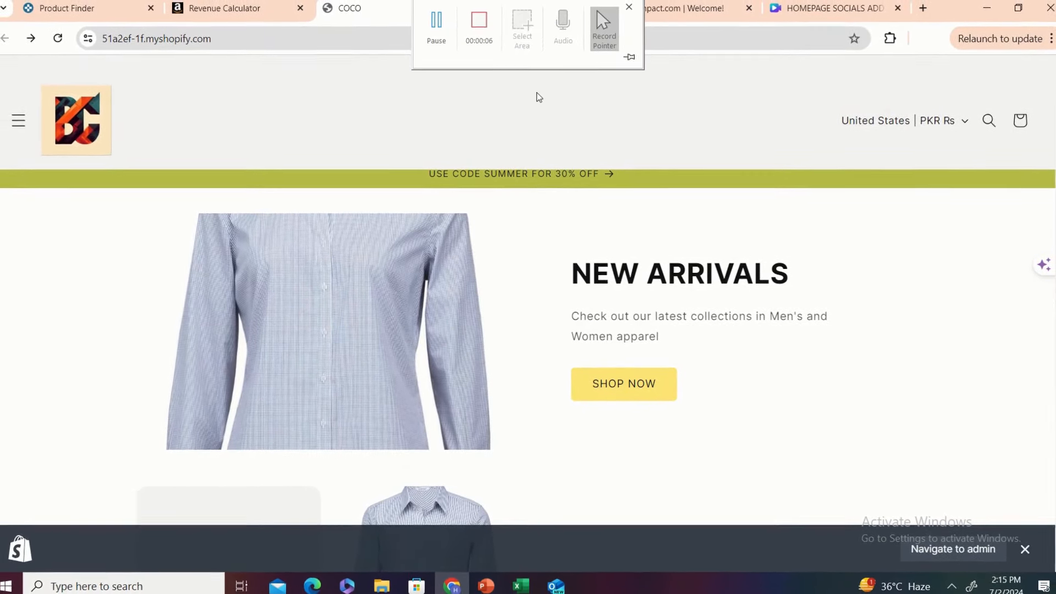
- Switch to the POS System Pricing page and examine the Starter and Retail plans for selling in person
{"action": "left_click", "coordinate": [544, 14]}
{"action": "scroll", "coordinate": [814, 176], "scroll_direction": "down", "scroll_amount": 10}
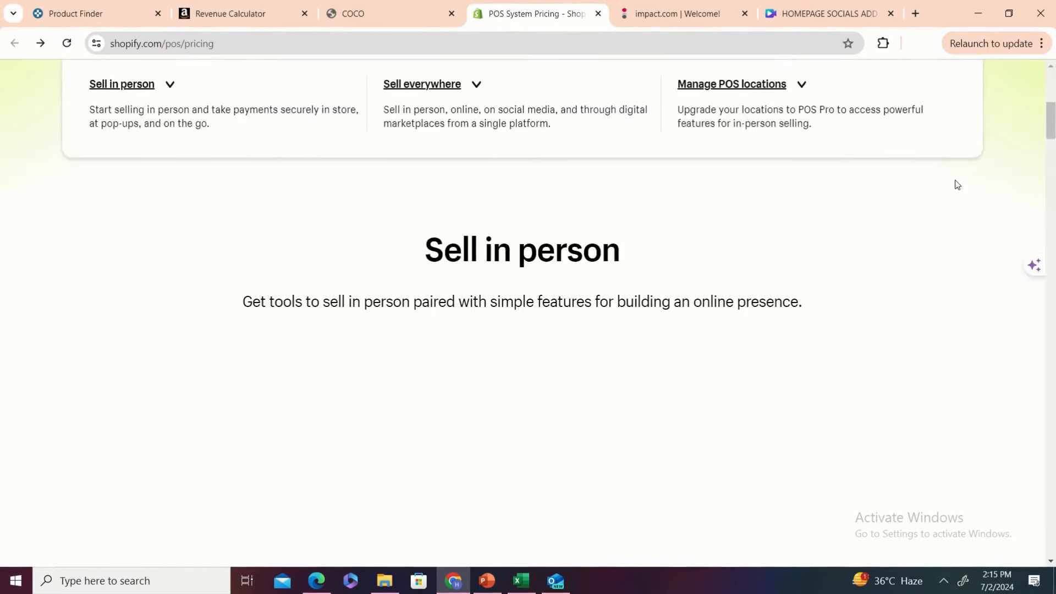
{"action": "left_click_drag", "start_coordinate": [1053, 148], "coordinate": [1053, 91]}
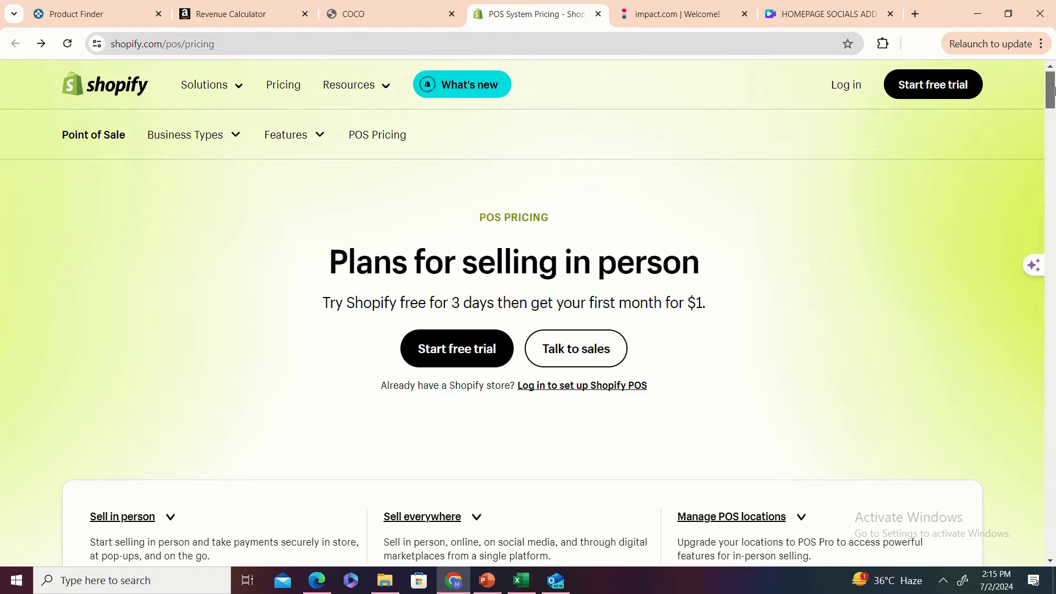
{"action": "left_click_drag", "start_coordinate": [1054, 91], "coordinate": [1054, 148]}
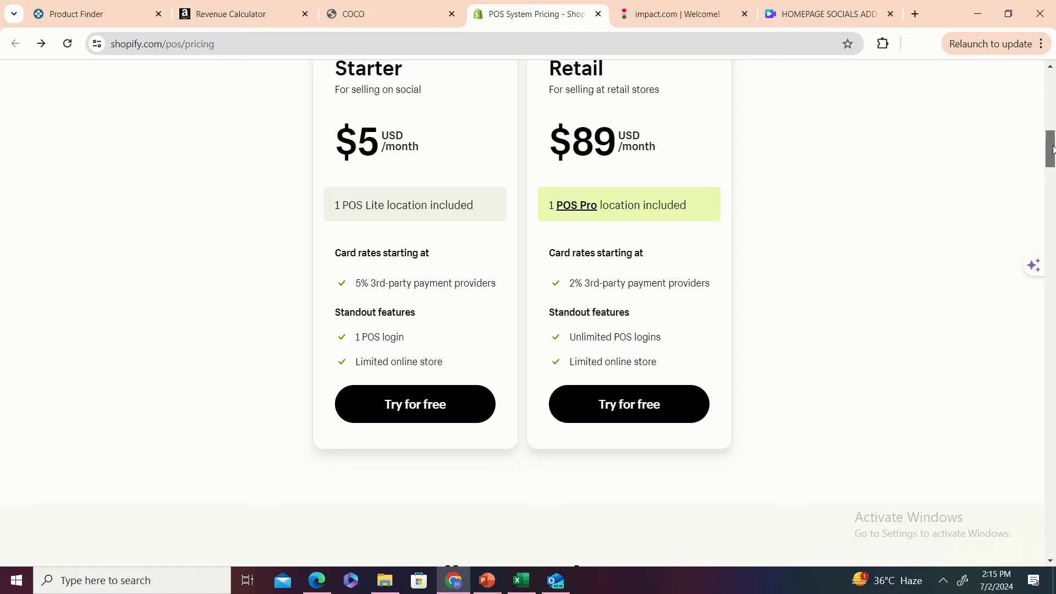
{"action": "left_click_drag", "start_coordinate": [1054, 148], "coordinate": [1052, 173]}
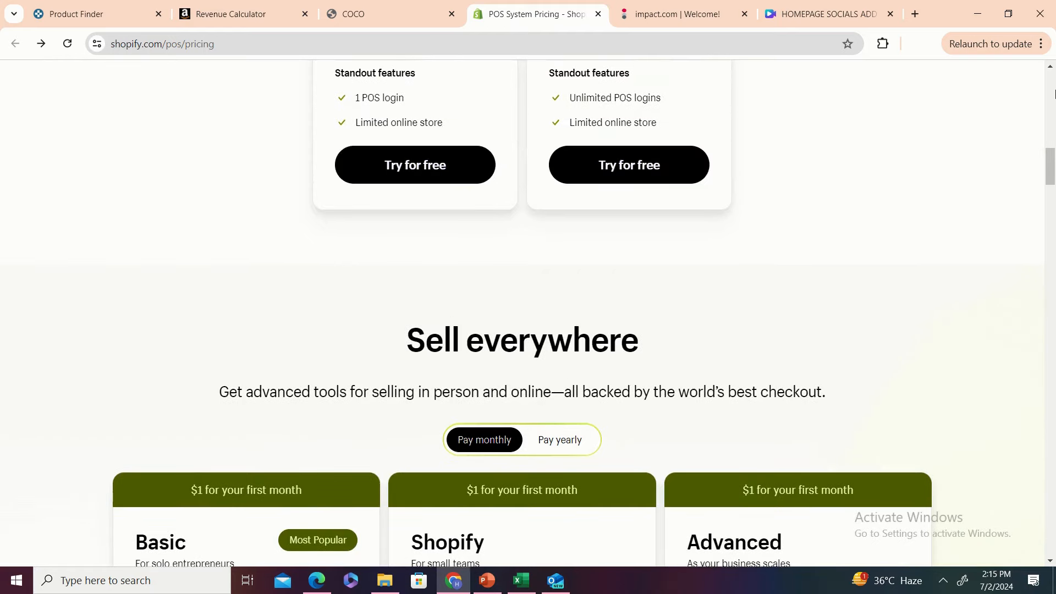
- Compare the monthly prices, POS Pro fees, card rates and standout features of the Basic, Shopify and Advanced plans
{"action": "scroll", "coordinate": [1054, 113], "scroll_direction": "down", "scroll_amount": 5}
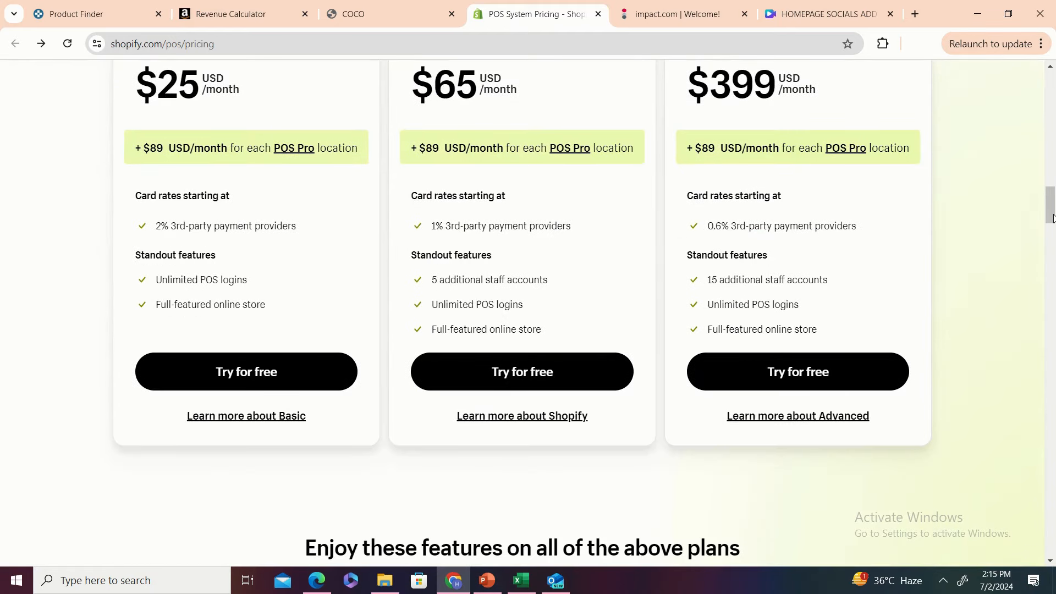
{"action": "left_click_drag", "start_coordinate": [1053, 217], "coordinate": [1053, 209]}
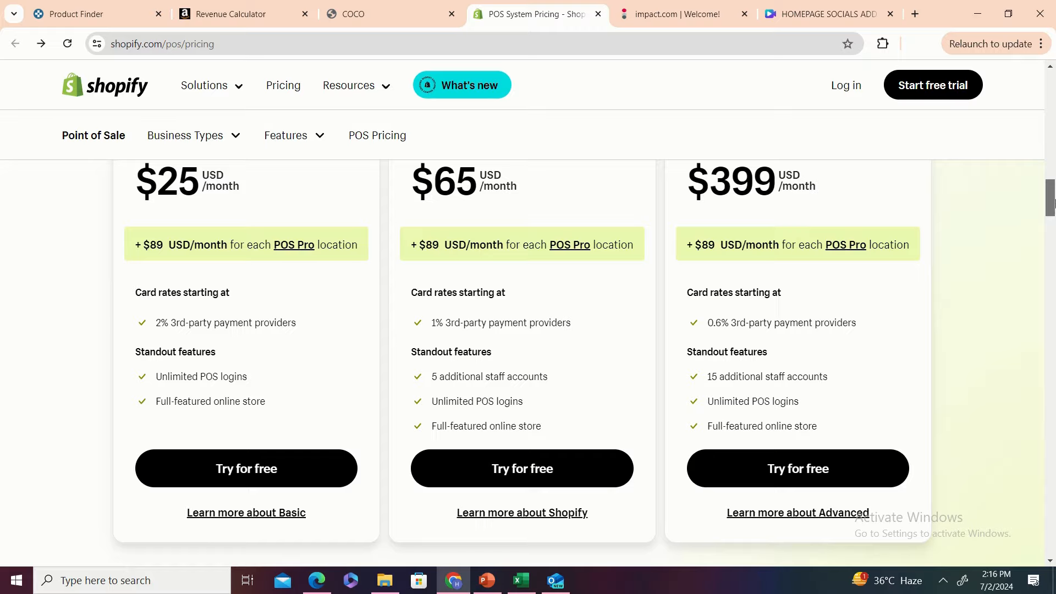
{"action": "scroll", "coordinate": [1053, 202], "scroll_direction": "up", "scroll_amount": 2}
{"action": "scroll", "coordinate": [1052, 202], "scroll_direction": "down", "scroll_amount": 1}
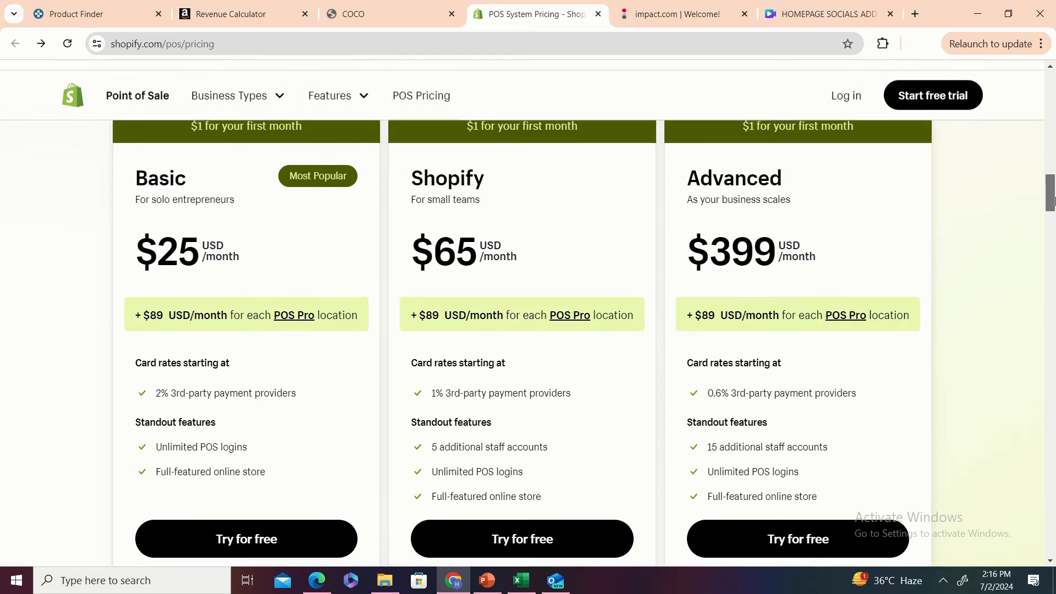
{"action": "left_click_drag", "start_coordinate": [1052, 202], "coordinate": [1052, 200]}
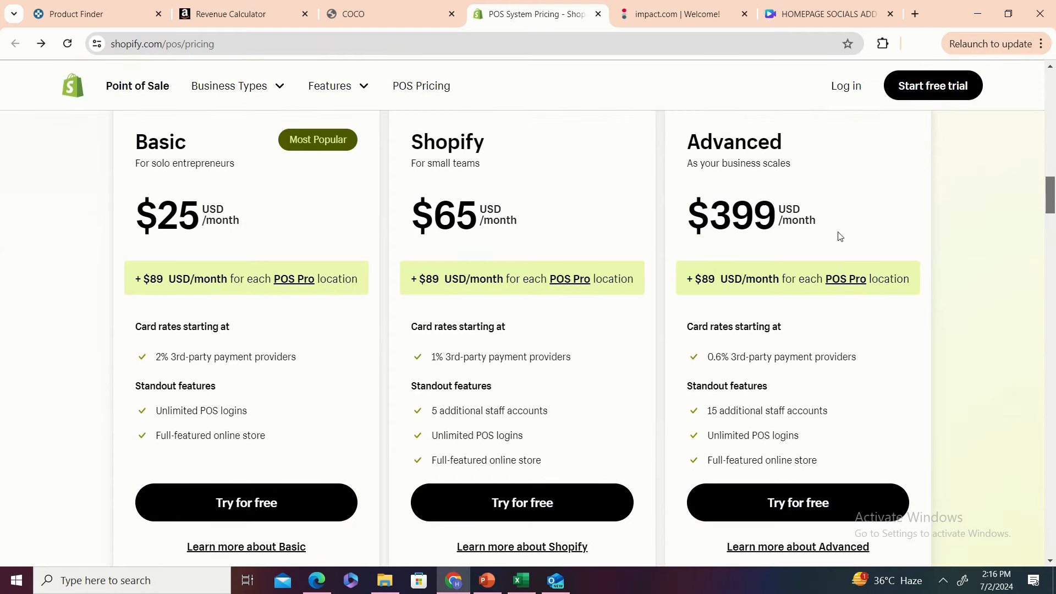
{"action": "left_click_drag", "start_coordinate": [1052, 207], "coordinate": [1052, 203]}
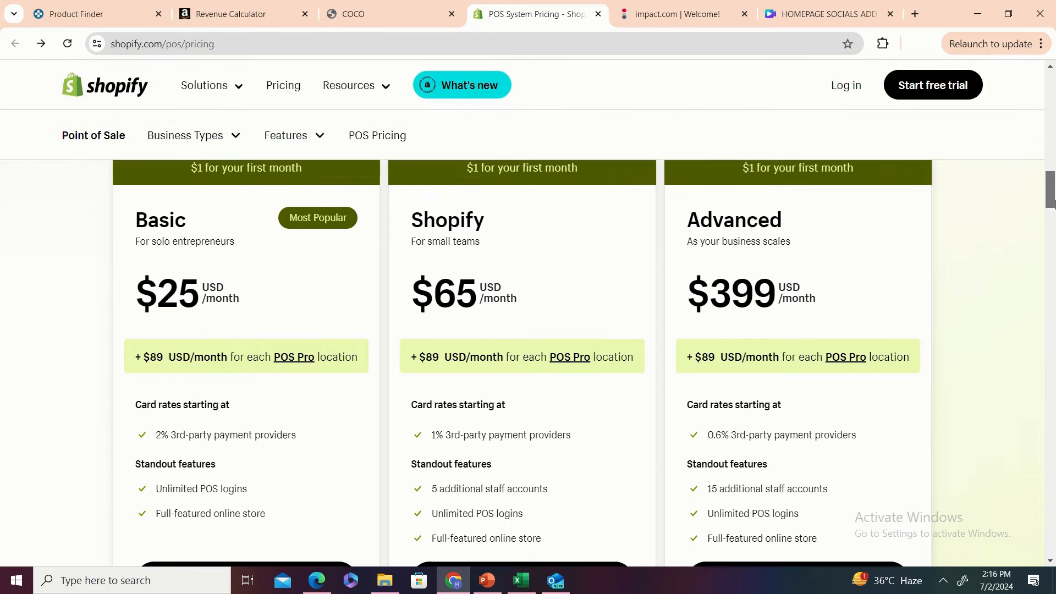
{"action": "left_click_drag", "start_coordinate": [1052, 201], "coordinate": [1052, 201]}
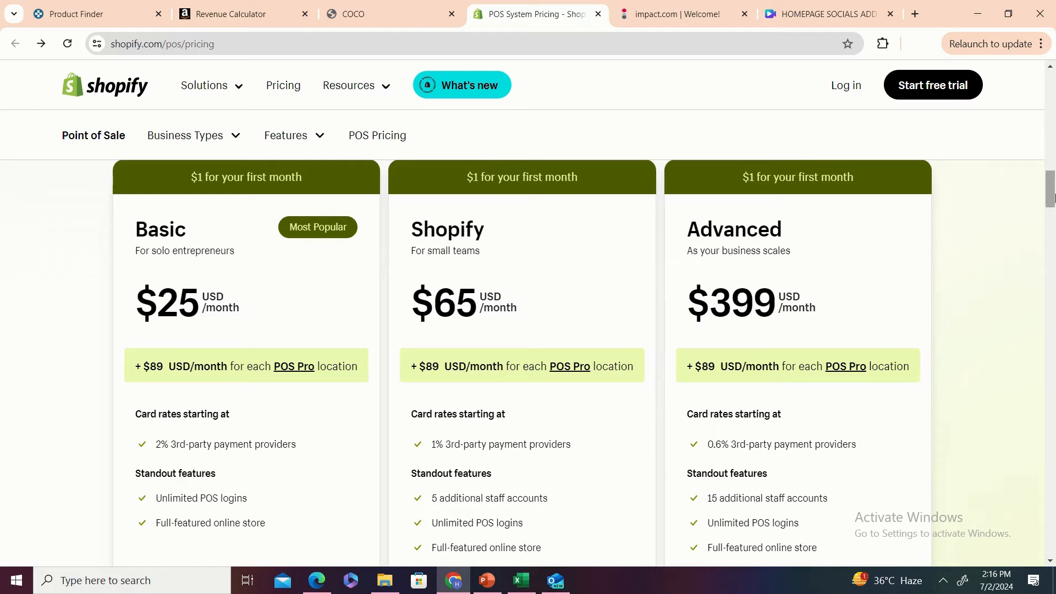
{"action": "left_click_drag", "start_coordinate": [1054, 194], "coordinate": [1007, 199]}
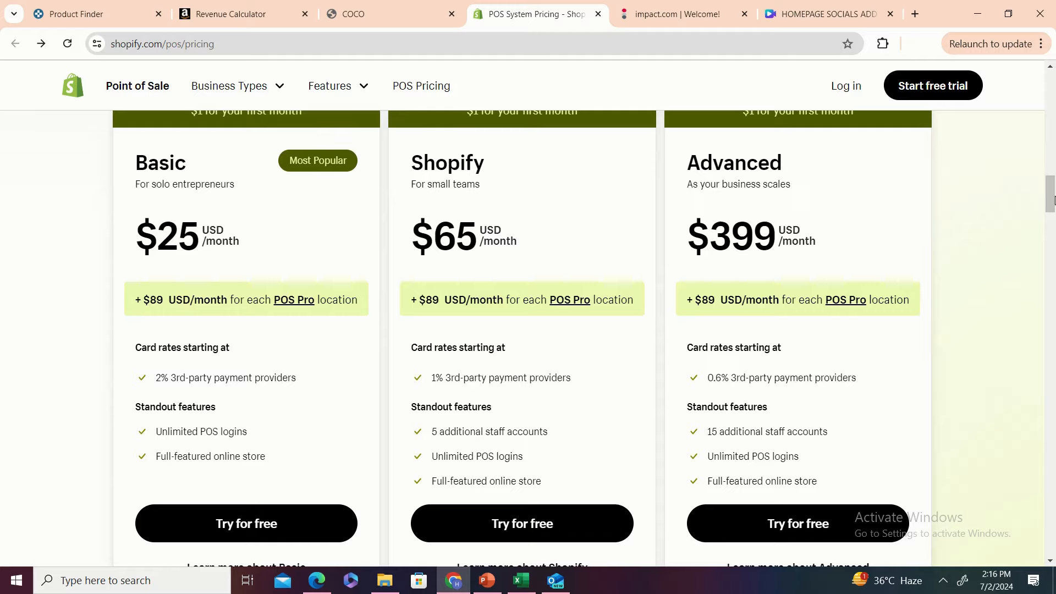
{"action": "left_click_drag", "start_coordinate": [1052, 200], "coordinate": [1052, 203]}
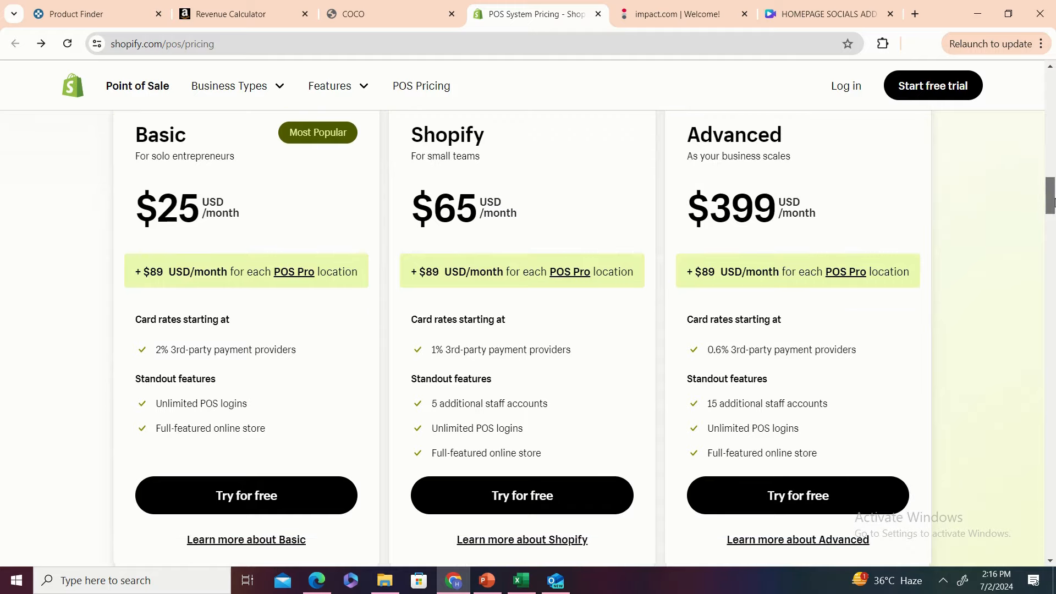
{"action": "left_click_drag", "start_coordinate": [1054, 203], "coordinate": [1055, 206]}
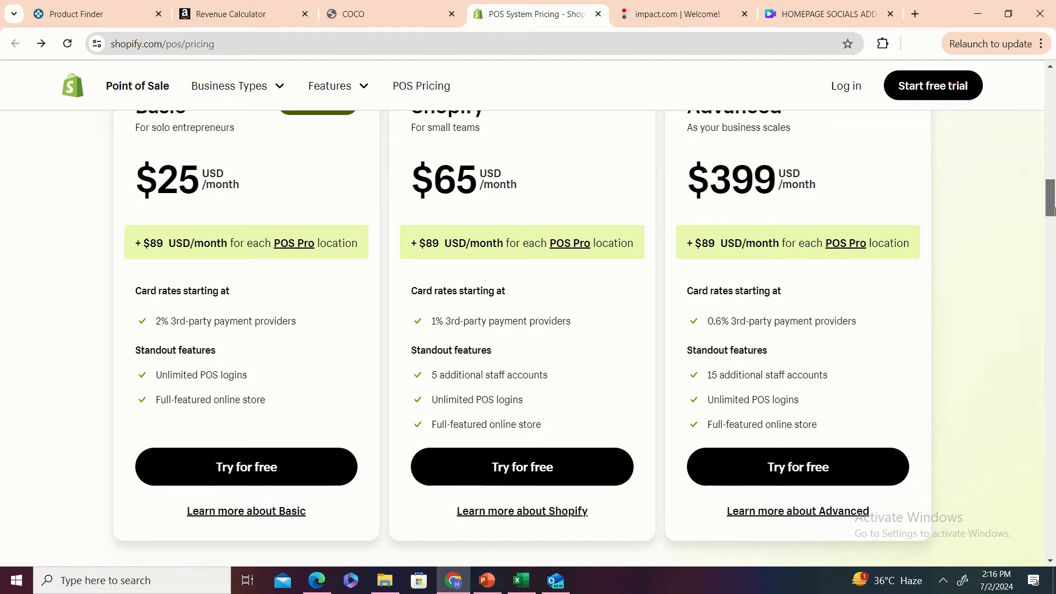
{"action": "scroll", "coordinate": [1055, 214], "scroll_direction": "down", "scroll_amount": 2}
{"action": "scroll", "coordinate": [1054, 214], "scroll_direction": "down", "scroll_amount": 2}
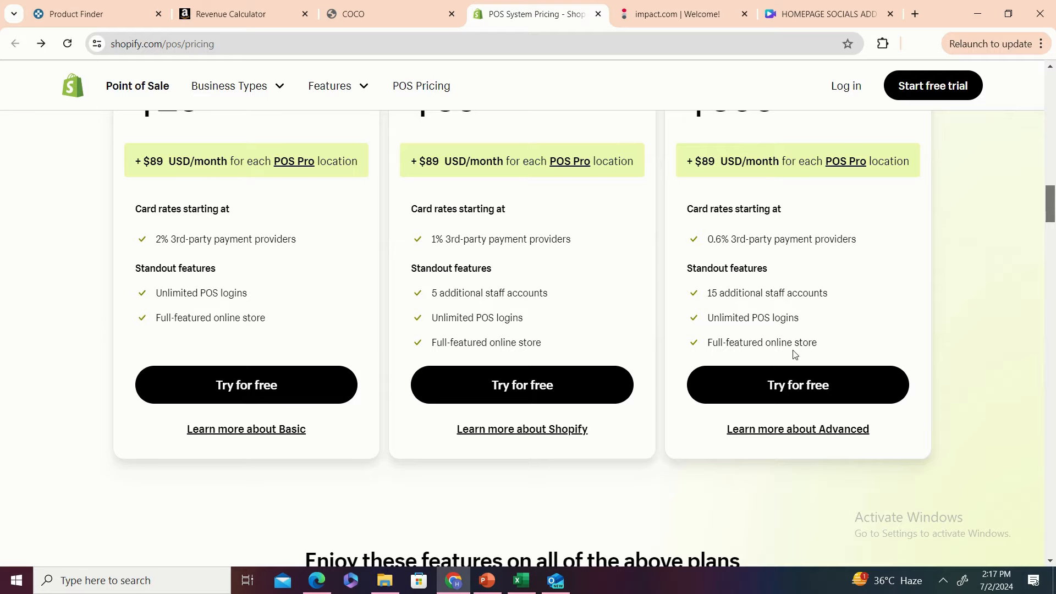
- Examine the features included in all plans and the POS Pro benefits, from staff management to omnichannel selling
{"action": "scroll", "coordinate": [1052, 215], "scroll_direction": "up", "scroll_amount": 4}
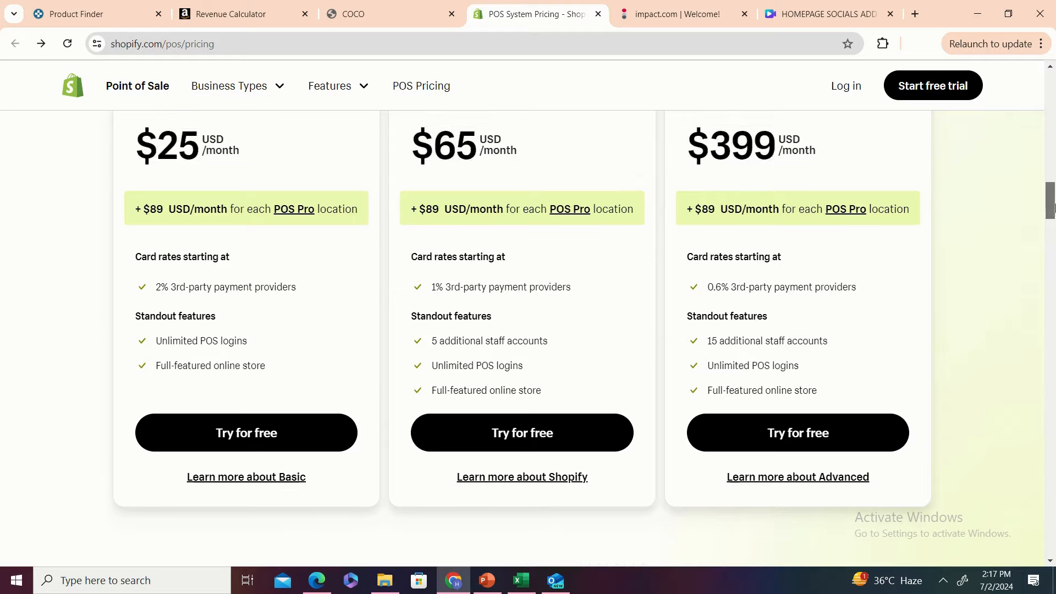
{"action": "scroll", "coordinate": [1053, 242], "scroll_direction": "down", "scroll_amount": 5}
{"action": "scroll", "coordinate": [1053, 242], "scroll_direction": "down", "scroll_amount": 10}
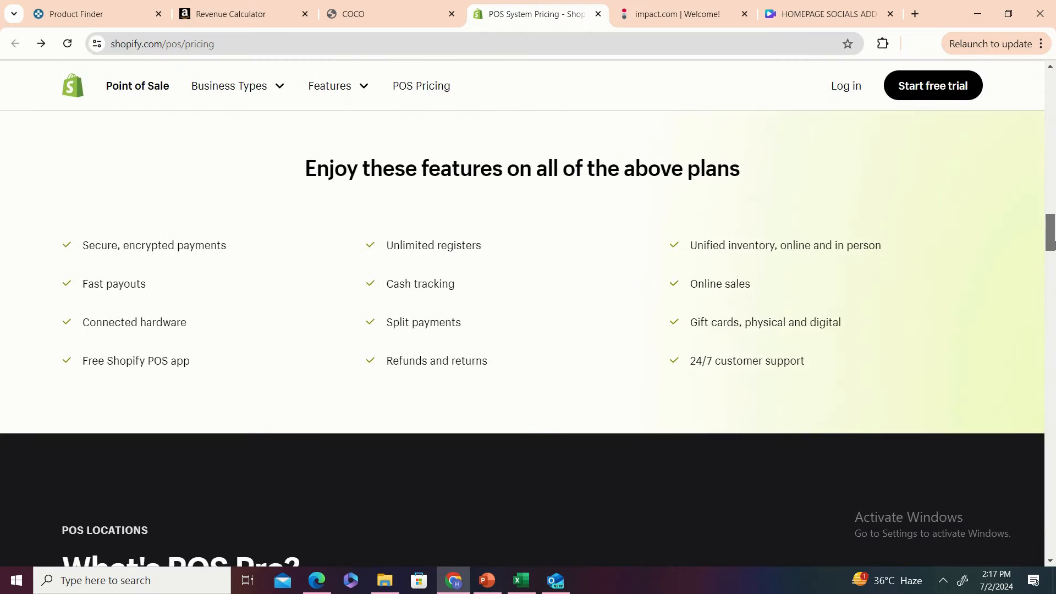
{"action": "scroll", "coordinate": [1053, 268], "scroll_direction": "down", "scroll_amount": 5}
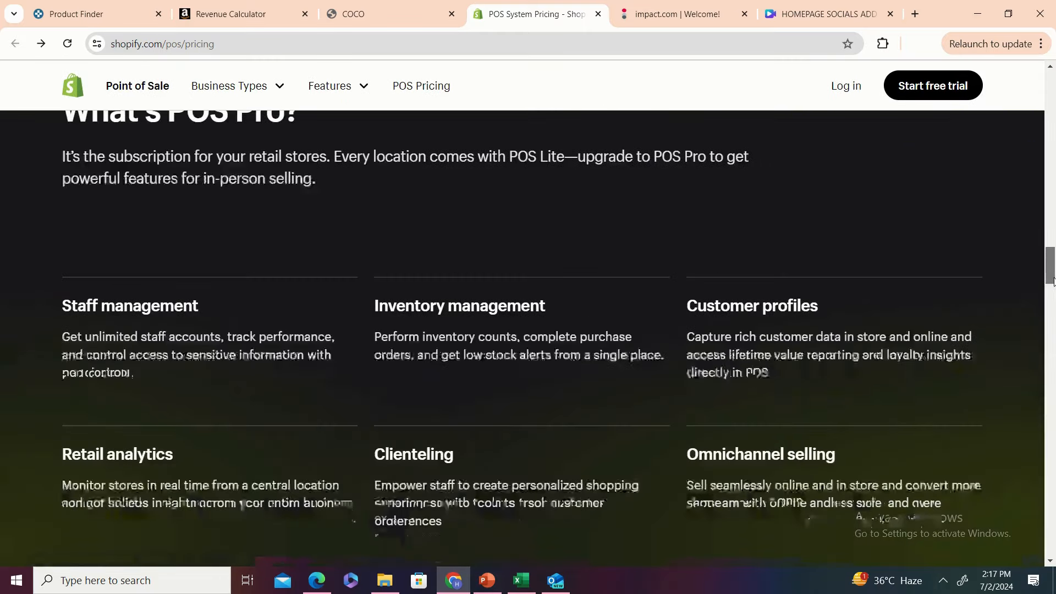
{"action": "scroll", "coordinate": [1053, 286], "scroll_direction": "up", "scroll_amount": 2}
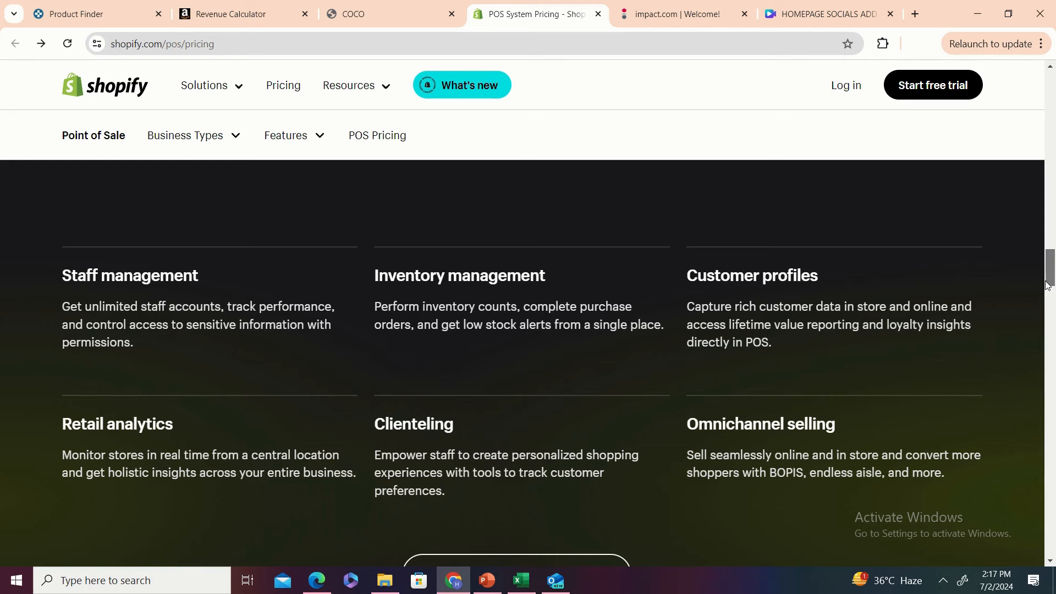
{"action": "scroll", "coordinate": [1051, 284], "scroll_direction": "down", "scroll_amount": 1}
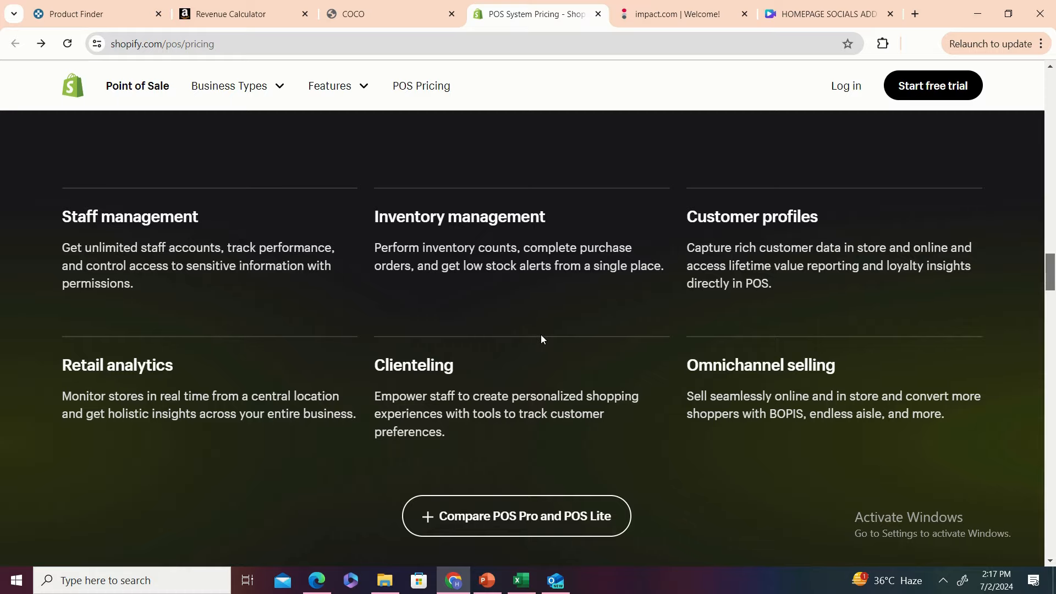
- Return to the Basic, Shopify and Advanced plan cards and keep waiting for the unresponsive pricing page
{"action": "left_click_drag", "start_coordinate": [1055, 279], "coordinate": [1054, 202]}
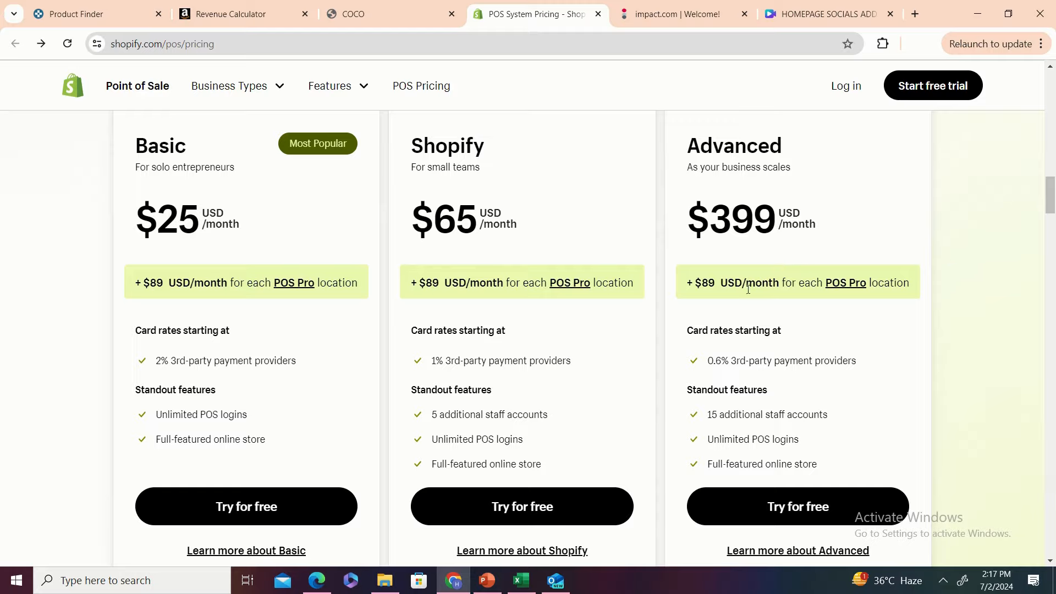
{"action": "left_click", "coordinate": [801, 507]}
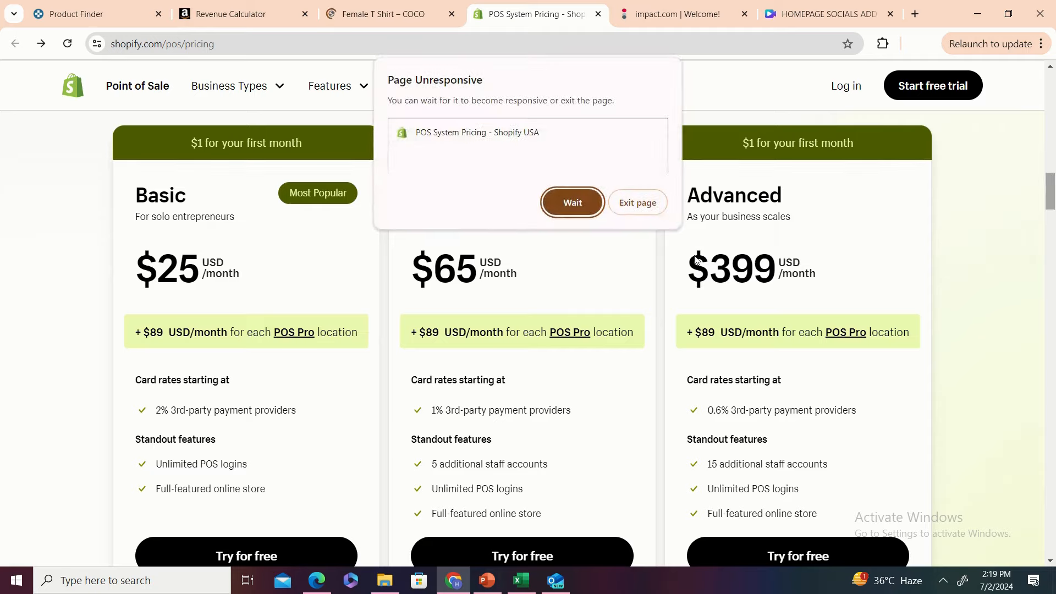
{"action": "left_click", "coordinate": [572, 202]}
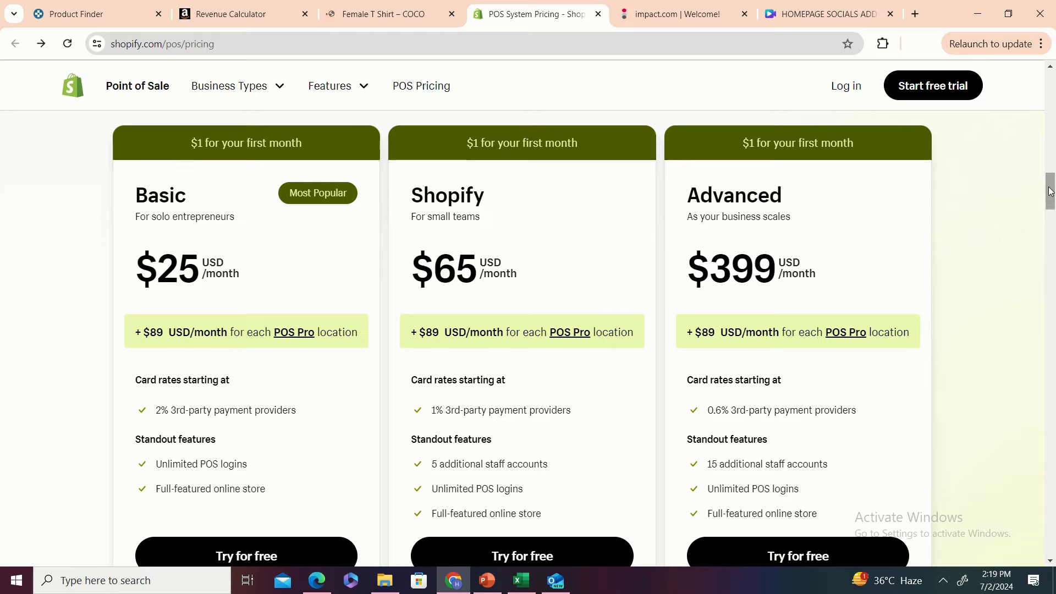
{"action": "left_click", "coordinate": [945, 582]}
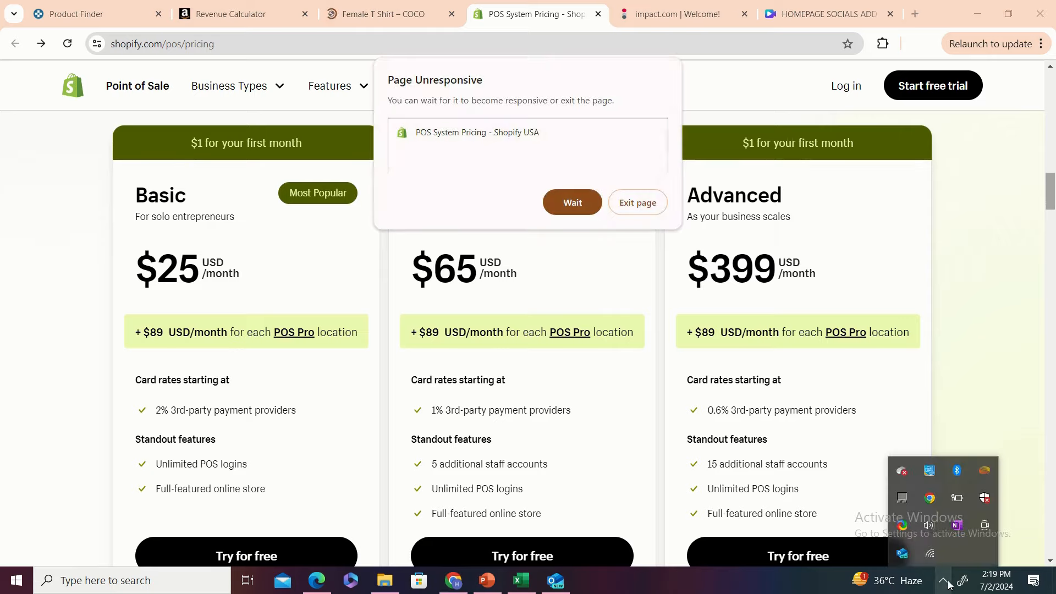
{"action": "left_click", "coordinate": [944, 581]}
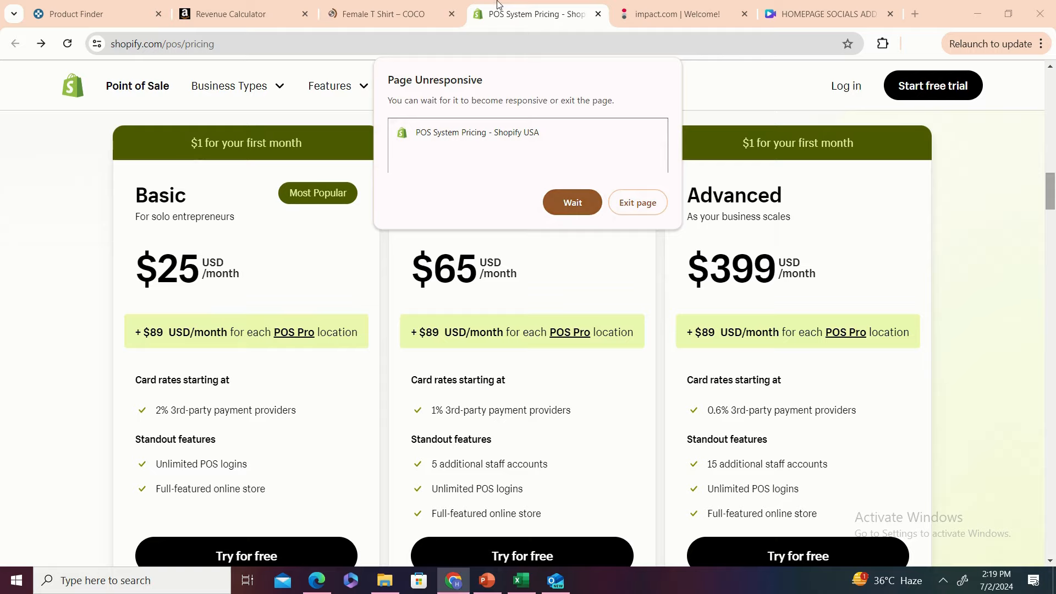
{"action": "left_click", "coordinate": [573, 203]}
{"action": "mouse_move", "coordinate": [511, 4]}
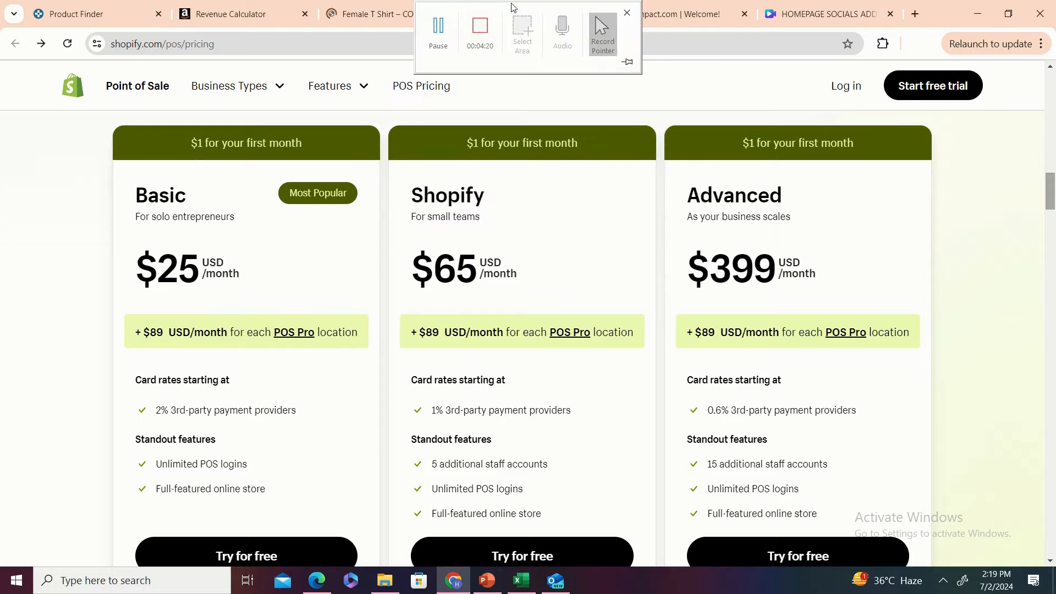
{"action": "scroll", "coordinate": [513, 9], "scroll_direction": "down", "scroll_amount": 3}
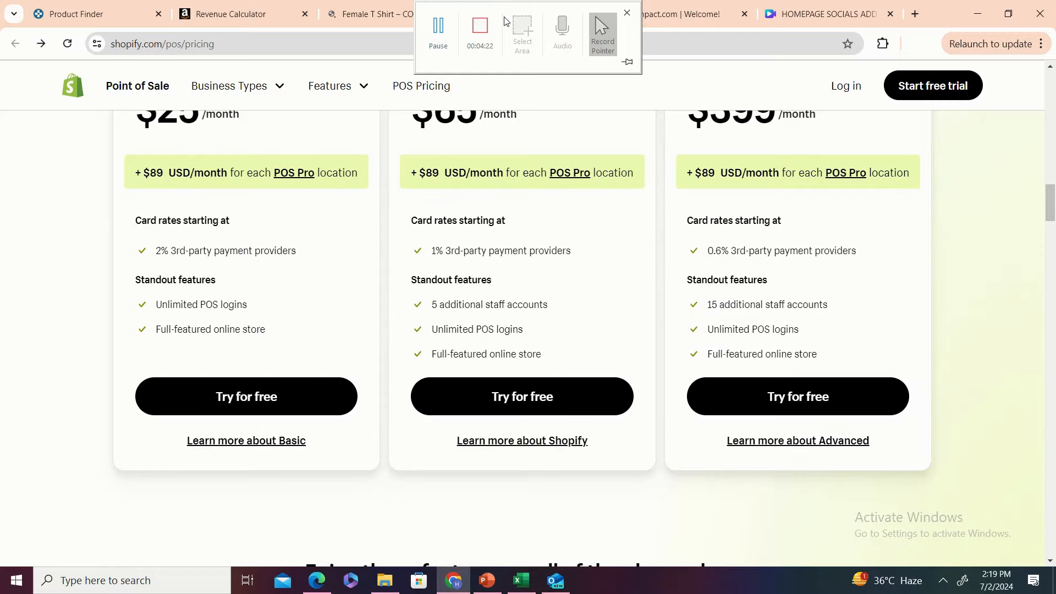